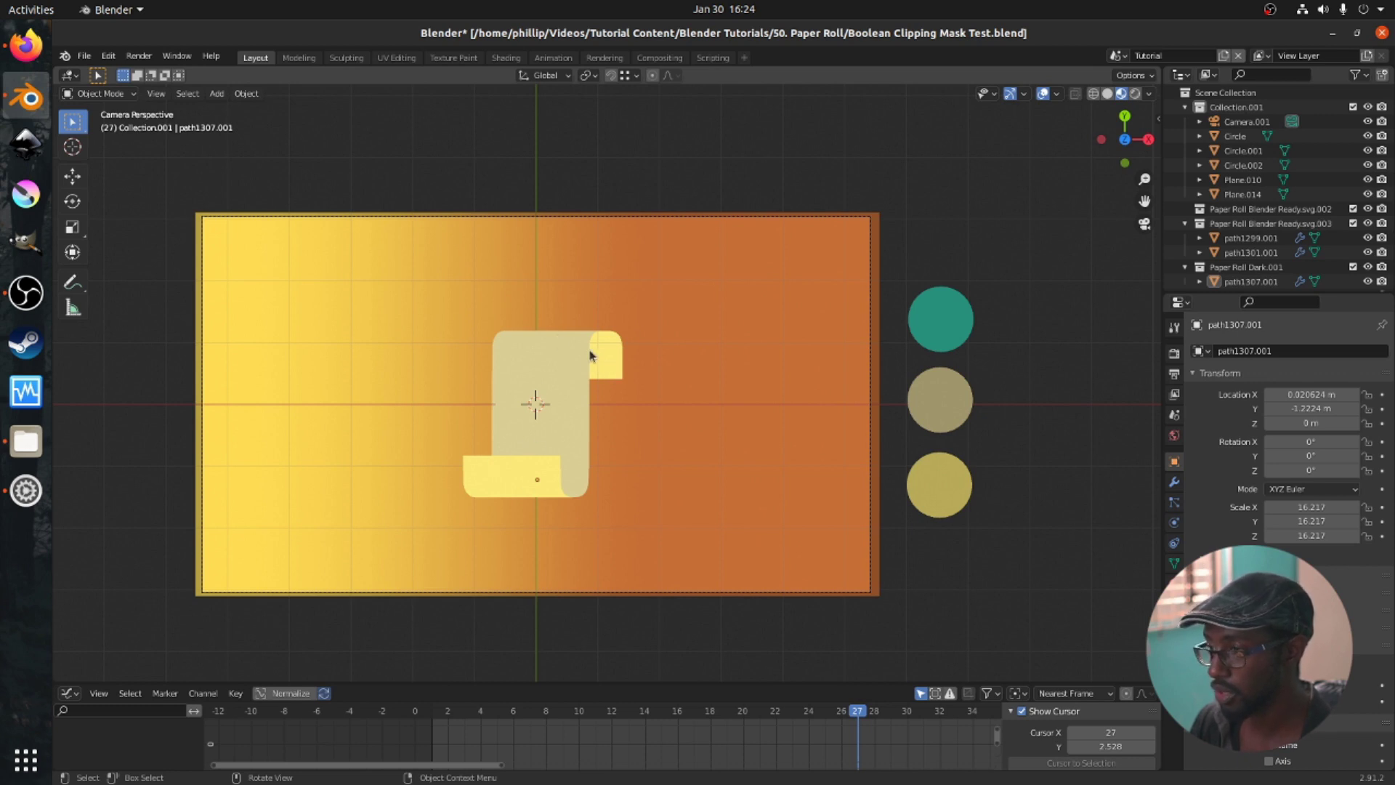
{"action": "left_click", "coordinate": [610, 359]}
{"action": "left_click", "coordinate": [543, 470]}
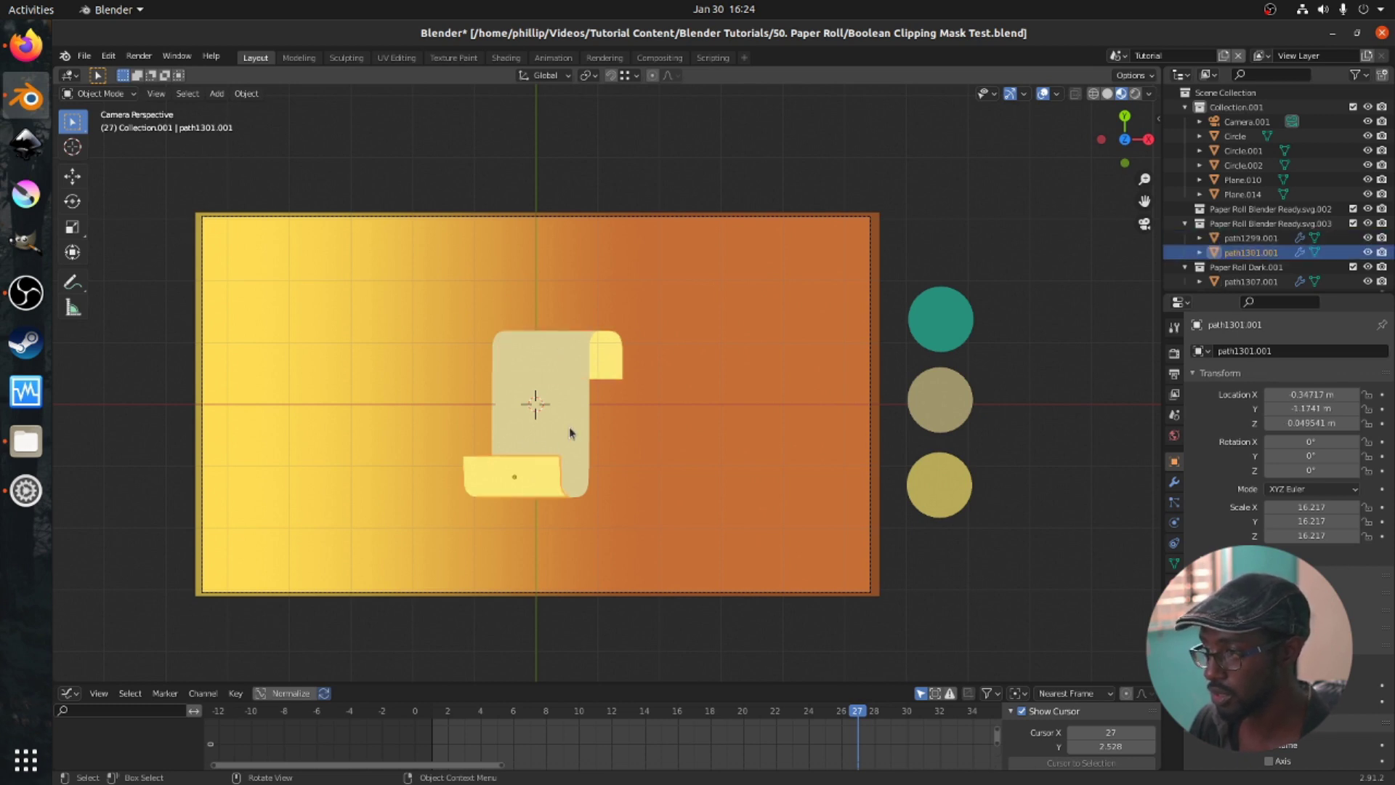
{"action": "left_click", "coordinate": [569, 426]}
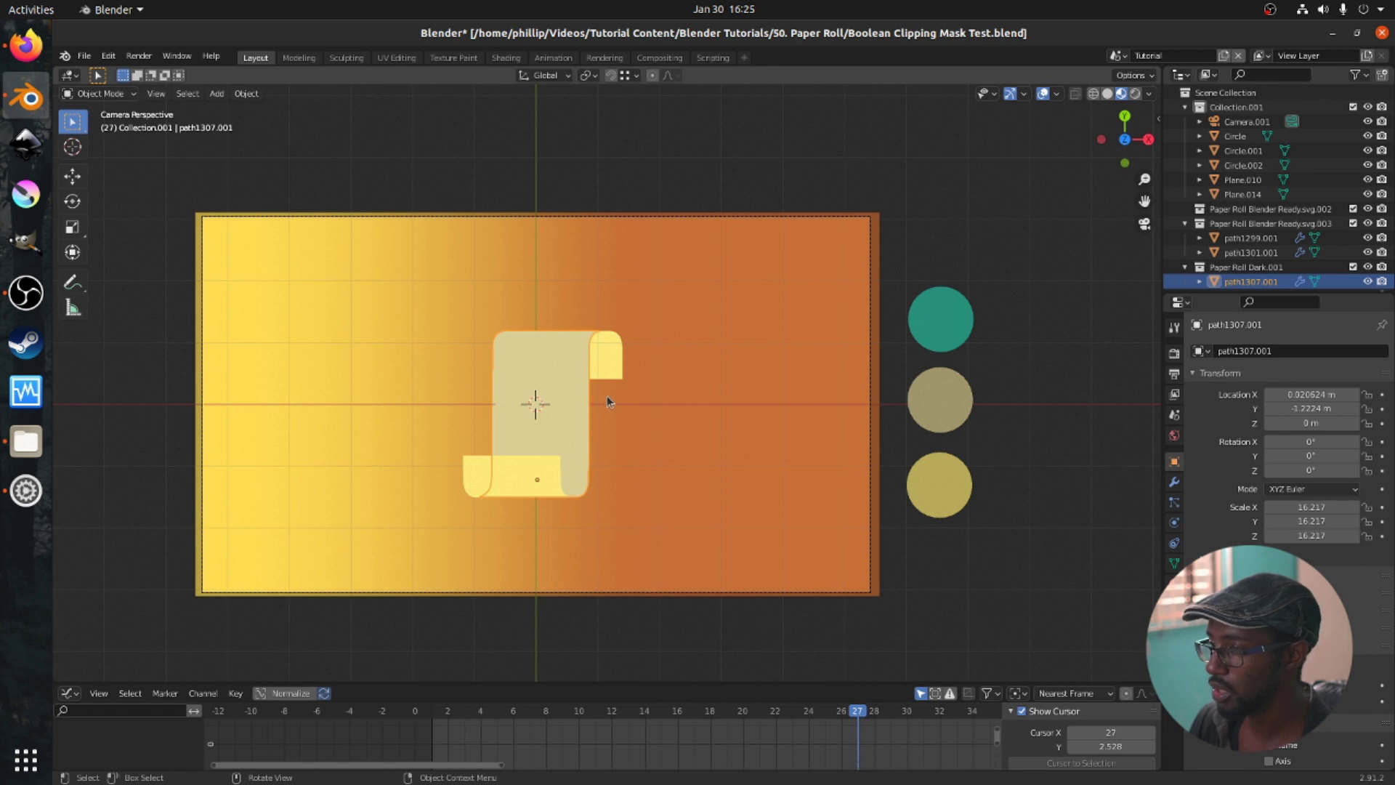
{"action": "left_click", "coordinate": [652, 359]}
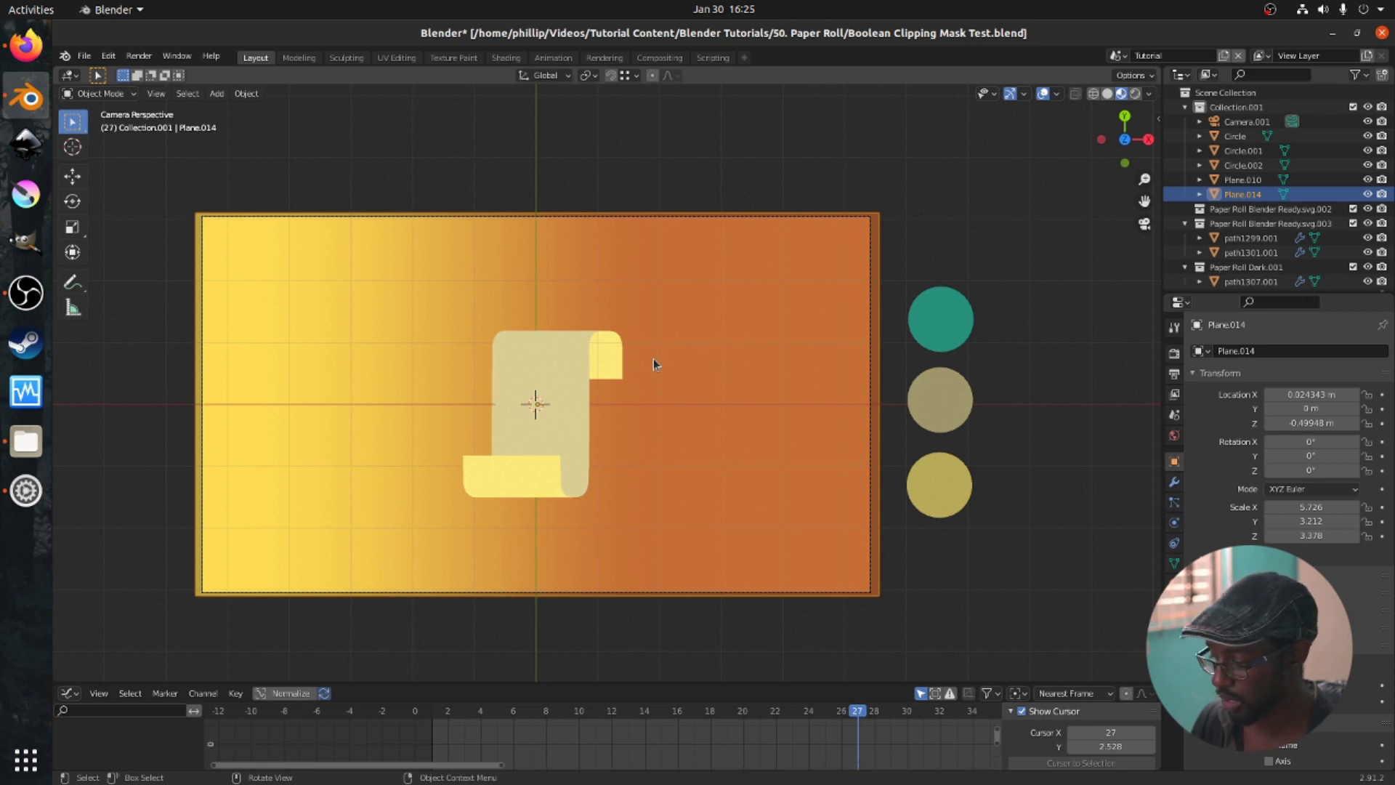
Add a mesh plane at the 3D cursor and raise it along Z to about 0.29 m.
{"action": "key", "text": "shift+a"}
{"action": "mouse_move", "coordinate": [653, 360]}
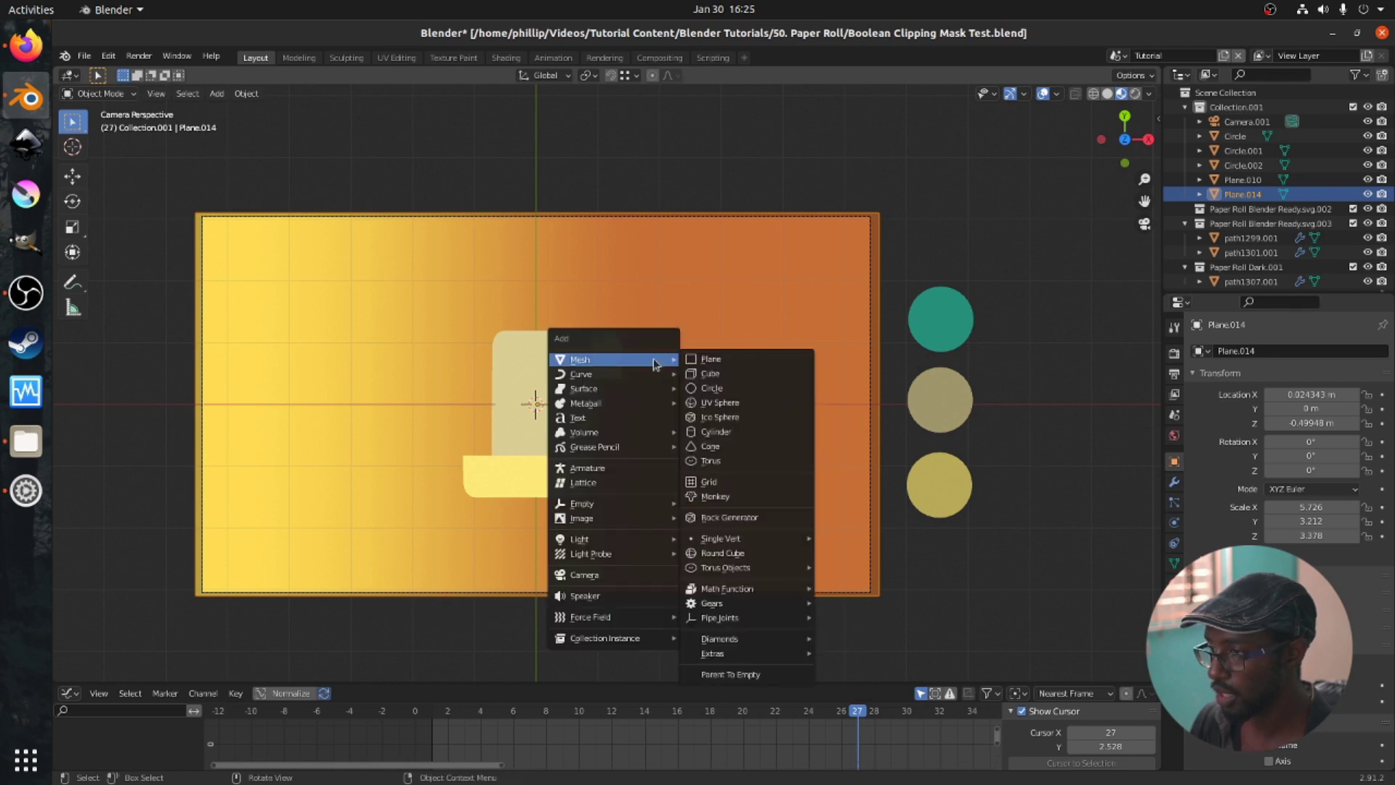
{"action": "left_click", "coordinate": [718, 359]}
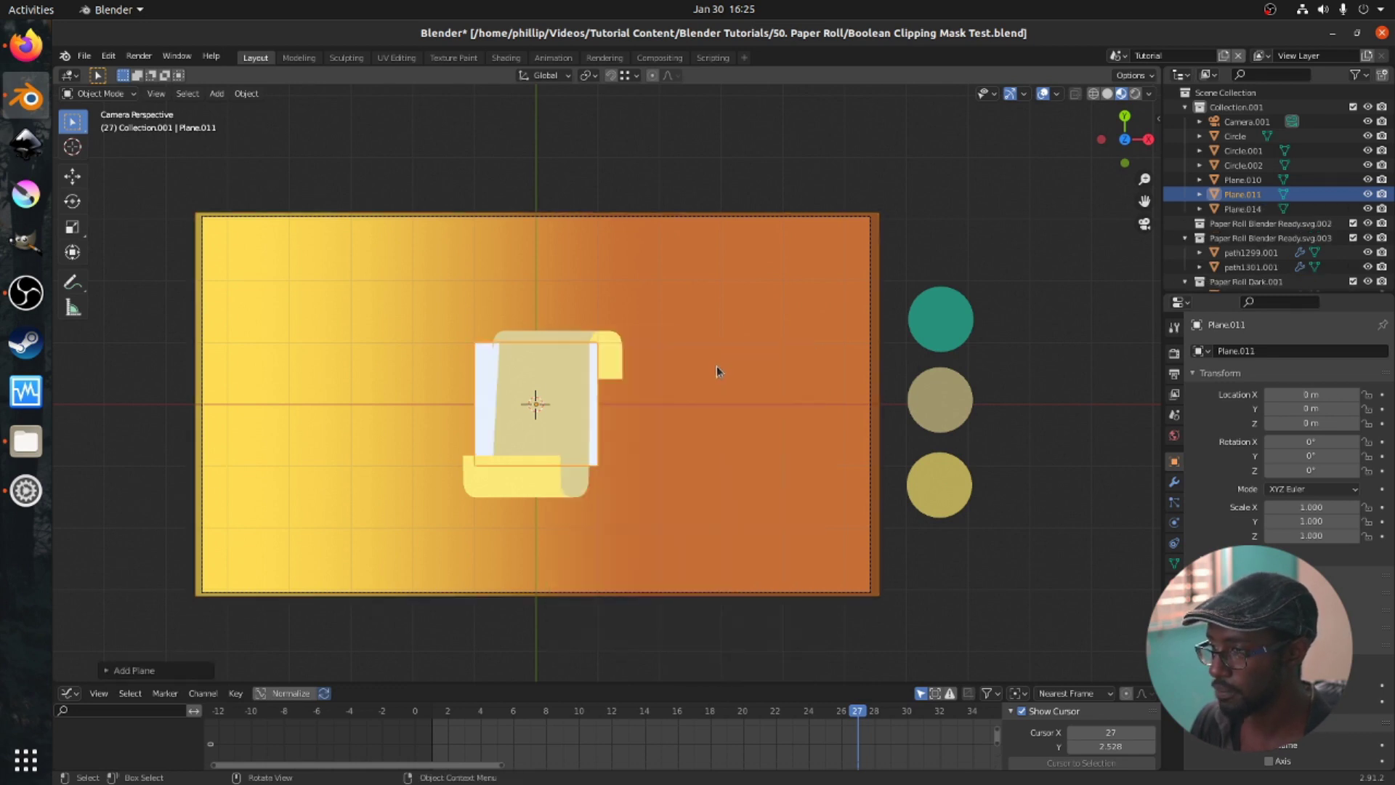
{"action": "key", "text": "g"}
{"action": "key", "text": "z"}
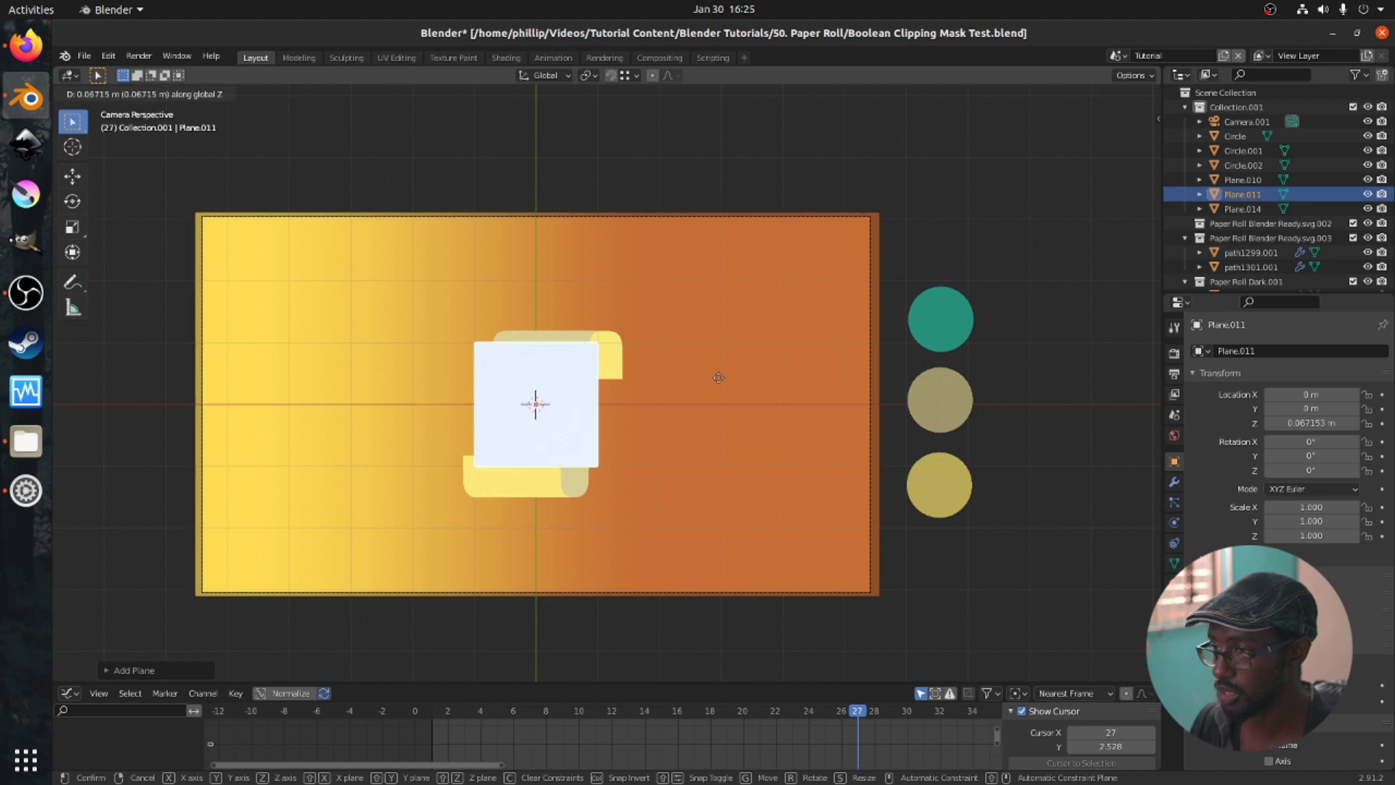
{"action": "left_click", "coordinate": [719, 386]}
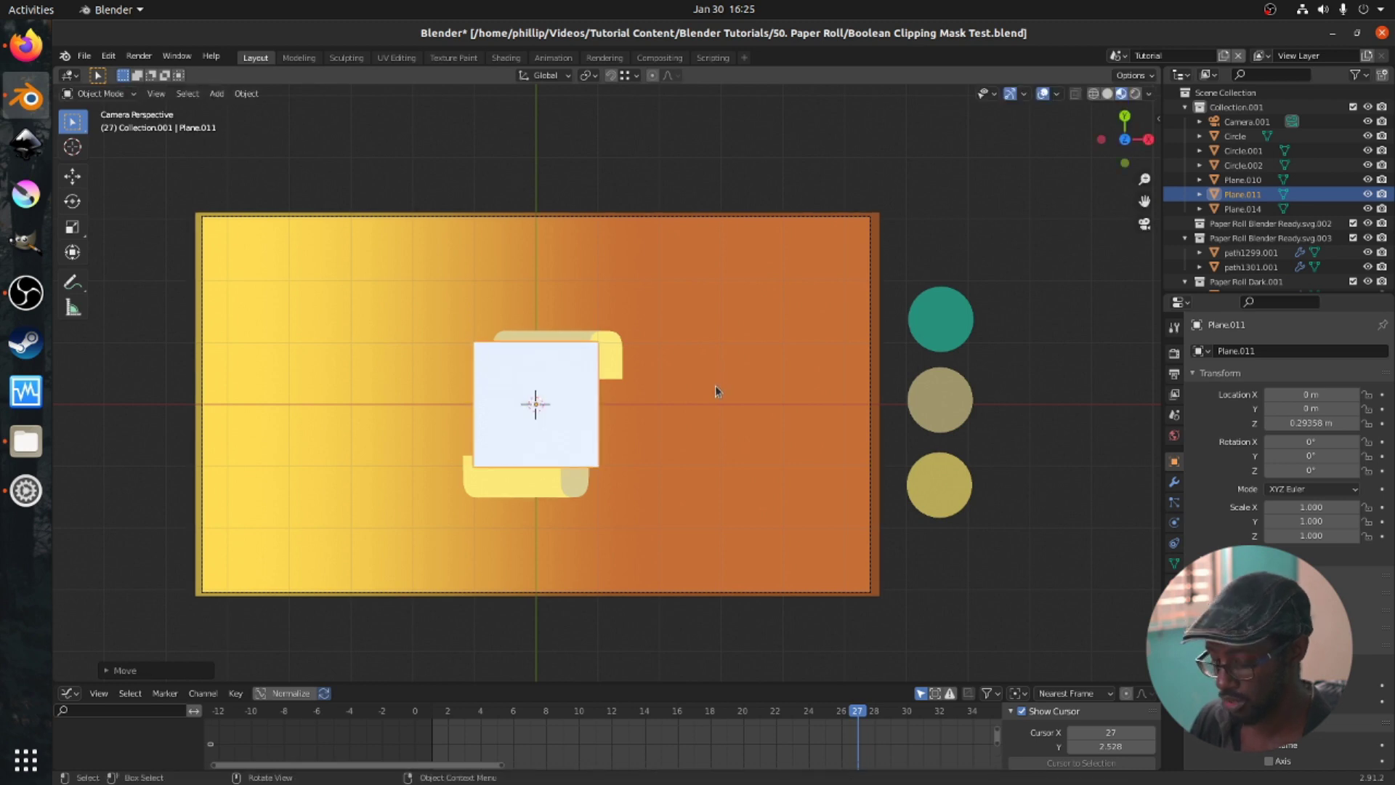
Switch the viewport to solid shading and move the new plane clear of the background's left edge, to about X -8.16 m, Y 0.2 m.
{"action": "key", "text": "g"}
{"action": "left_click", "coordinate": [593, 387]}
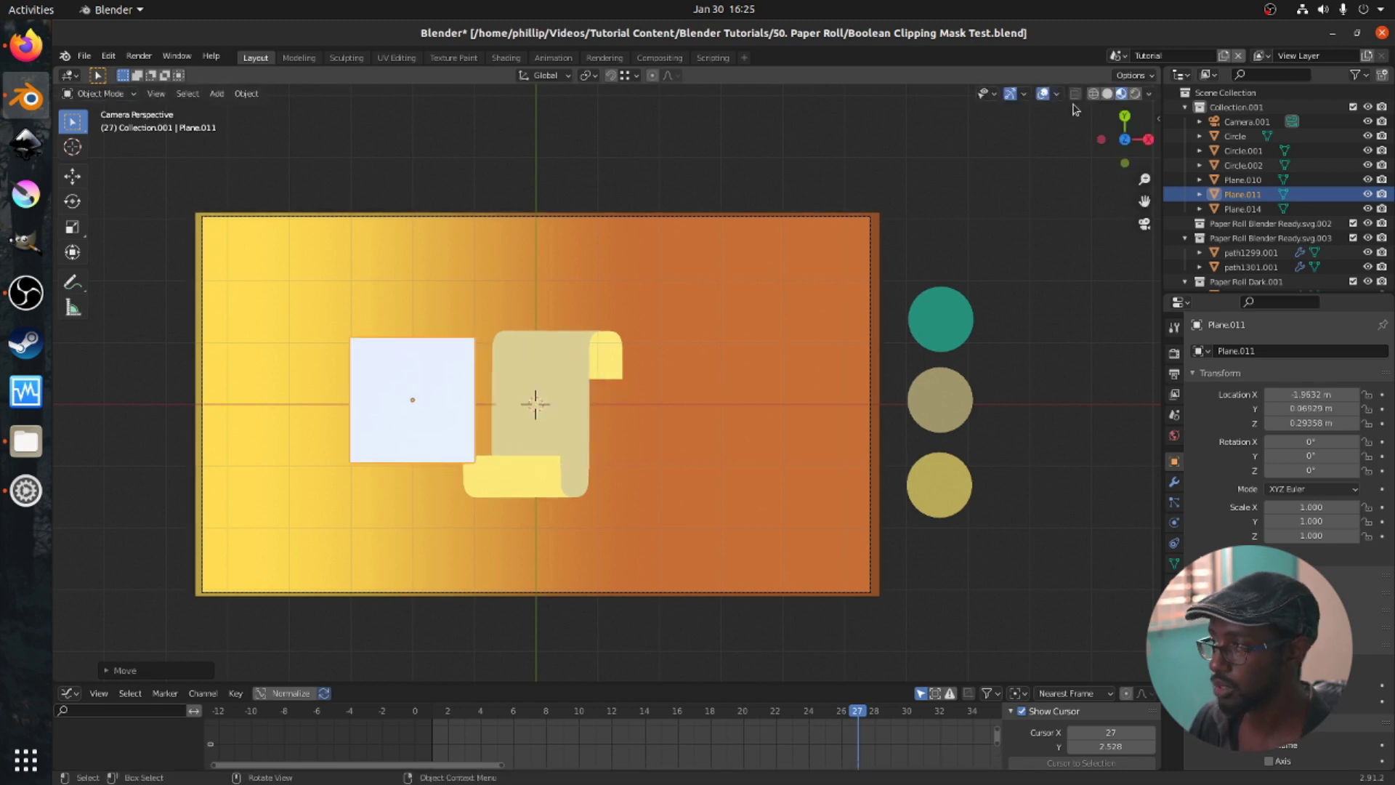
{"action": "left_click", "coordinate": [1108, 93]}
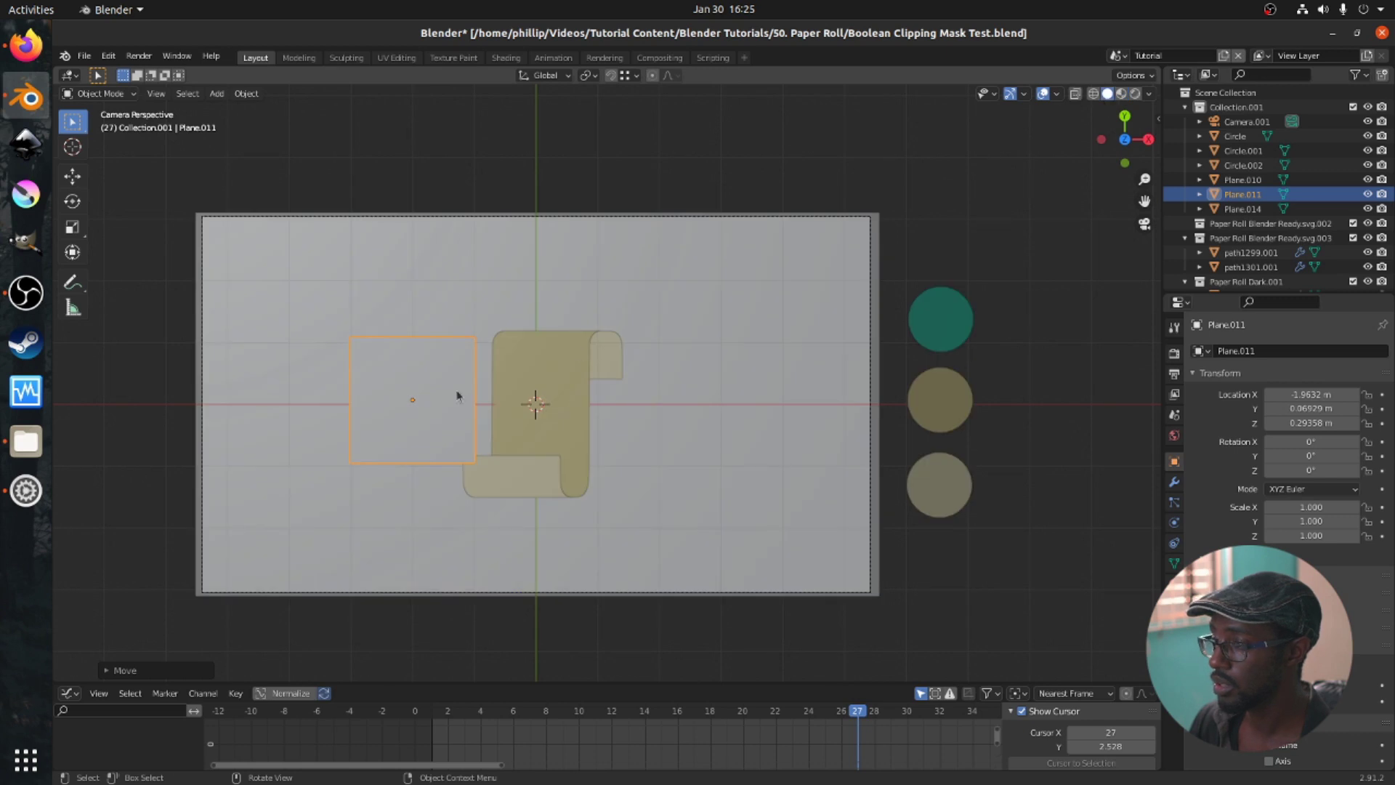
{"action": "key", "text": "g"}
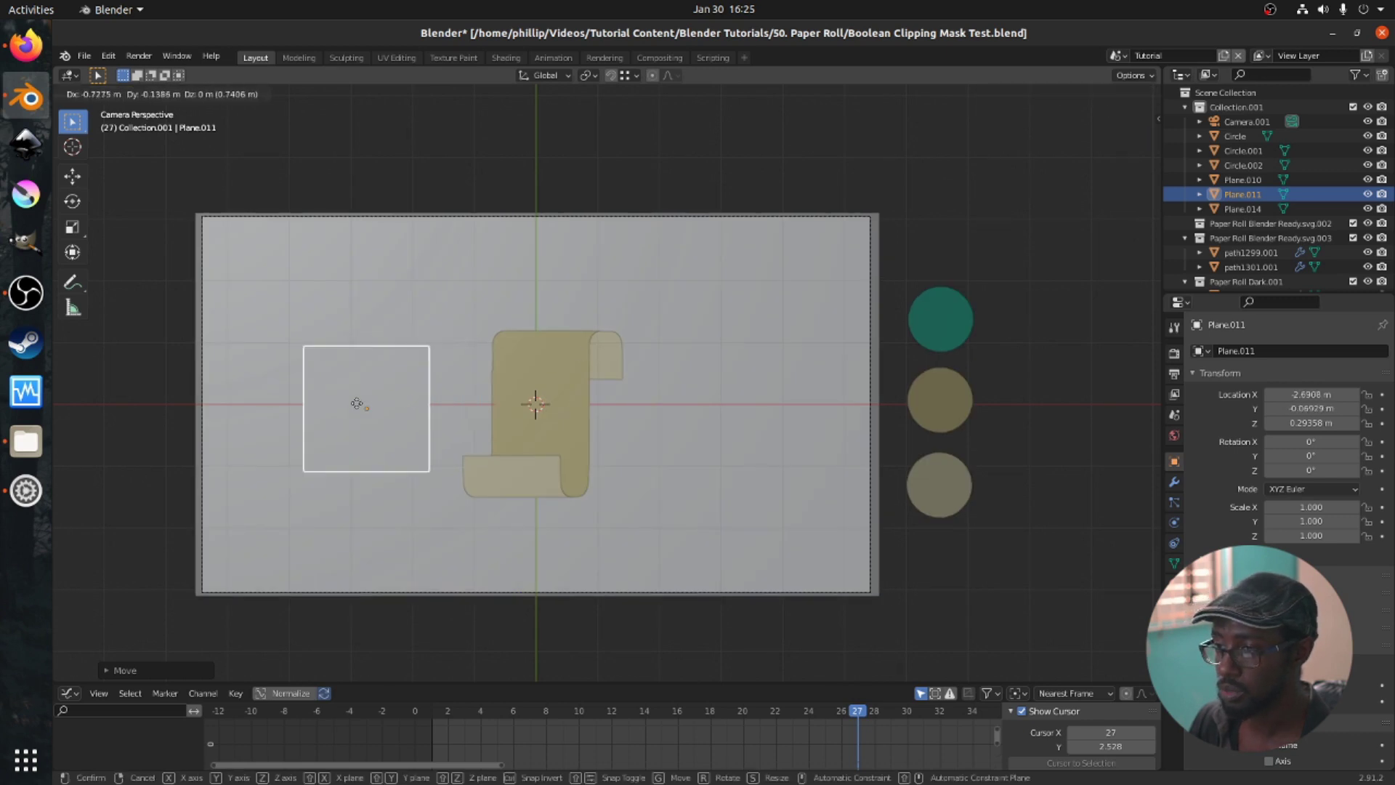
{"action": "left_click", "coordinate": [143, 405]}
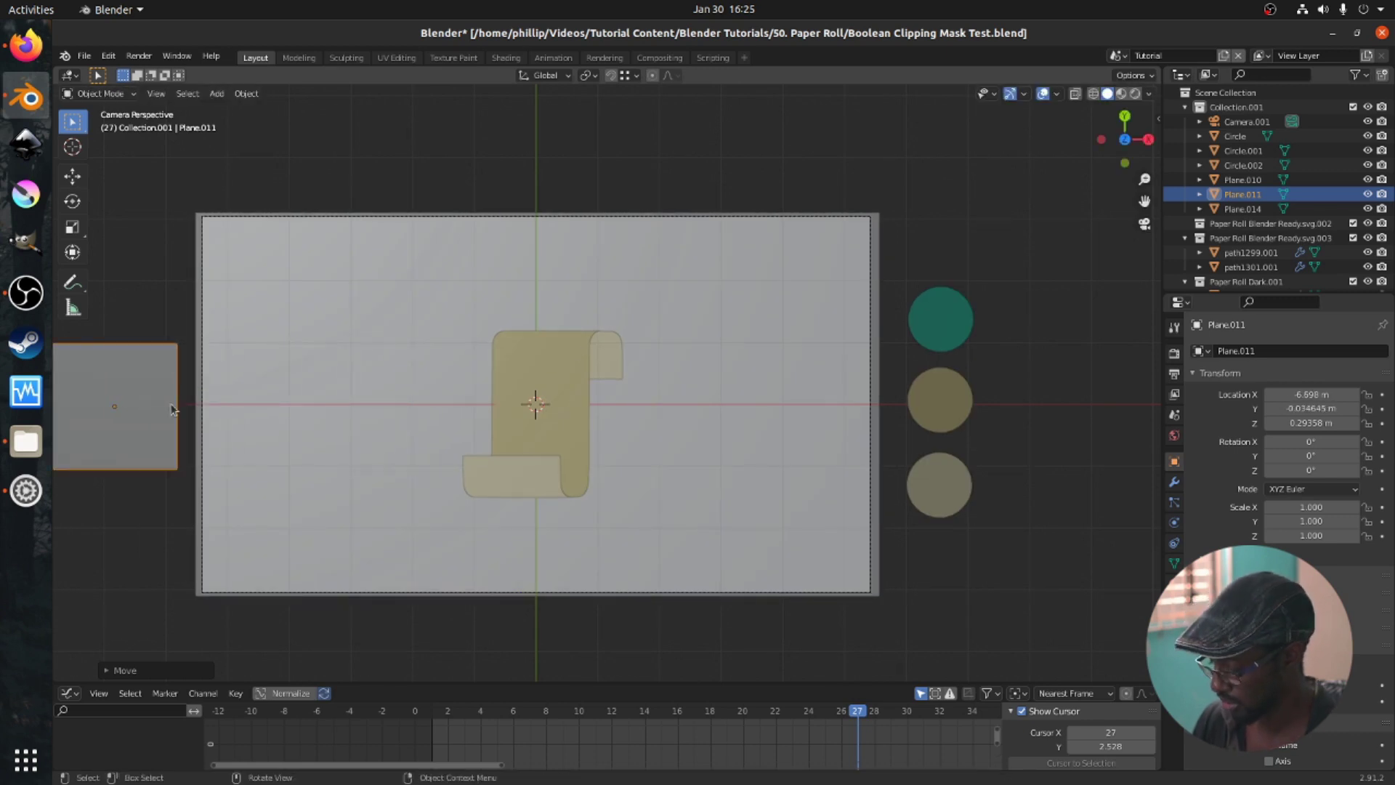
{"action": "key", "text": "KP_Decimal"}
{"action": "scroll", "coordinate": [696, 399], "scroll_direction": "down", "scroll_amount": 1}
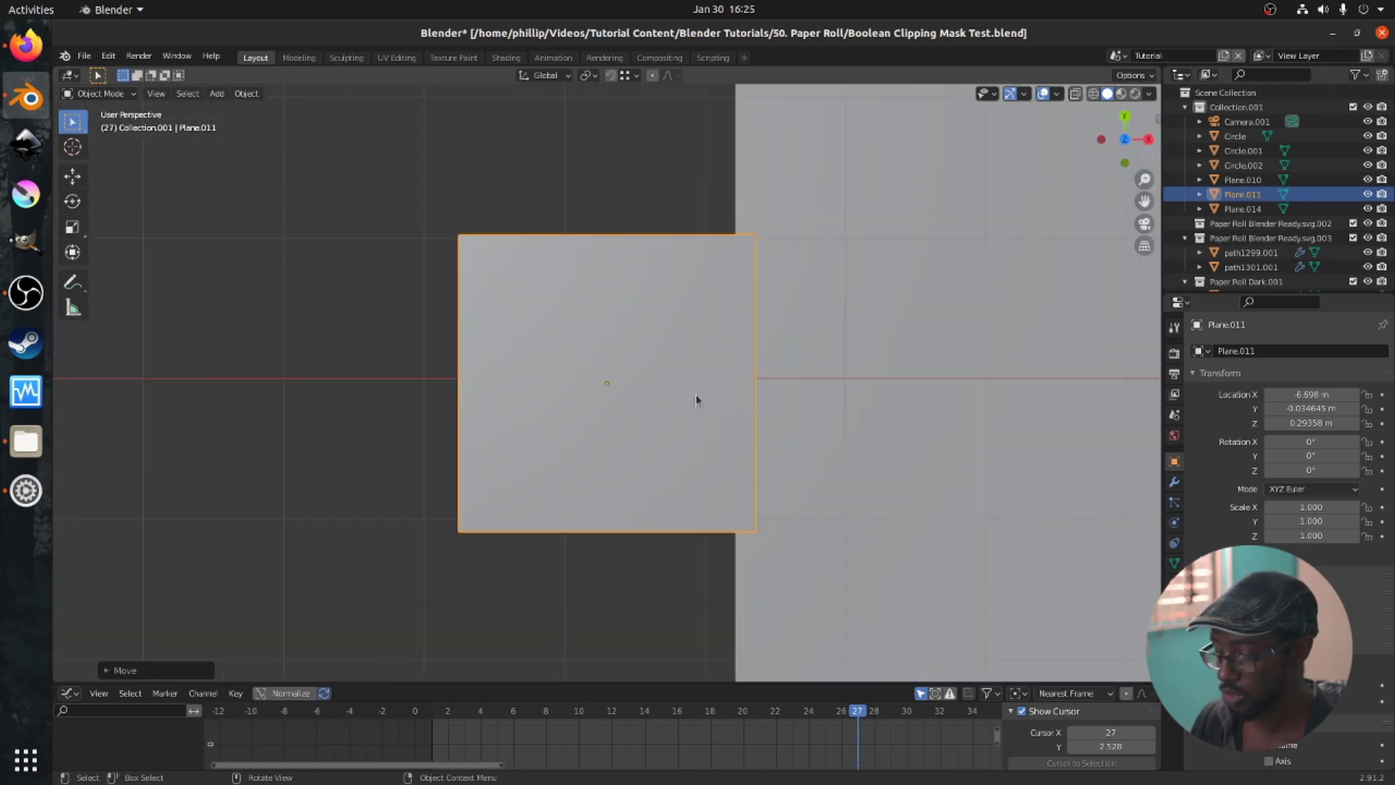
{"action": "key", "text": "g"}
{"action": "left_click", "coordinate": [477, 366]}
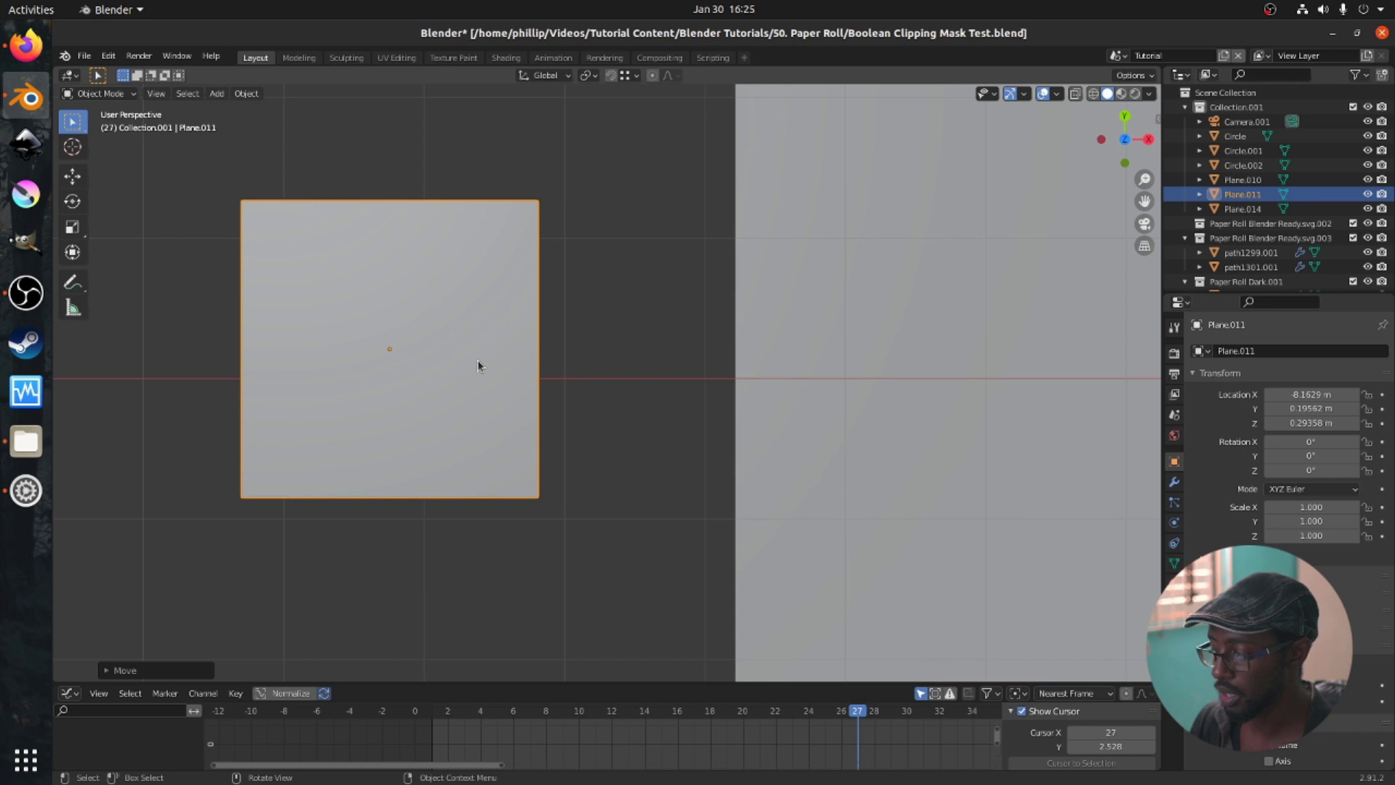
Extrude the whole plane slightly downward along global Z to turn it into a thin box.
{"action": "middle_click_drag", "start_coordinate": [477, 361], "coordinate": [526, 216]}
{"action": "key", "text": "Tab"}
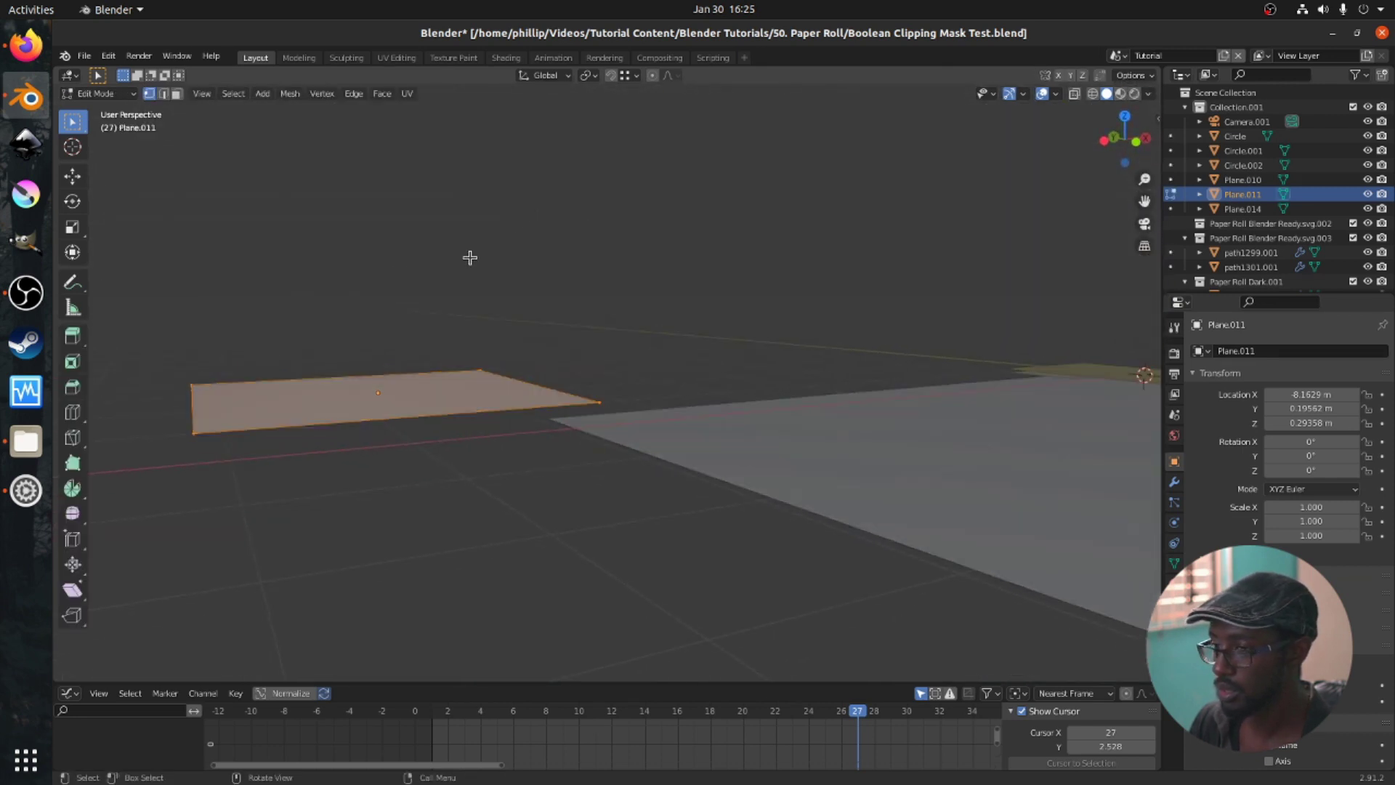
{"action": "middle_click_drag", "start_coordinate": [470, 255], "coordinate": [660, 248]}
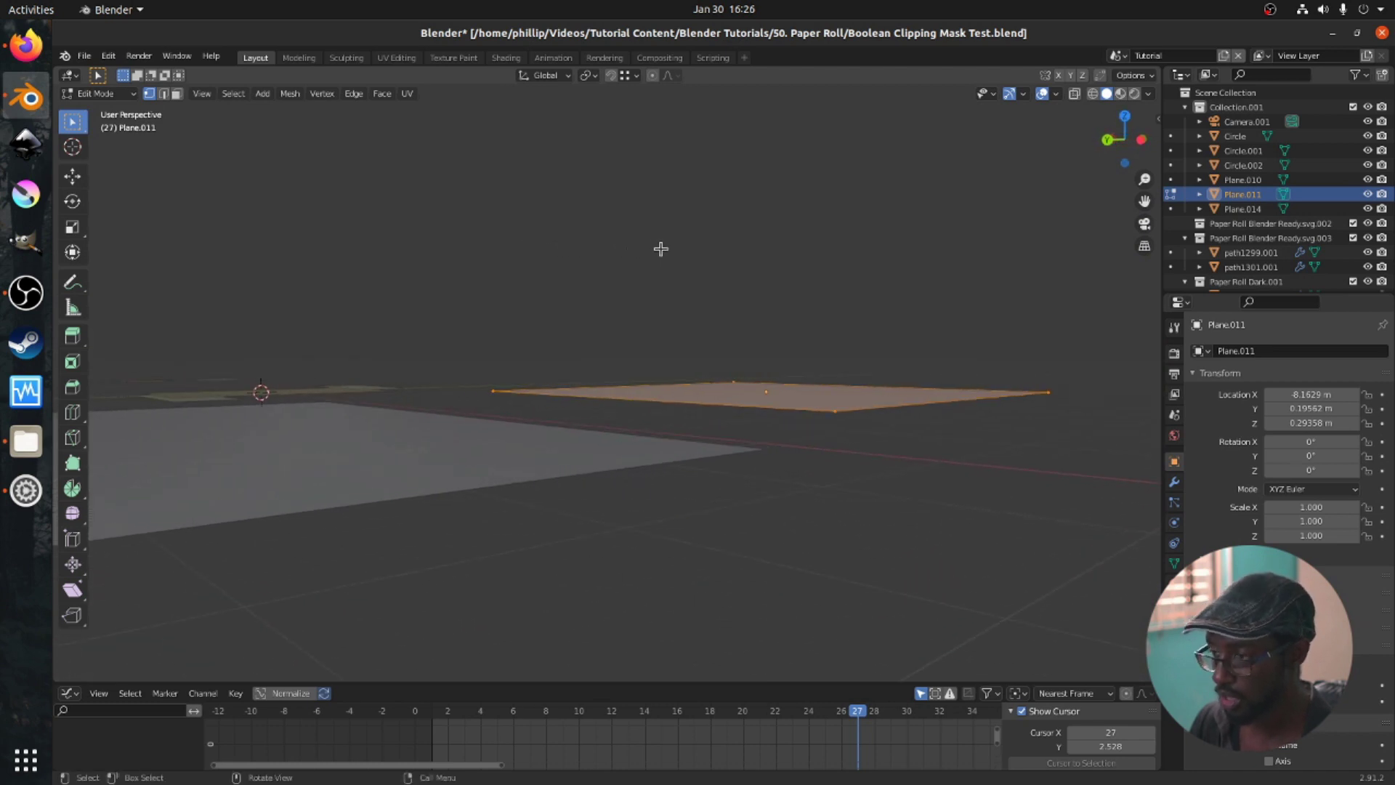
{"action": "key", "text": "Tab"}
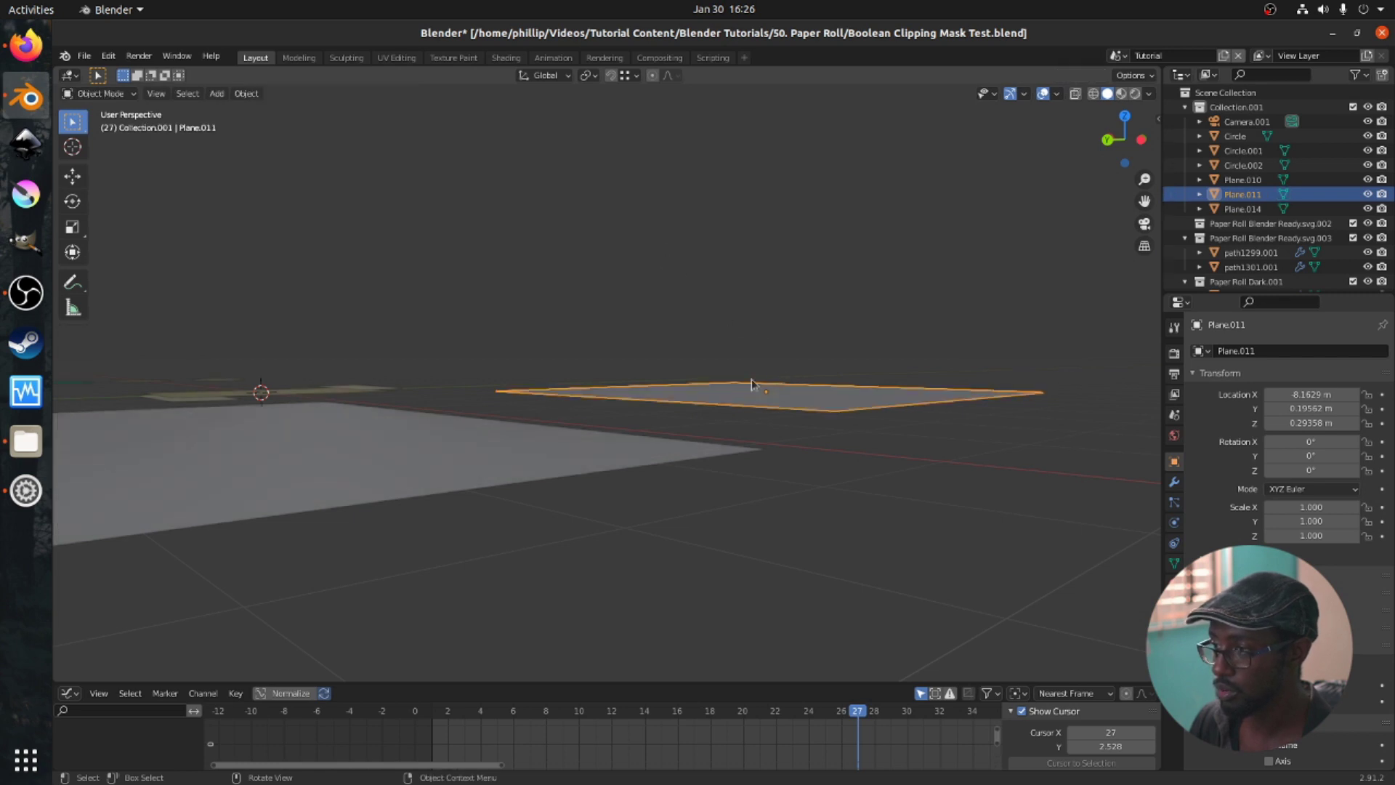
{"action": "key", "text": "Tab"}
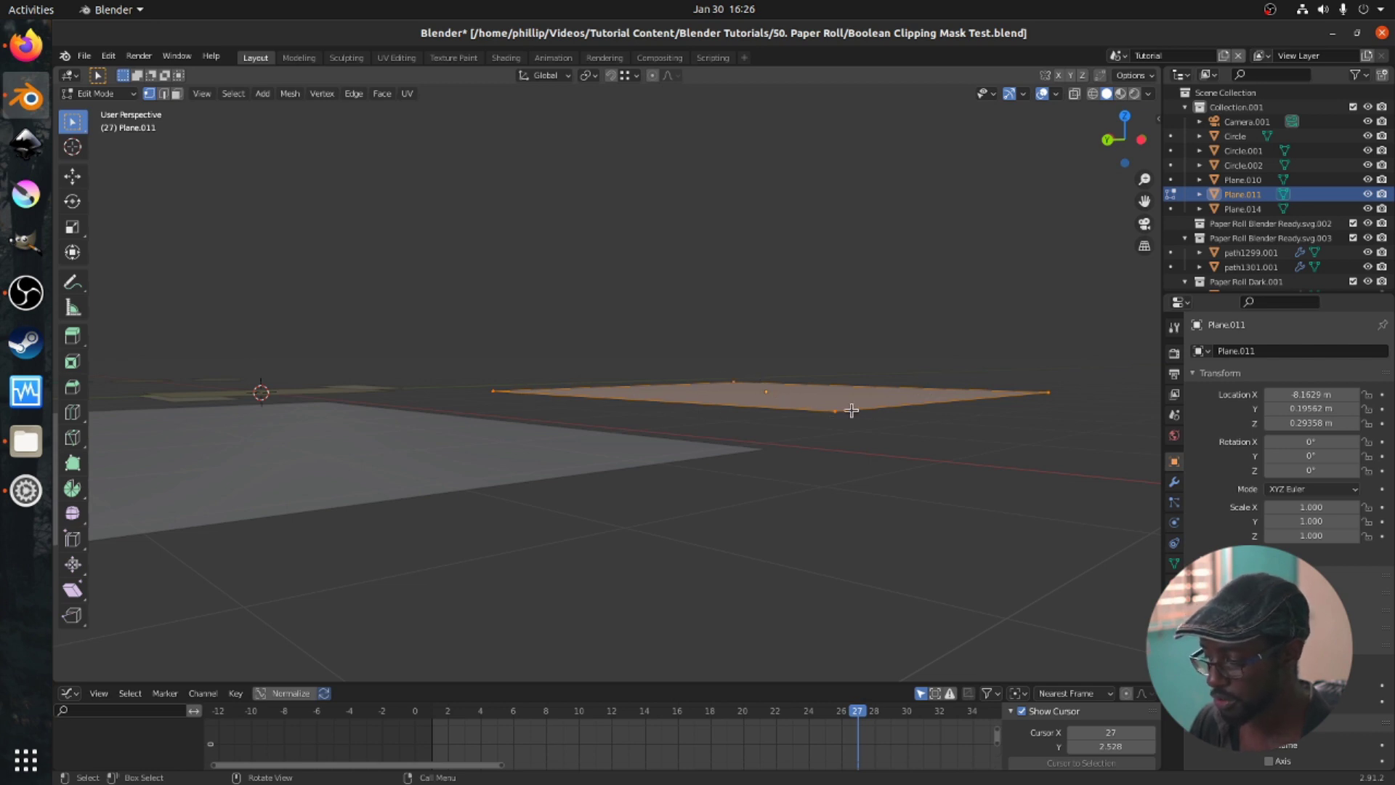
{"action": "key", "text": "e"}
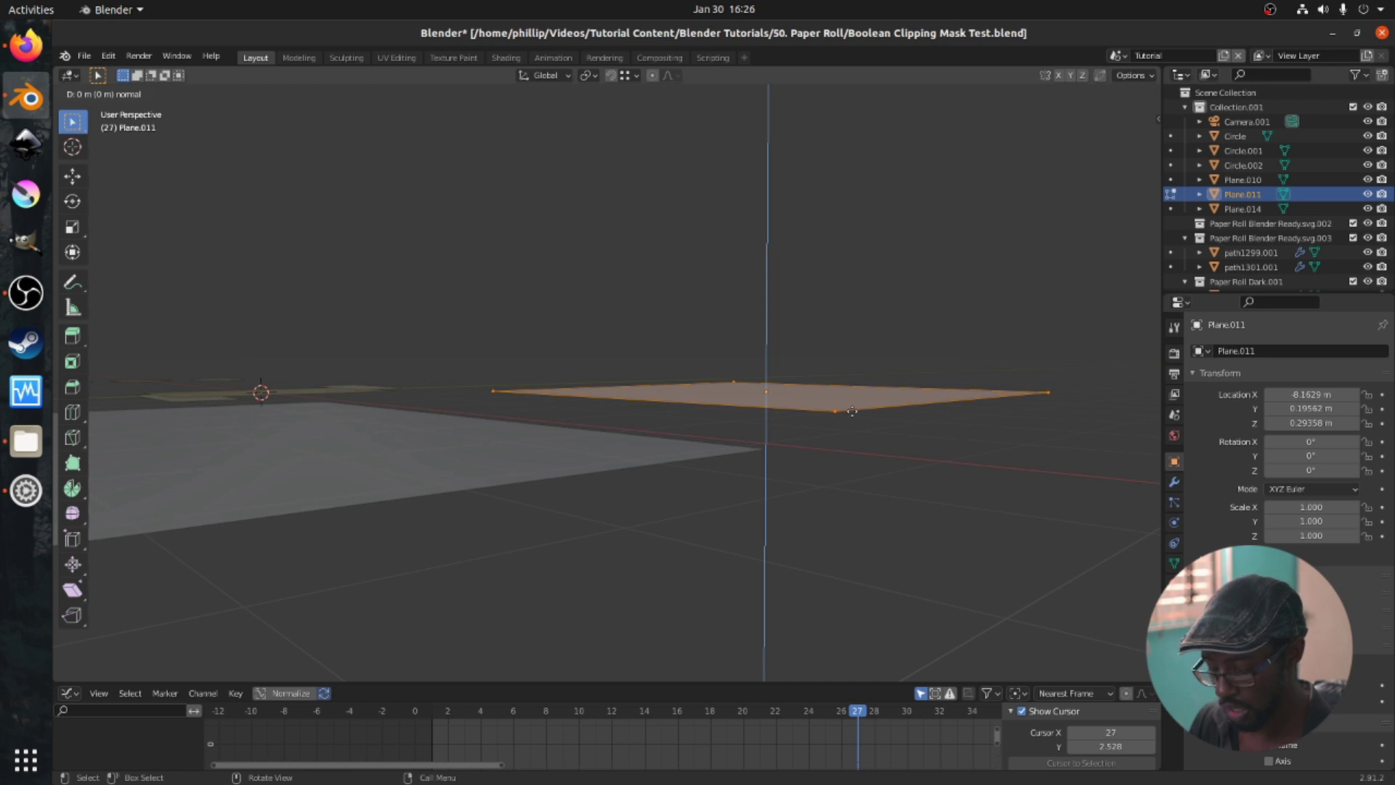
{"action": "key", "text": "z"}
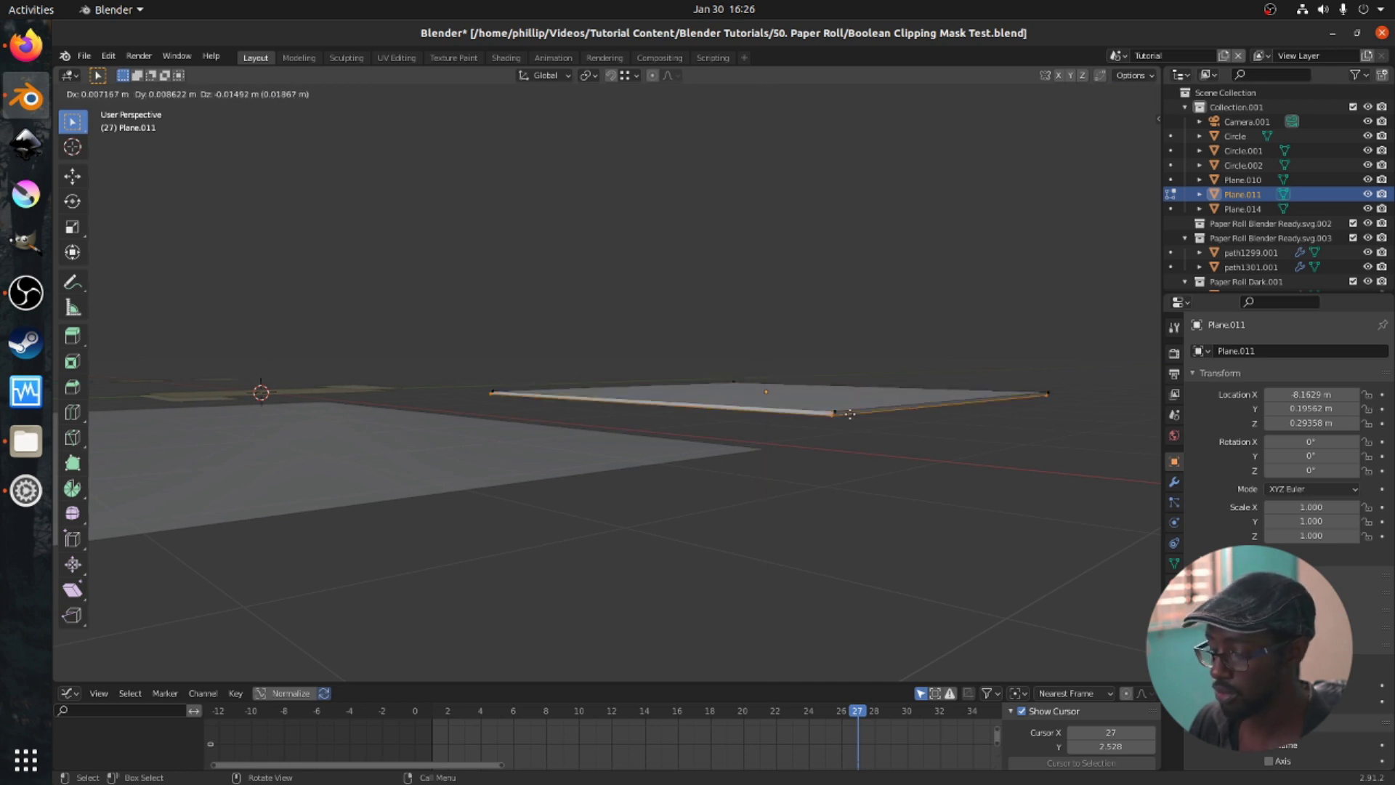
{"action": "key", "text": "z"}
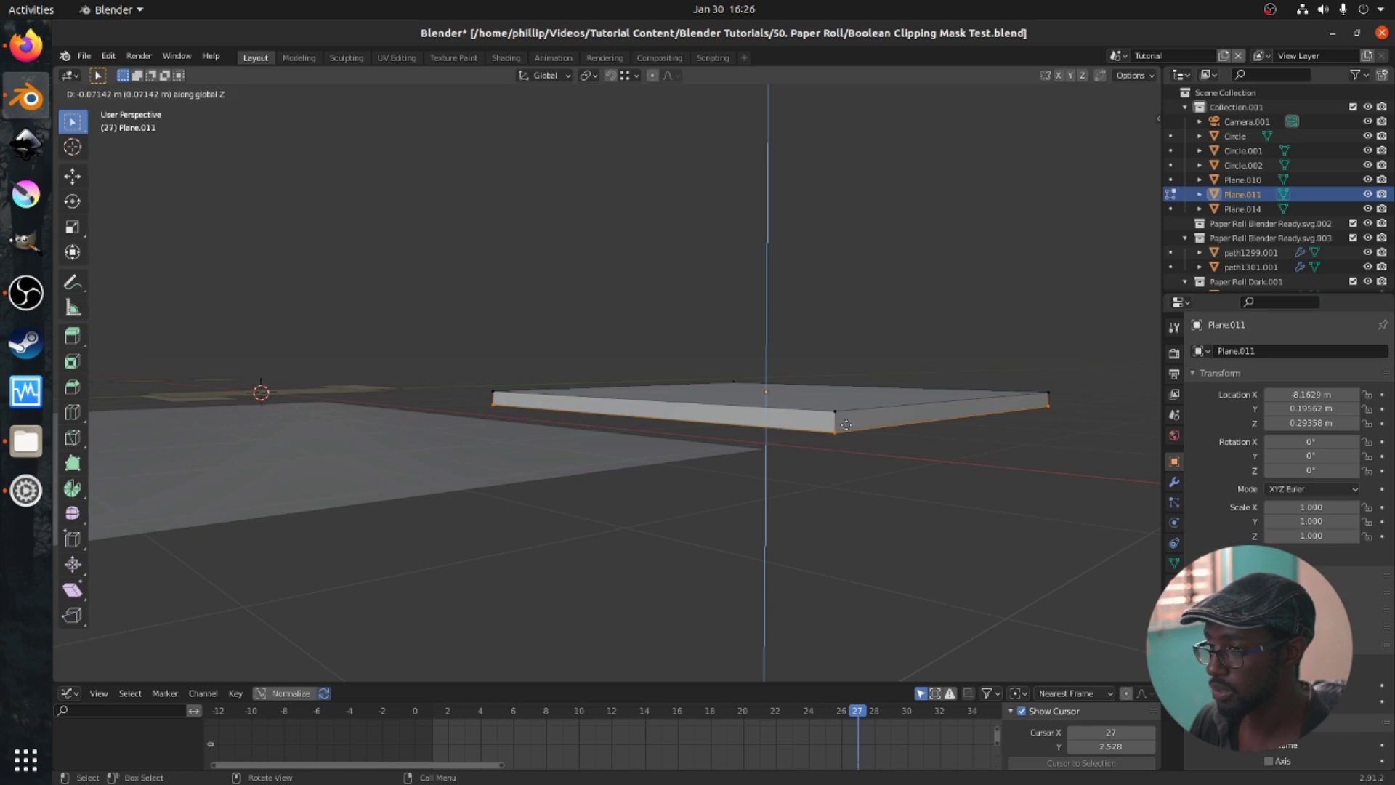
{"action": "left_click", "coordinate": [845, 421]}
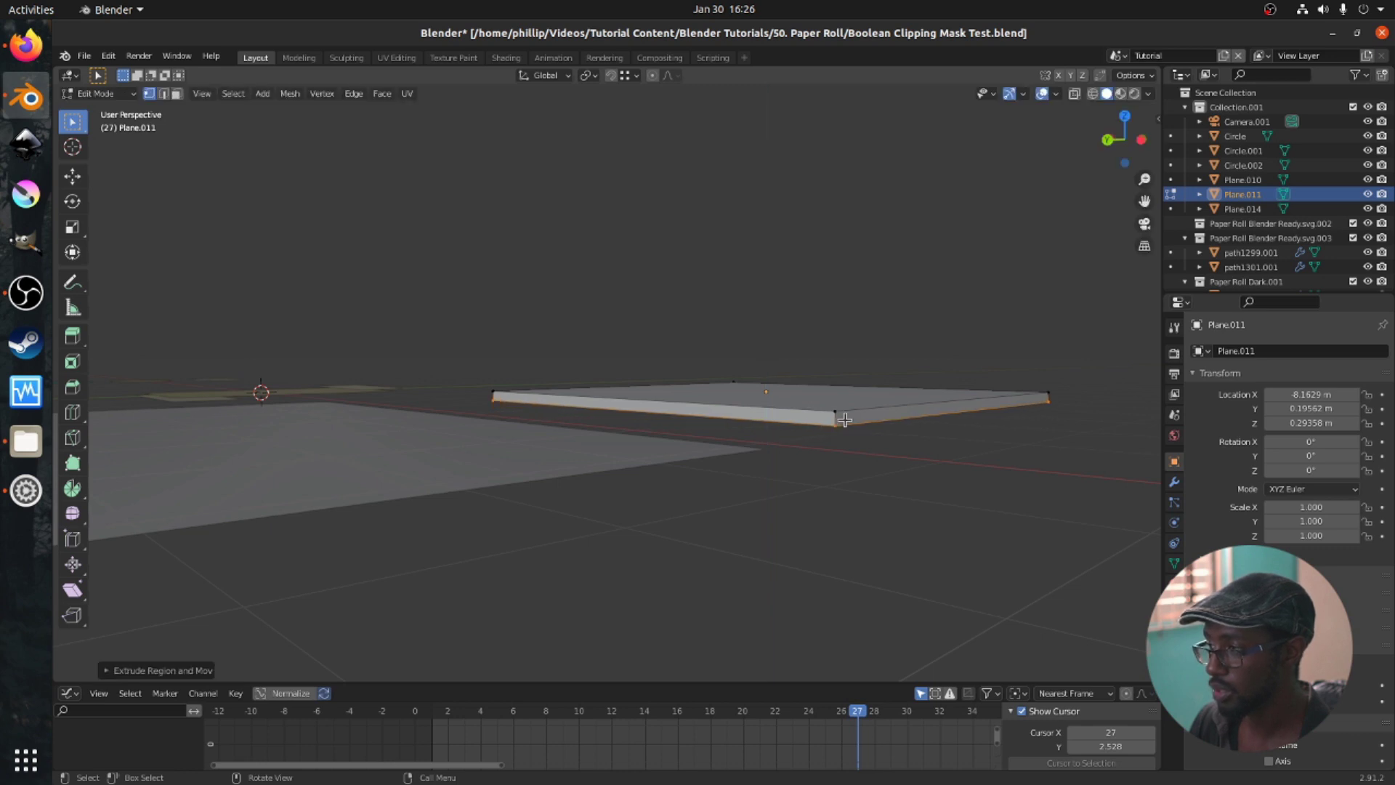
{"action": "key", "text": "Tab"}
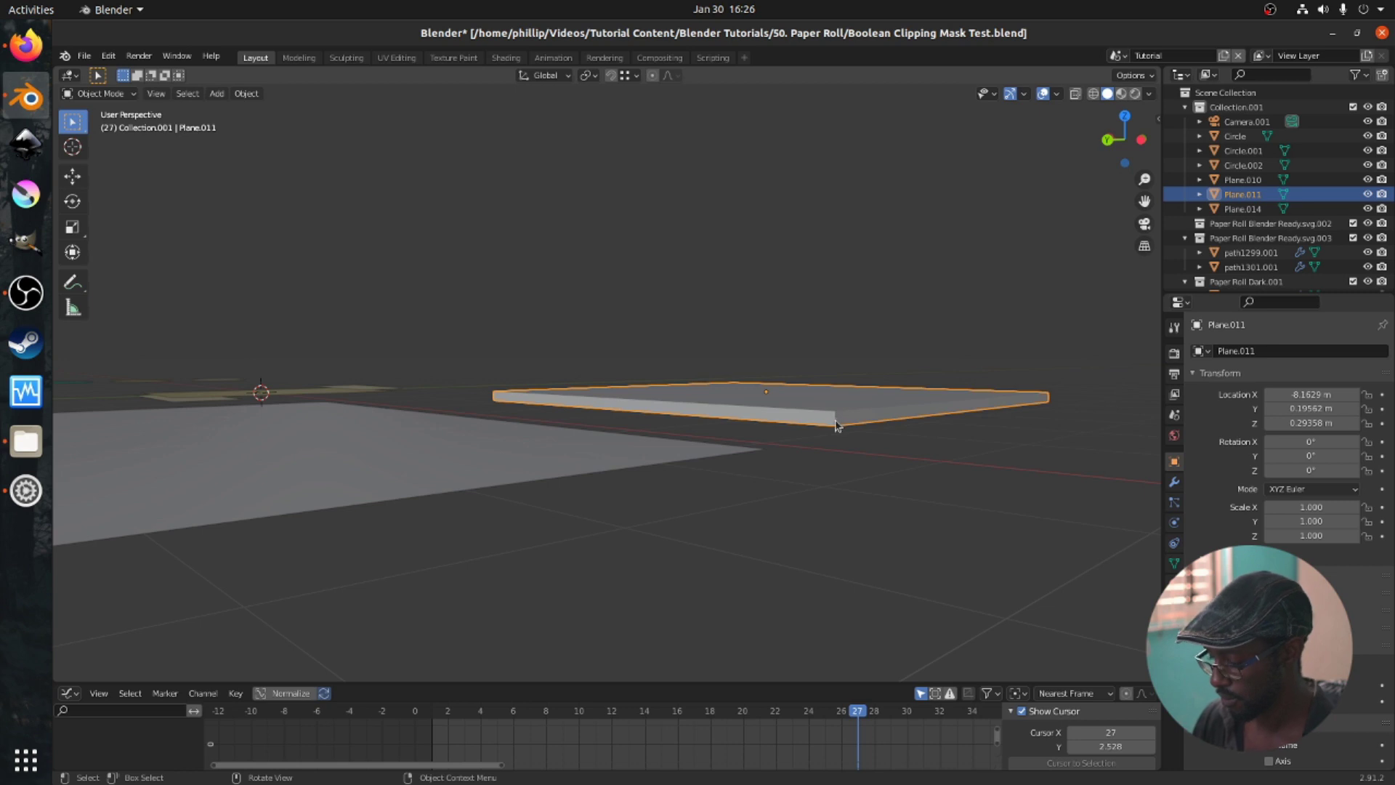
In camera view, move the thin box over the paper roll's upper right part, to about X 0.55 m, Y 0.58 m.
{"action": "key", "text": "KP_0"}
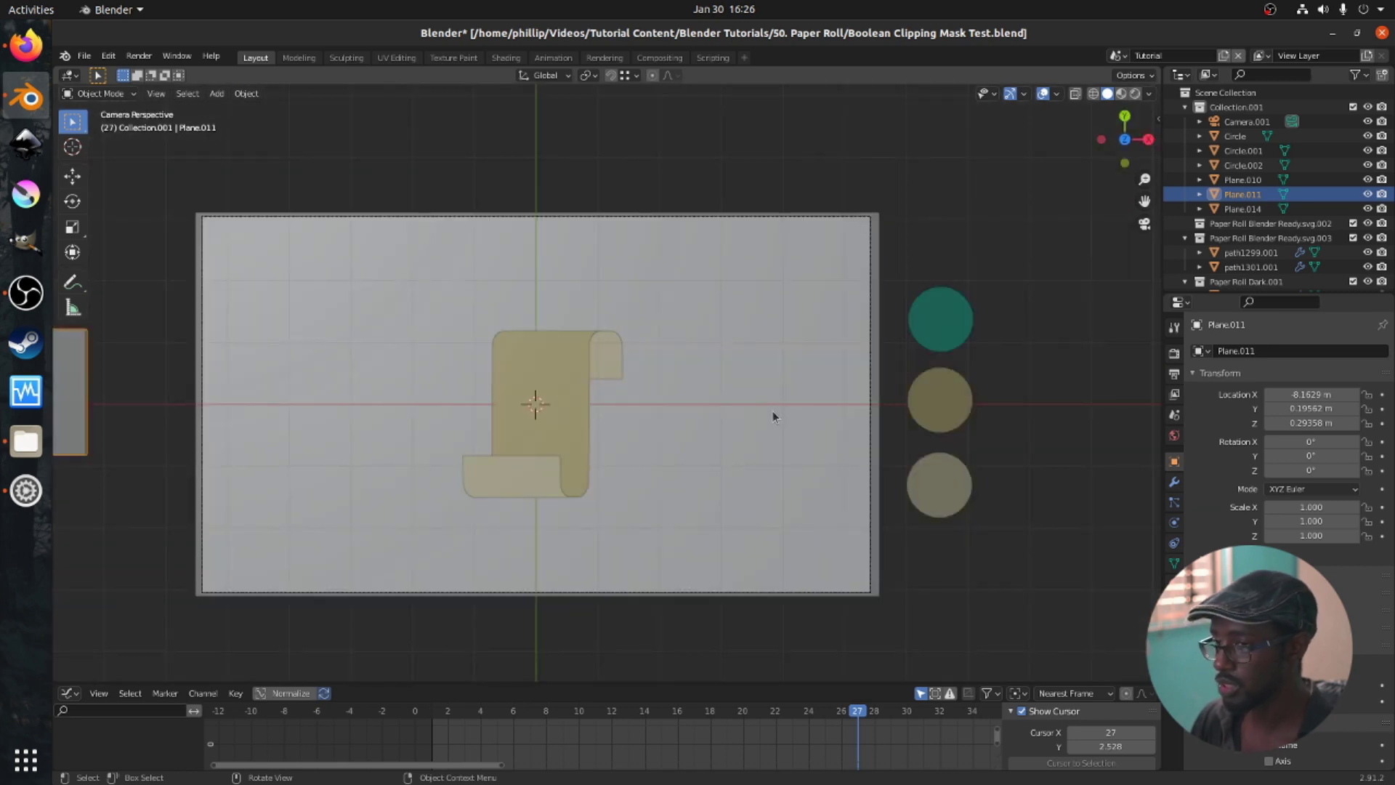
{"action": "scroll", "coordinate": [734, 411], "scroll_direction": "down", "scroll_amount": 1}
{"action": "key", "text": "g"}
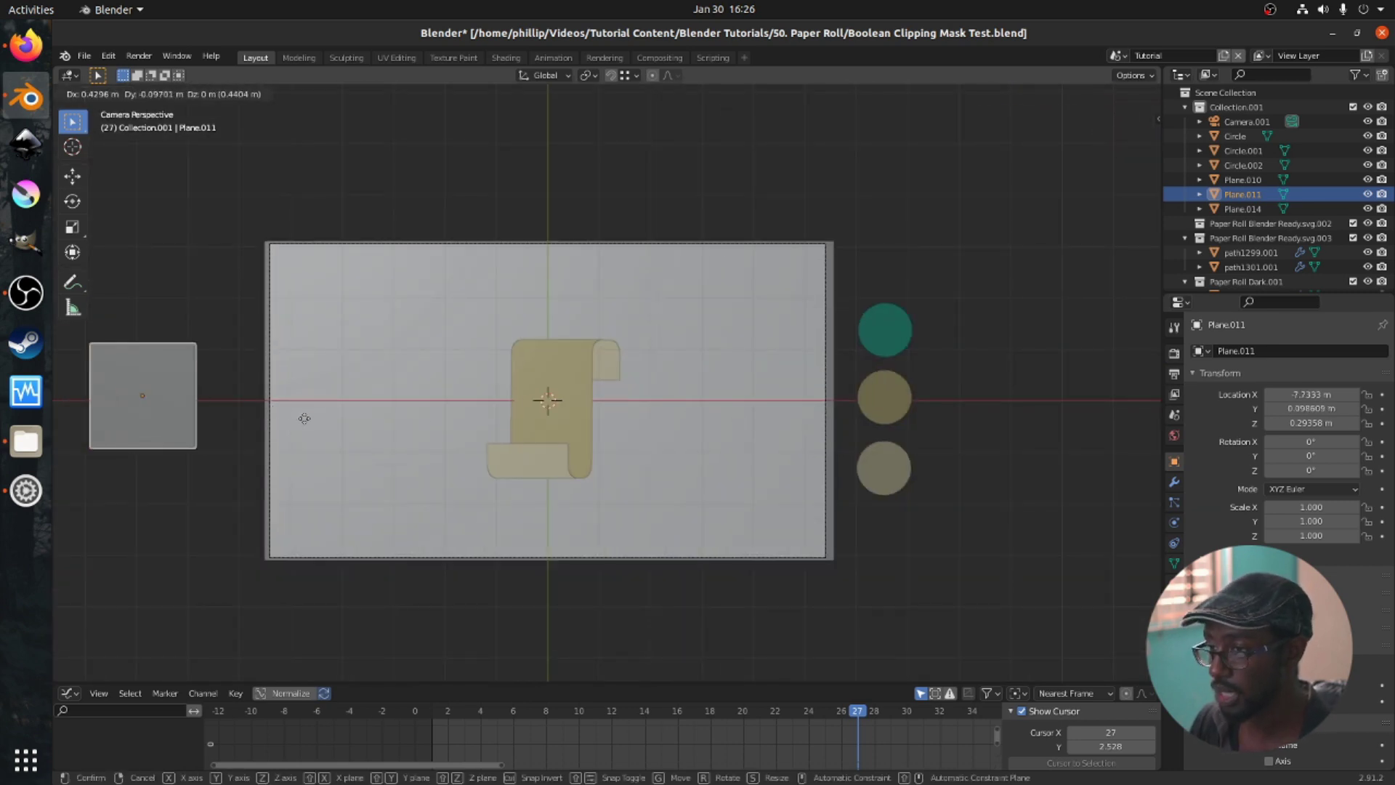
{"action": "left_click", "coordinate": [718, 391]}
{"action": "scroll", "coordinate": [655, 397], "scroll_direction": "up", "scroll_amount": 1}
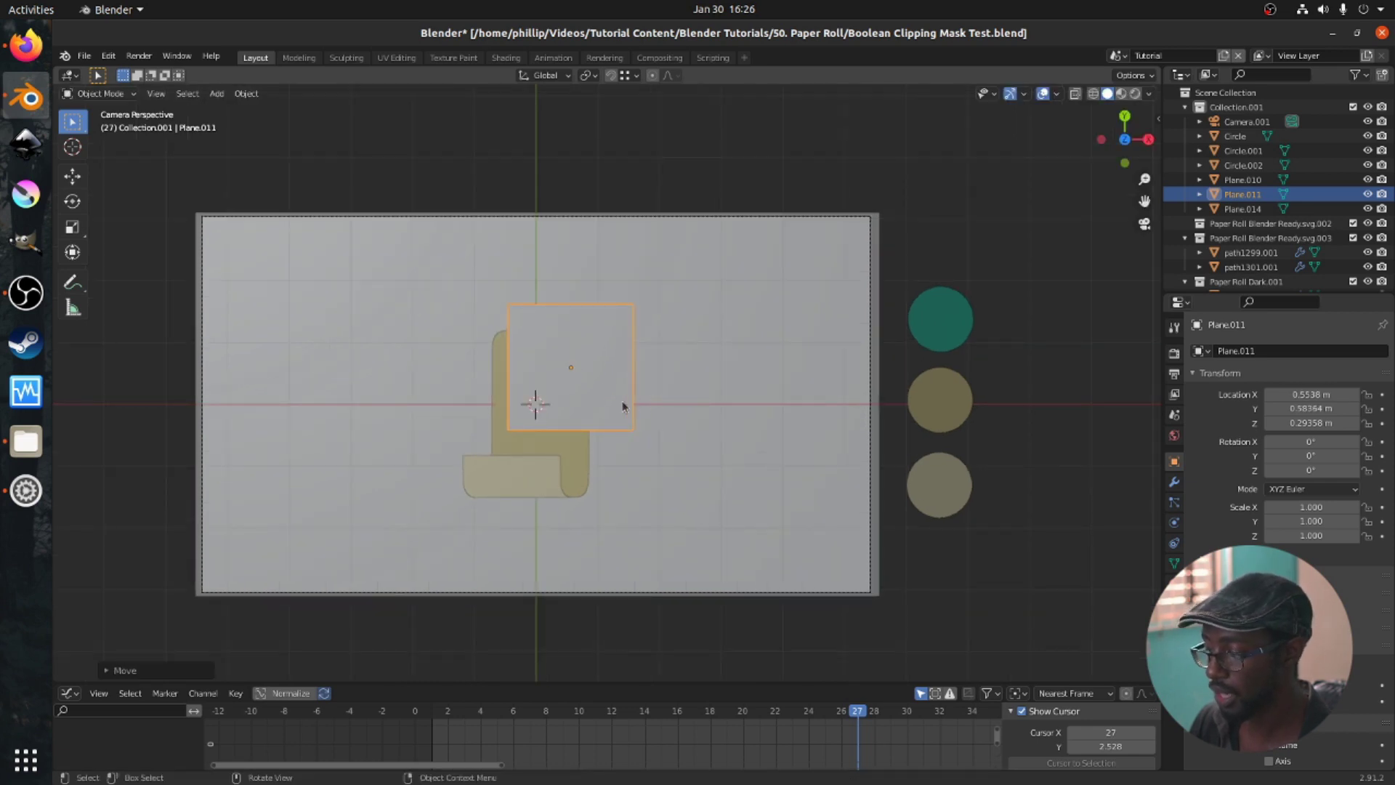
Lower the thin box along Z to about -0.014 m so it overlaps the paper roll's upper curl.
{"action": "key", "text": "g"}
{"action": "key", "text": "z"}
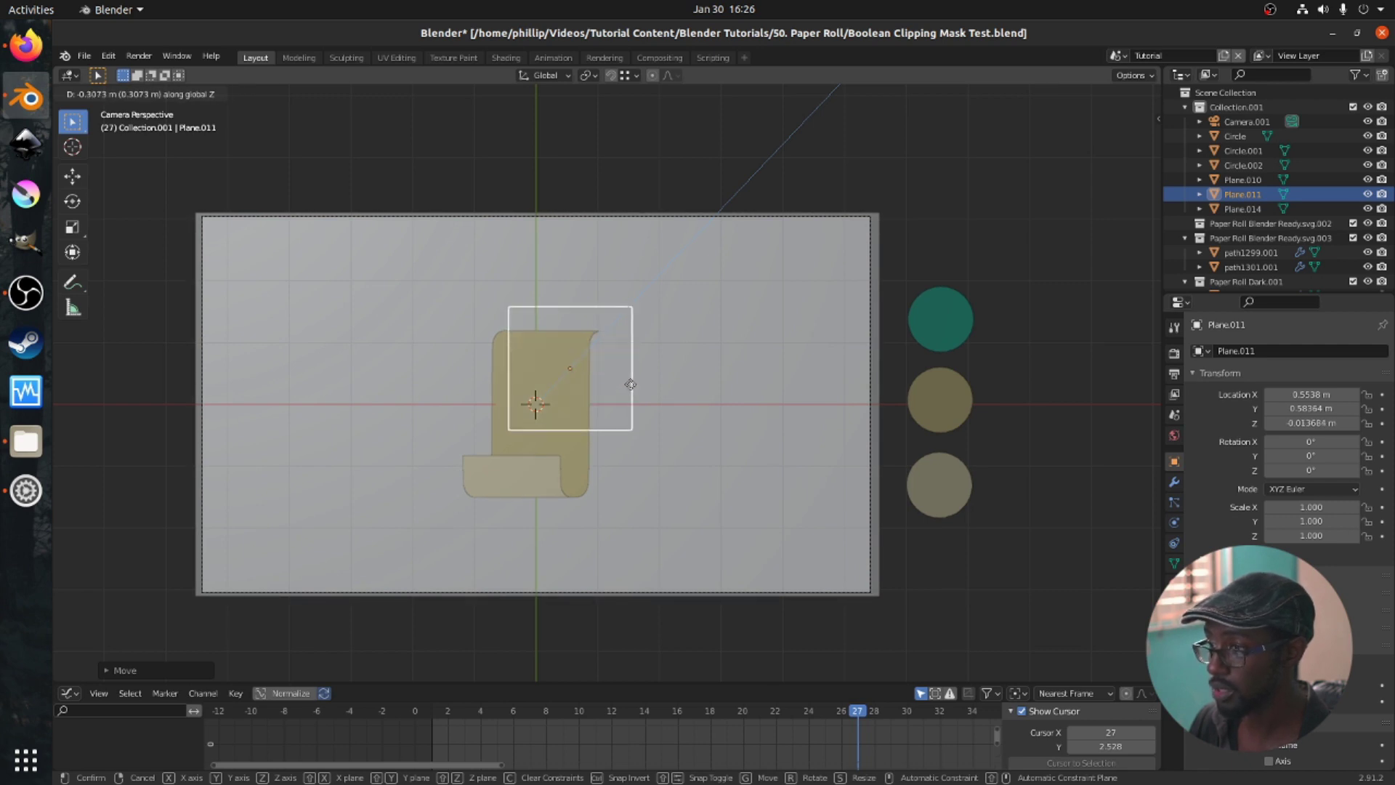
{"action": "left_click", "coordinate": [630, 385]}
{"action": "scroll", "coordinate": [630, 382], "scroll_direction": "up", "scroll_amount": 2}
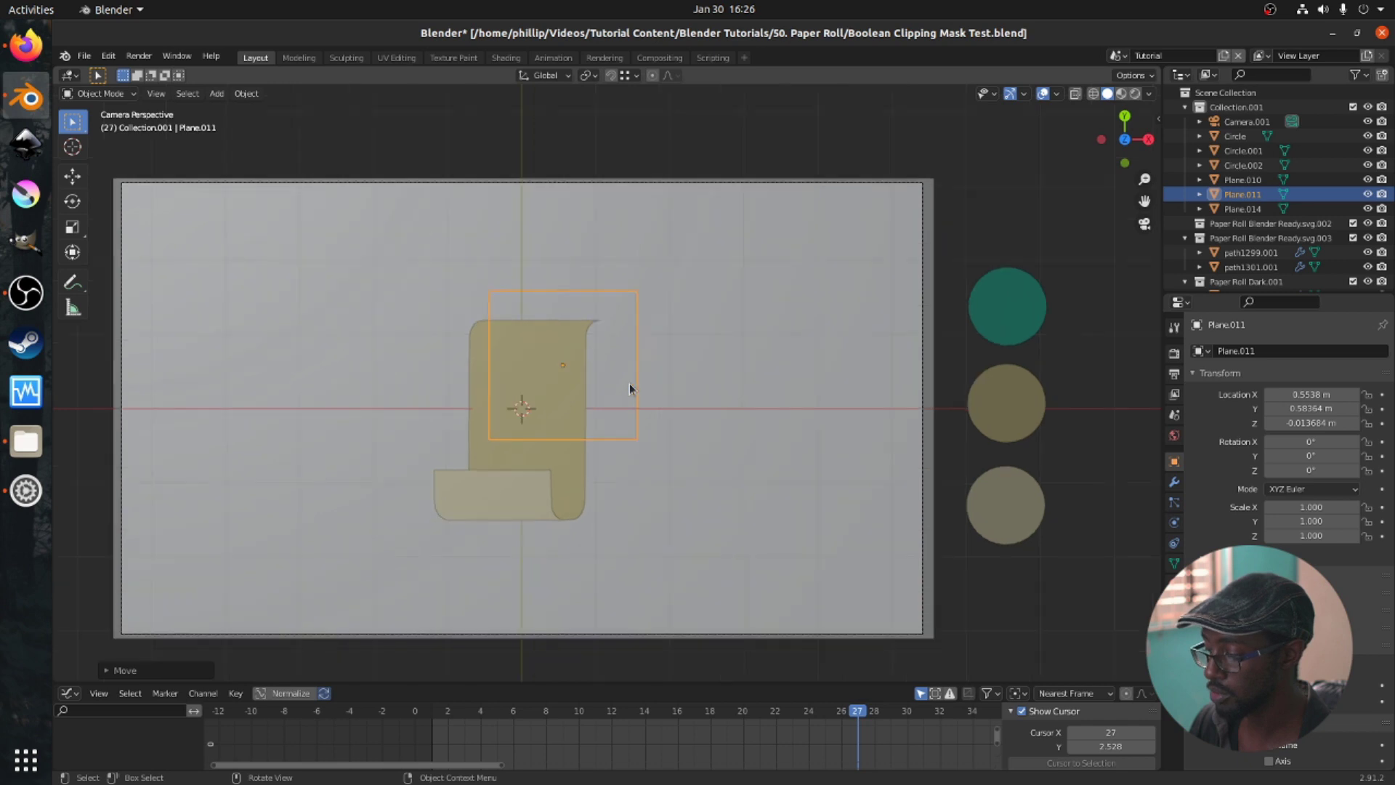
Move two vertices on the thin box's right side inward along global X by about -0.12 m.
{"action": "key", "text": "Tab"}
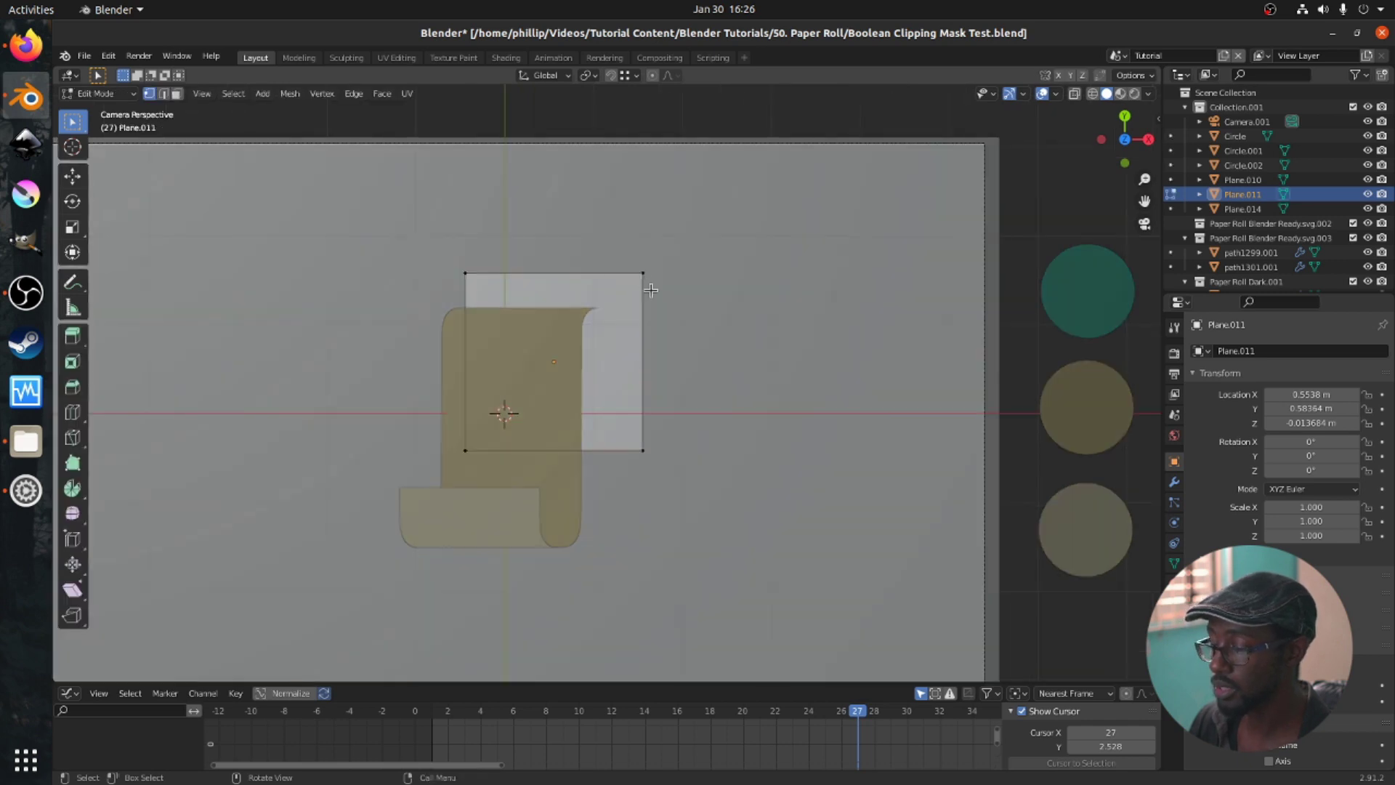
{"action": "middle_click_drag", "start_coordinate": [694, 342], "coordinate": [697, 430]}
{"action": "left_click", "coordinate": [706, 481]}
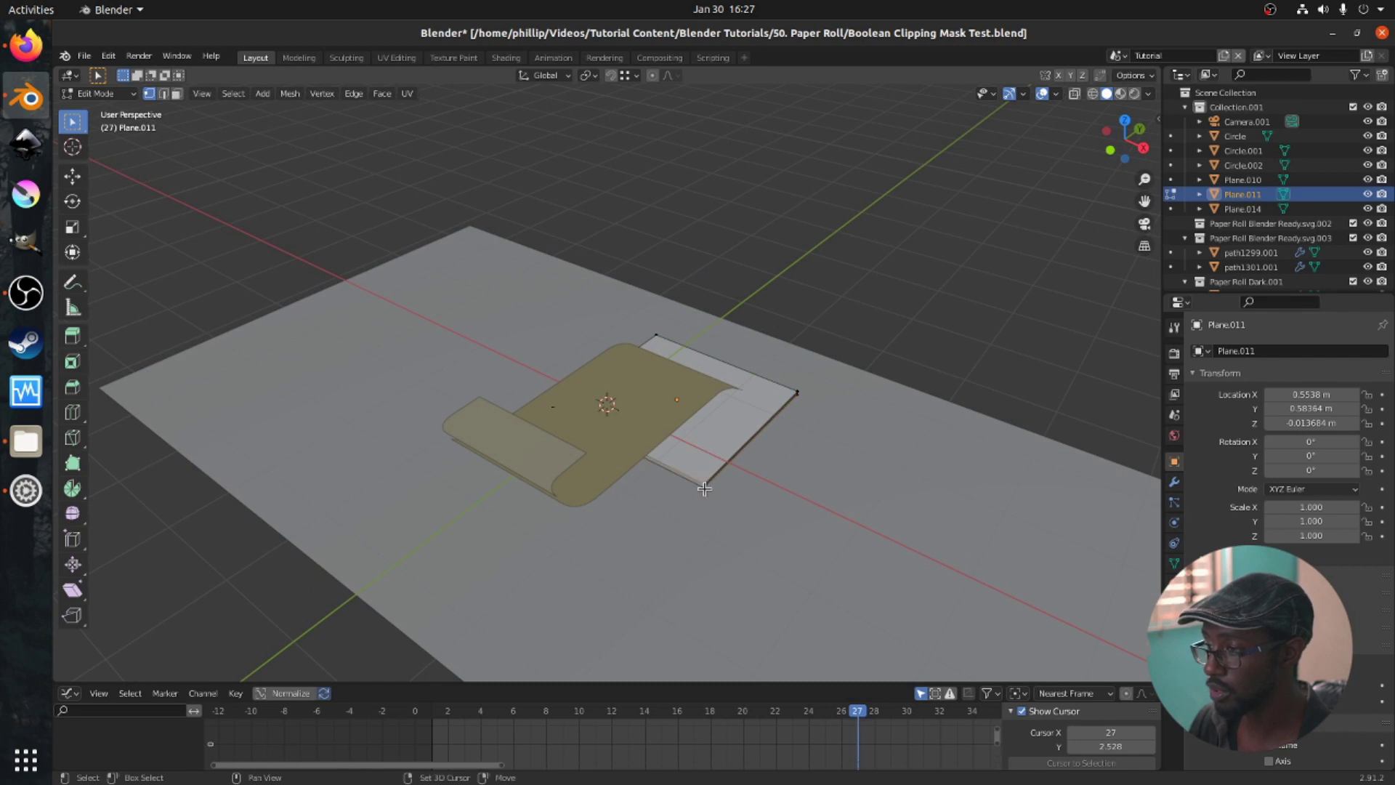
{"action": "left_click", "coordinate": [800, 394], "text": "shift"}
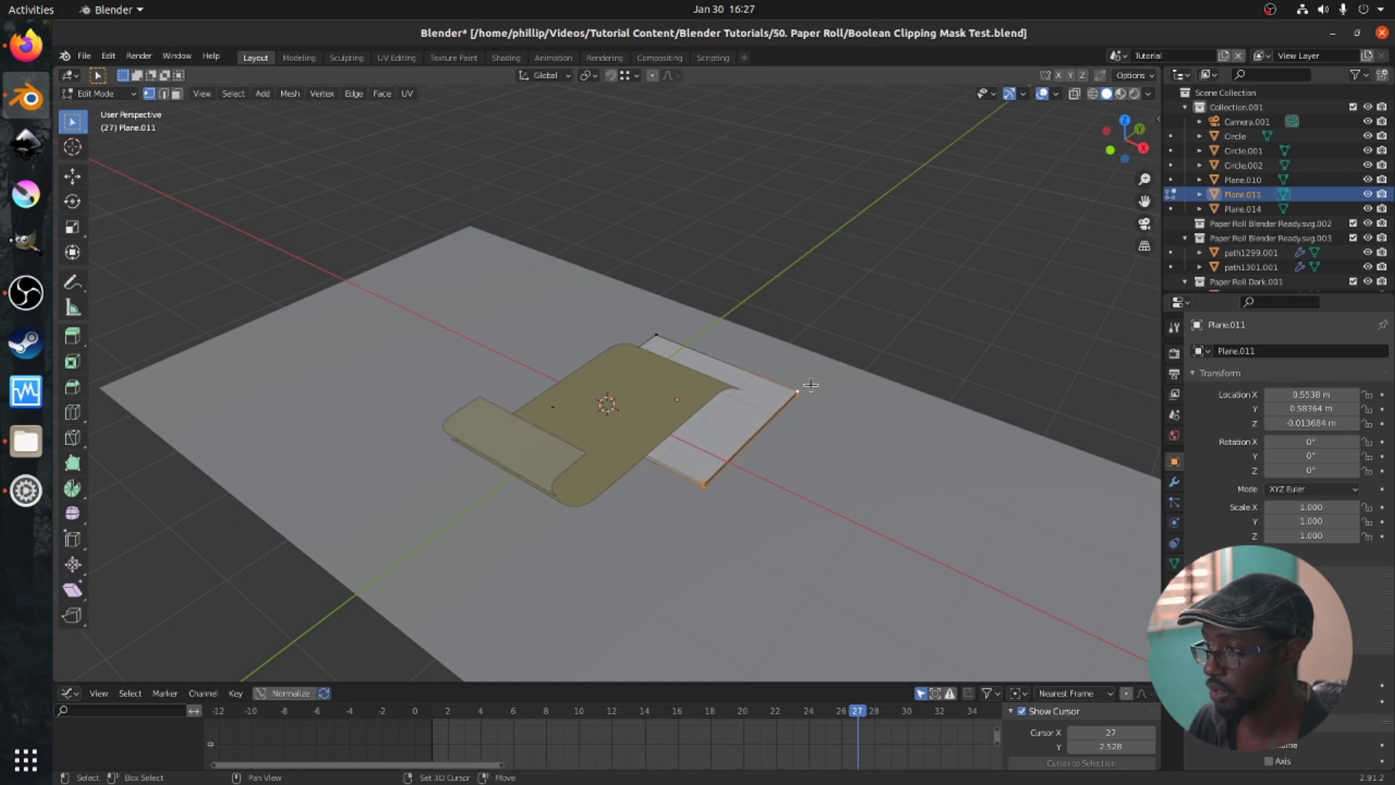
{"action": "middle_click_drag", "start_coordinate": [800, 394], "coordinate": [774, 407]}
{"action": "key", "text": "g"}
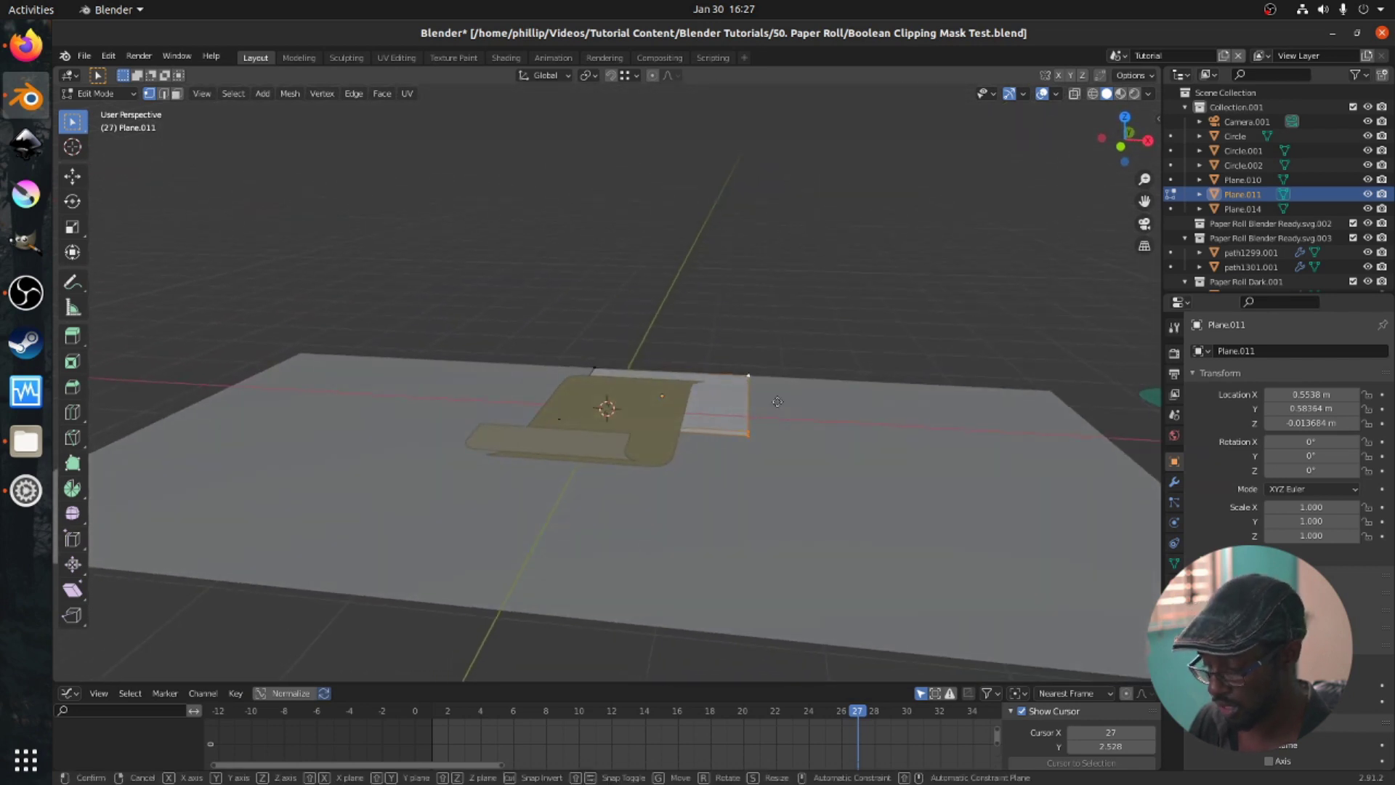
{"action": "key", "text": "z"}
{"action": "key", "text": "x"}
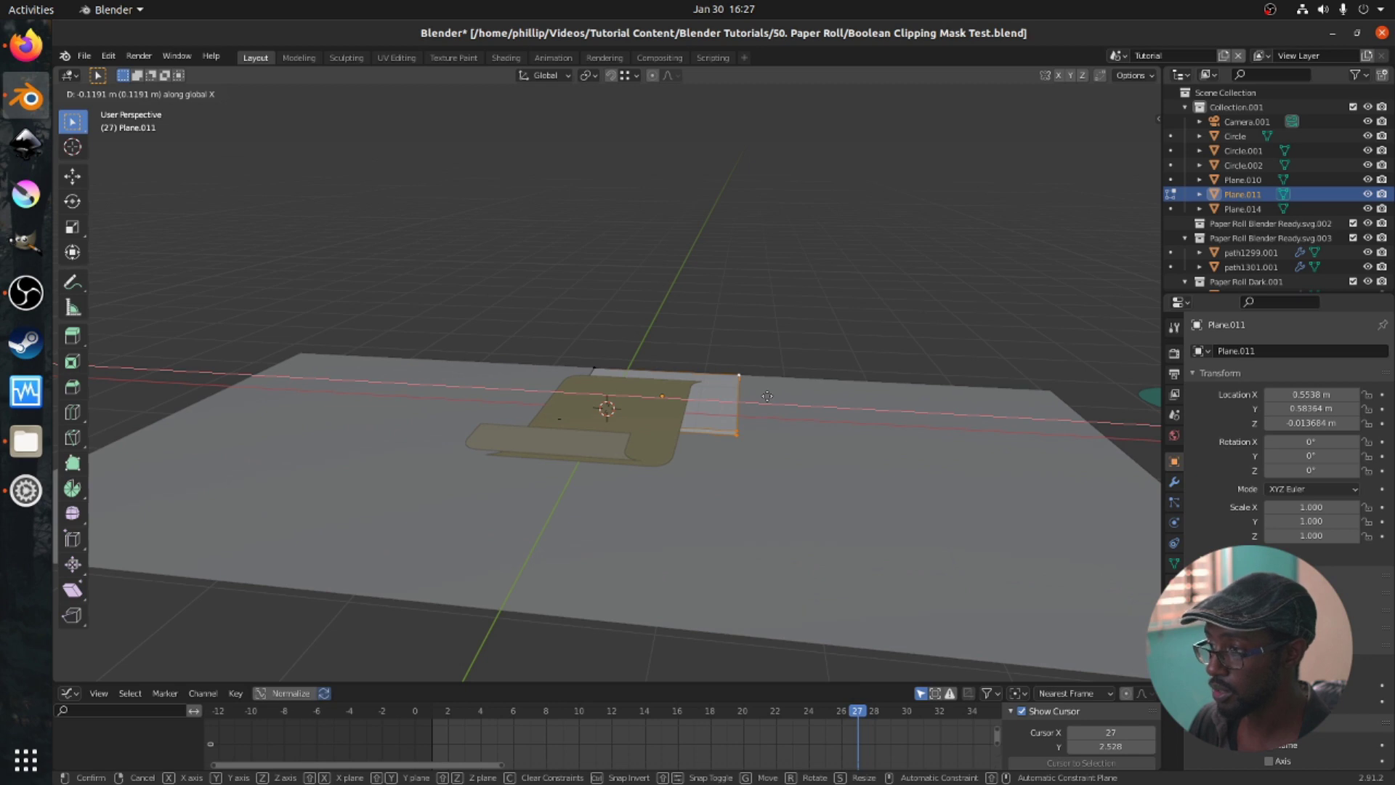
{"action": "left_click", "coordinate": [767, 396]}
{"action": "key", "text": "Tab"}
Set the thin box's viewport display type to Wire so it shows only as an outline.
{"action": "middle_click_drag", "start_coordinate": [790, 421], "coordinate": [539, 474]}
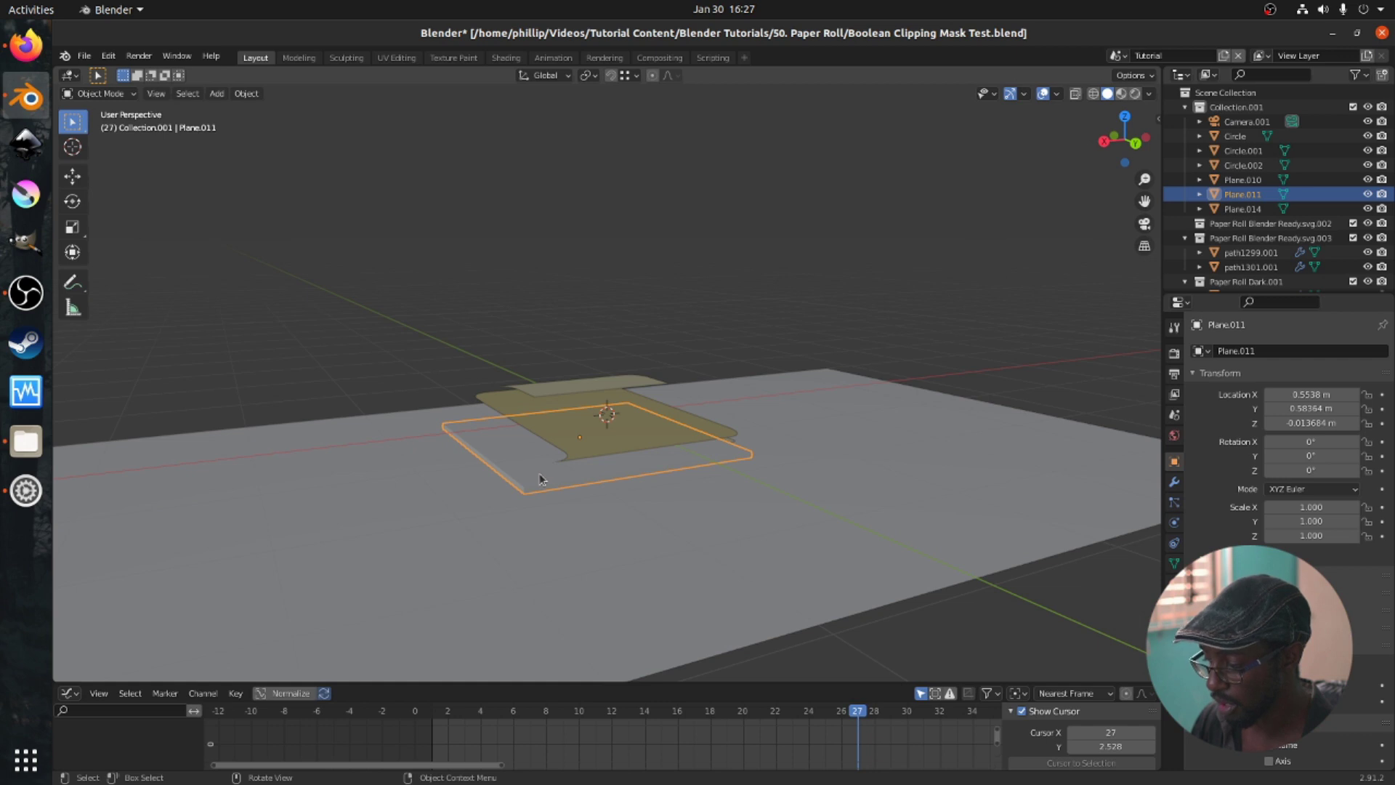
{"action": "middle_click_drag", "start_coordinate": [539, 479], "coordinate": [651, 467]}
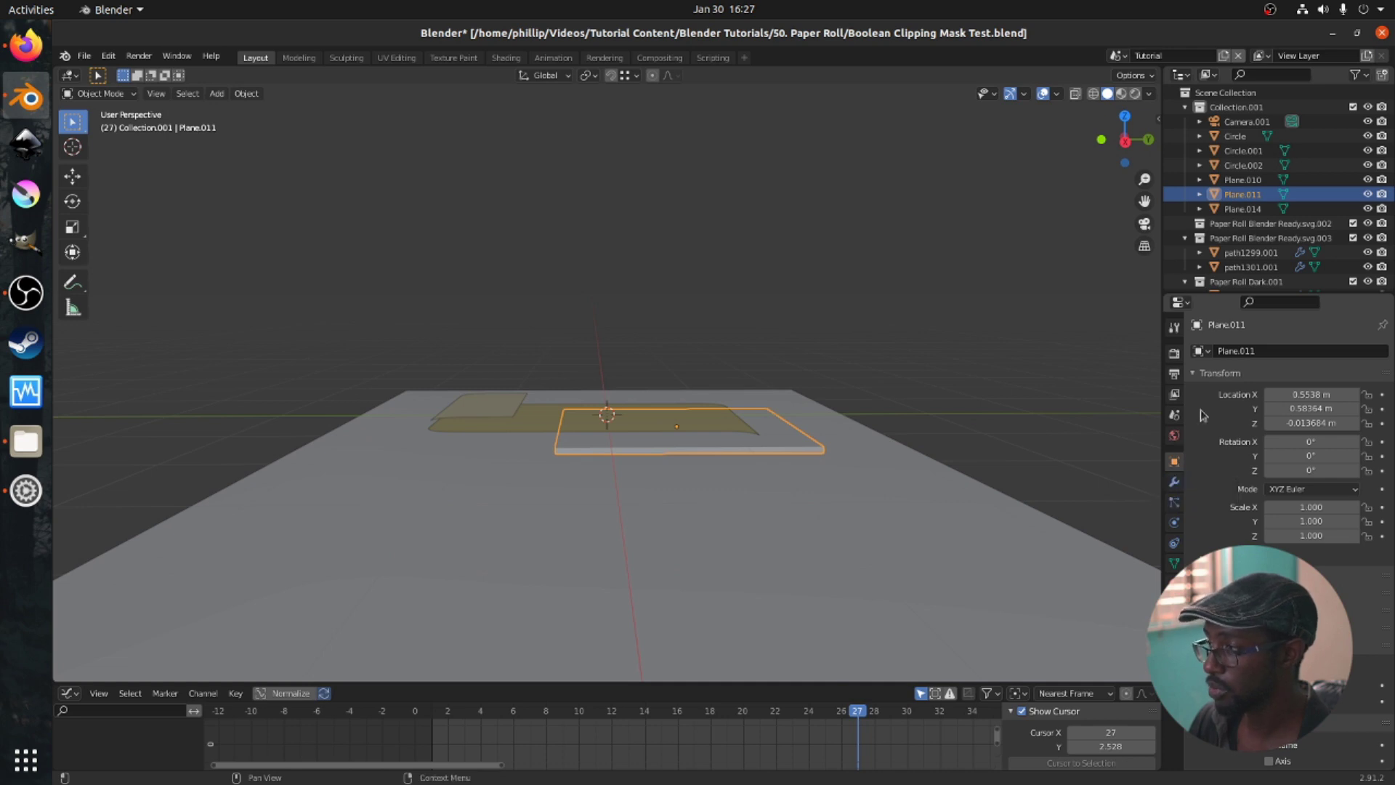
{"action": "left_click", "coordinate": [1194, 373]}
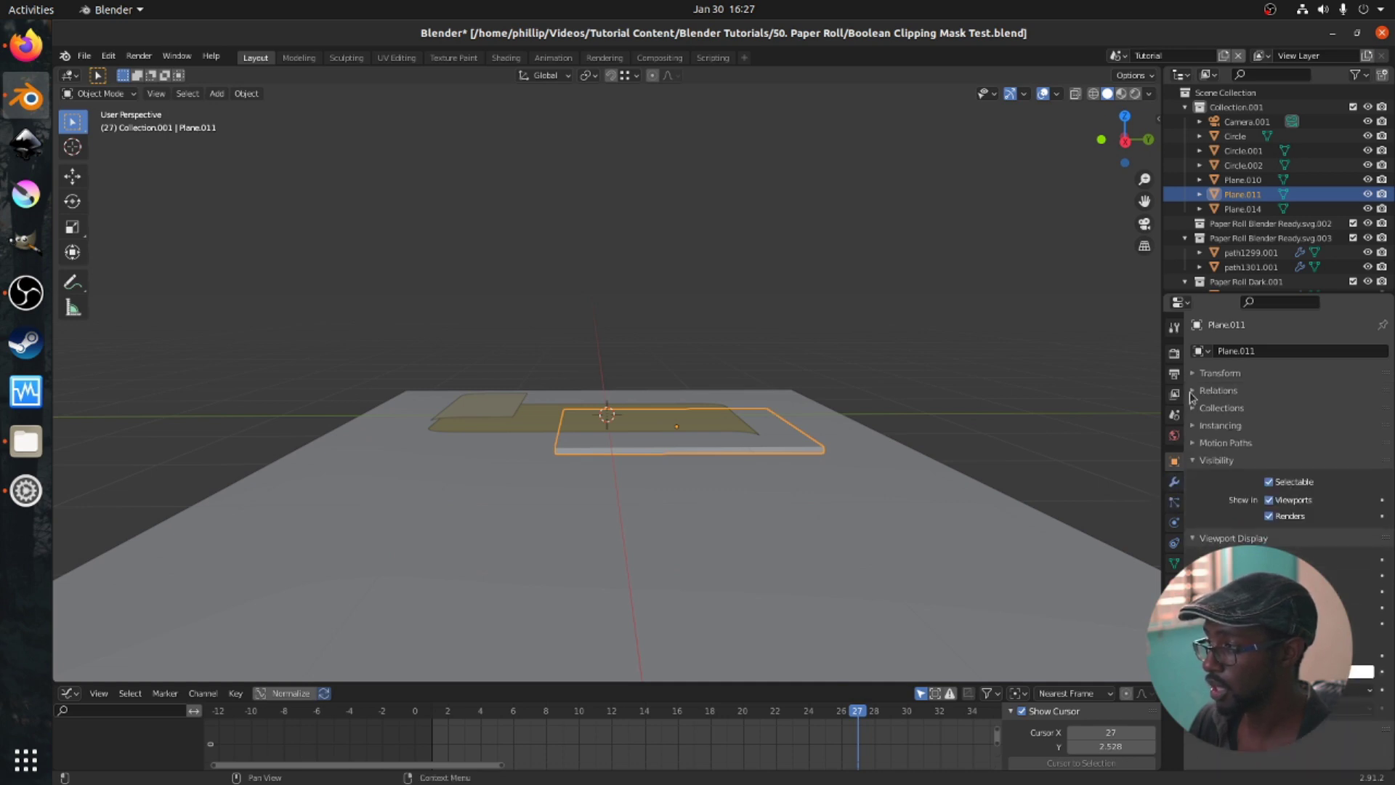
{"action": "left_click", "coordinate": [1195, 462]}
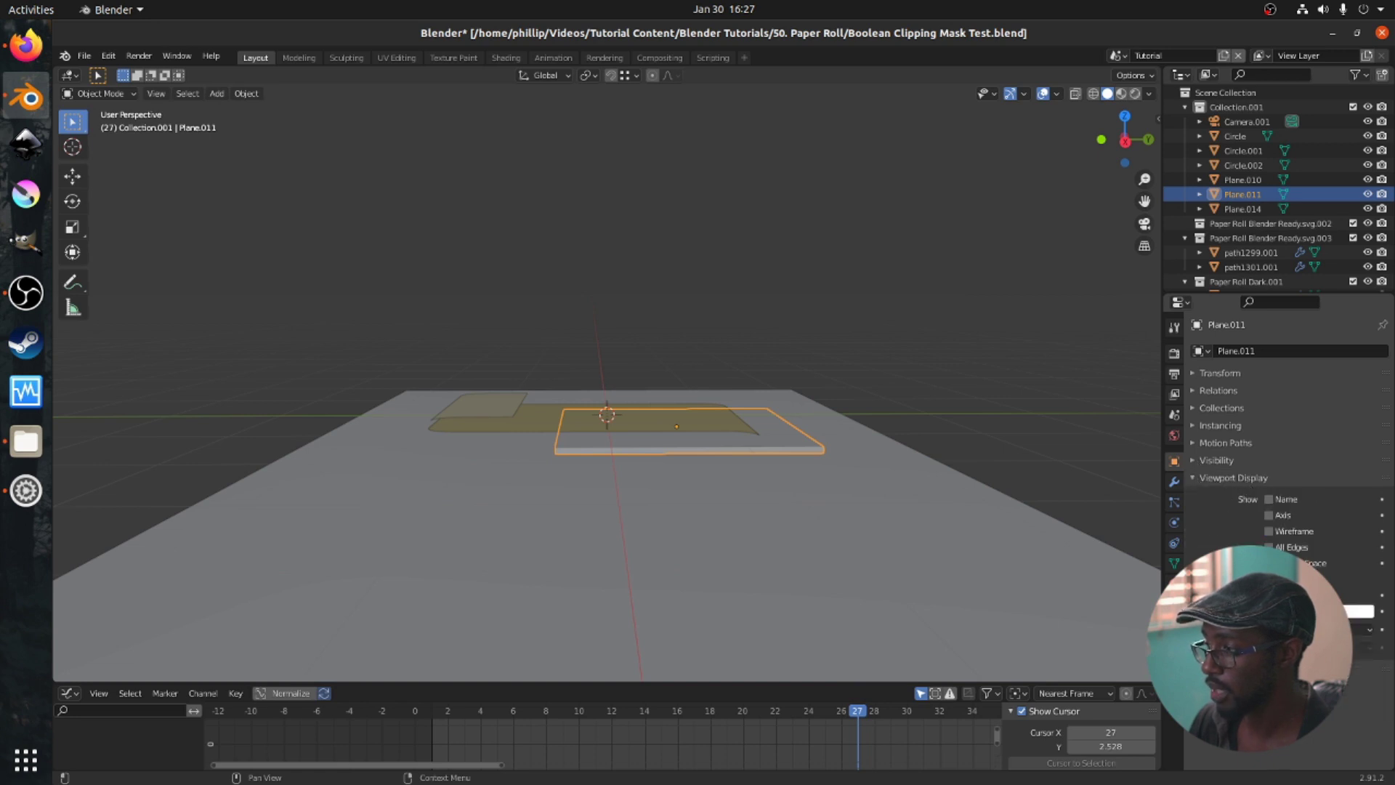
{"action": "left_click", "coordinate": [1356, 629]}
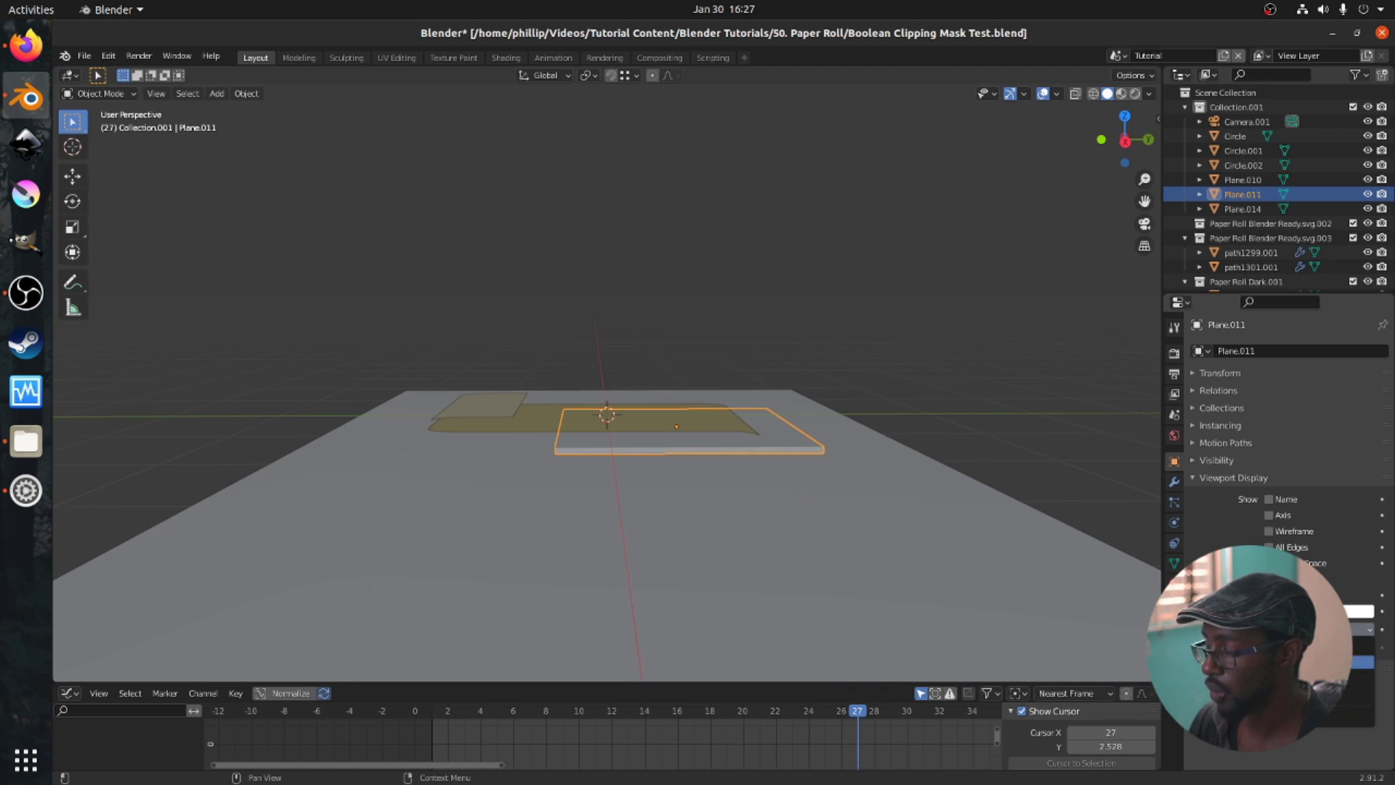
{"action": "left_click", "coordinate": [1357, 662]}
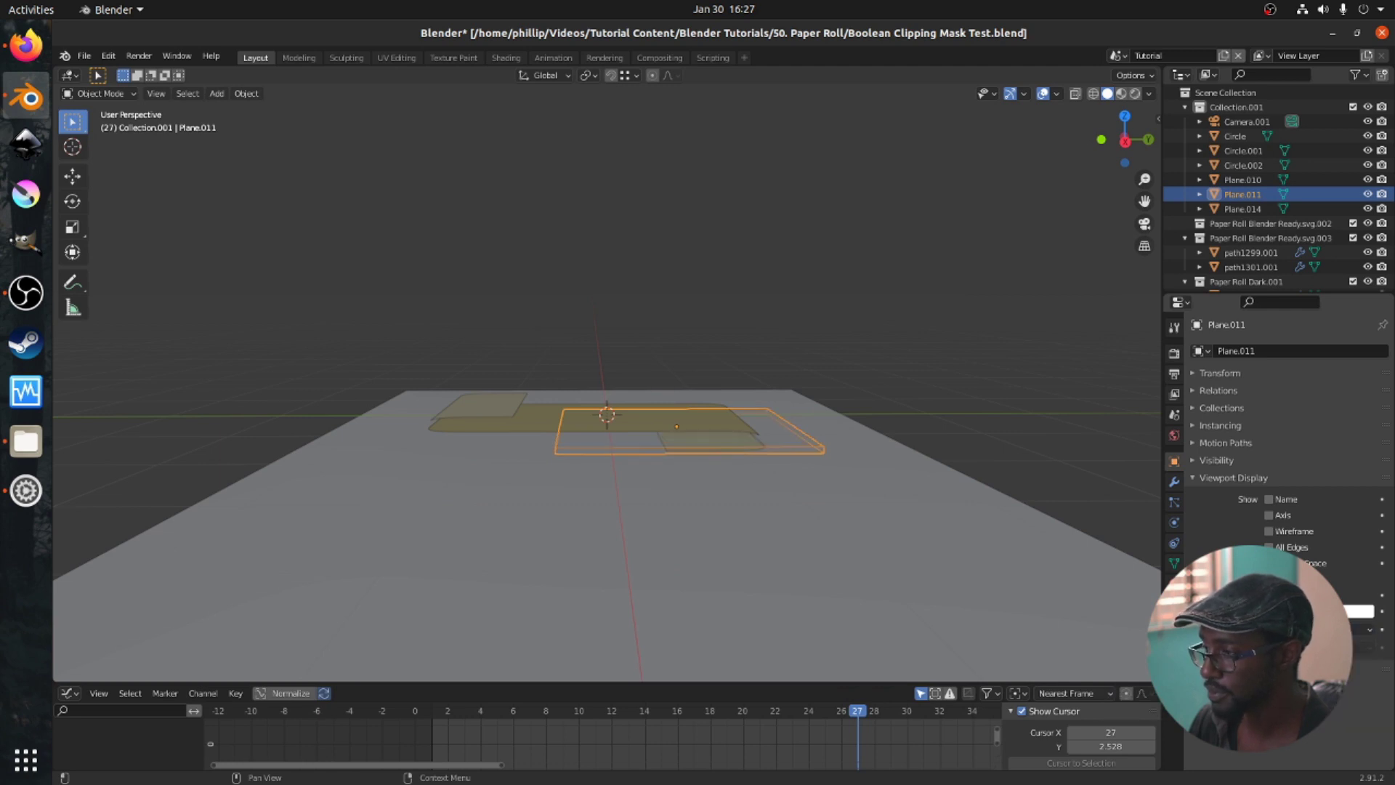
Rename the thin box in the outliner to "Mask 1".
{"action": "middle_click_drag", "start_coordinate": [741, 485], "coordinate": [782, 400]}
{"action": "scroll", "coordinate": [772, 404], "scroll_direction": "up", "scroll_amount": 2}
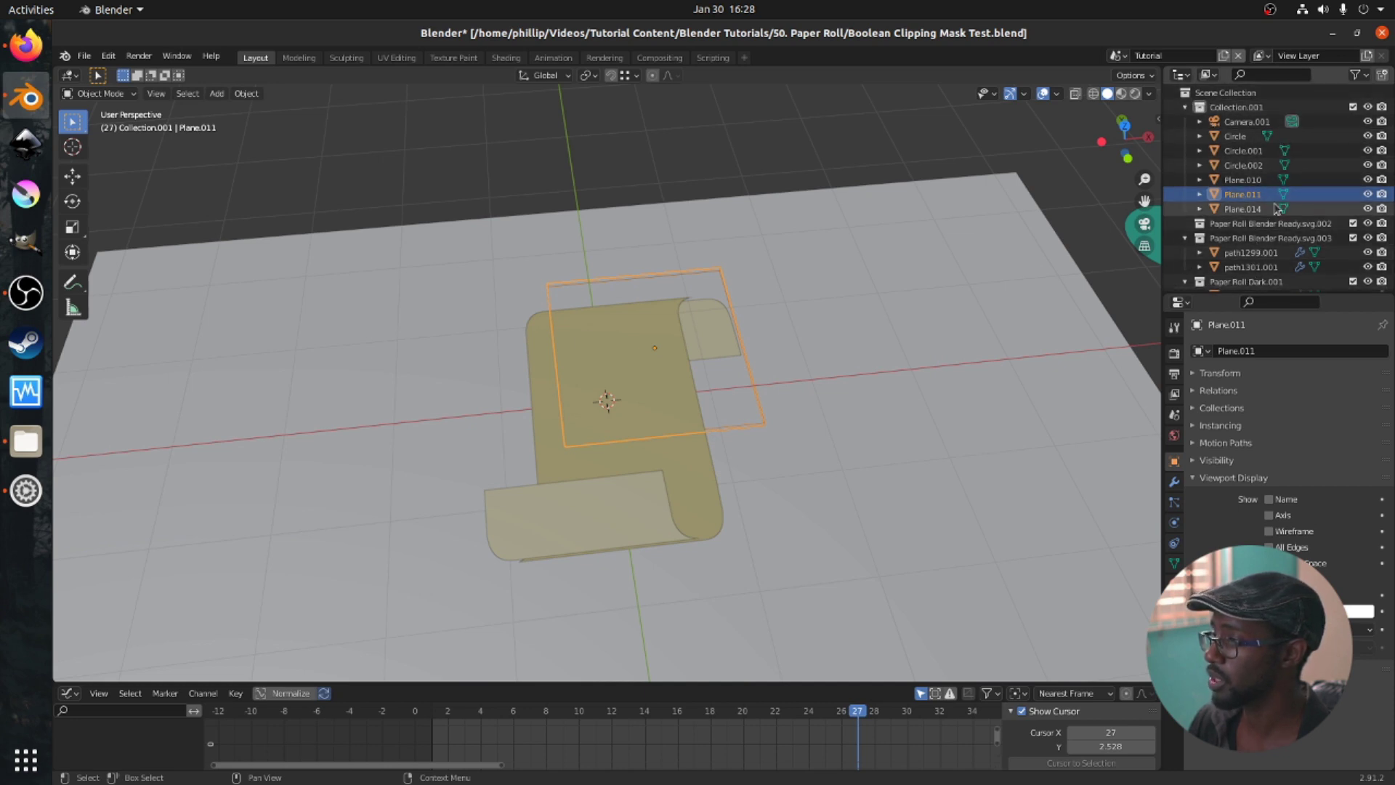
{"action": "left_click", "coordinate": [1356, 75]}
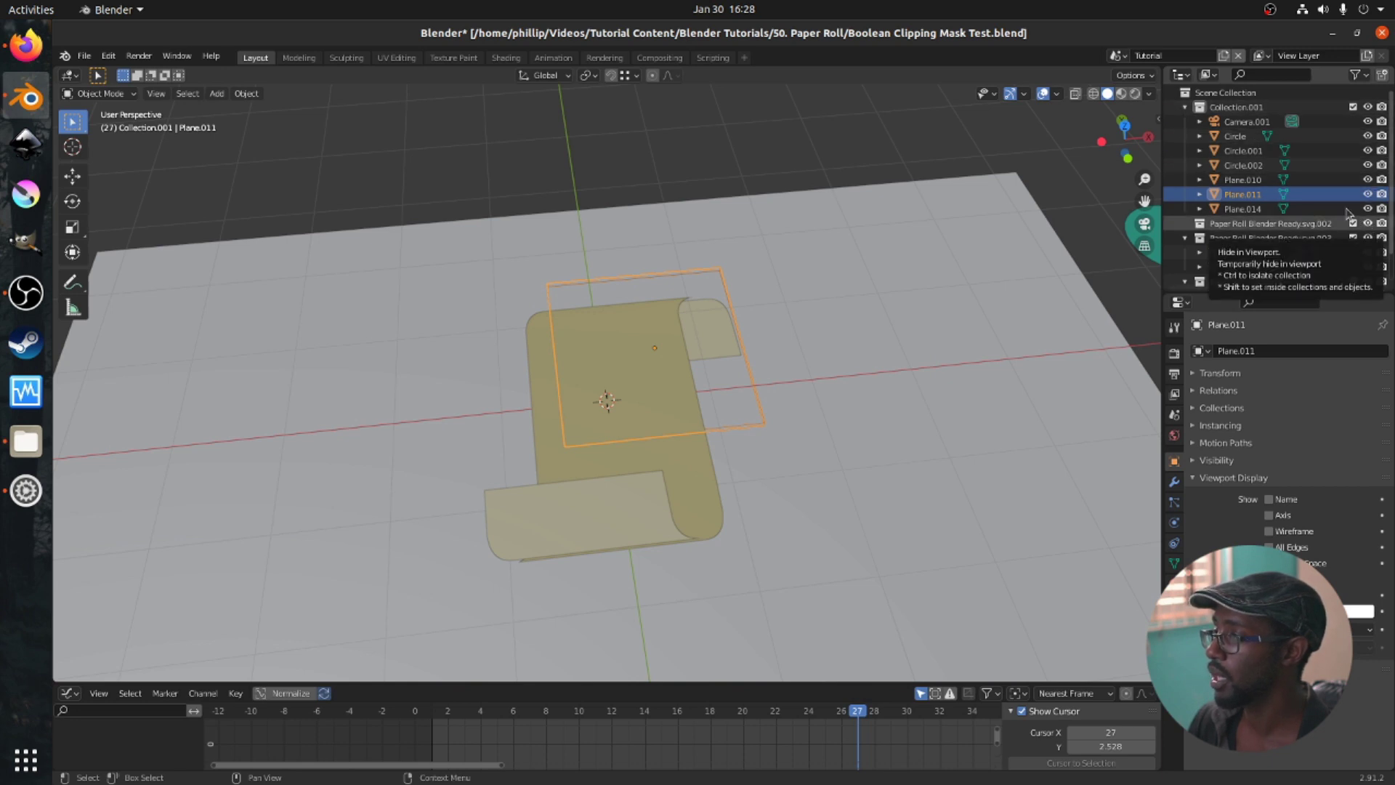
{"action": "double_click", "coordinate": [1266, 196]}
{"action": "type", "text": "Mask 1"}
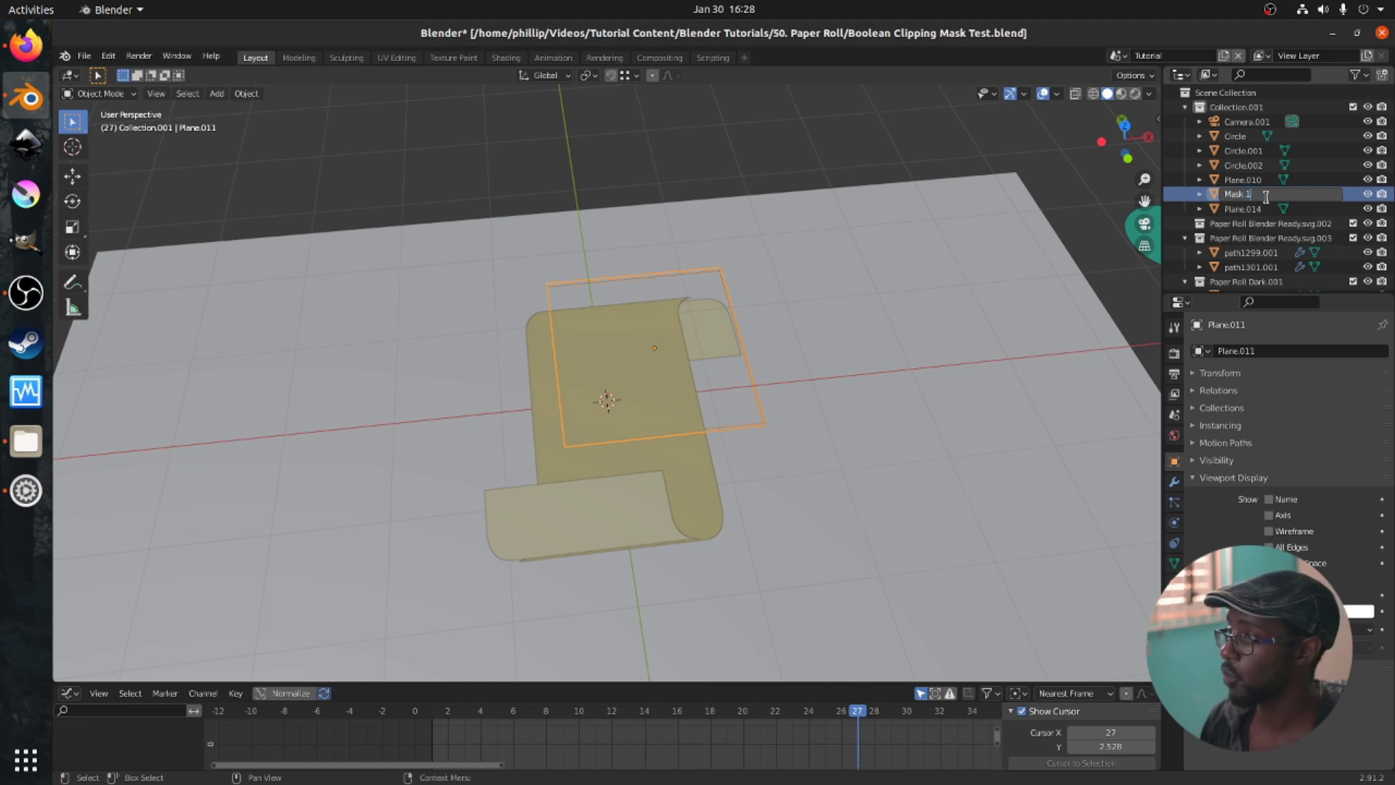
{"action": "key", "text": "Return"}
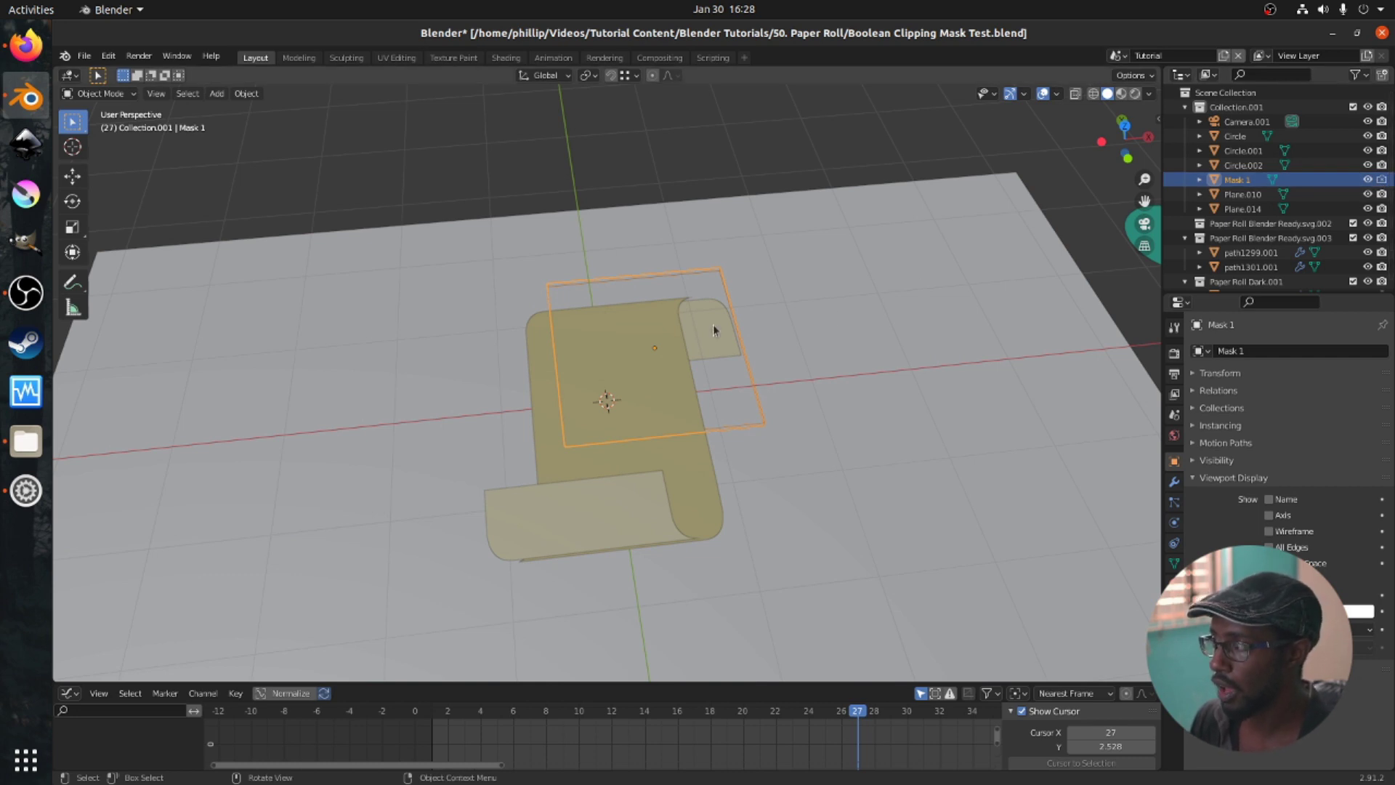
From a low side view, adjust Mask 1 slightly along global Z so it encloses the paper roll's upper curl.
{"action": "scroll", "coordinate": [713, 324], "scroll_direction": "down", "scroll_amount": 2}
{"action": "middle_click_drag", "start_coordinate": [701, 323], "coordinate": [678, 307]}
{"action": "scroll", "coordinate": [740, 390], "scroll_direction": "up", "scroll_amount": 2}
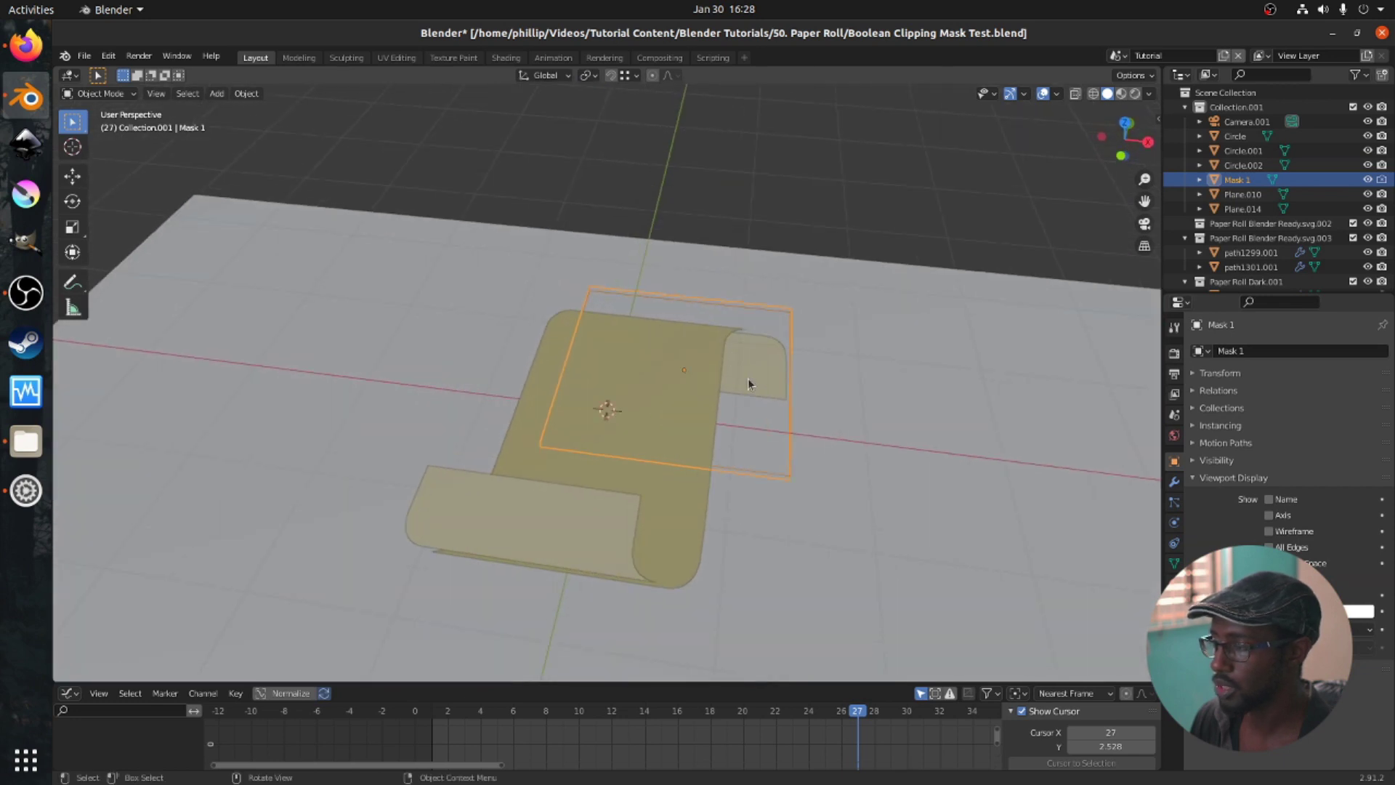
{"action": "middle_click_drag", "start_coordinate": [748, 379], "coordinate": [822, 501]}
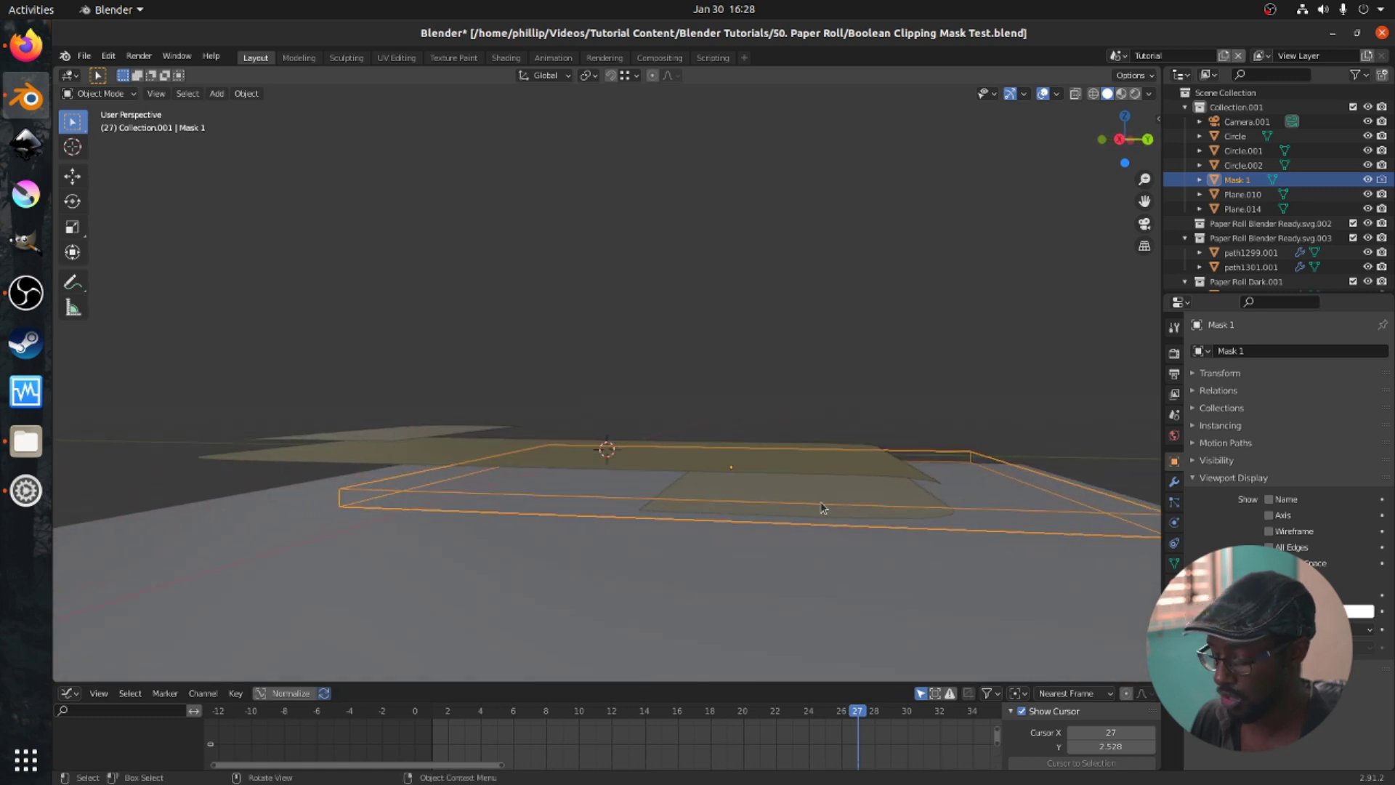
{"action": "left_click", "coordinate": [898, 502]}
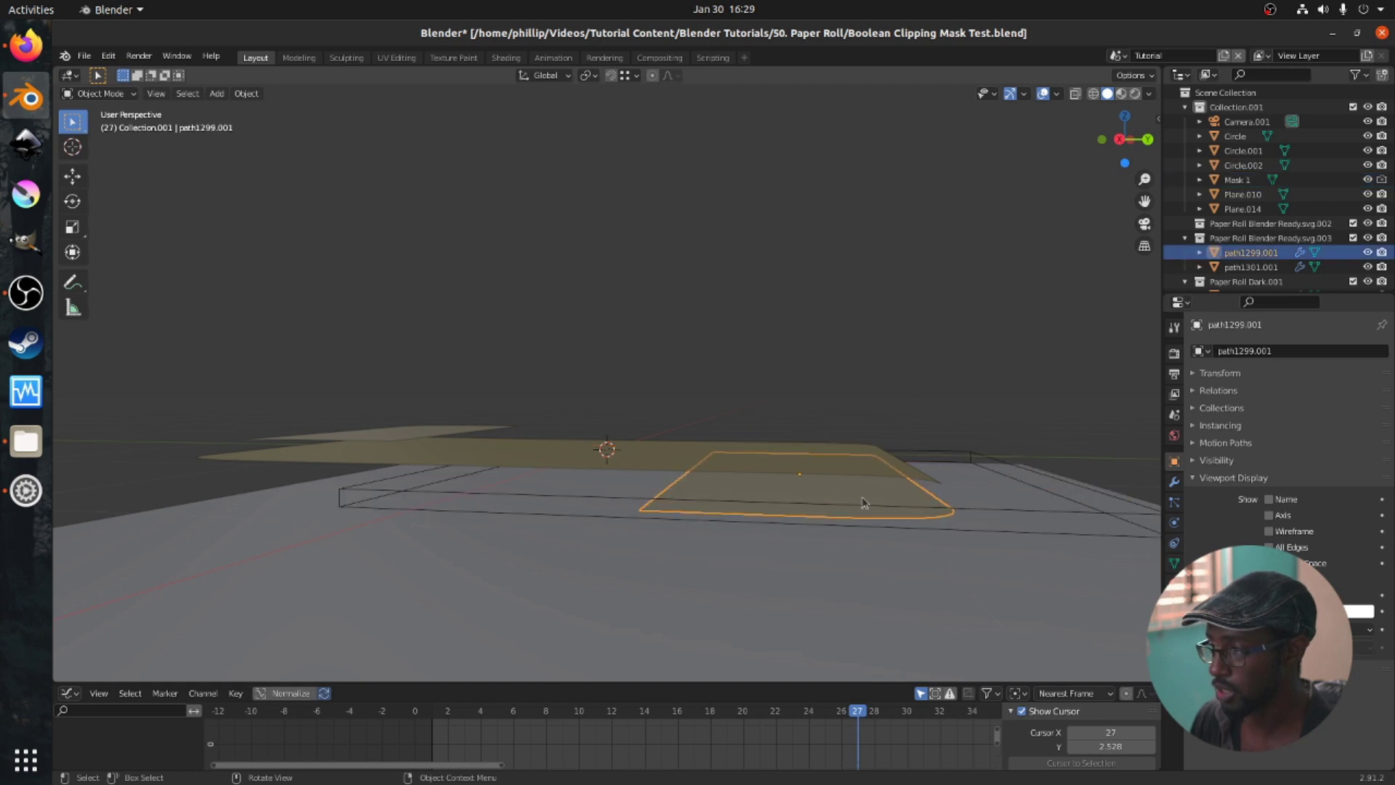
{"action": "left_click", "coordinate": [857, 507]}
{"action": "key", "text": "g"}
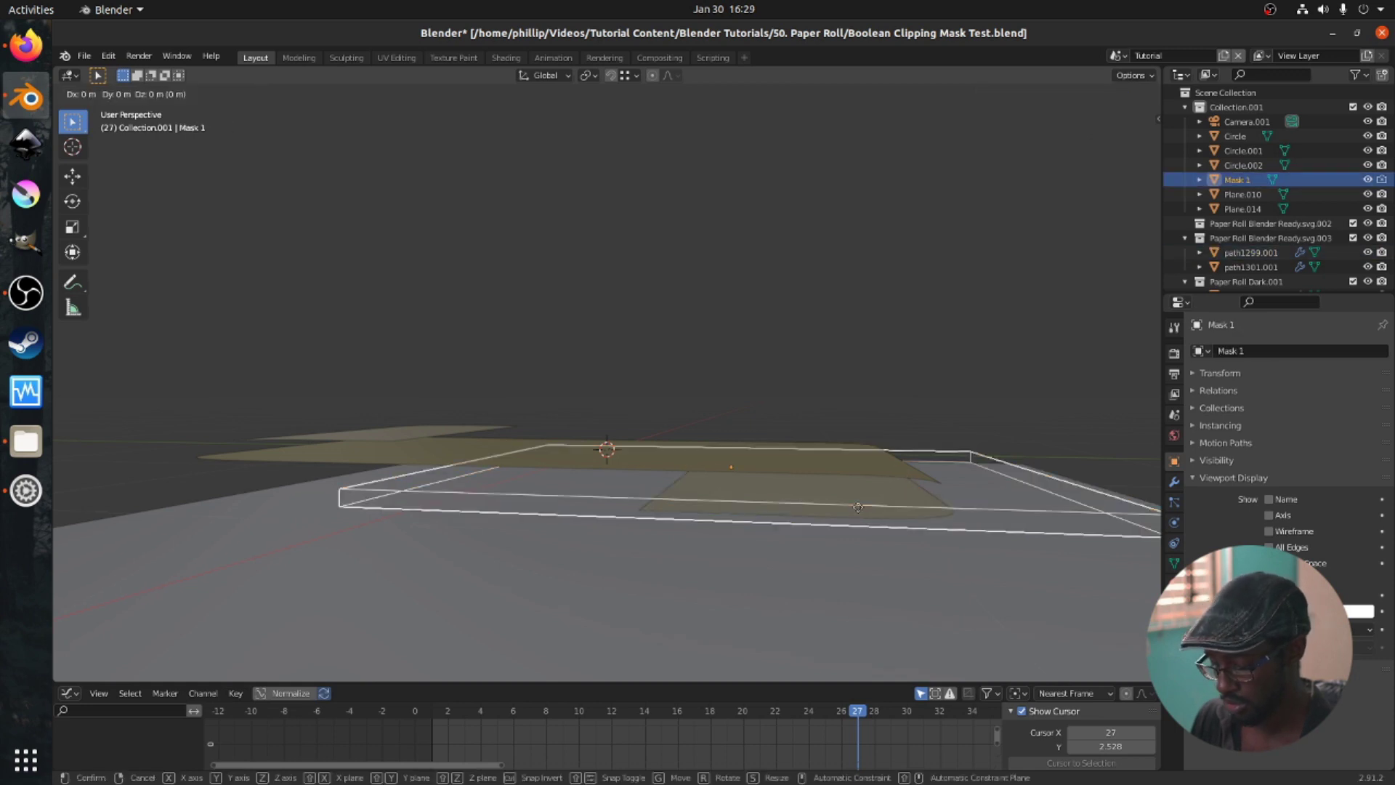
{"action": "key", "text": "z"}
{"action": "left_click", "coordinate": [856, 501]}
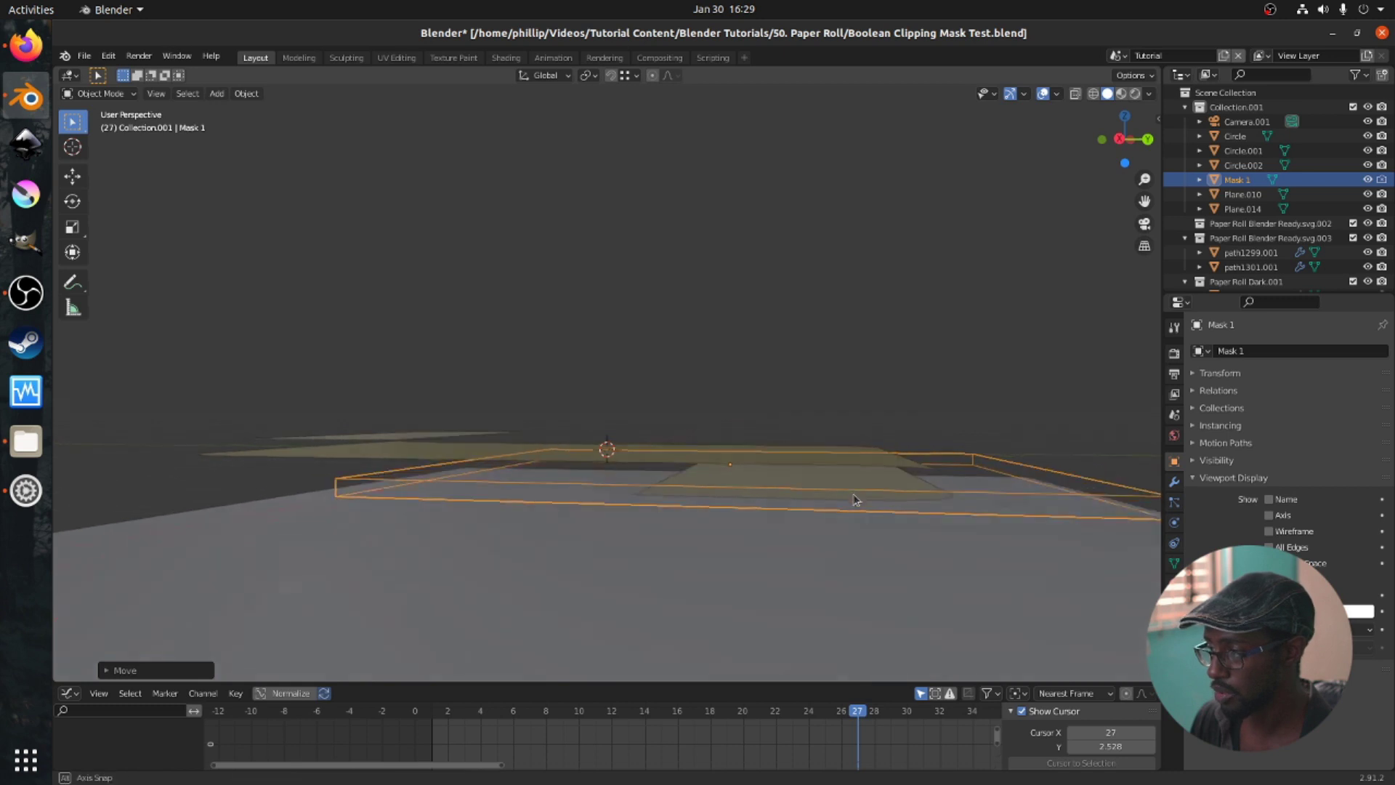
{"action": "left_click", "coordinate": [855, 494]}
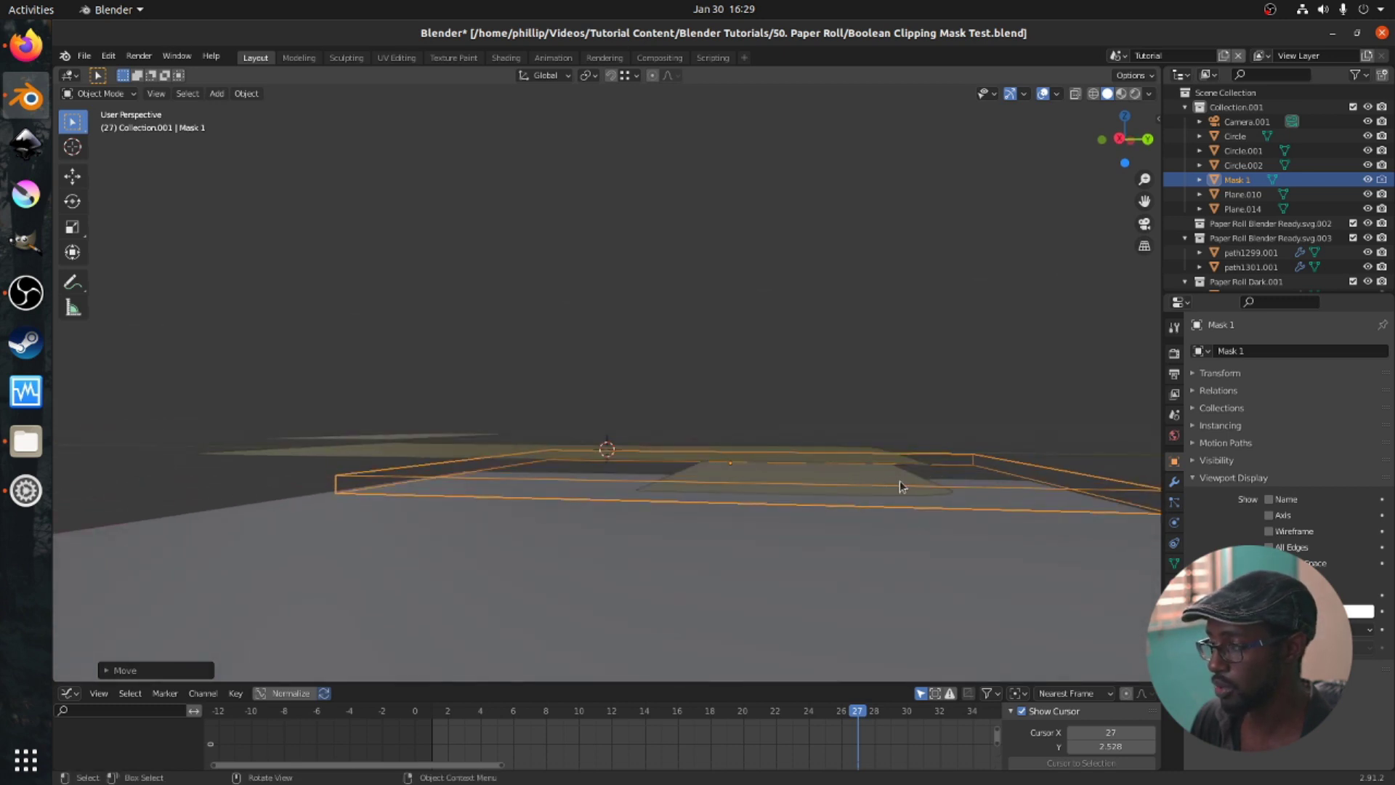
{"action": "mouse_move", "coordinate": [900, 486]}
{"action": "middle_mouse_down"}
{"action": "mouse_move", "coordinate": [819, 489]}
{"action": "mouse_move", "coordinate": [909, 482]}
{"action": "middle_mouse_up"}
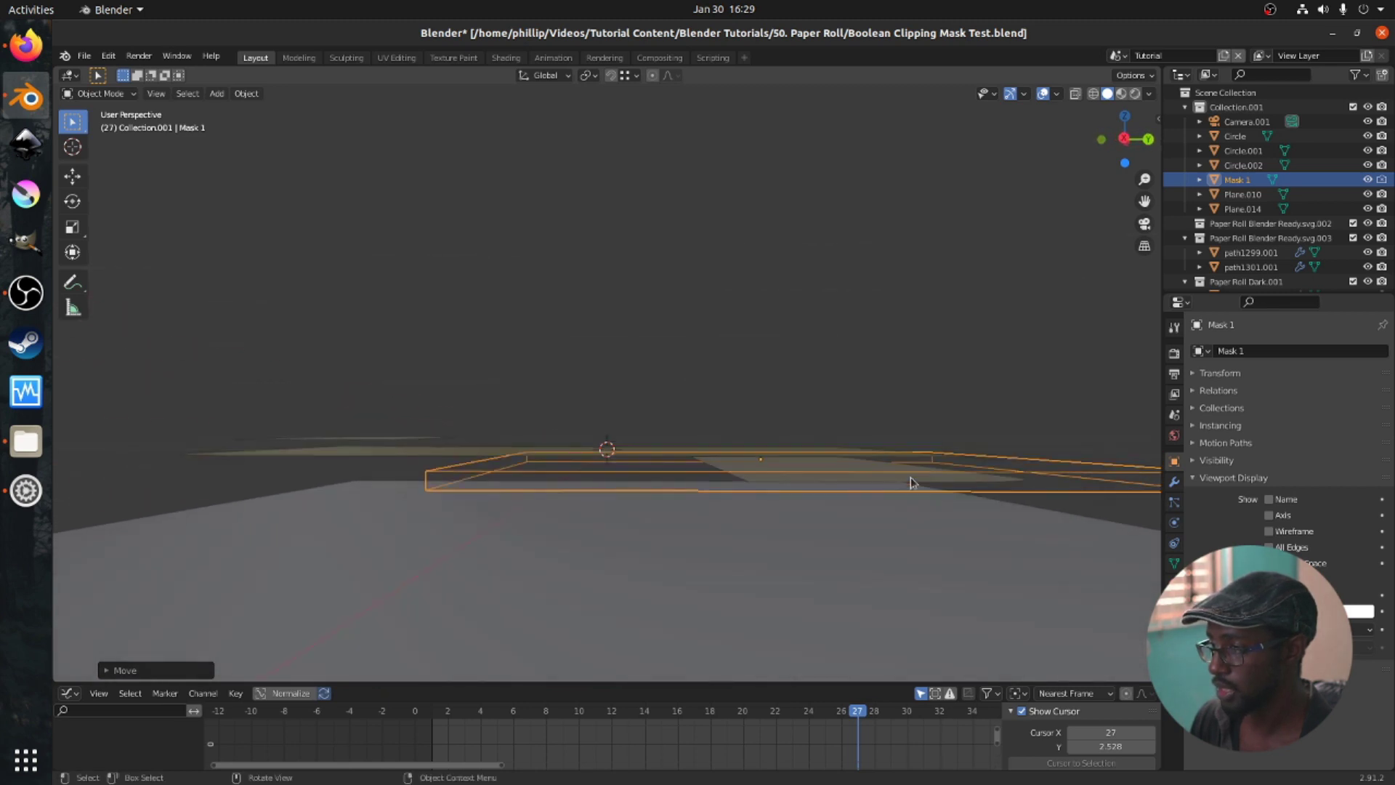
In camera view, select the paper roll's upper curl and remove its existing Boolean modifier.
{"action": "key", "text": "KP_0"}
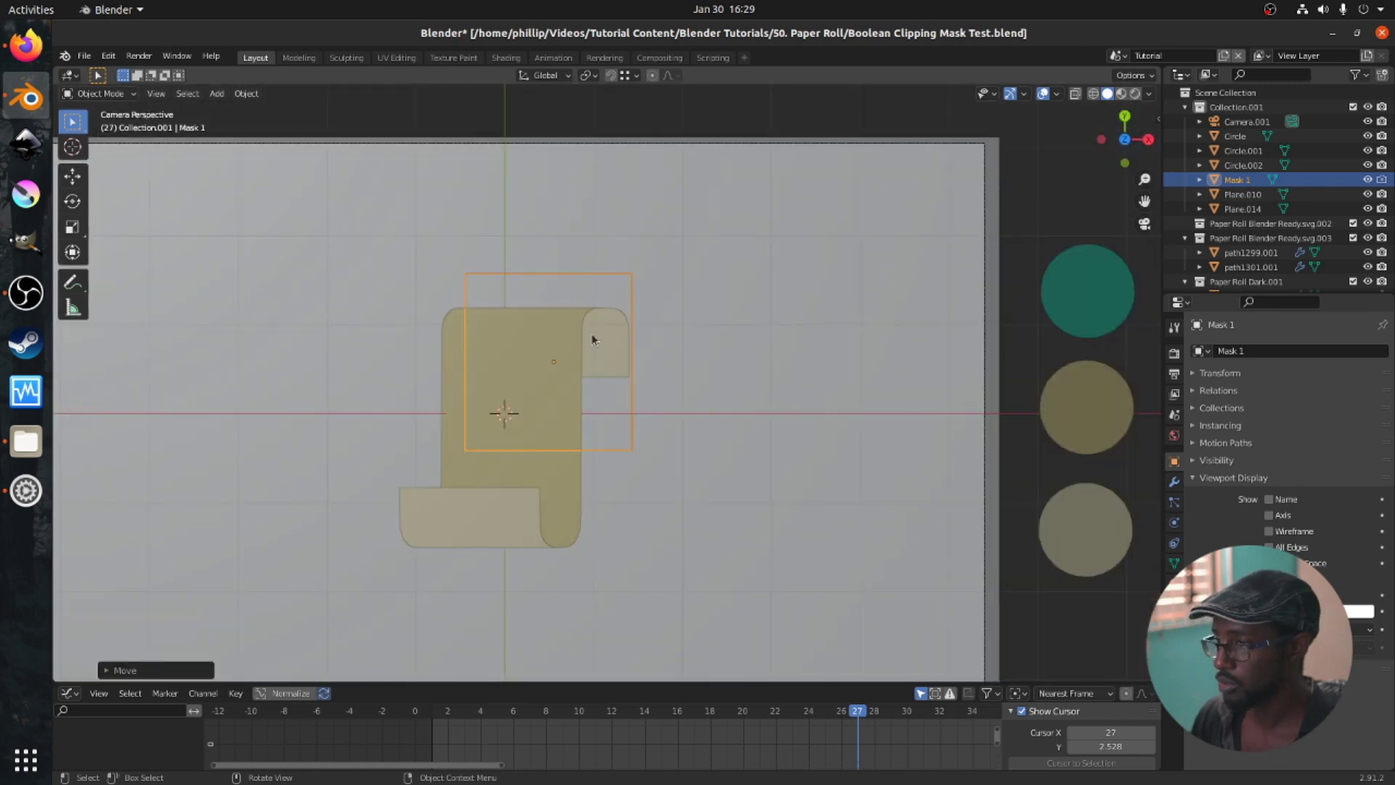
{"action": "left_click", "coordinate": [616, 356]}
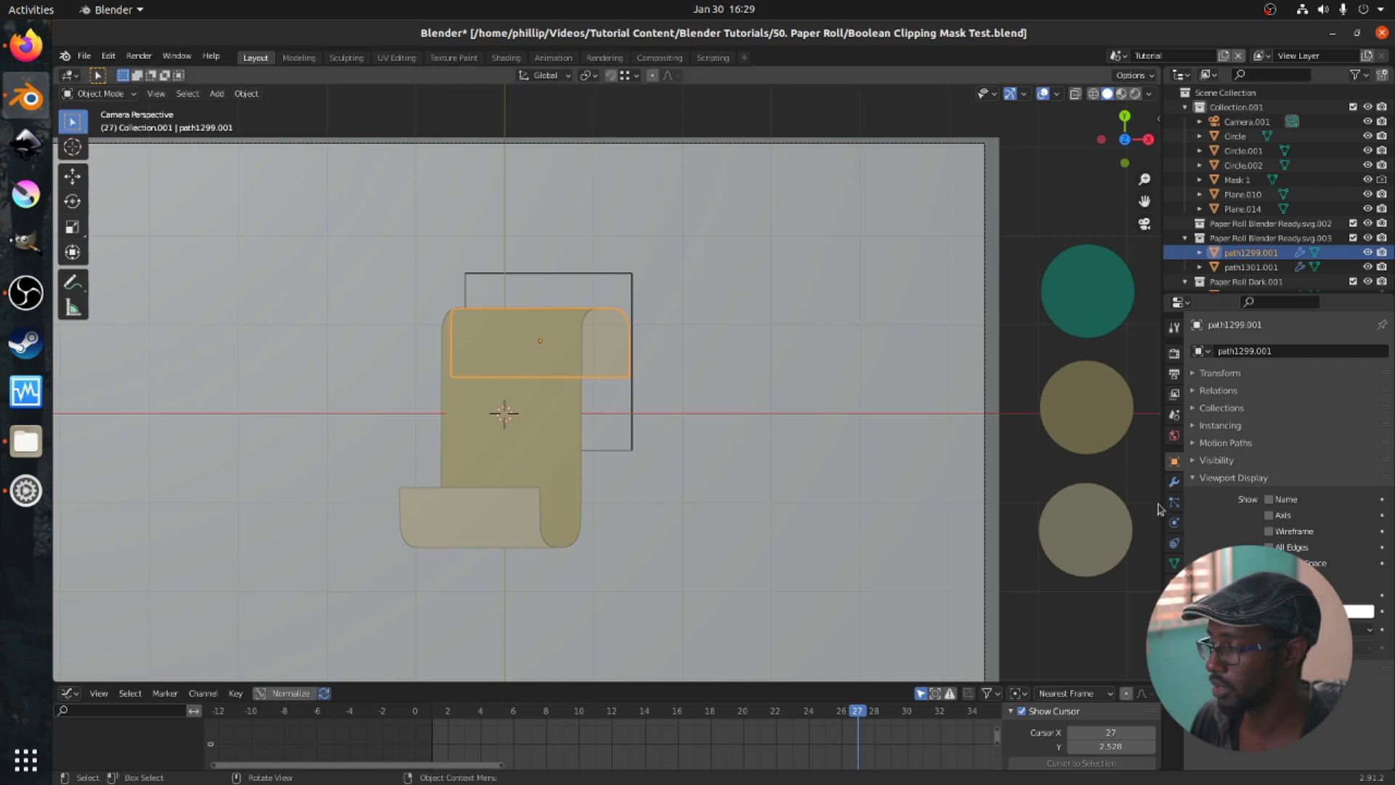
{"action": "left_click", "coordinate": [1174, 484]}
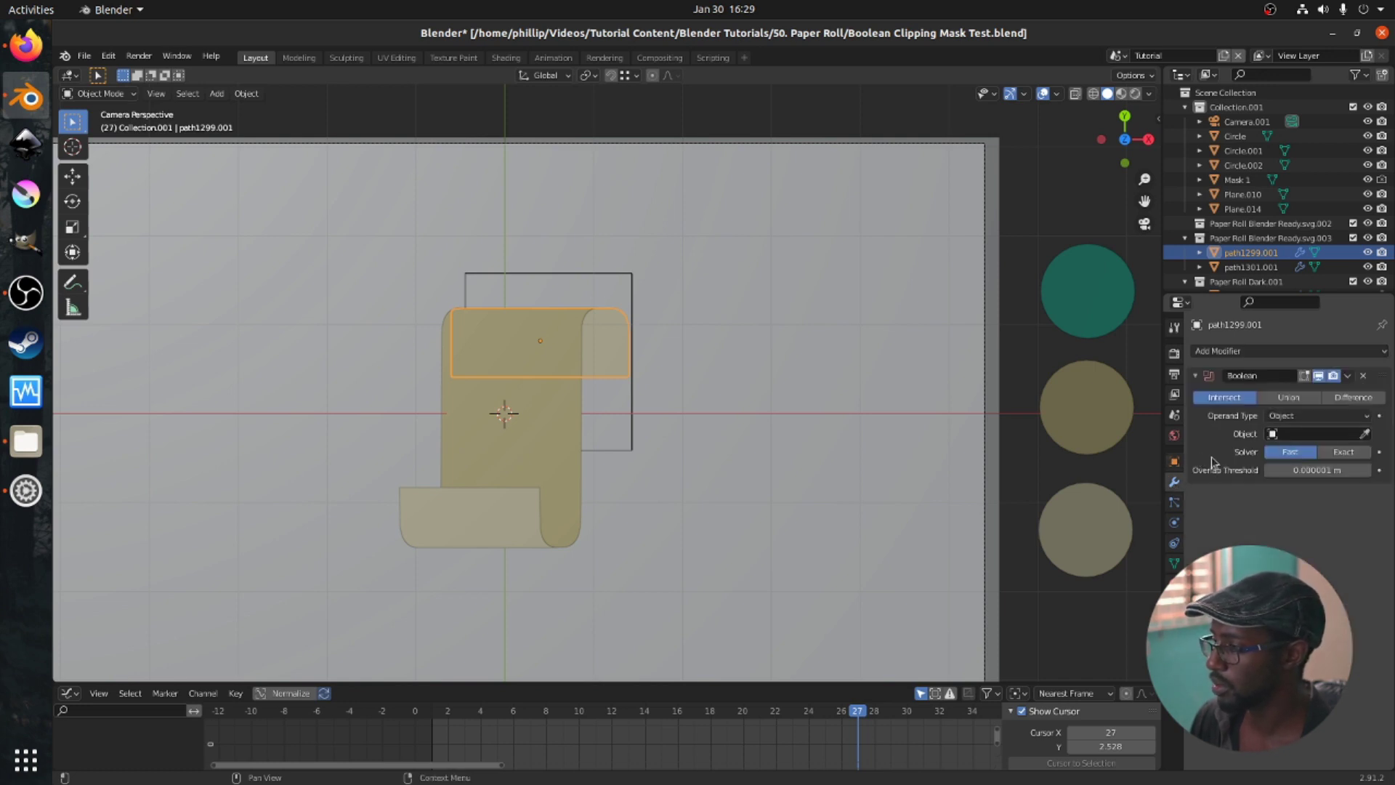
{"action": "left_click", "coordinate": [1362, 376]}
Add a Boolean modifier to the upper curl, set it to Intersect and pick Mask 1 as its object.
{"action": "left_click", "coordinate": [1336, 353]}
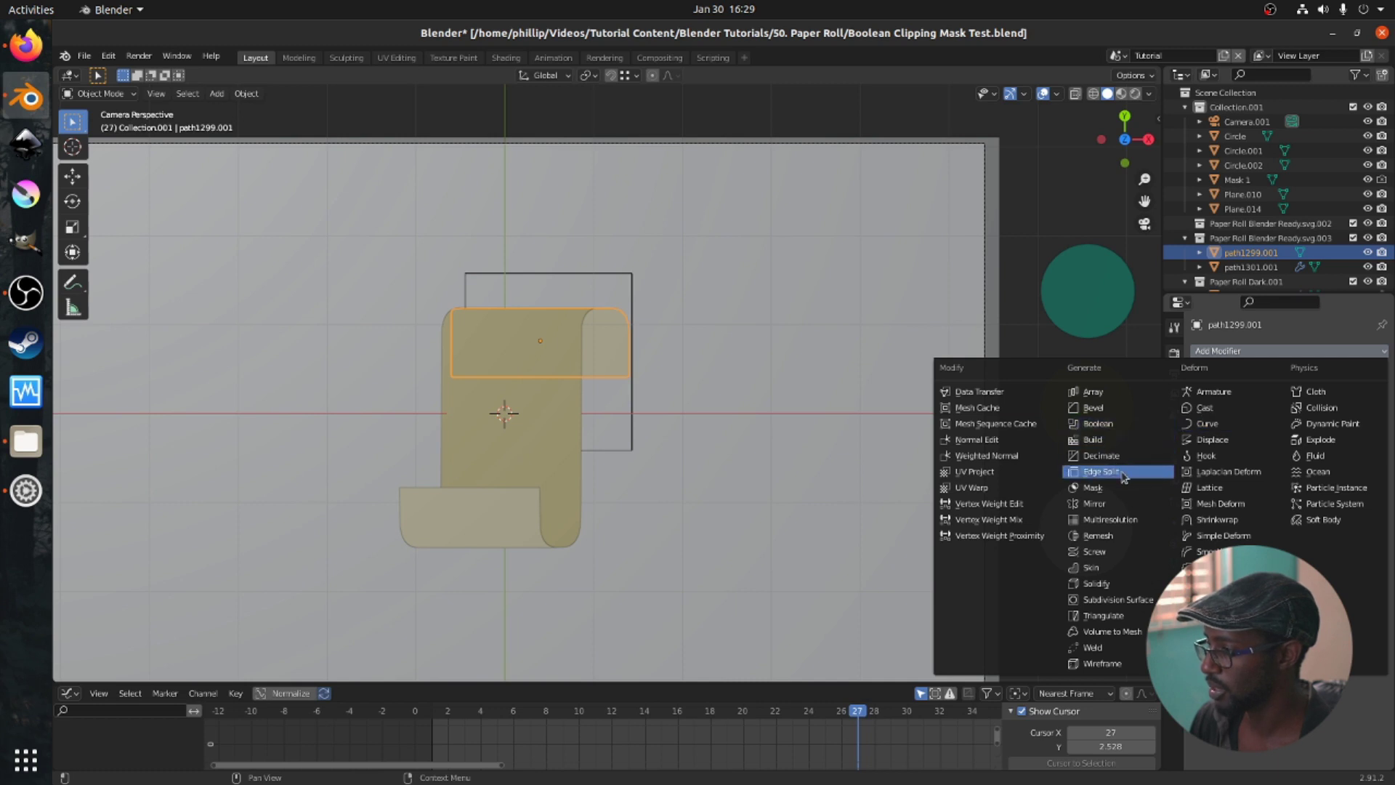
{"action": "left_click", "coordinate": [1128, 432]}
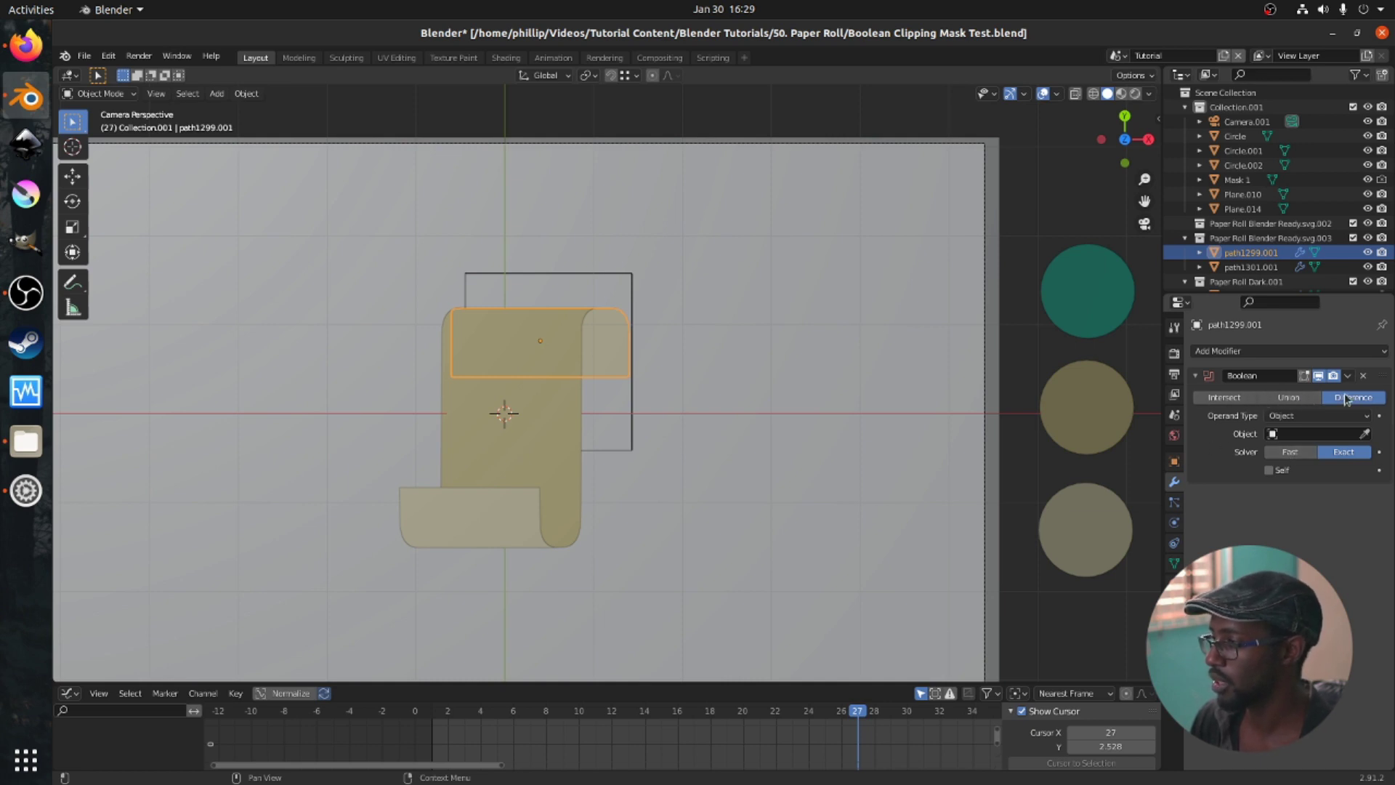
{"action": "left_click", "coordinate": [1228, 404]}
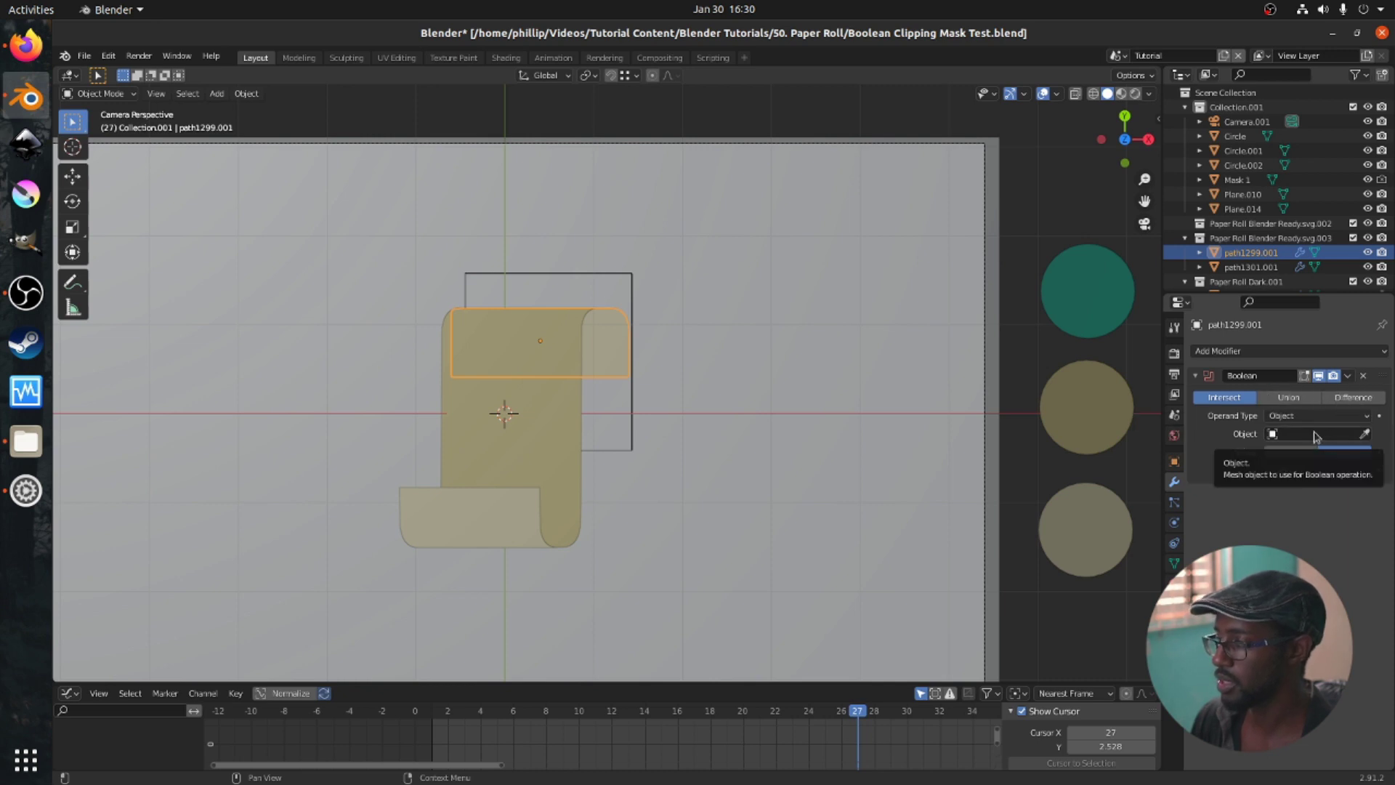
{"action": "left_click", "coordinate": [1364, 434]}
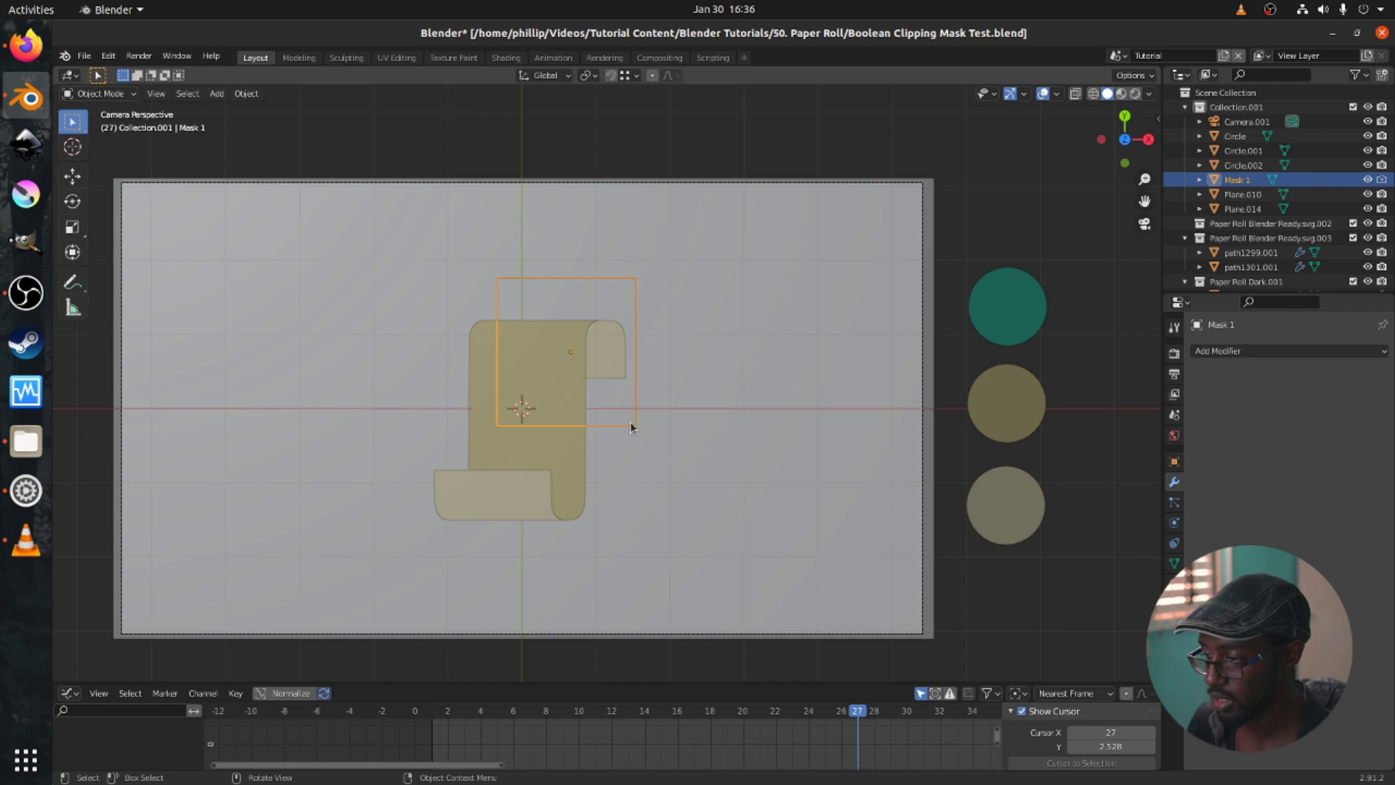
Test the clipping by moving Mask 1 along global Y past the upper curl, and place it back over the curl.
{"action": "key", "text": "g"}
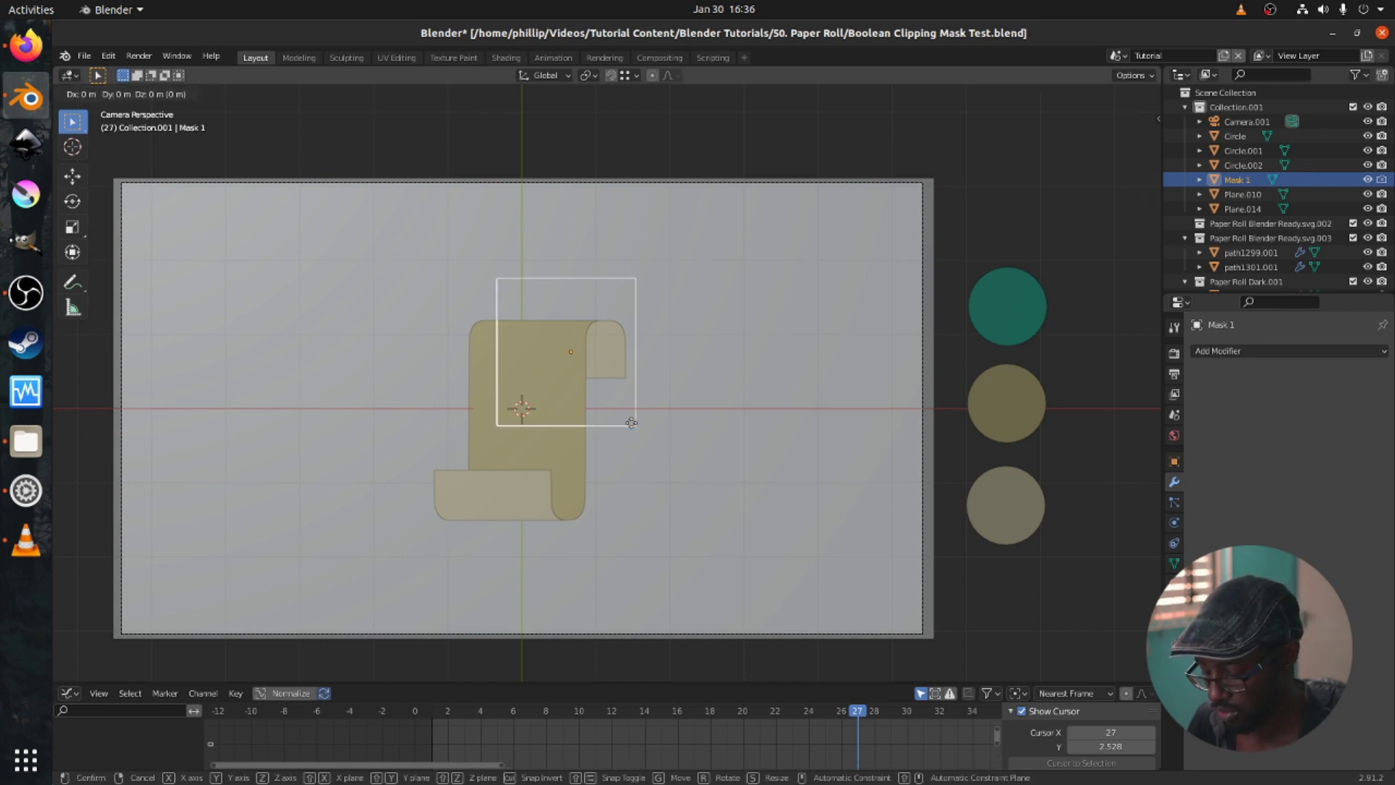
{"action": "key", "text": "x"}
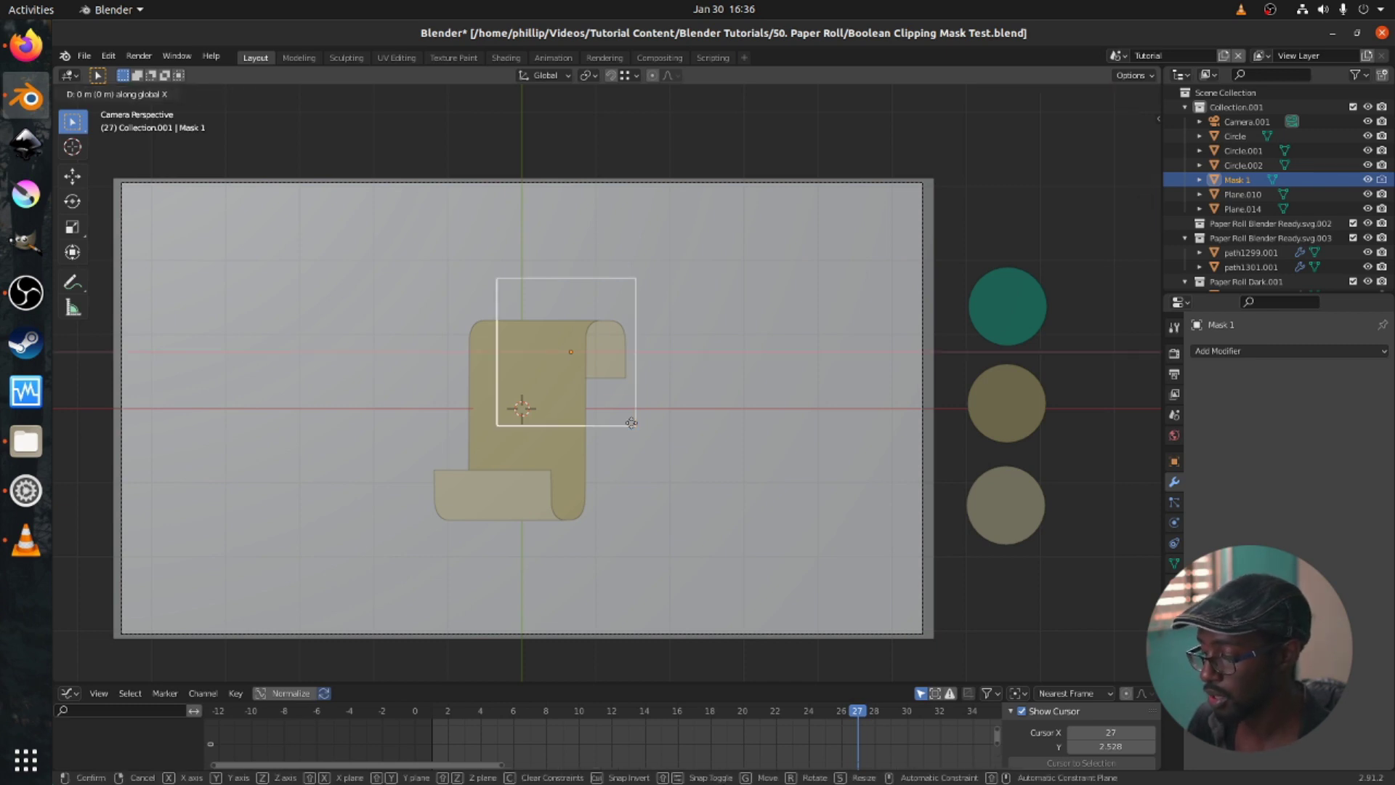
{"action": "key", "text": "y"}
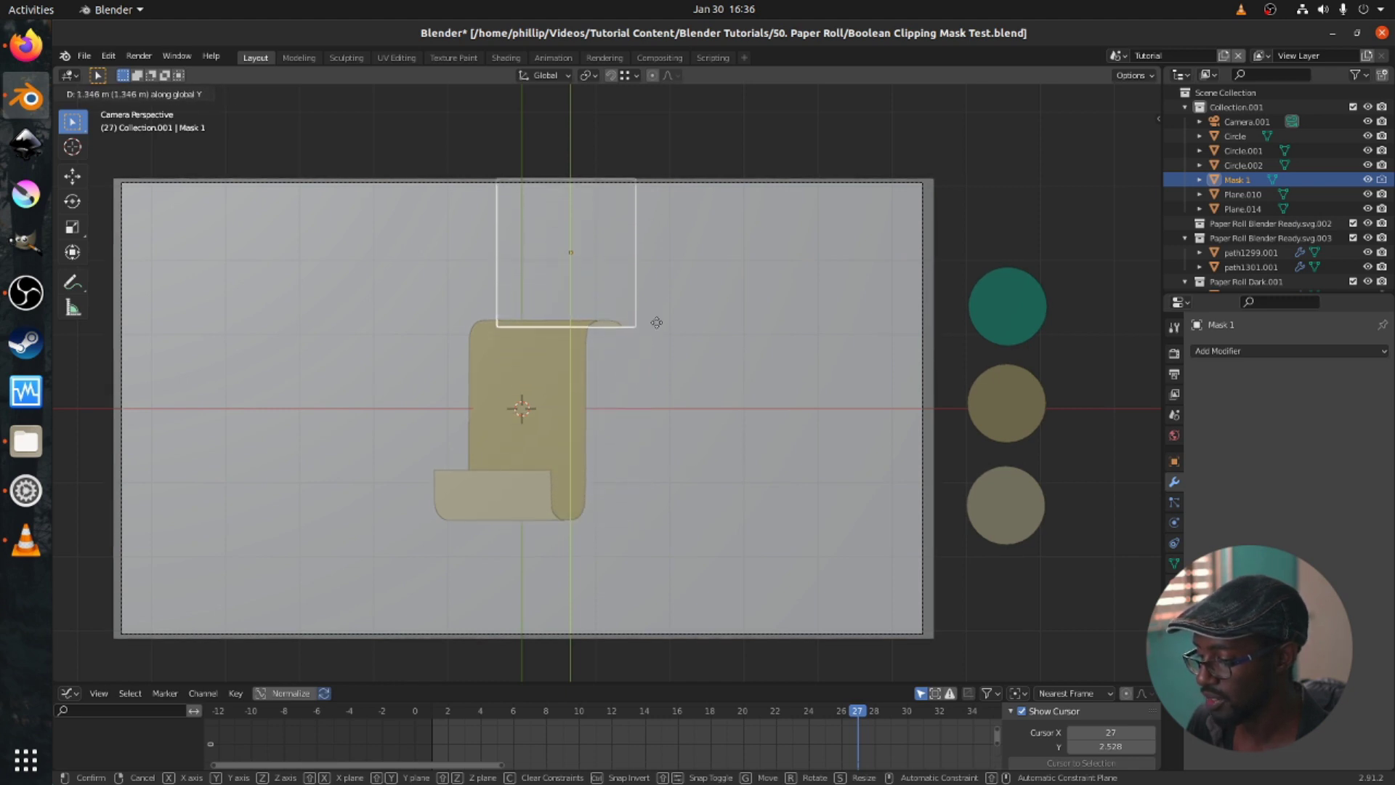
{"action": "left_click", "coordinate": [645, 427]}
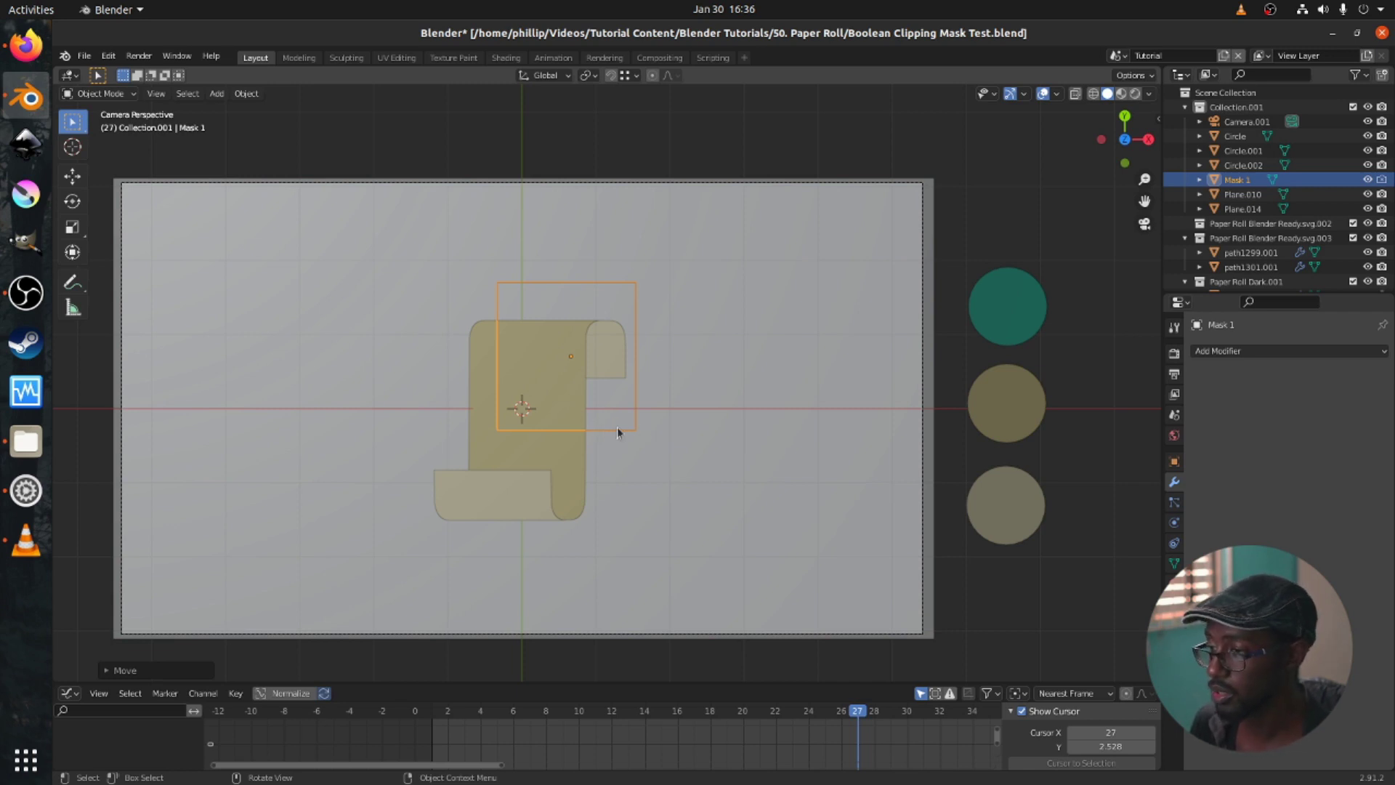
Duplicate Mask 1, place the copy over the paper's main sheet and lengthen it along global Y.
{"action": "key", "text": "shift+d"}
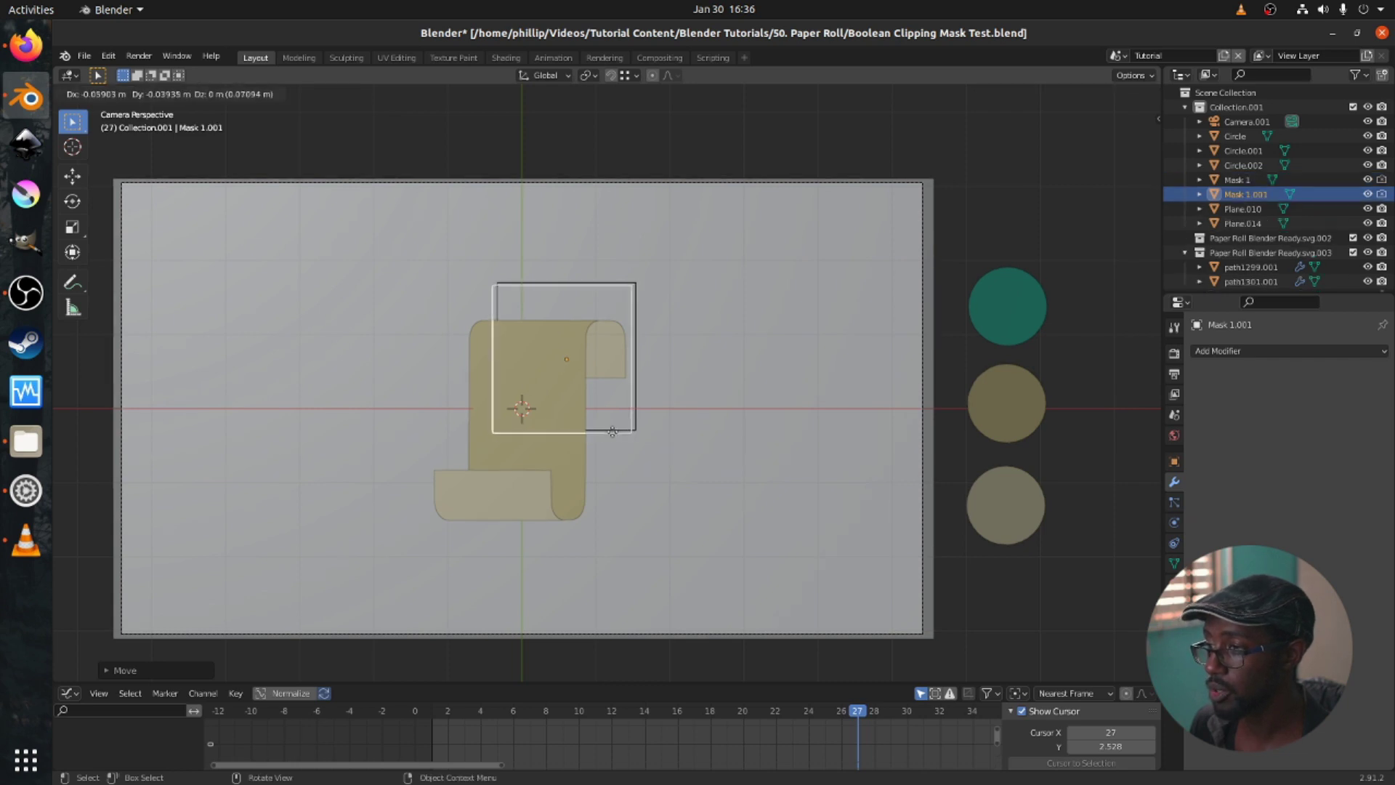
{"action": "left_click", "coordinate": [582, 440]}
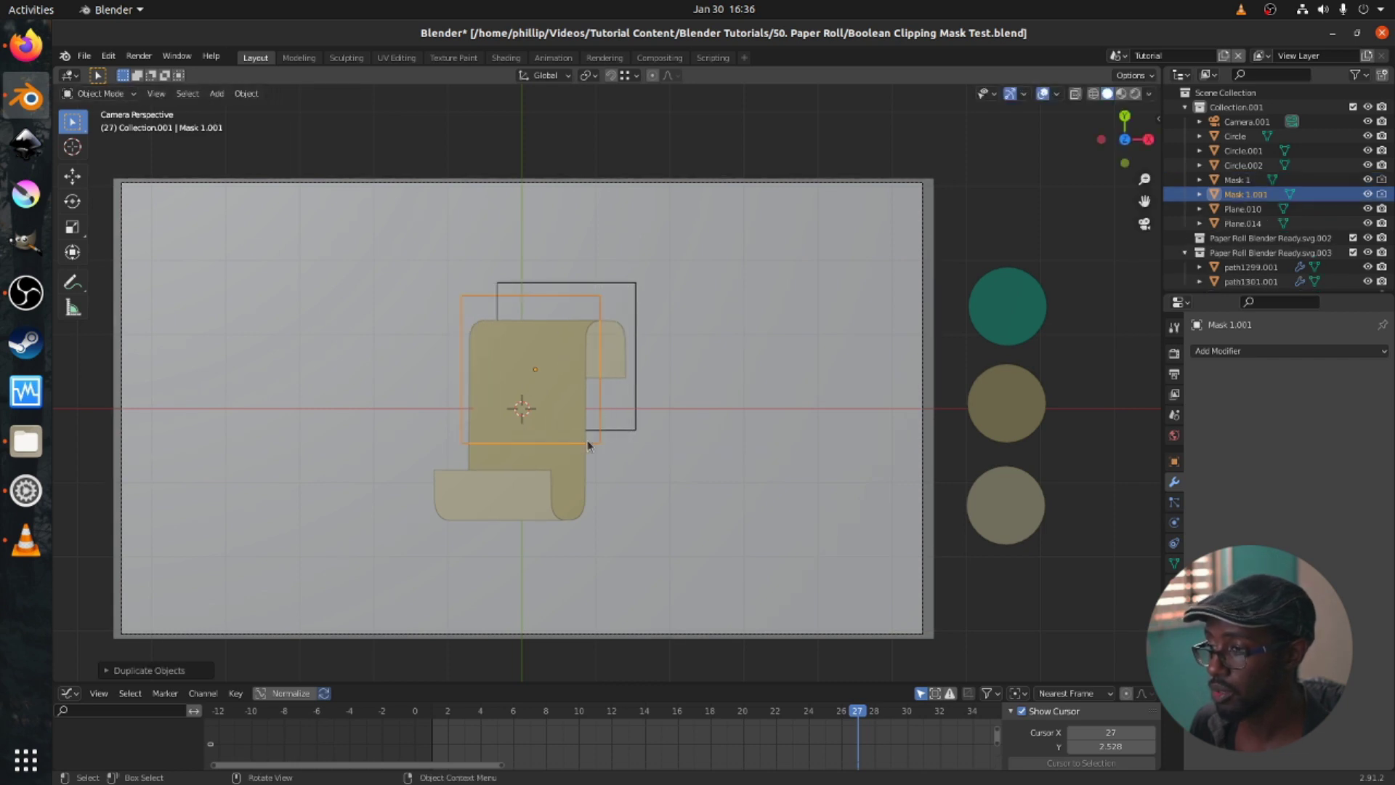
{"action": "key", "text": "s"}
{"action": "key", "text": "x"}
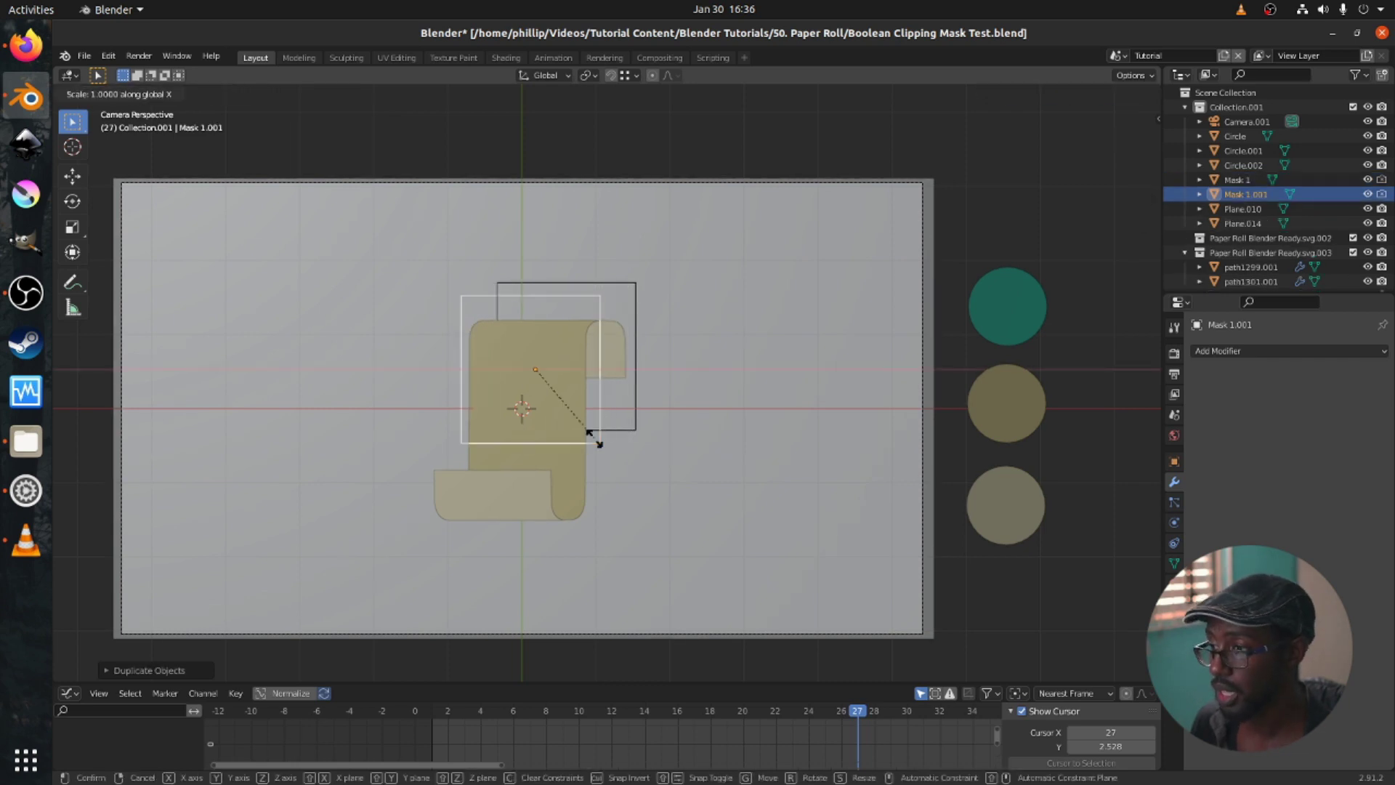
{"action": "key", "text": "y"}
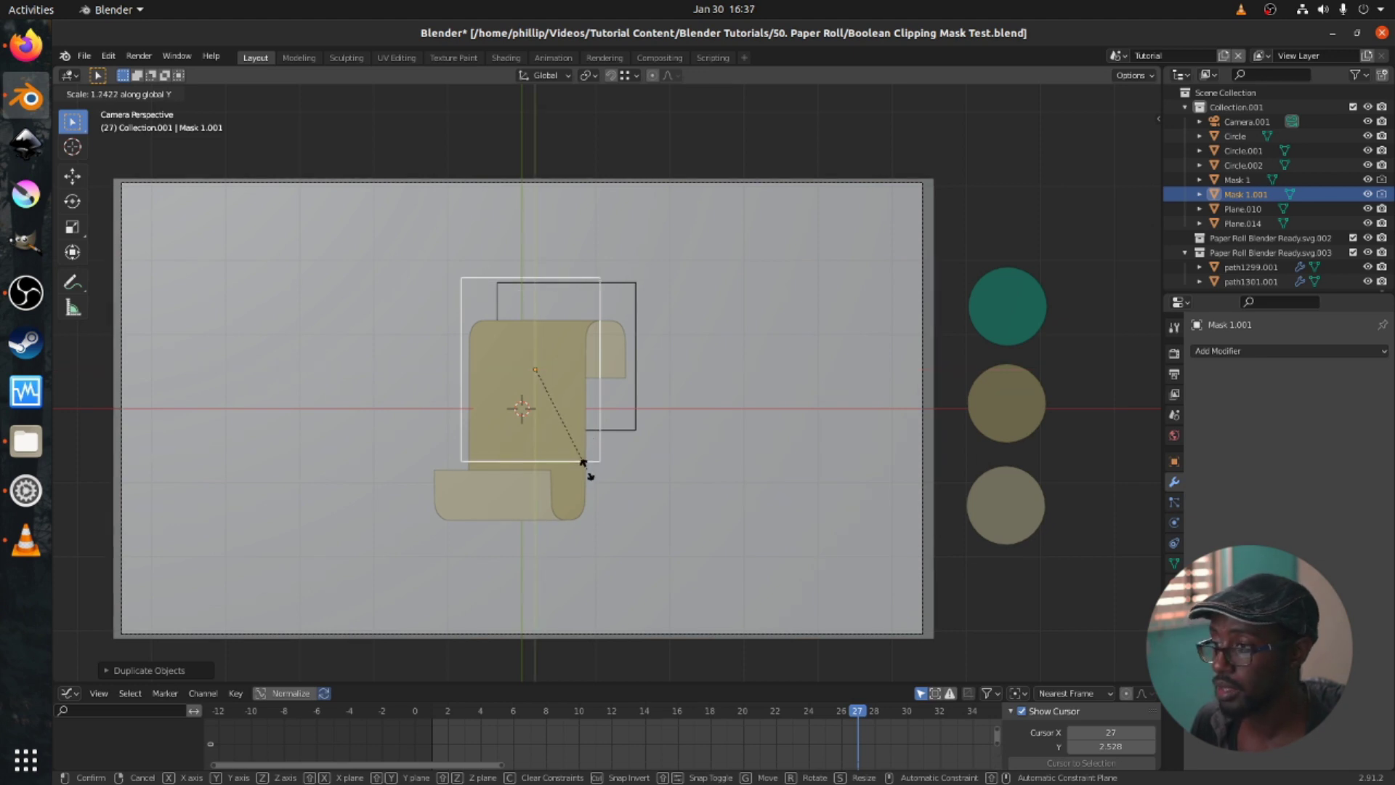
{"action": "left_click", "coordinate": [586, 487]}
Move the lengthened mask copy down so it covers the whole main sheet of the paper roll.
{"action": "key", "text": "g"}
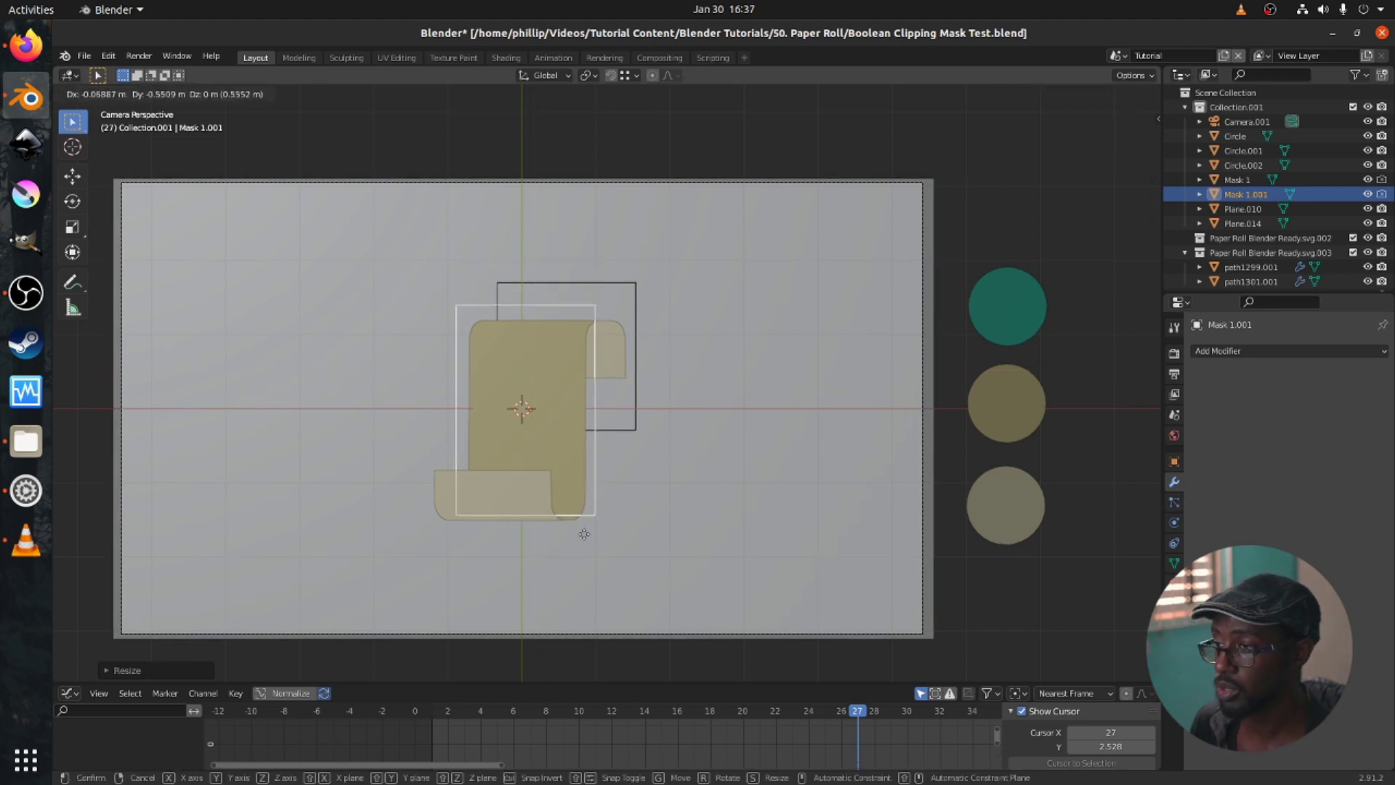
{"action": "left_click", "coordinate": [588, 534]}
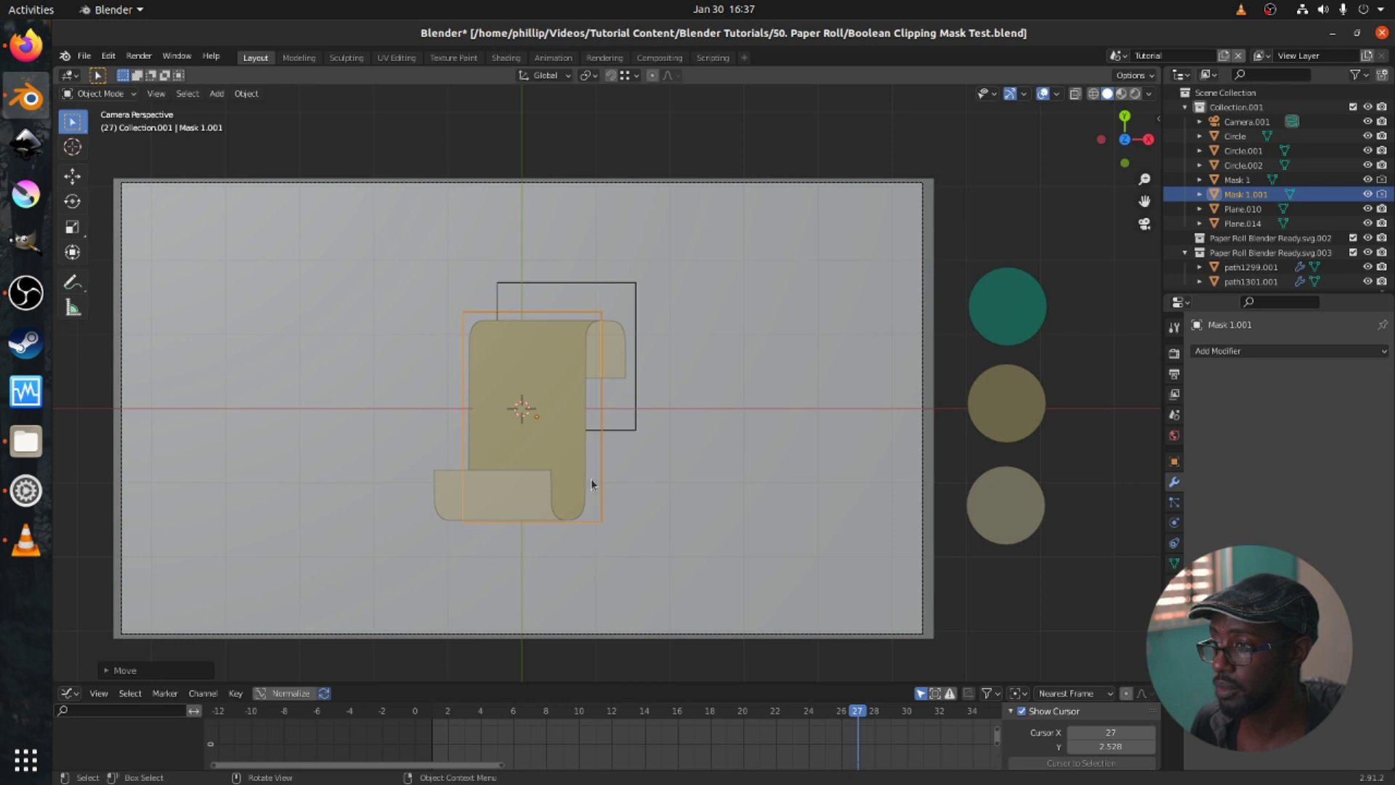
{"action": "scroll", "coordinate": [590, 333], "scroll_direction": "up", "scroll_amount": 1}
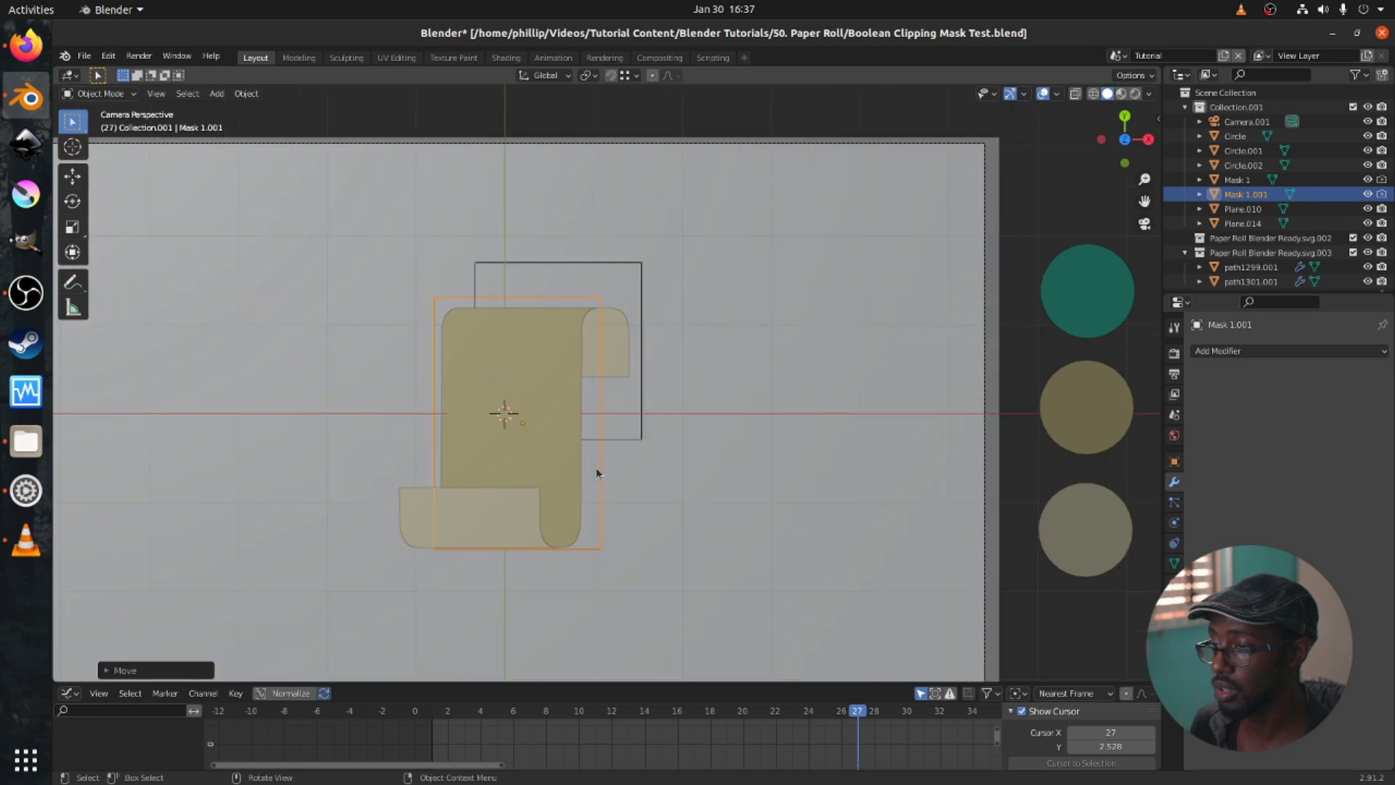
Raise the main-sheet mask copy along global Z so it encloses the paper's main sheet in height.
{"action": "middle_click_drag", "start_coordinate": [596, 471], "coordinate": [547, 396]}
{"action": "scroll", "coordinate": [567, 469], "scroll_direction": "up", "scroll_amount": 4}
{"action": "middle_click_drag", "start_coordinate": [567, 470], "coordinate": [718, 422]}
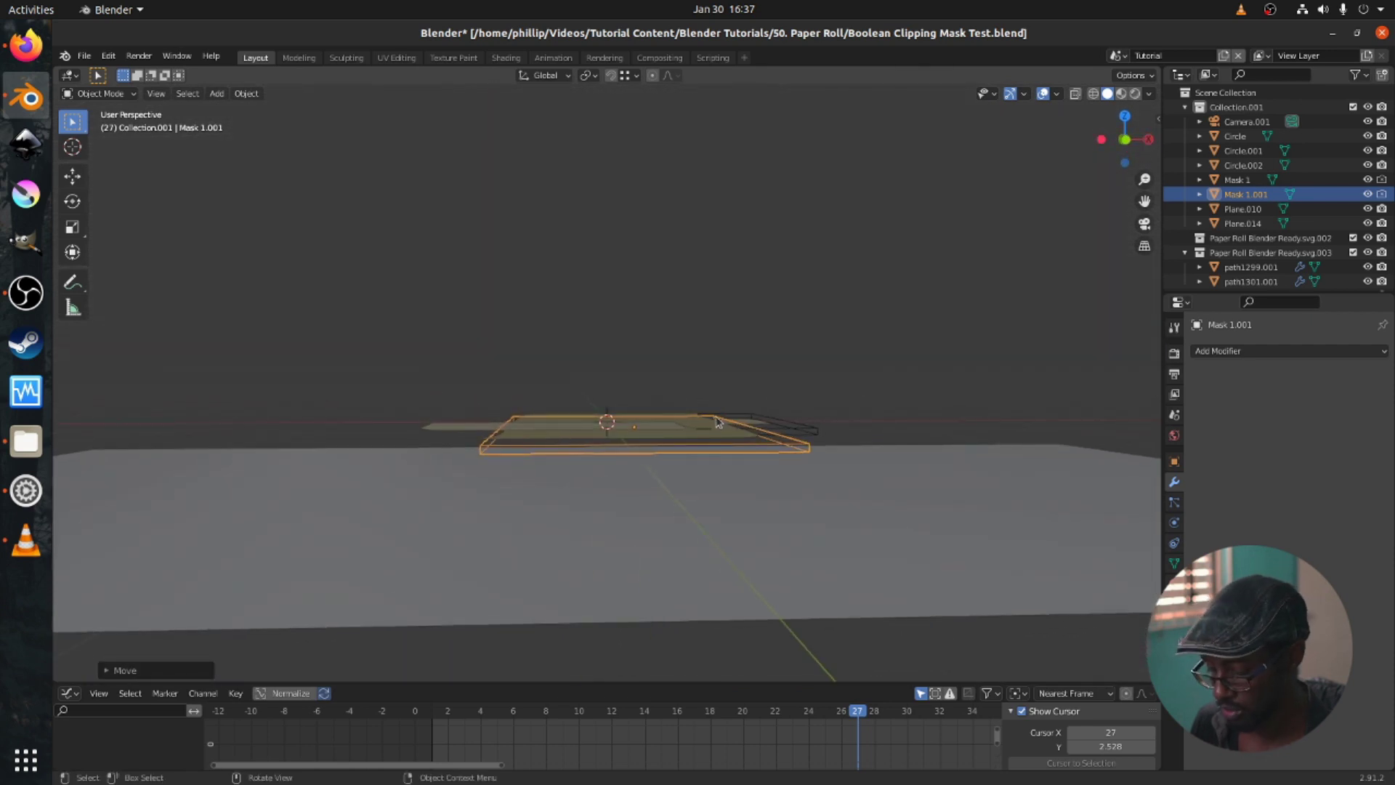
{"action": "key", "text": "g"}
{"action": "key", "text": "z"}
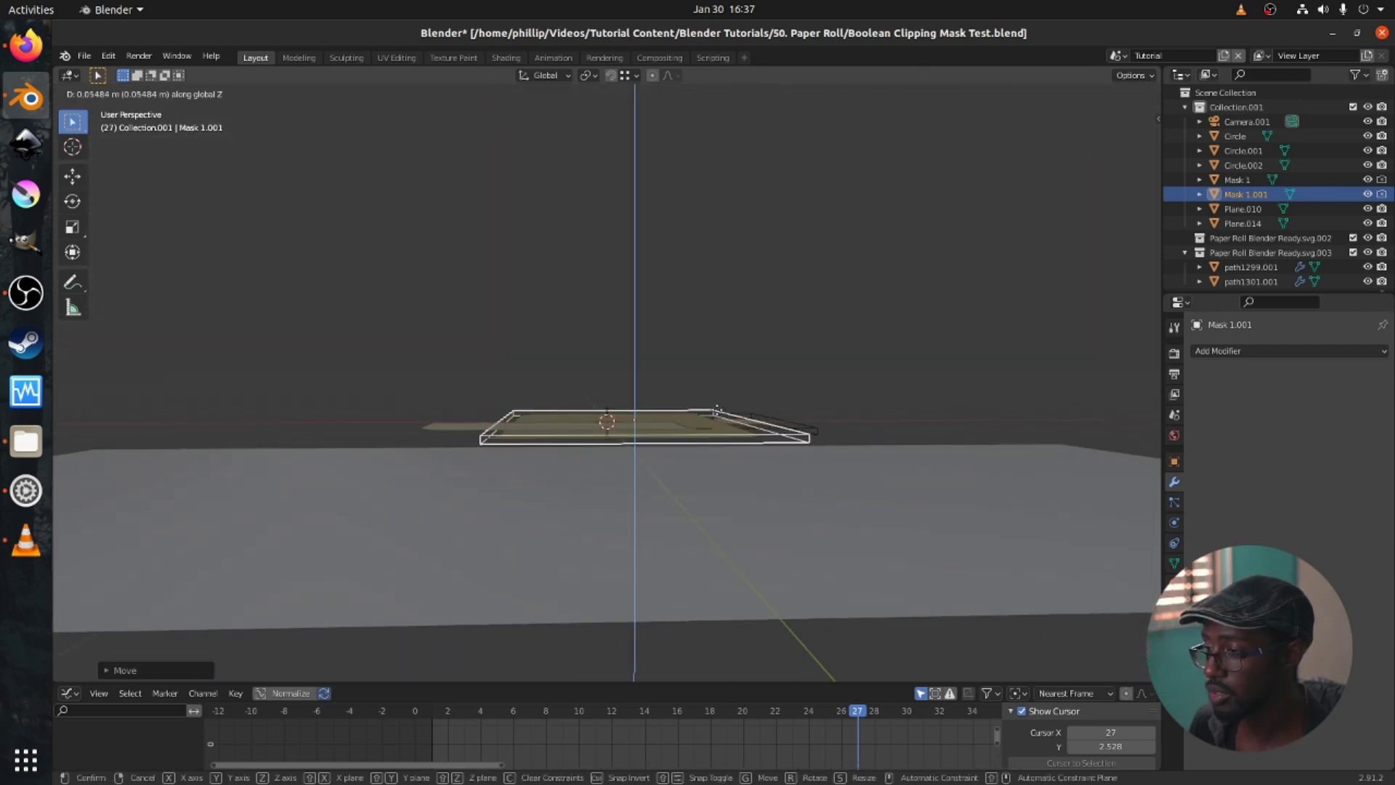
{"action": "left_click", "coordinate": [725, 439]}
{"action": "middle_click_drag", "start_coordinate": [725, 439], "coordinate": [465, 451]}
{"action": "scroll", "coordinate": [514, 455], "scroll_direction": "up", "scroll_amount": 3}
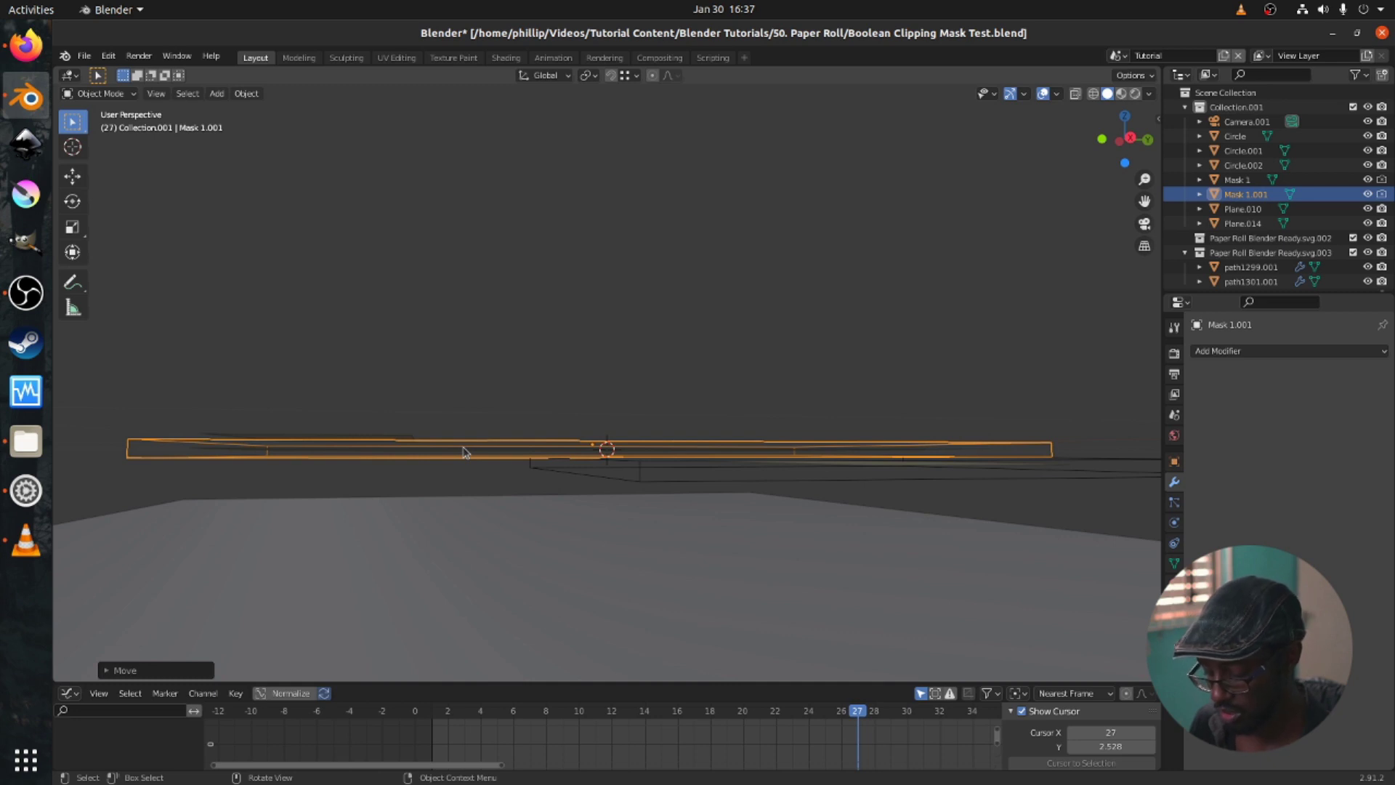
{"action": "middle_click_drag", "start_coordinate": [467, 452], "coordinate": [493, 455]}
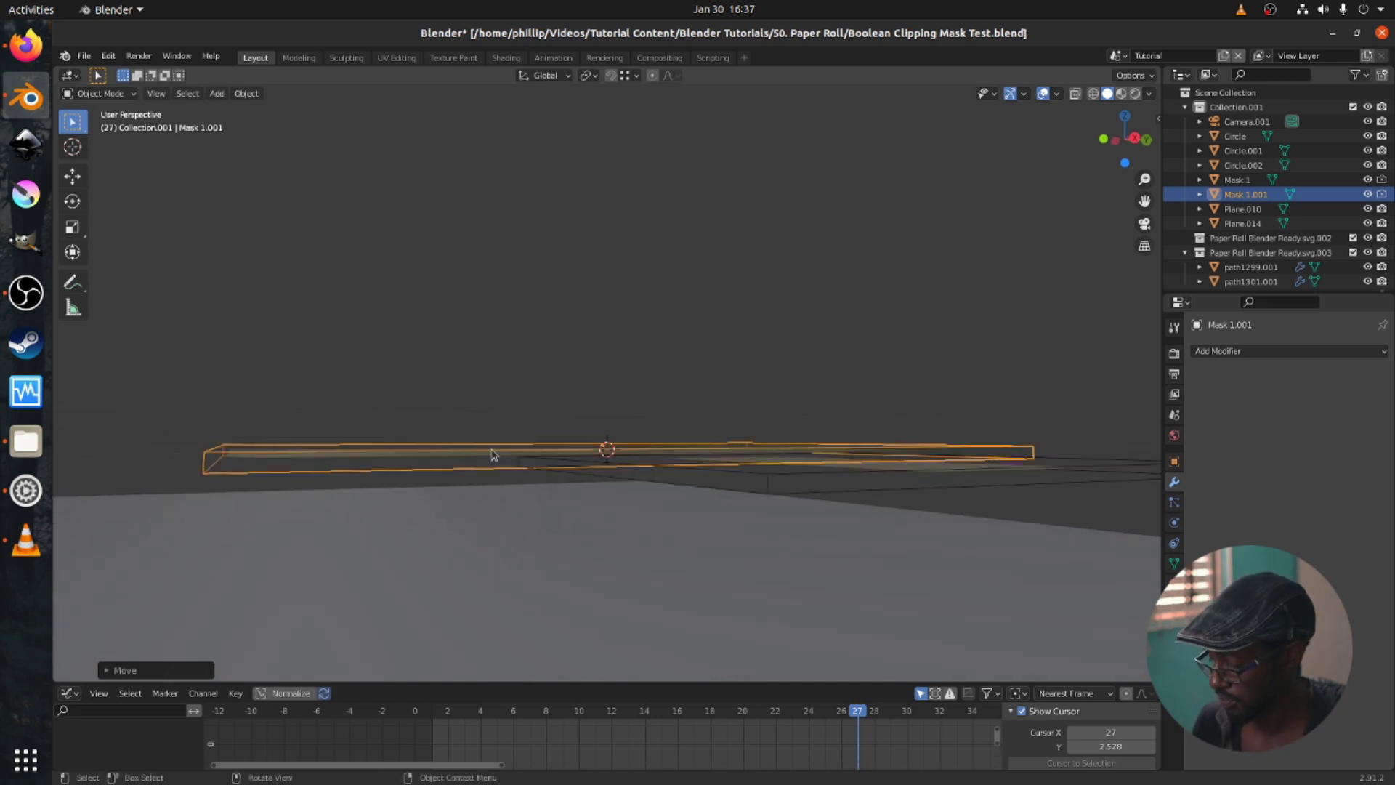
{"action": "key", "text": "KP_0"}
Shorten Mask 1 along global Y and reposition it around the paper's upper curl.
{"action": "left_click", "coordinate": [641, 438]}
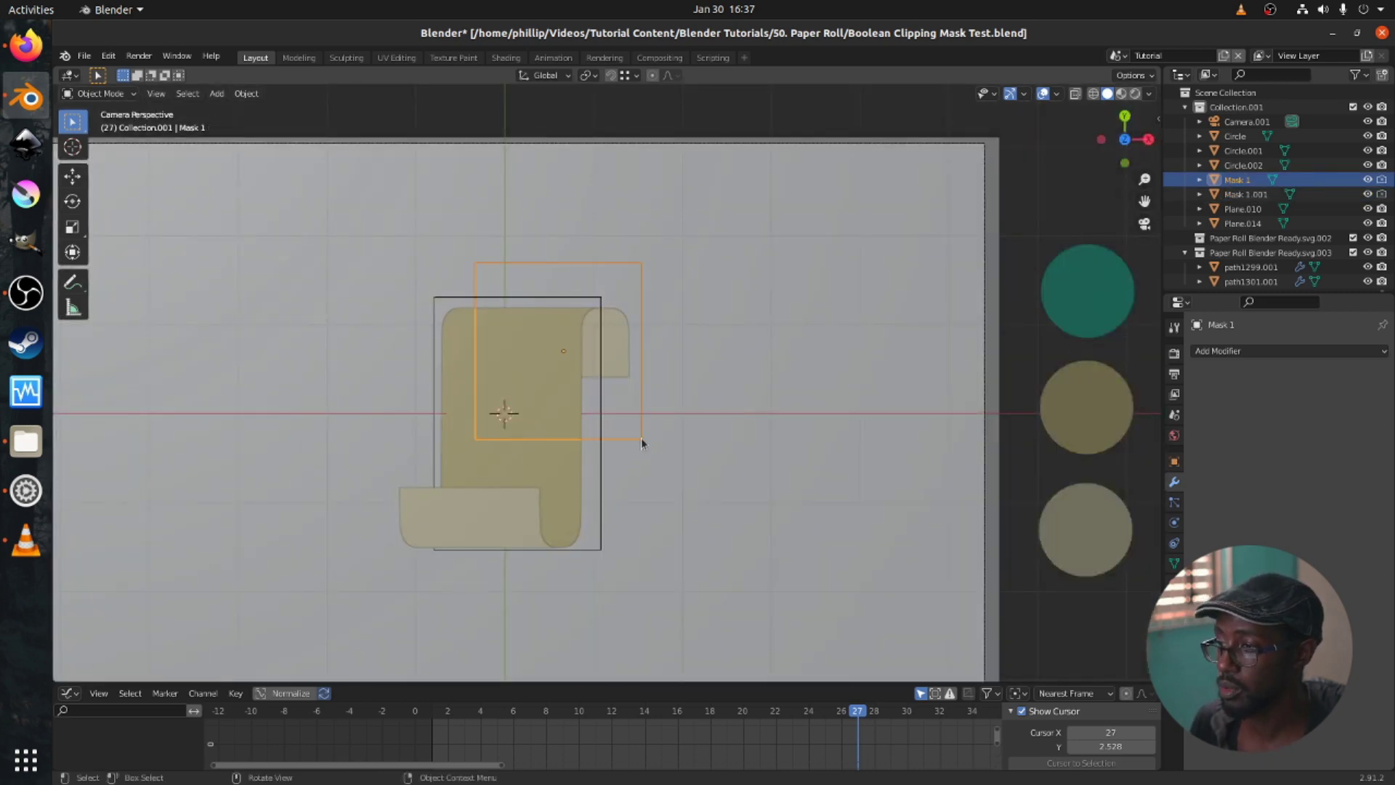
{"action": "key", "text": "s"}
{"action": "key", "text": "x"}
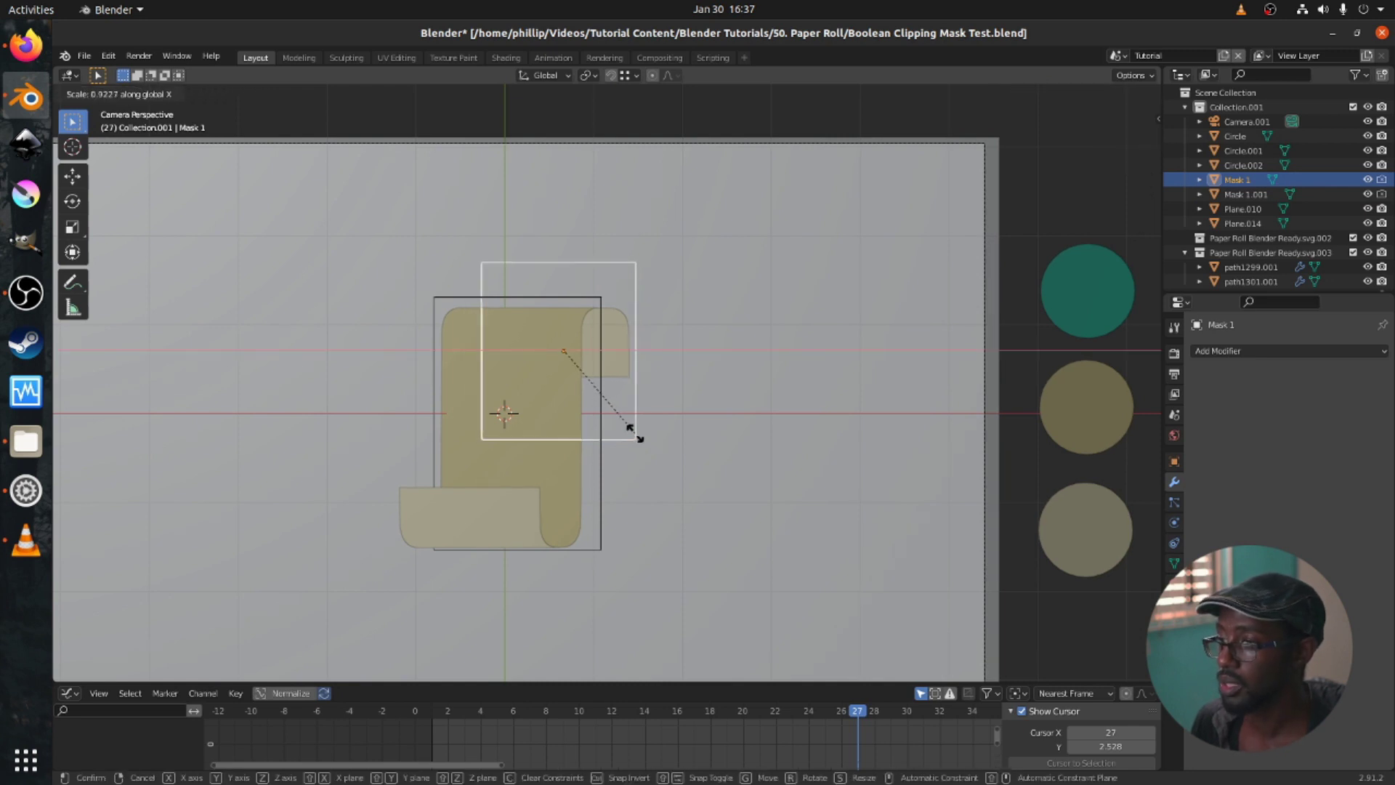
{"action": "key", "text": "y"}
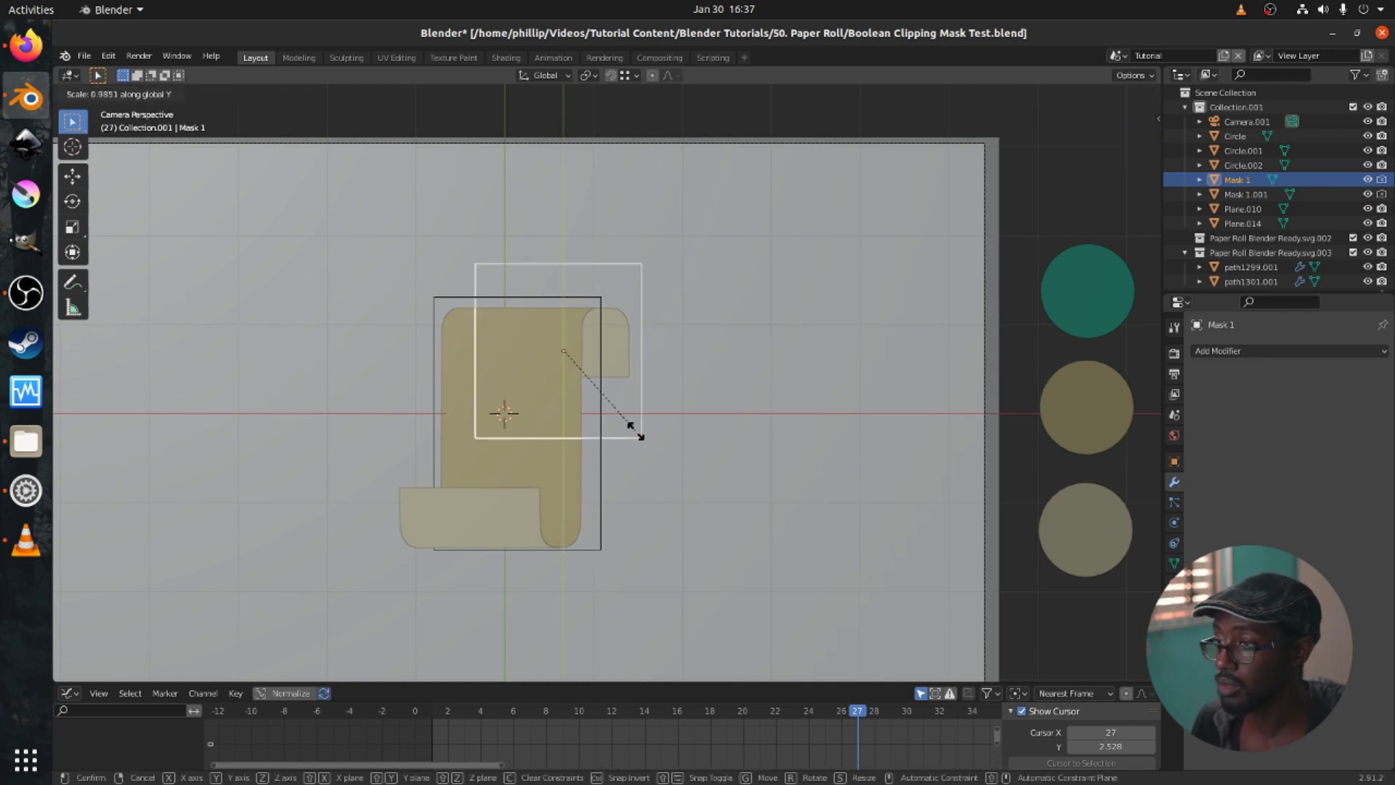
{"action": "left_click", "coordinate": [628, 390]}
{"action": "key", "text": "g"}
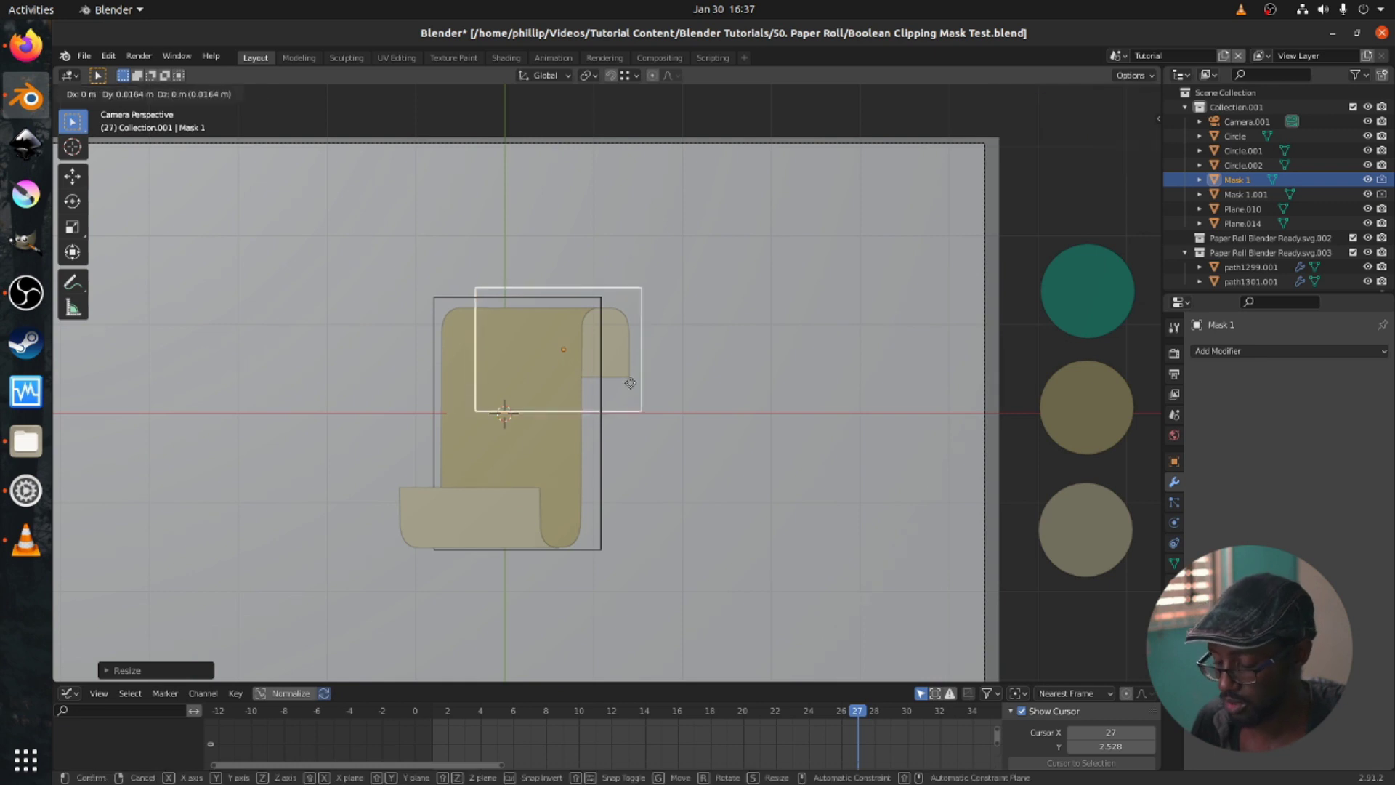
{"action": "left_click", "coordinate": [629, 381]}
Duplicate Mask 1, place the copy over the paper's lower curl and raise it about 0.12 m along global Z.
{"action": "key", "text": "shift+d"}
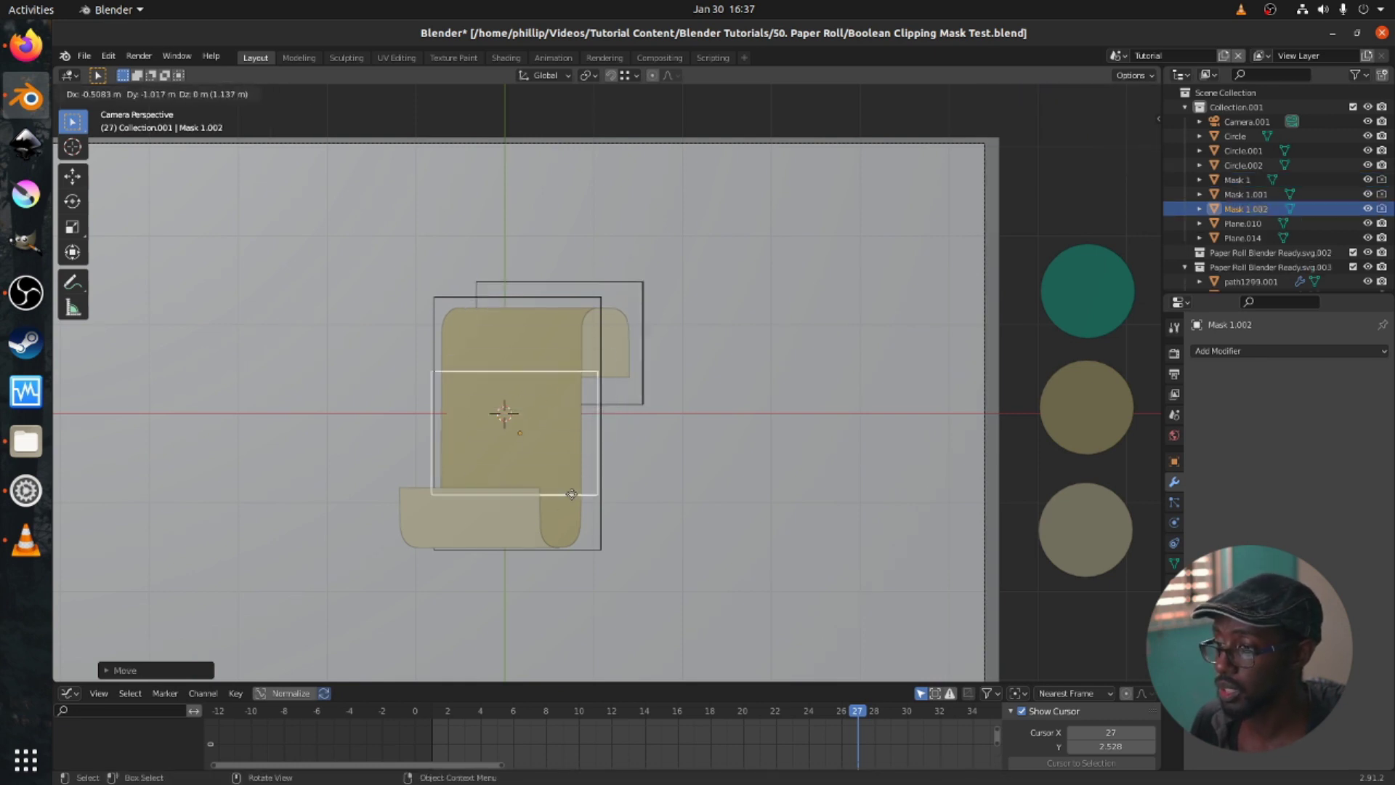
{"action": "left_click", "coordinate": [566, 559]}
{"action": "middle_click_drag", "start_coordinate": [566, 560], "coordinate": [520, 376]}
{"action": "scroll", "coordinate": [515, 408], "scroll_direction": "up", "scroll_amount": 3}
{"action": "key", "text": "g"}
{"action": "key", "text": "z"}
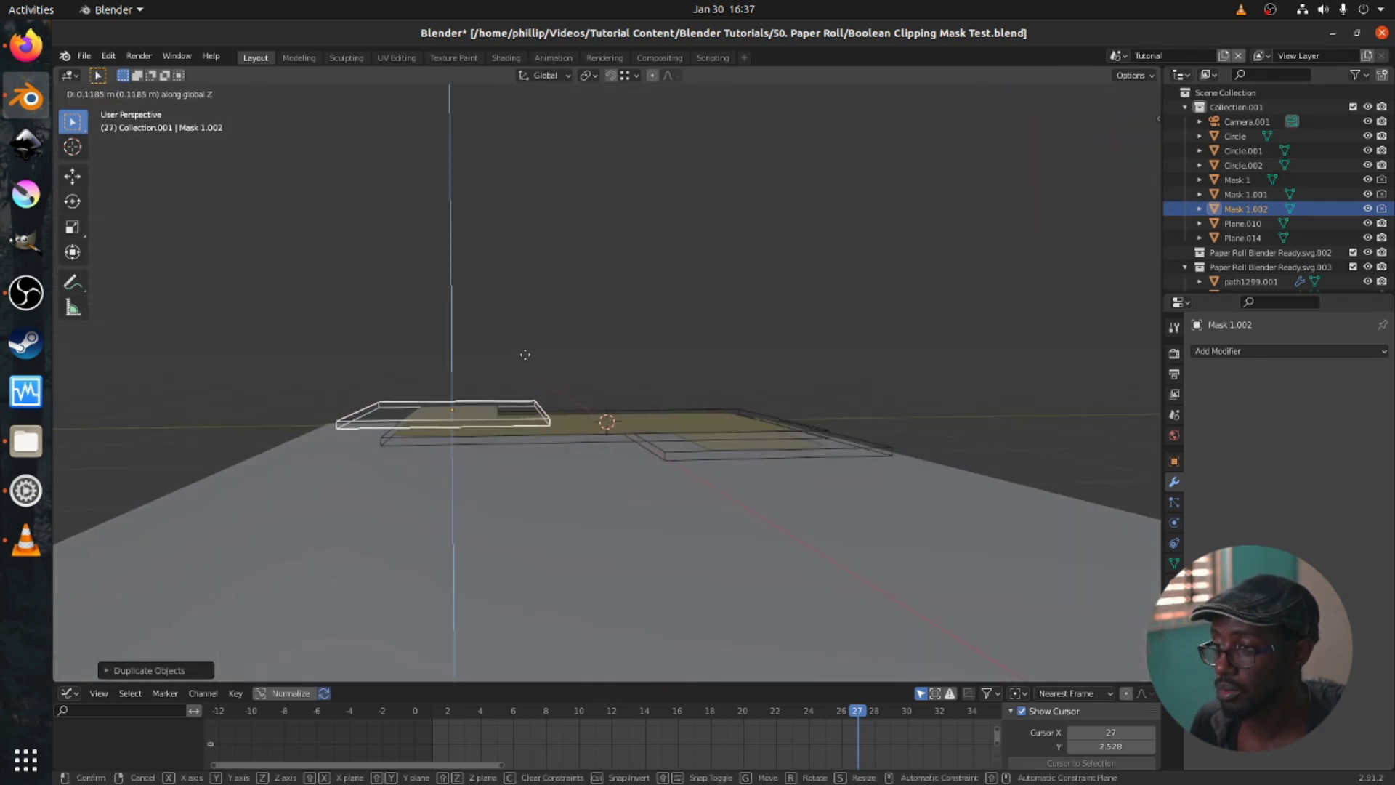
{"action": "left_click", "coordinate": [526, 354]}
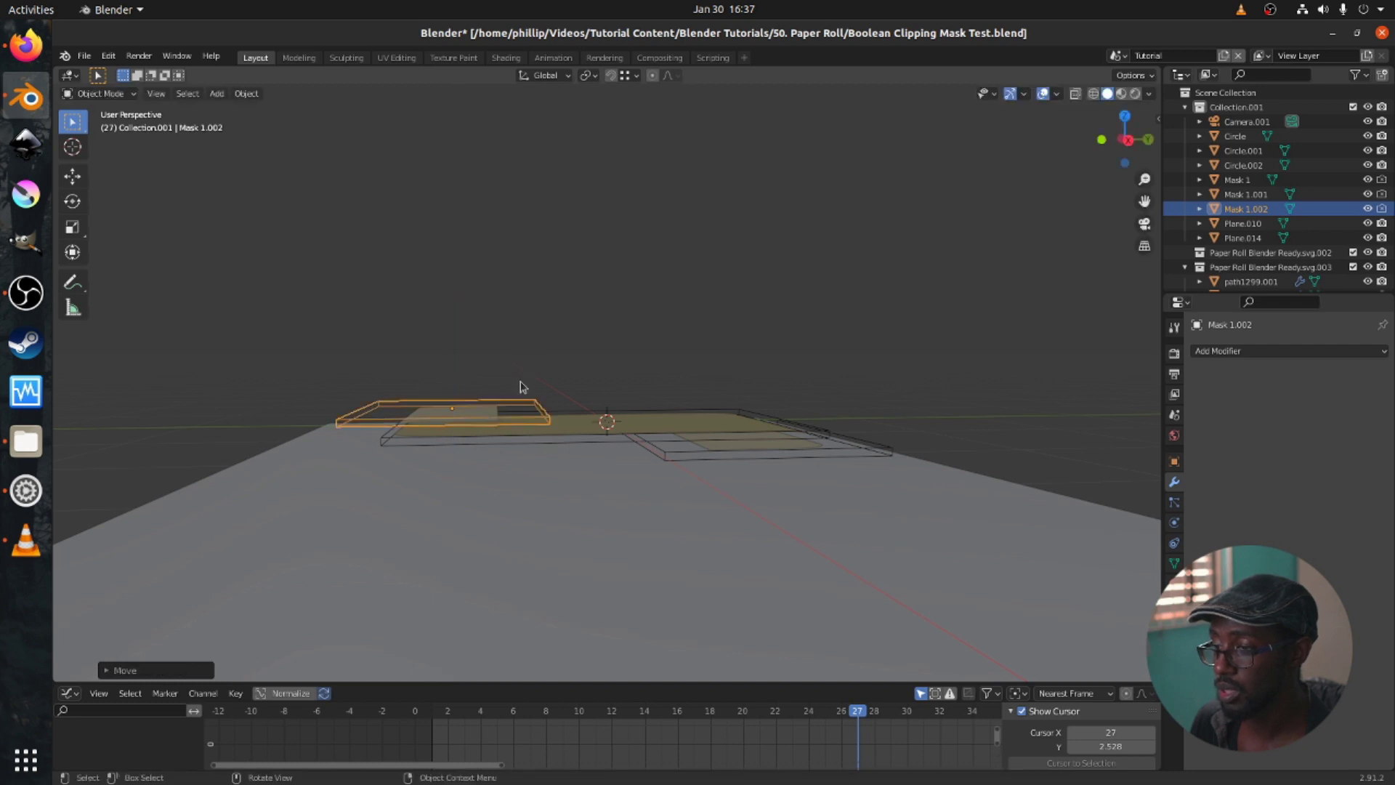
{"action": "key", "text": "KP_0"}
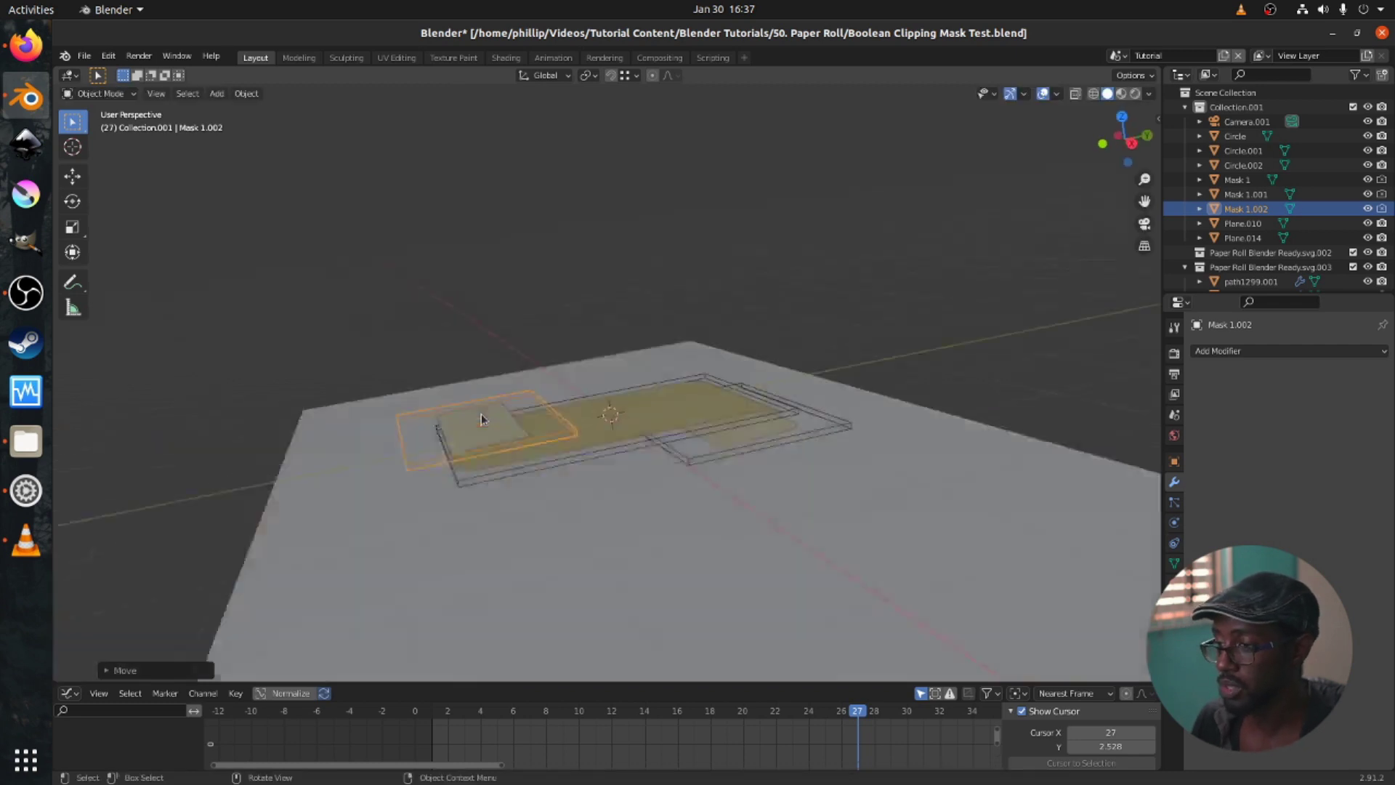
{"action": "scroll", "coordinate": [538, 433], "scroll_direction": "up", "scroll_amount": 4}
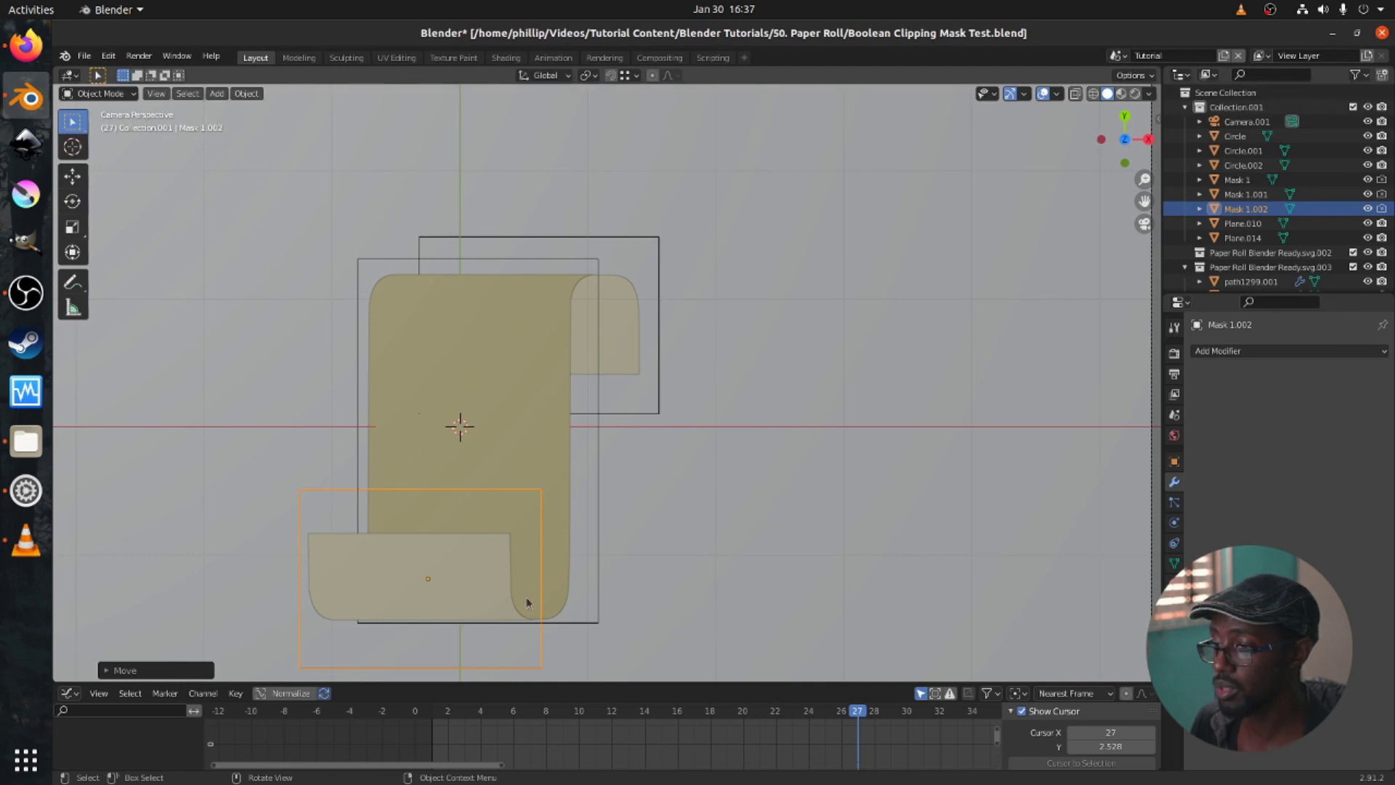
Lower the lower curl's mask slightly along global Z to fit the curl's height, and save the file.
{"action": "middle_click_drag", "start_coordinate": [601, 583], "coordinate": [543, 430]}
{"action": "left_click", "coordinate": [545, 436]}
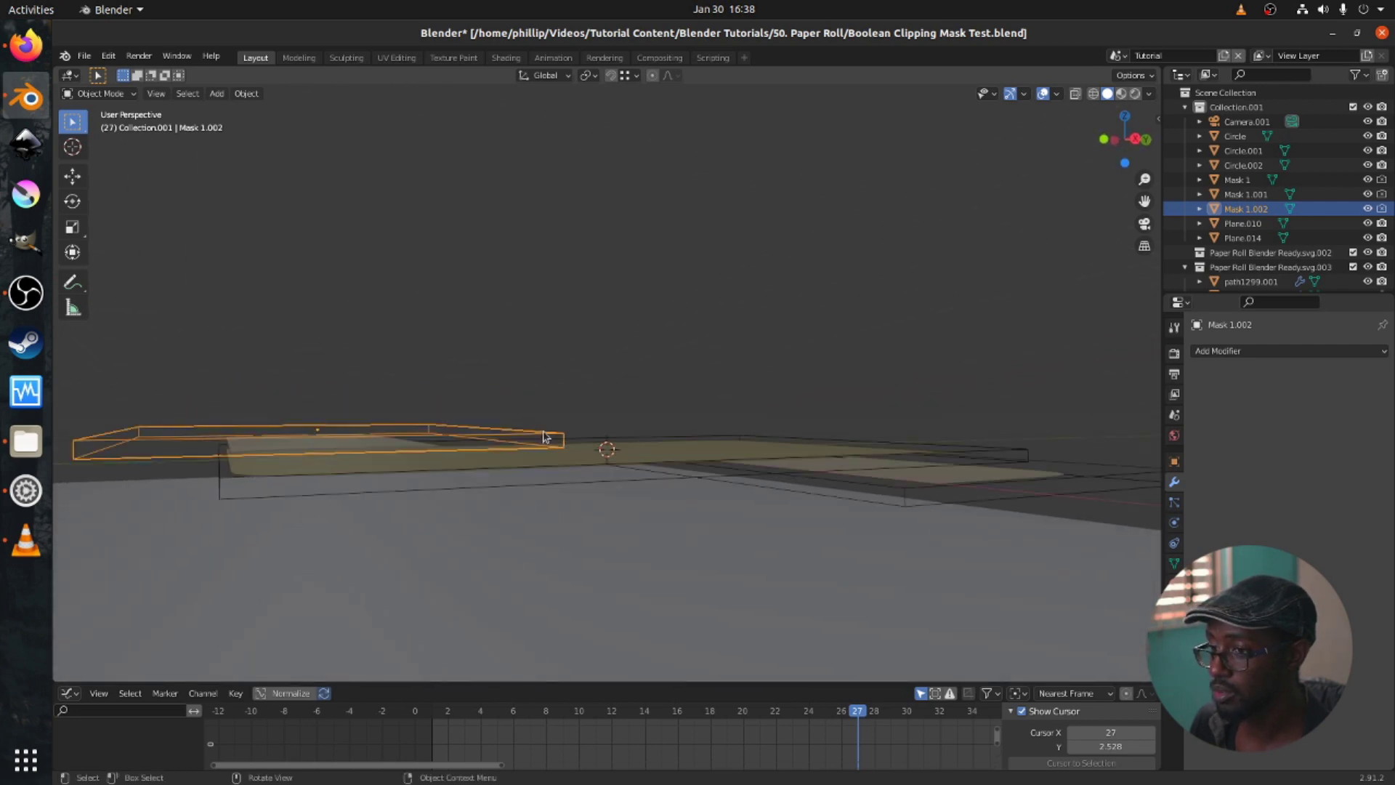
{"action": "key", "text": "g"}
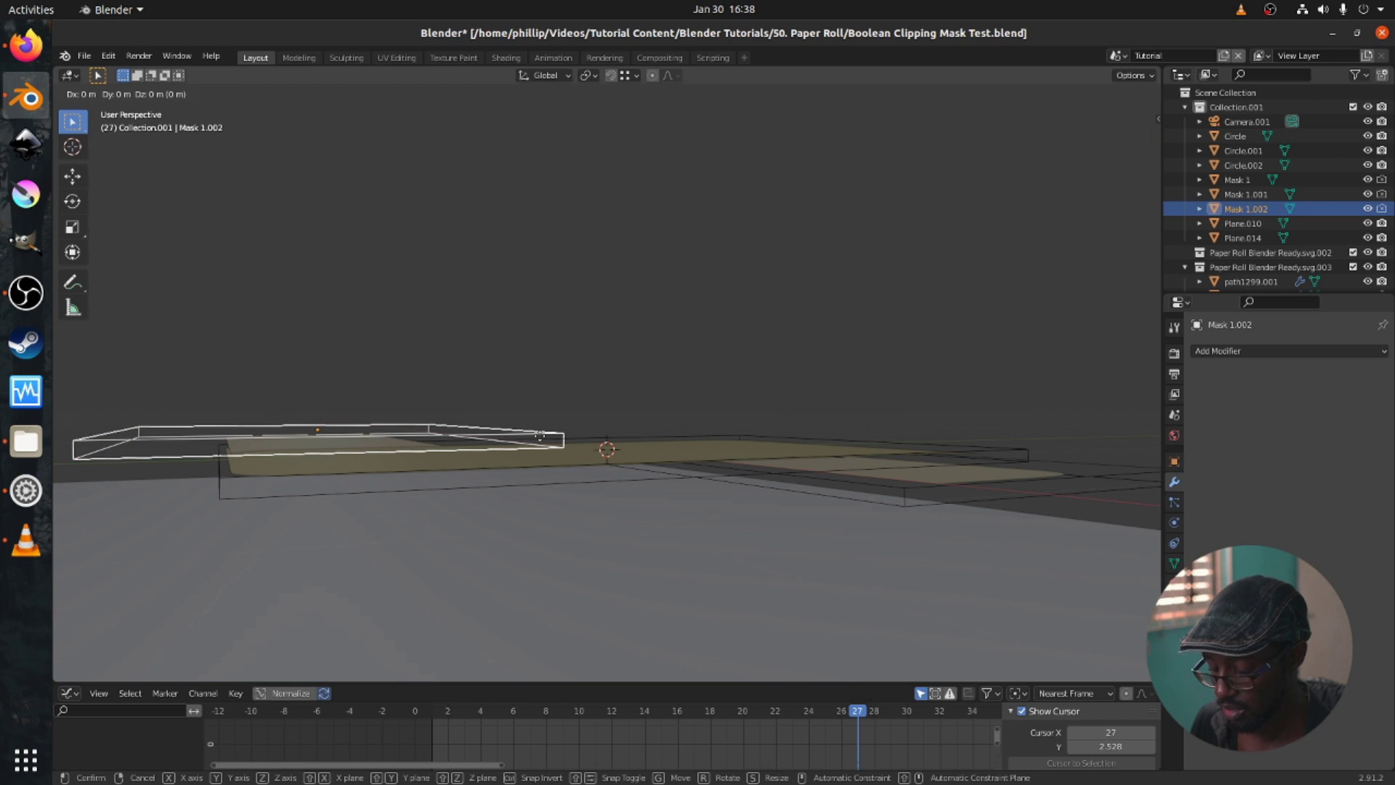
{"action": "key", "text": "z"}
{"action": "left_click", "coordinate": [539, 443]}
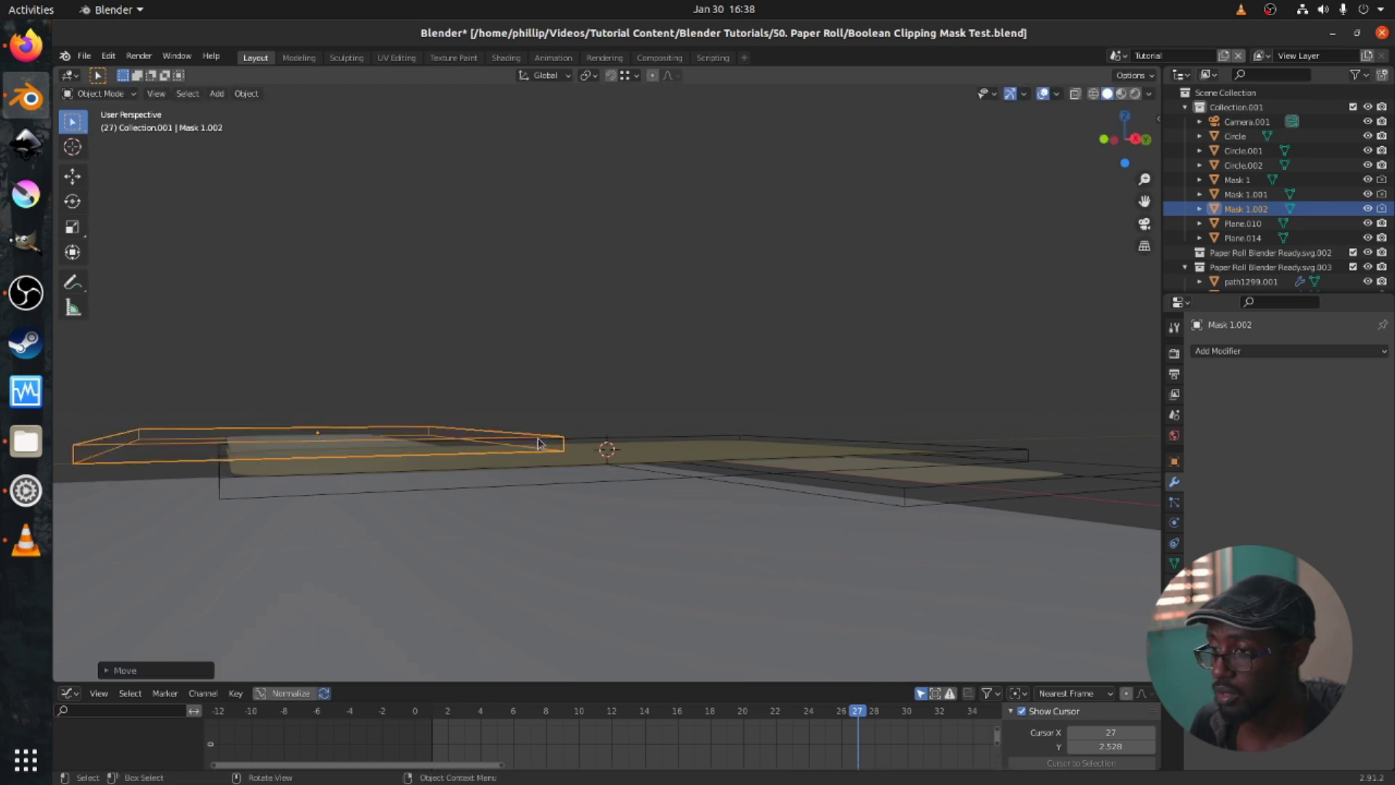
{"action": "key", "text": "KP_0"}
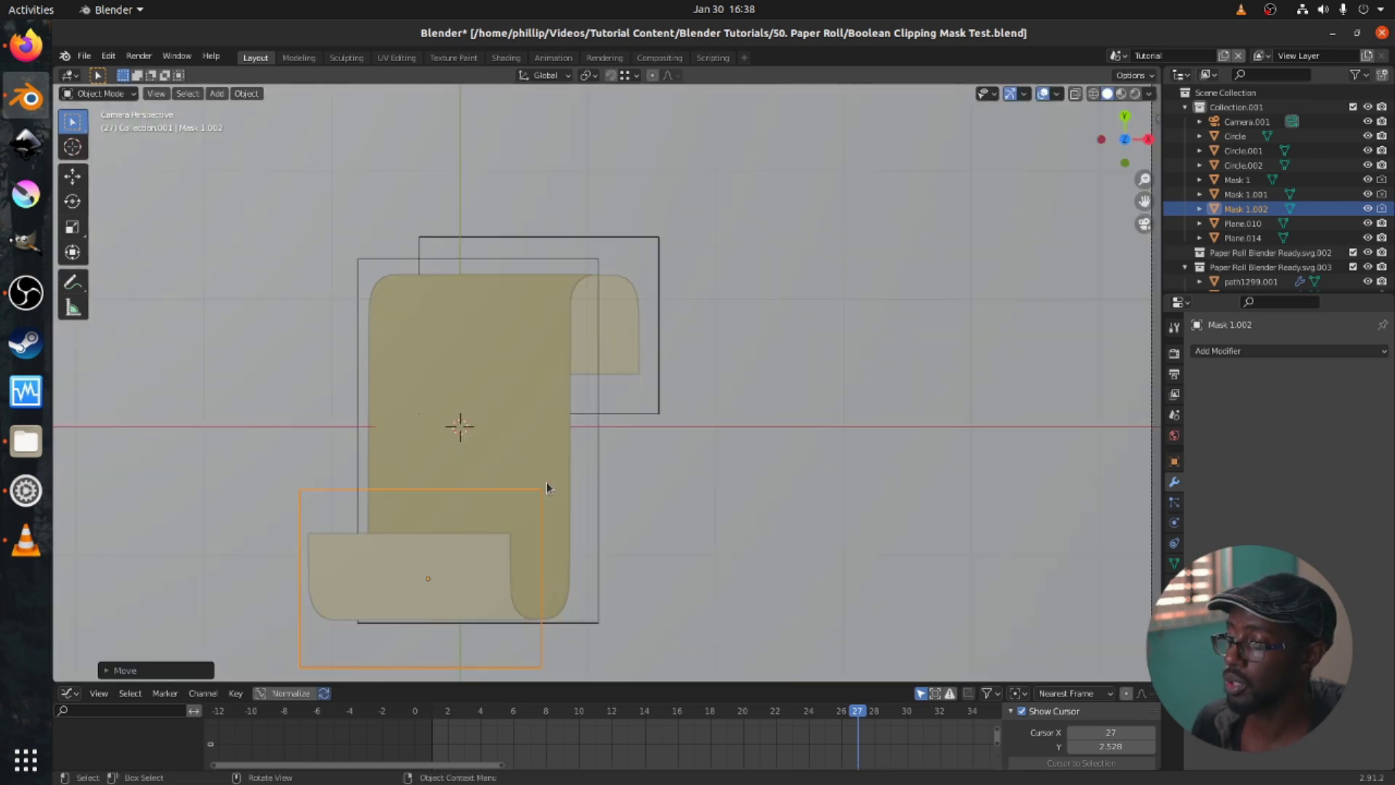
{"action": "key", "text": "ctrl+s"}
Rename the mask around the main sheet as Mask 2.
{"action": "left_click", "coordinate": [600, 486]}
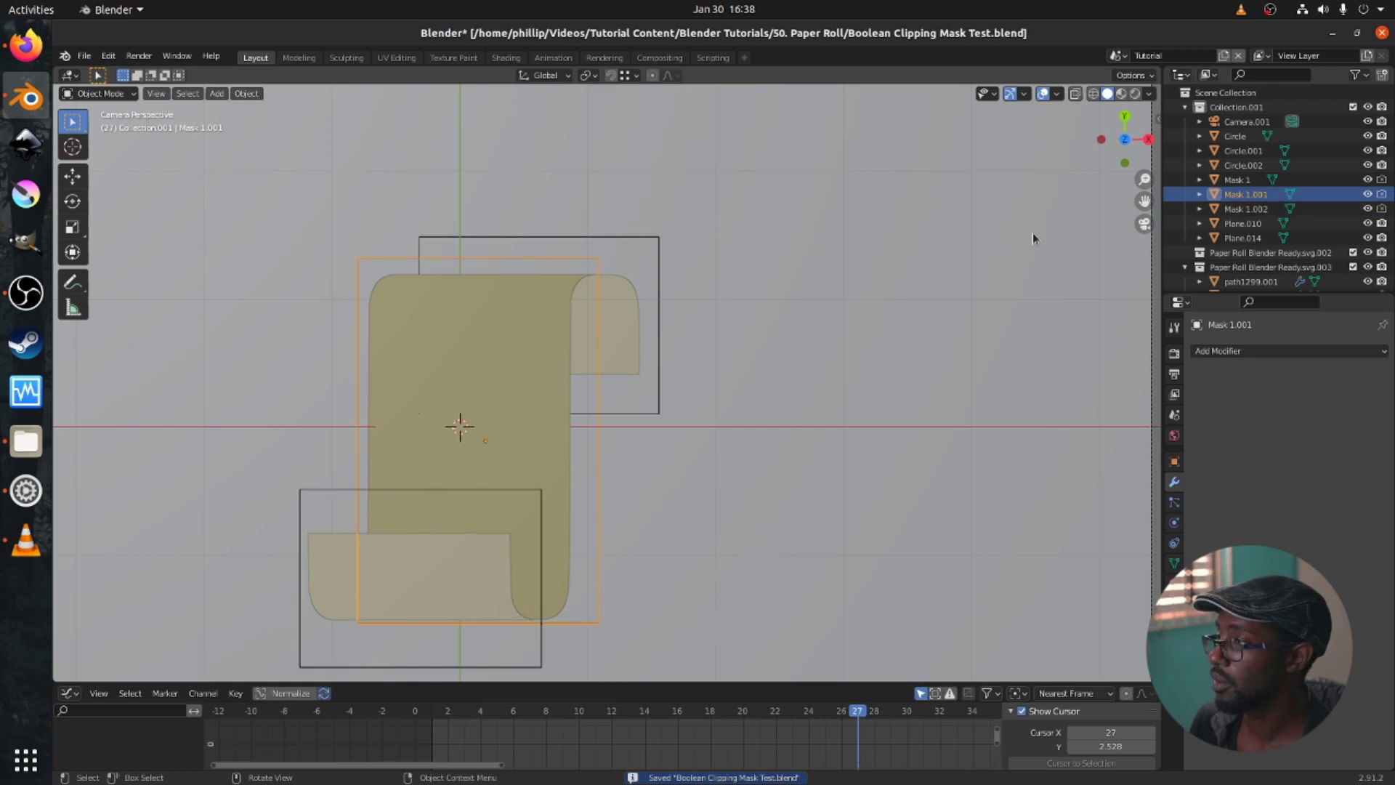
{"action": "double_click", "coordinate": [1268, 194]}
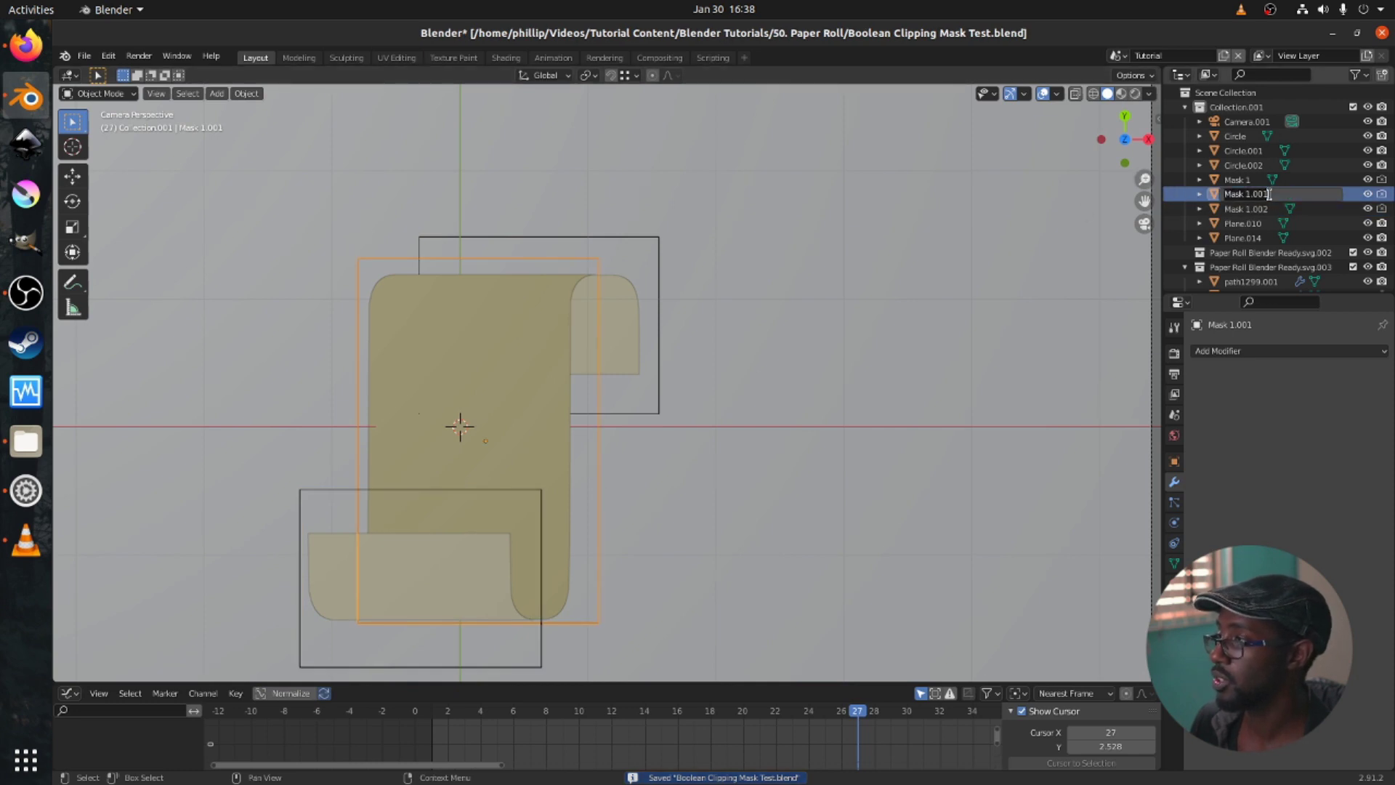
{"action": "key", "text": "BackSpace"}
{"action": "key", "text": "BackSpace"}
{"action": "key", "text": "BackSpace"}
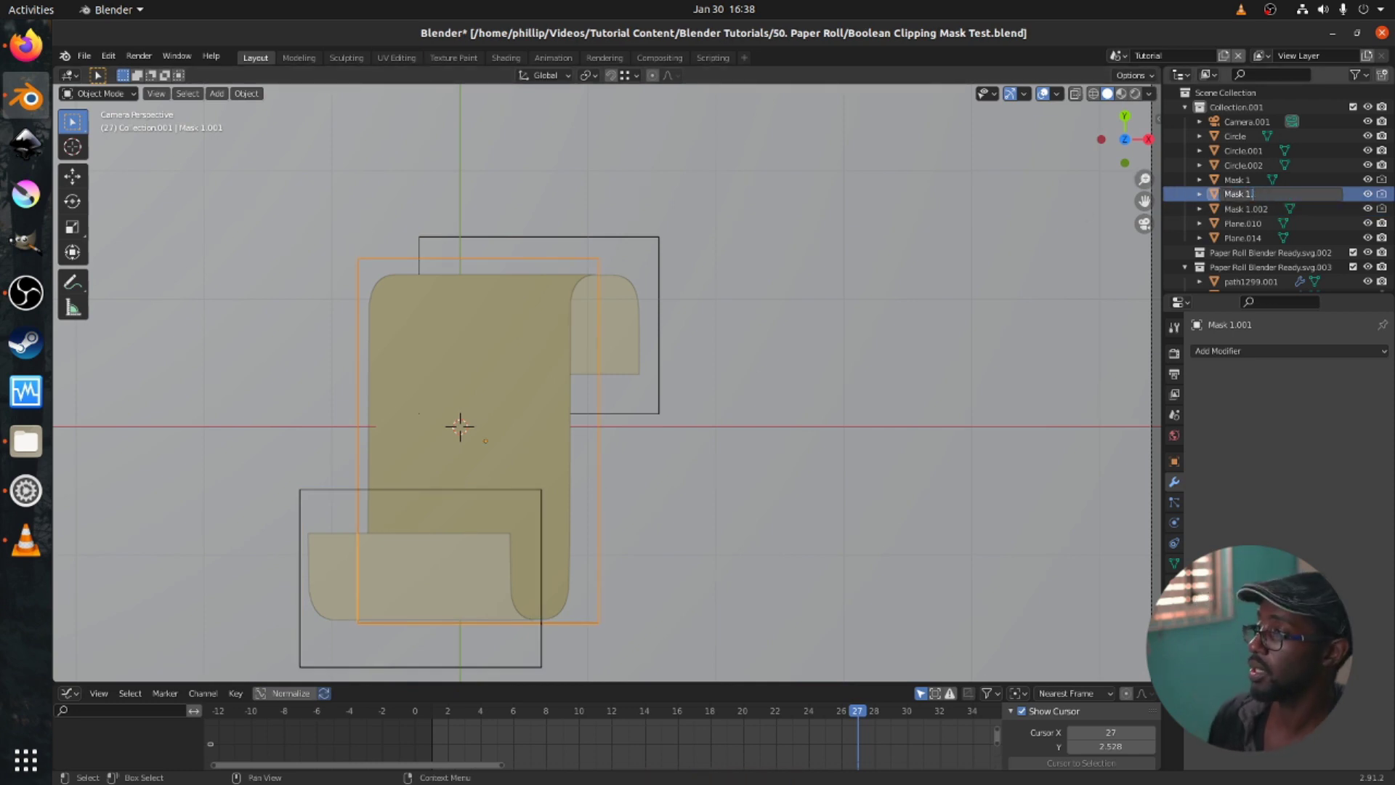
{"action": "type", "text": "2"}
{"action": "key", "text": "Return"}
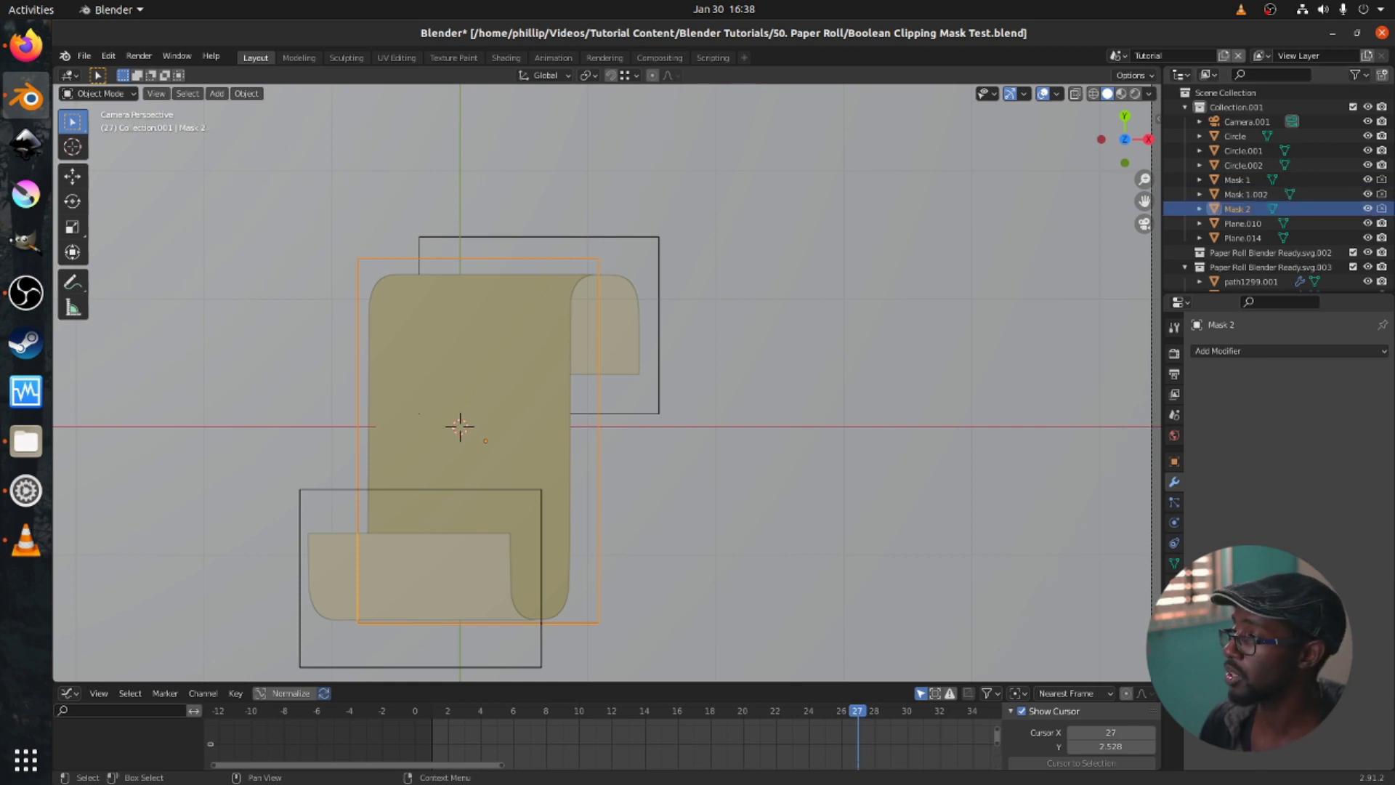
Rename the mask around the lower curl as Mask 3 and save the file.
{"action": "left_click", "coordinate": [1270, 194]}
{"action": "double_click", "coordinate": [1270, 194]}
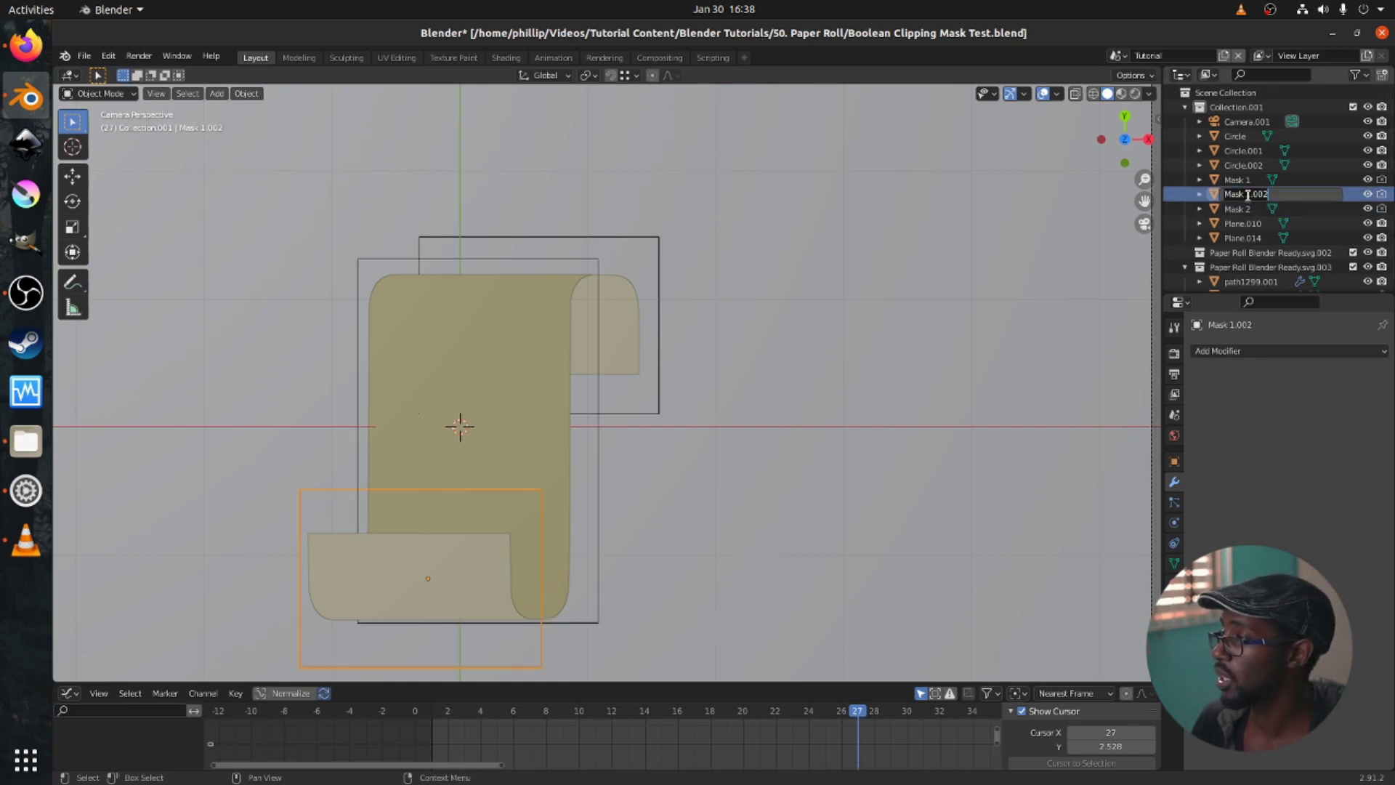
{"action": "left_click", "coordinate": [1244, 194]}
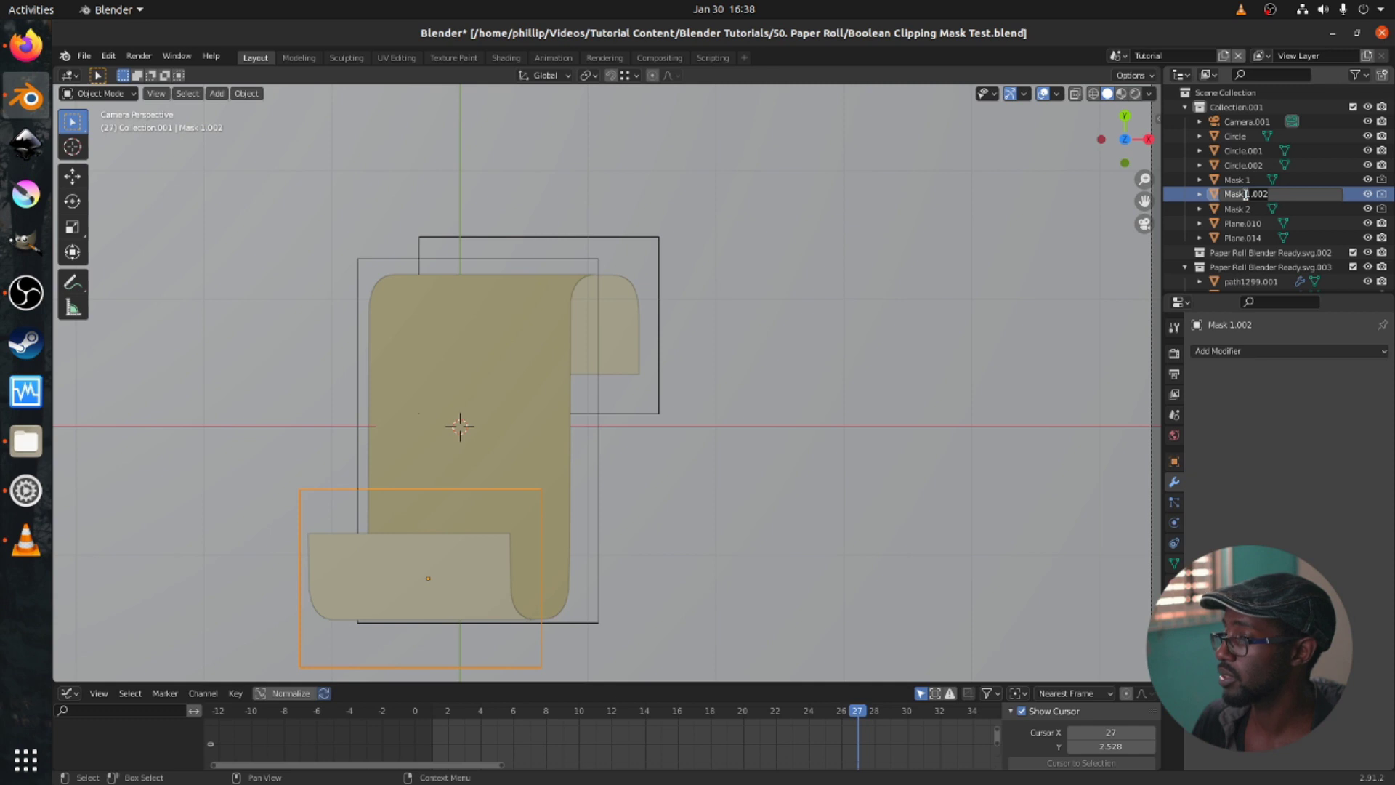
{"action": "type", "text": "3"}
{"action": "key", "text": "Return"}
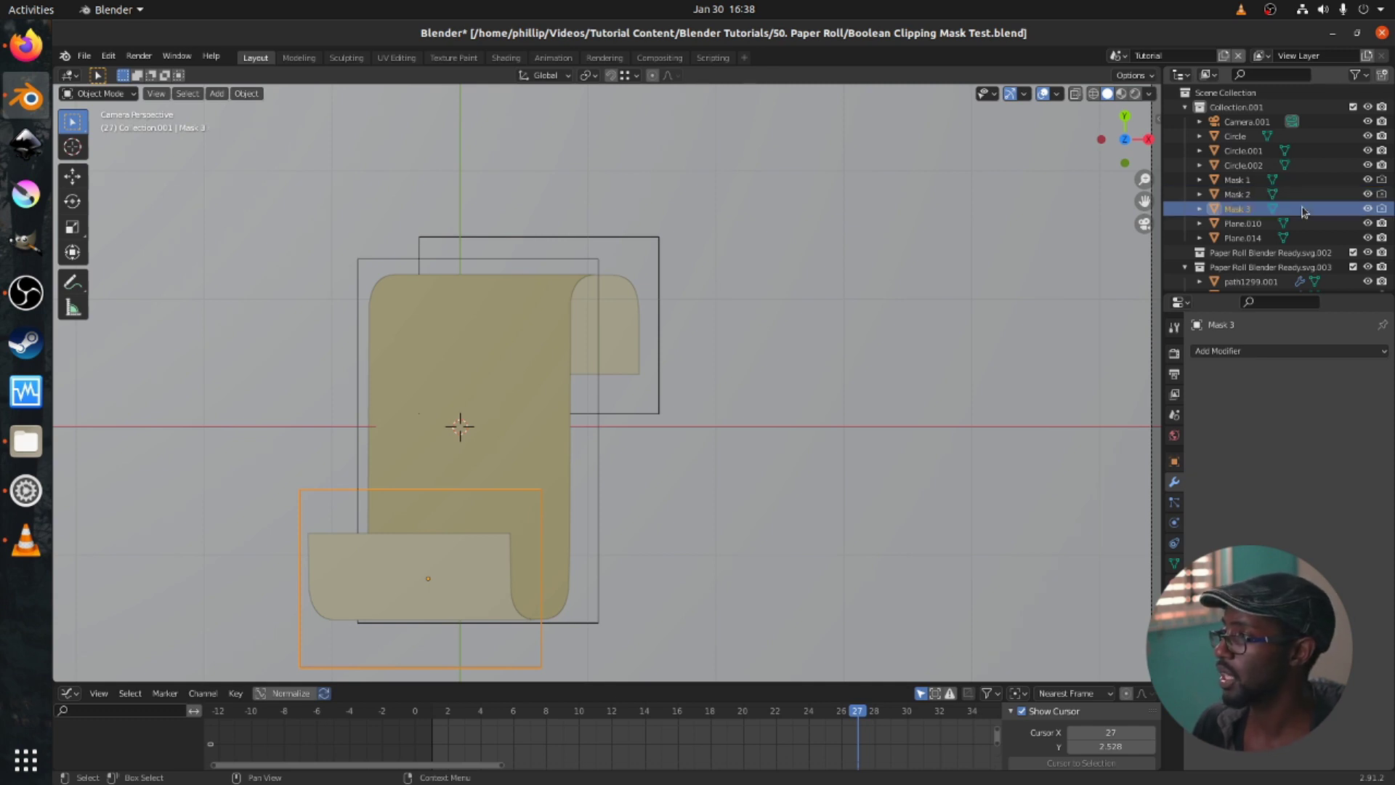
{"action": "key", "text": "ctrl+s"}
Pick Mask 2 as the object of the main sheet's Boolean Intersect modifier.
{"action": "scroll", "coordinate": [574, 421], "scroll_direction": "up", "scroll_amount": 1}
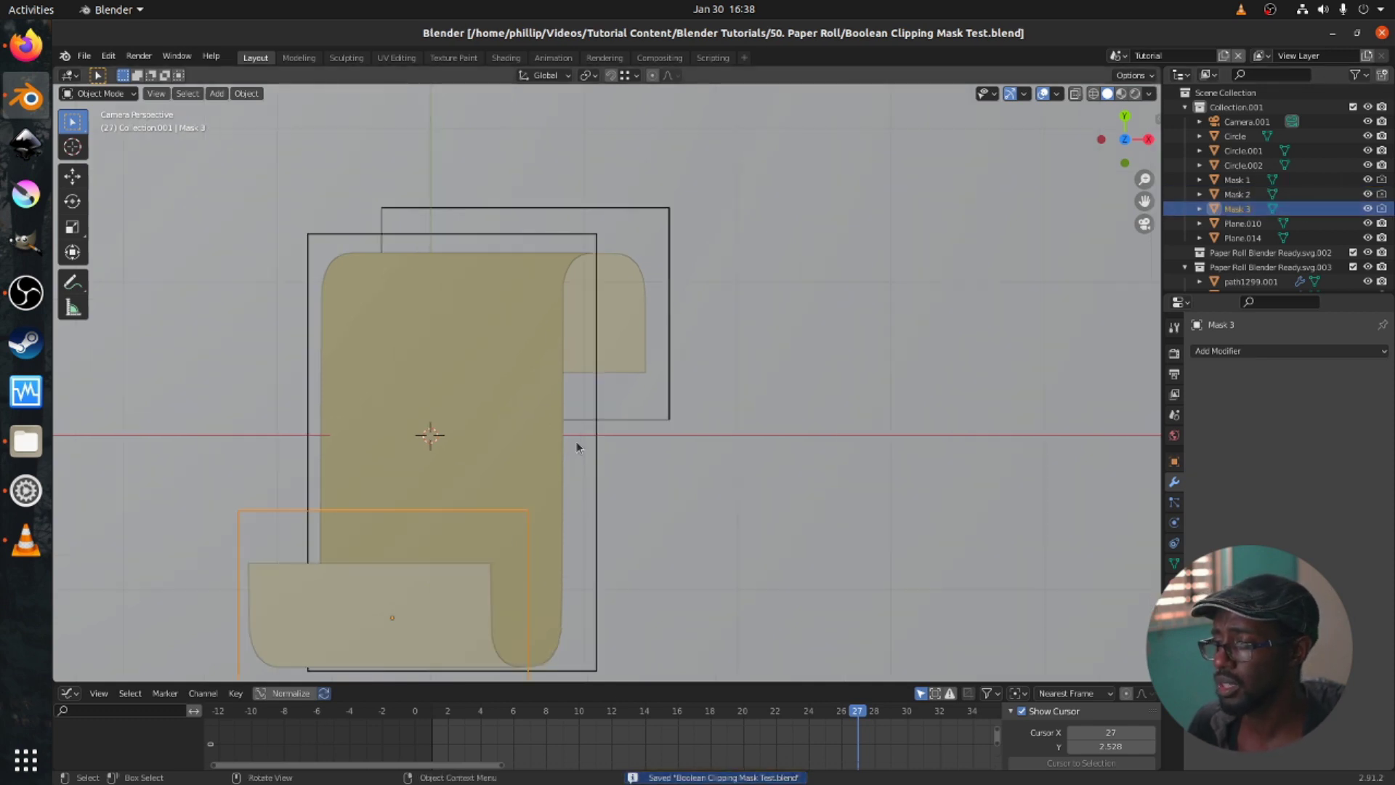
{"action": "left_click", "coordinate": [586, 354]}
{"action": "left_click", "coordinate": [544, 343]}
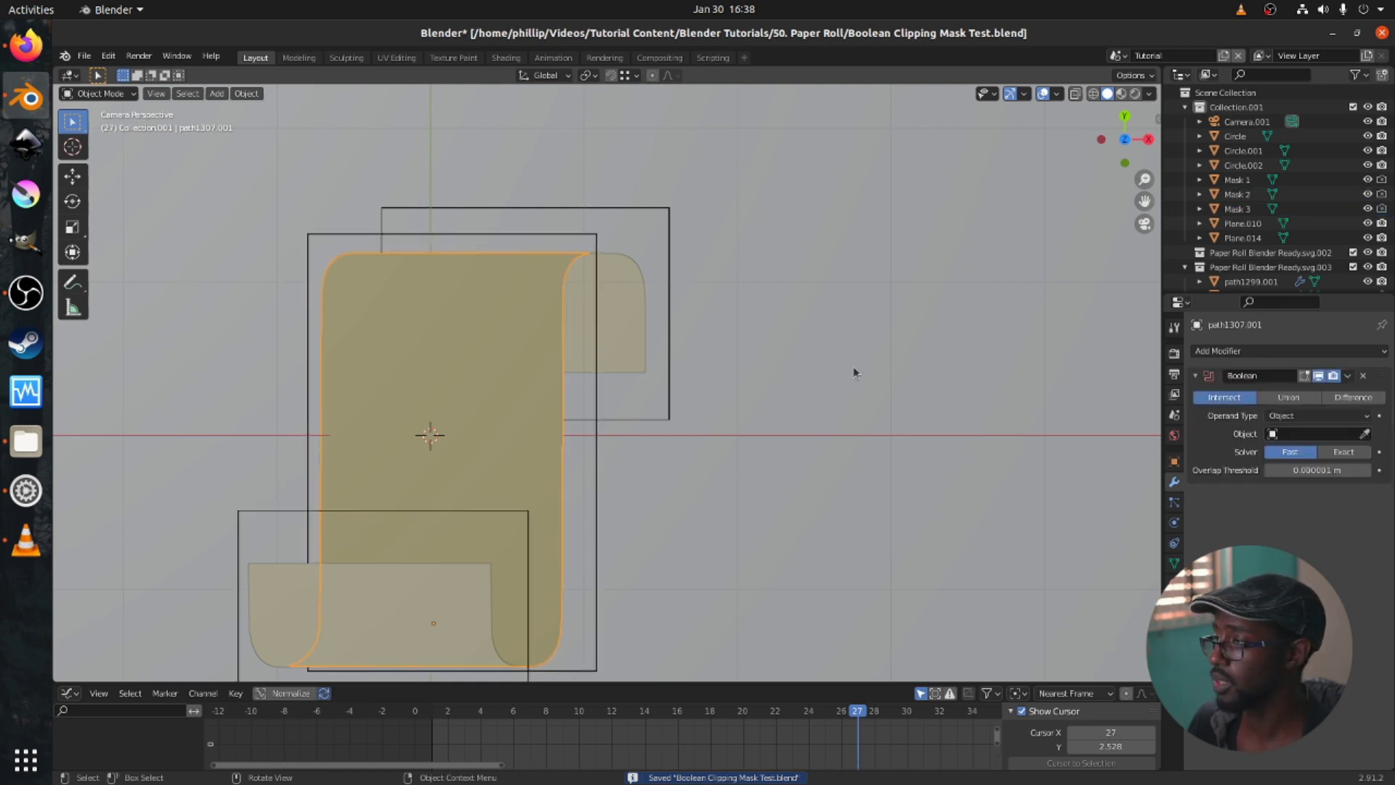
{"action": "left_click", "coordinate": [1365, 435]}
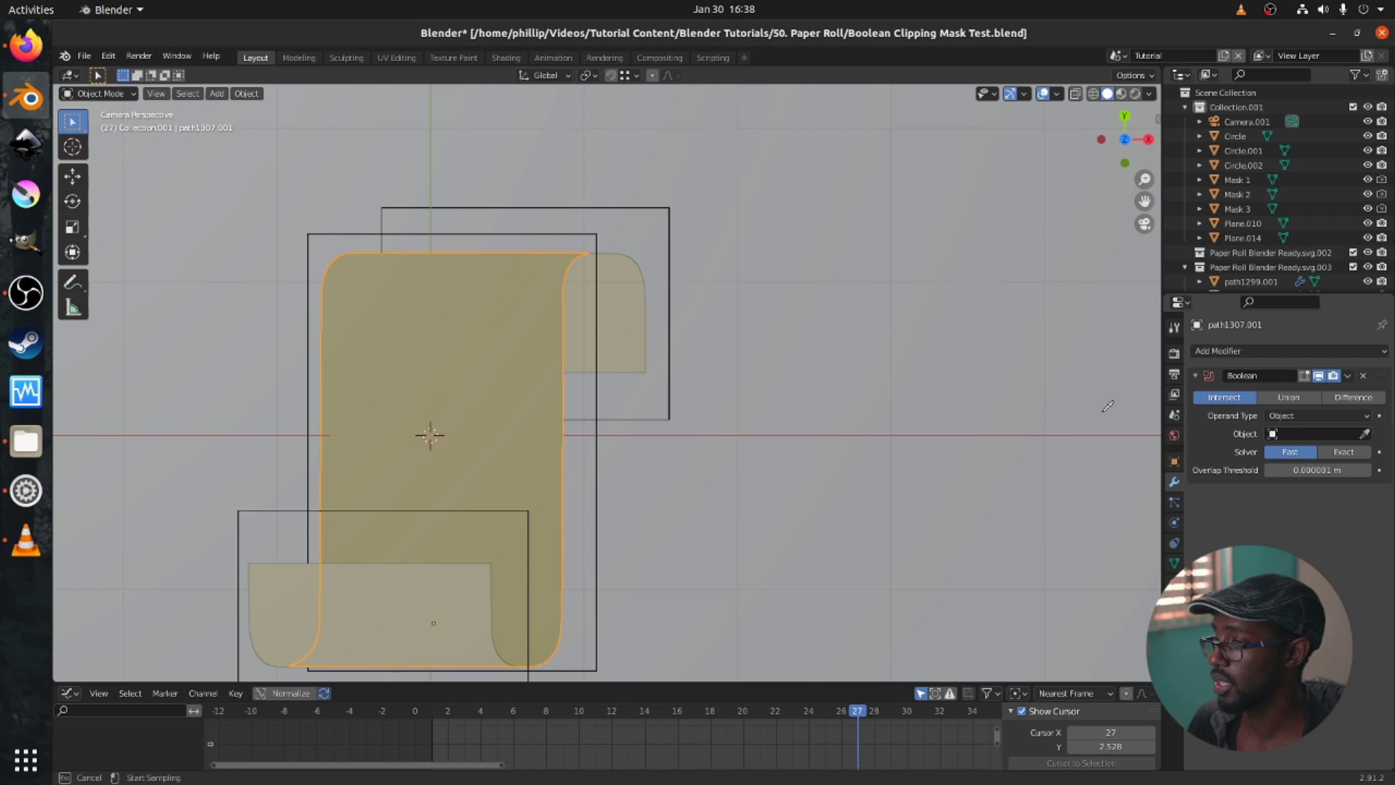
{"action": "left_click", "coordinate": [596, 454]}
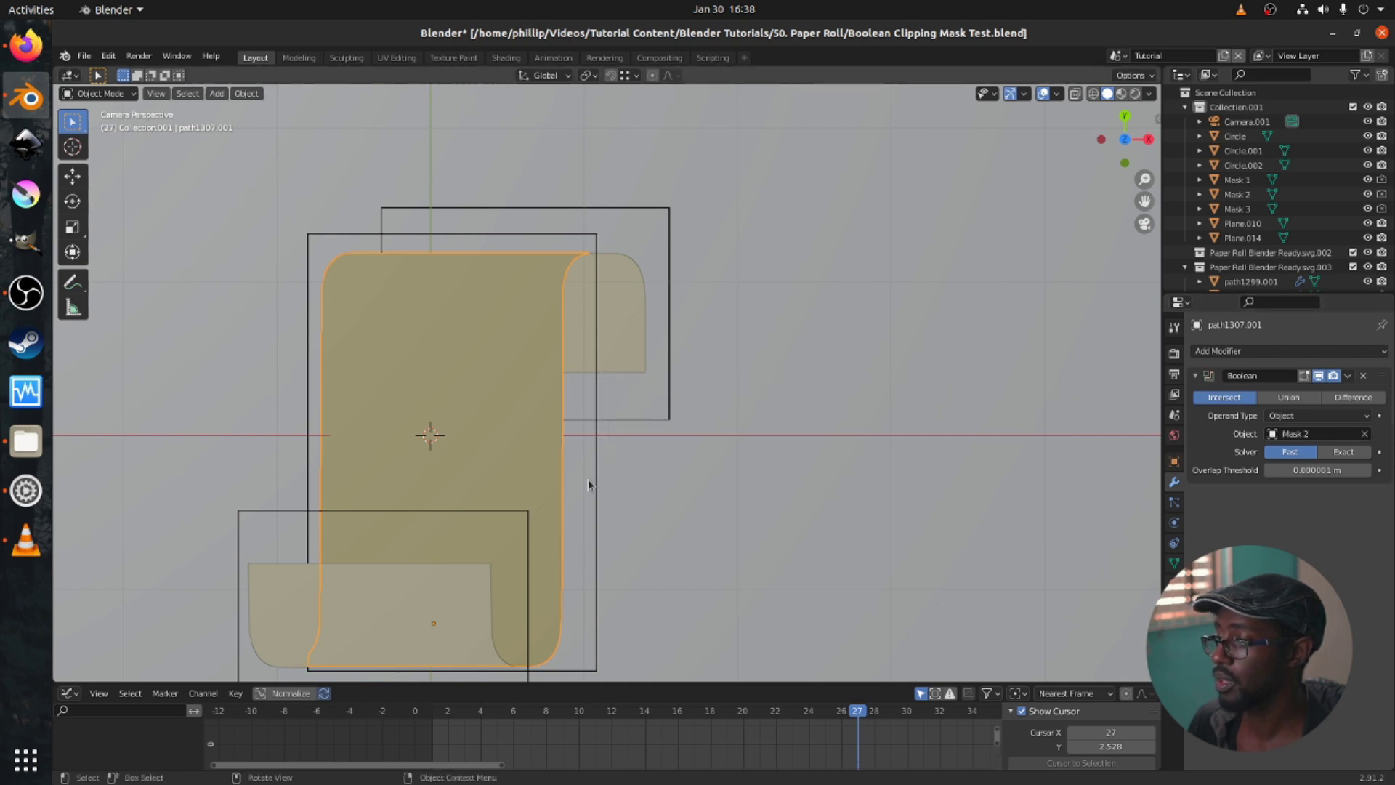
Pick Mask 3 as the object of the lower curl's Boolean Intersect modifier.
{"action": "left_click", "coordinate": [475, 590]}
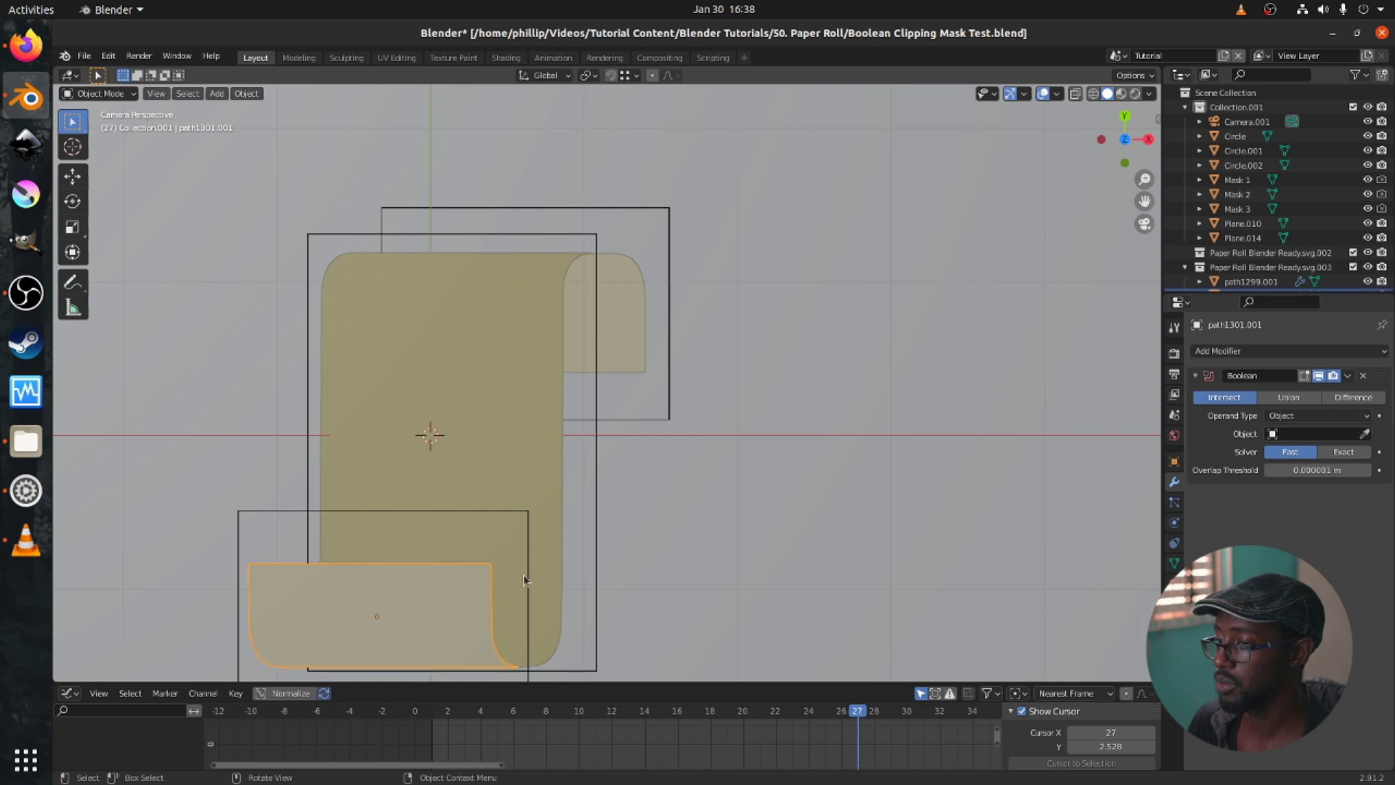
{"action": "left_click", "coordinate": [1364, 435]}
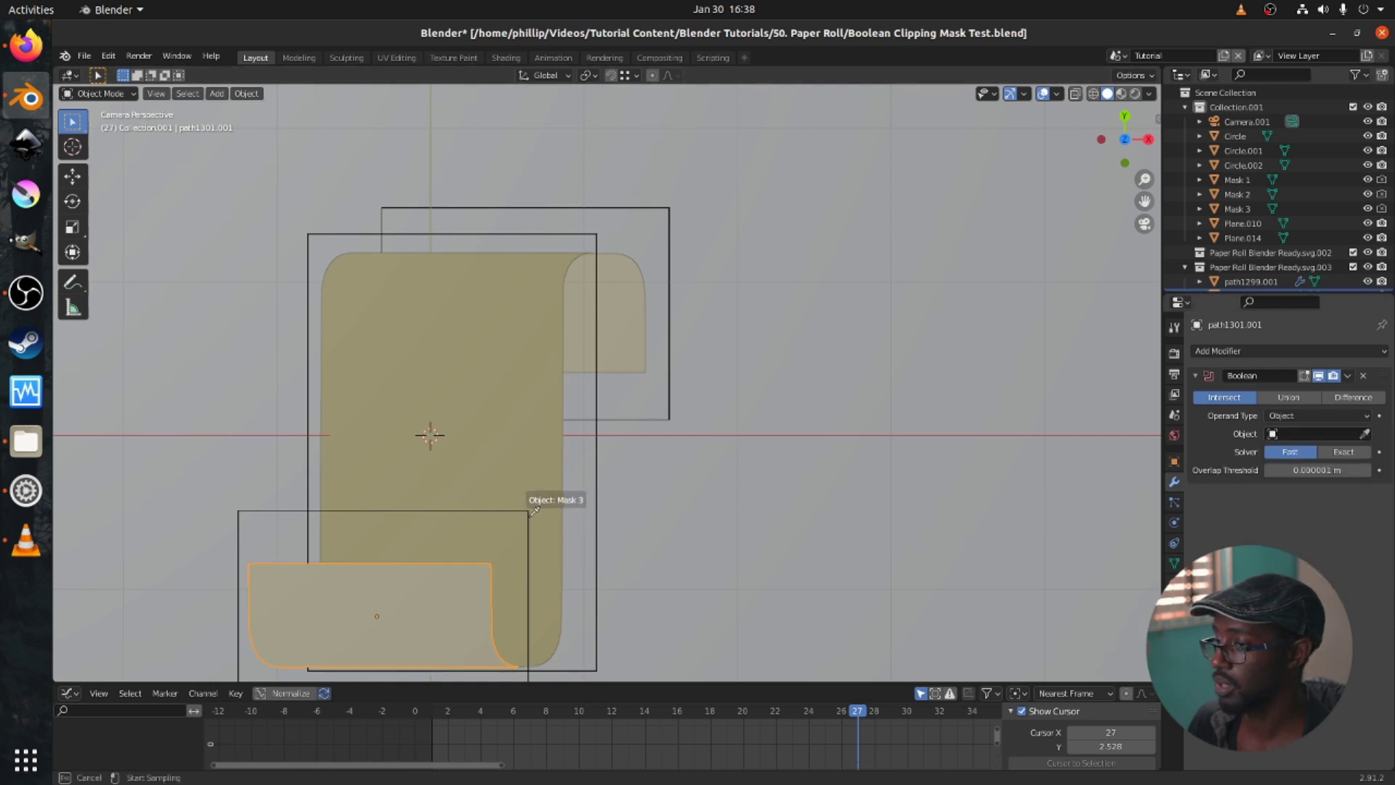
{"action": "left_click", "coordinate": [489, 512]}
{"action": "scroll", "coordinate": [763, 407], "scroll_direction": "down", "scroll_amount": 1}
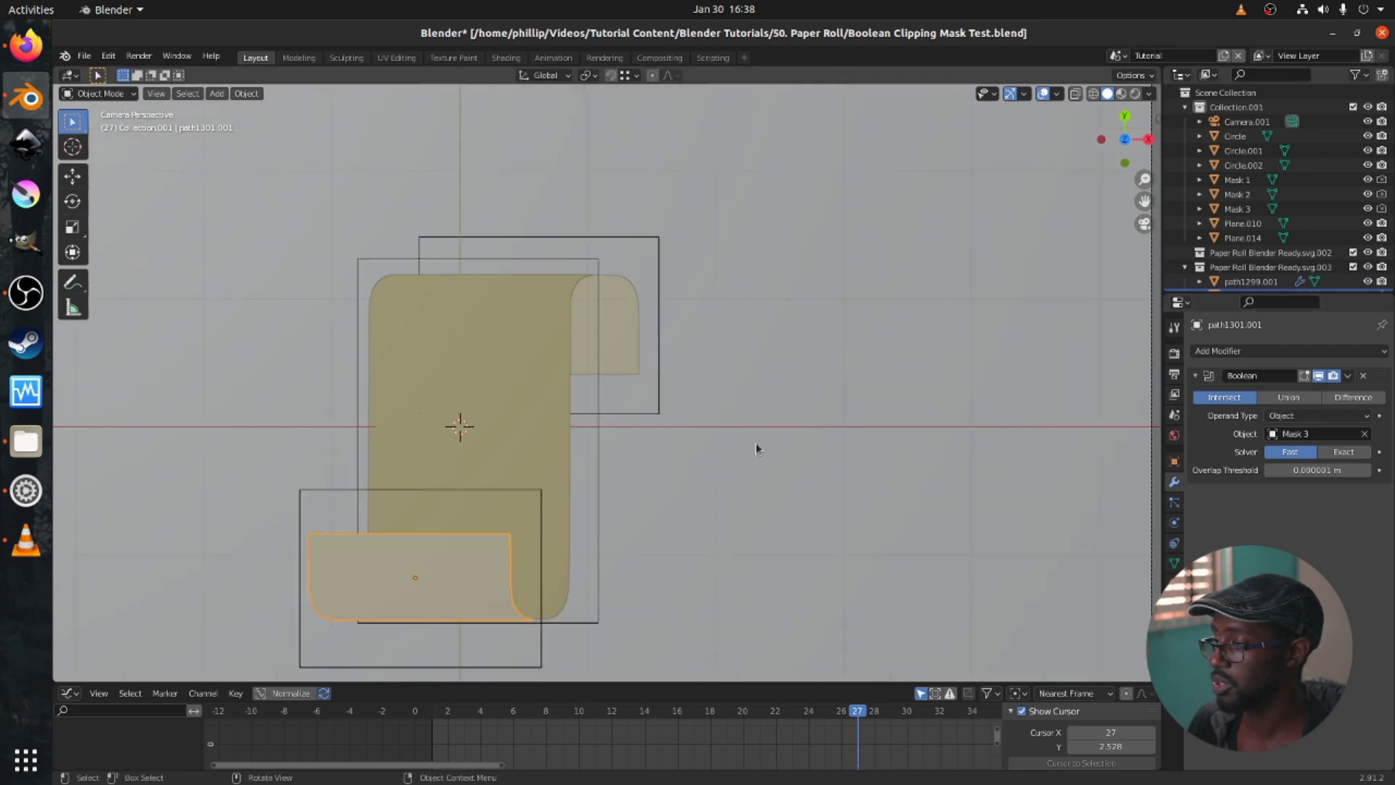
Show the whole camera frame and enlarge the Graph Editor below the 3D viewport.
{"action": "scroll", "coordinate": [584, 477], "scroll_direction": "down", "scroll_amount": 1}
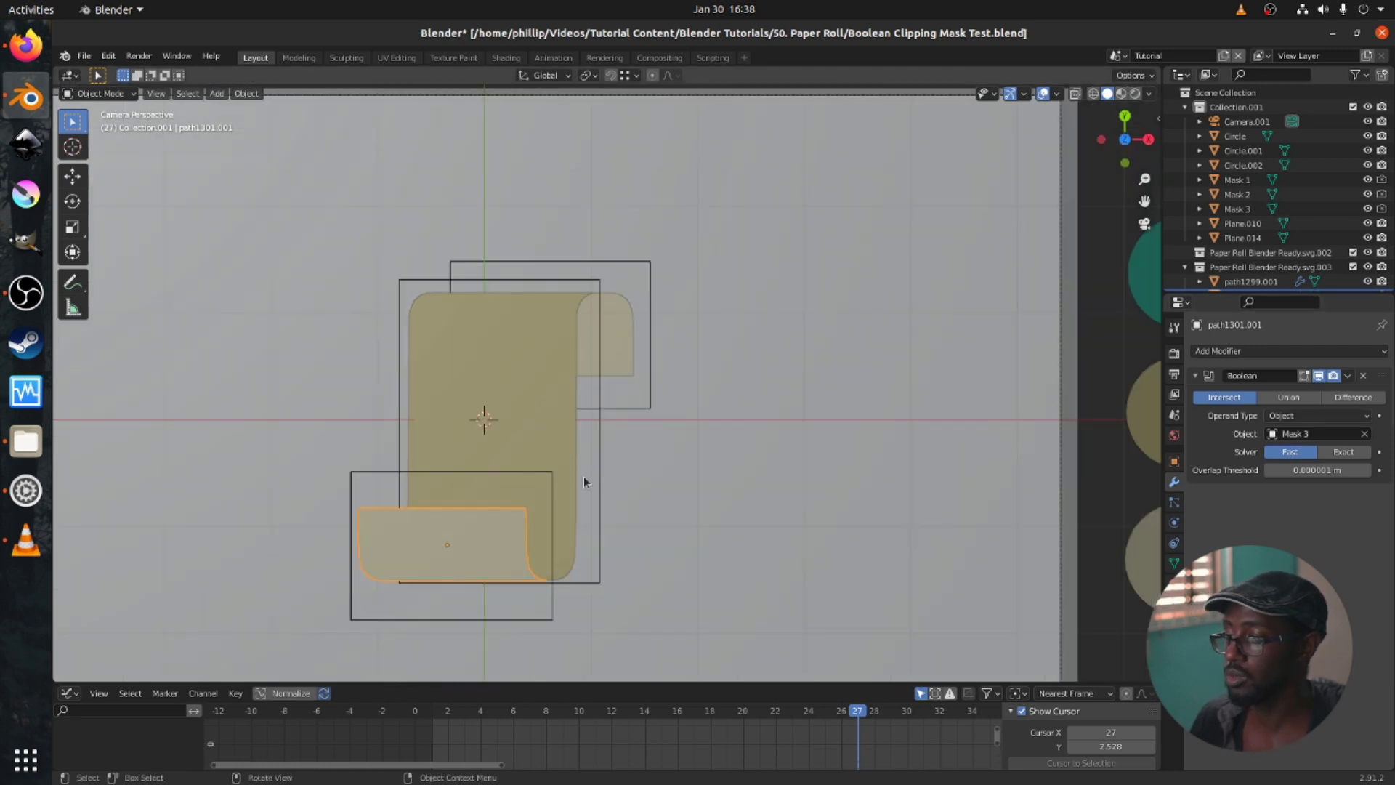
{"action": "scroll", "coordinate": [584, 481], "scroll_direction": "down", "scroll_amount": 1}
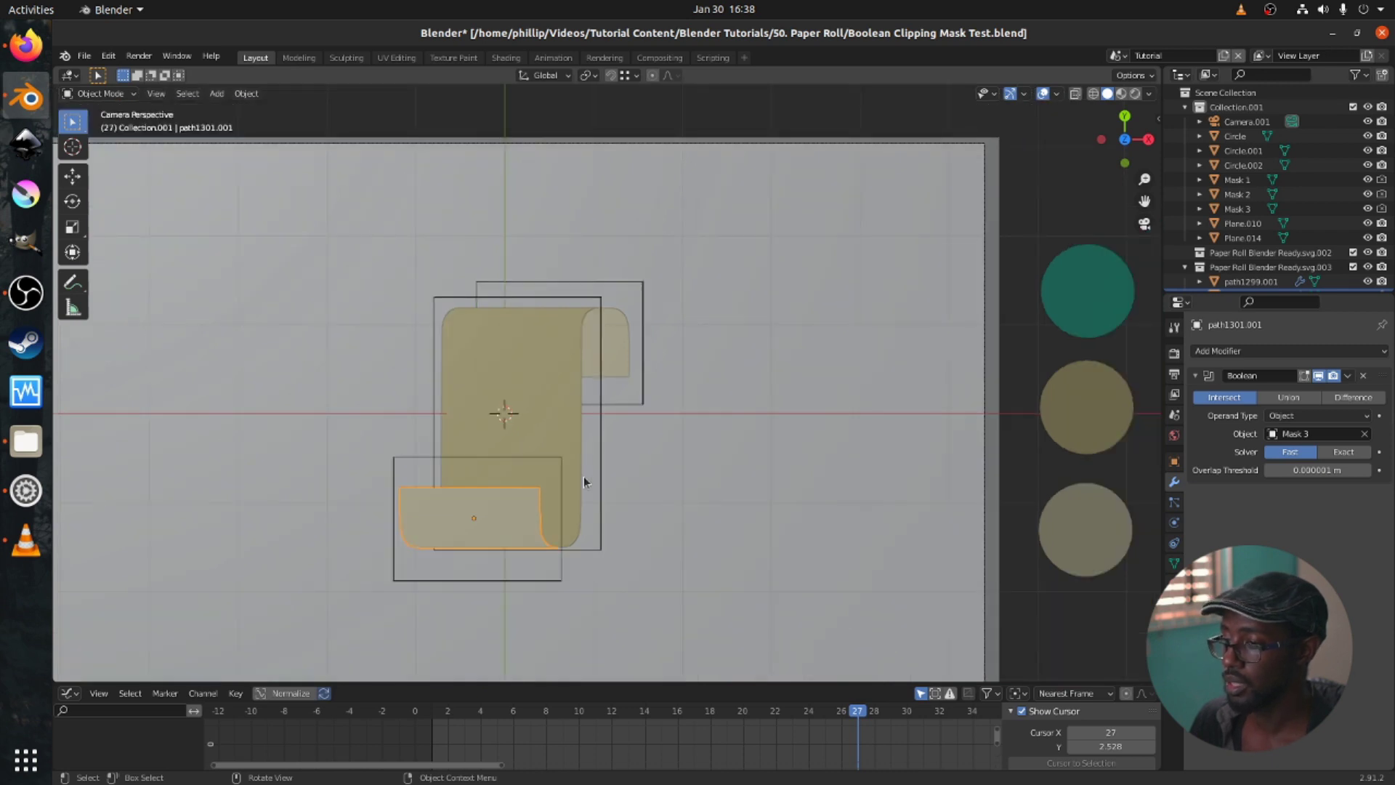
{"action": "scroll", "coordinate": [583, 473], "scroll_direction": "down", "scroll_amount": 1}
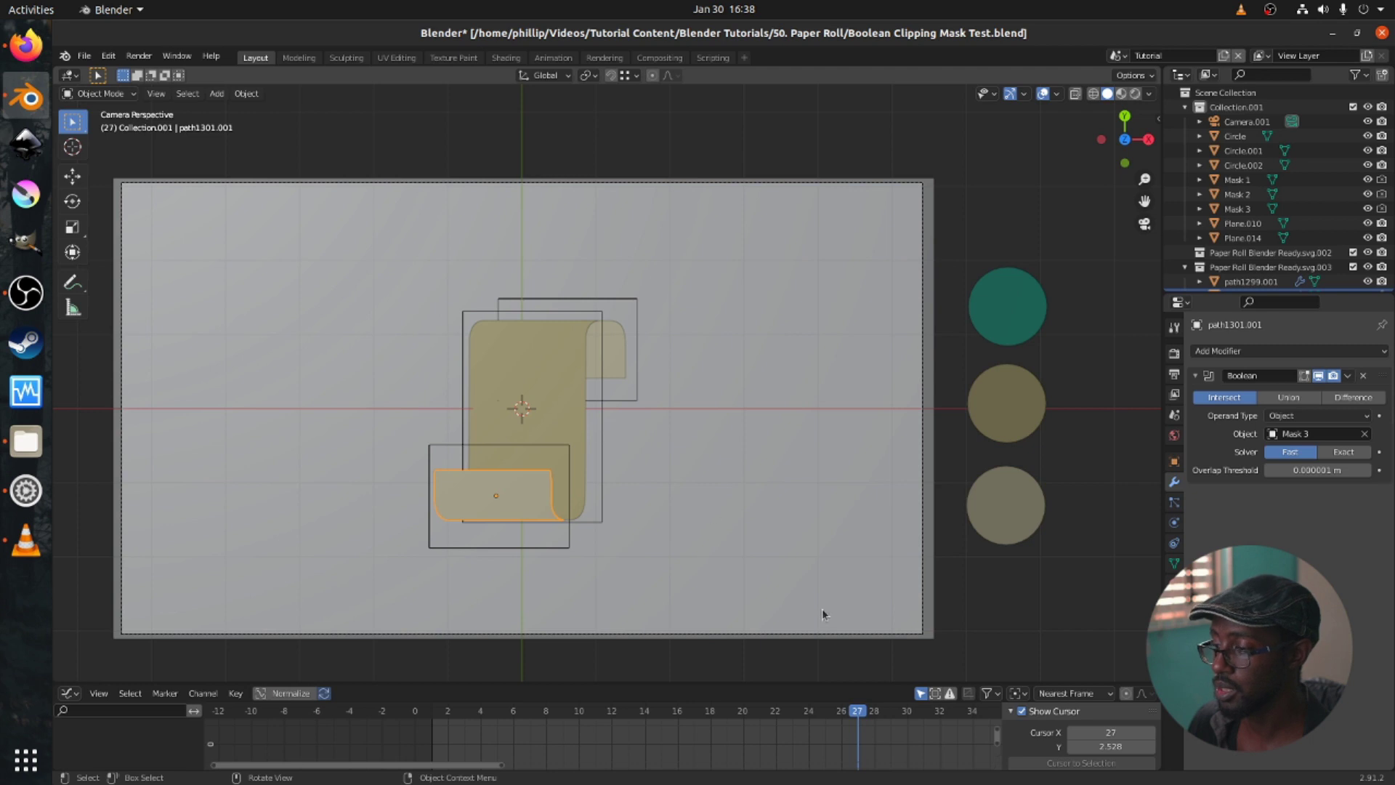
{"action": "left_click_drag", "start_coordinate": [568, 685], "coordinate": [585, 576]}
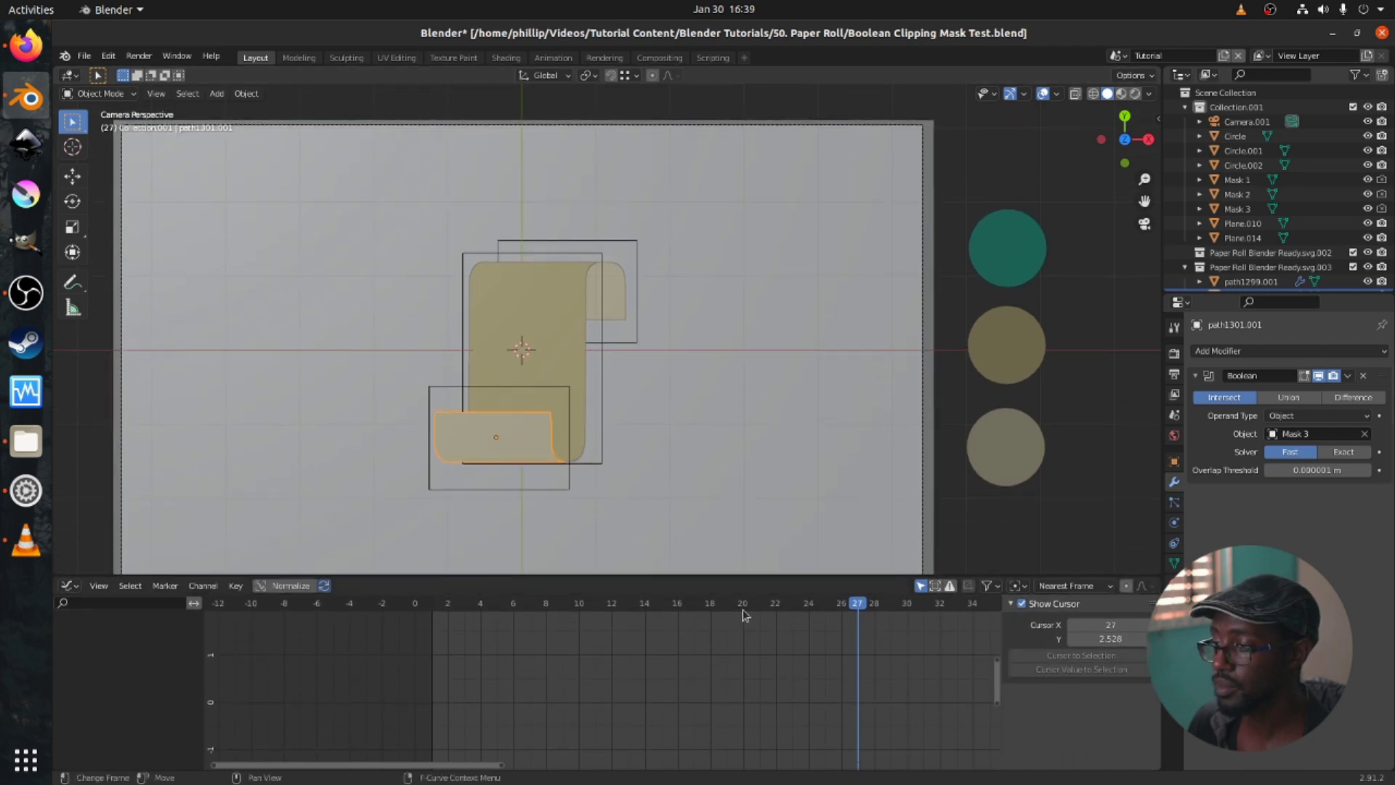
Move the playhead to frame 0 and show the Transform values in the object properties.
{"action": "left_click", "coordinate": [433, 604]}
{"action": "scroll", "coordinate": [449, 626], "scroll_direction": "up", "scroll_amount": 1}
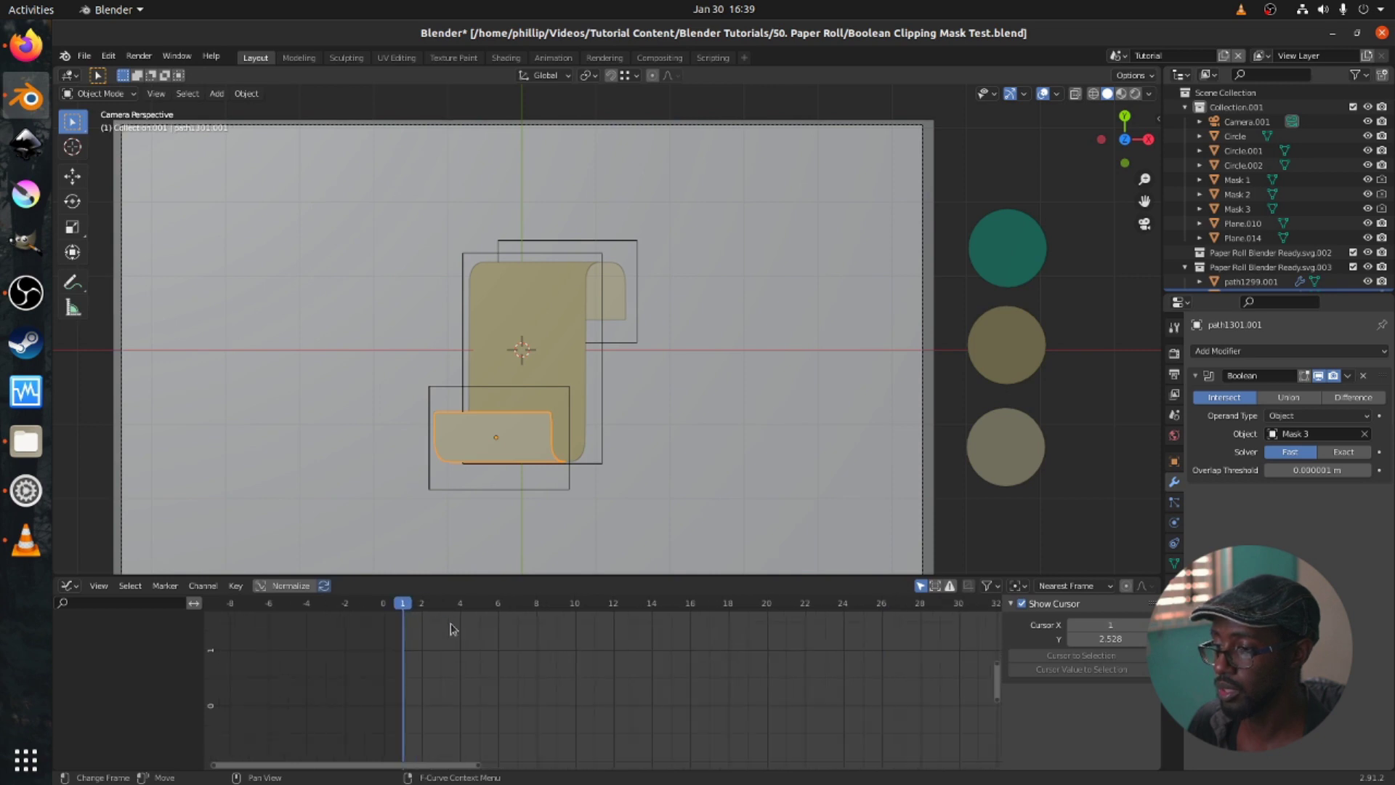
{"action": "scroll", "coordinate": [451, 629], "scroll_direction": "down", "scroll_amount": 1}
{"action": "left_click", "coordinate": [407, 609]}
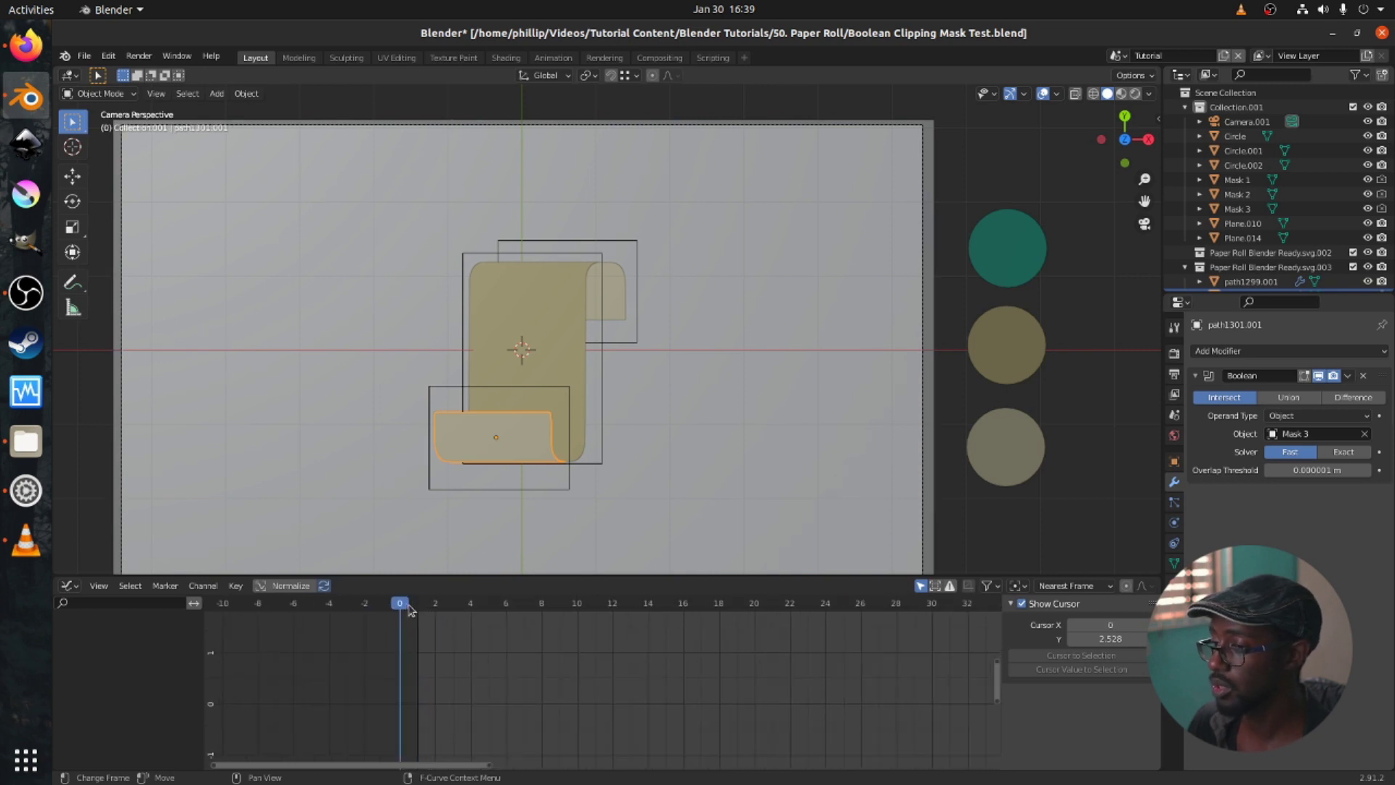
{"action": "left_click", "coordinate": [1174, 462]}
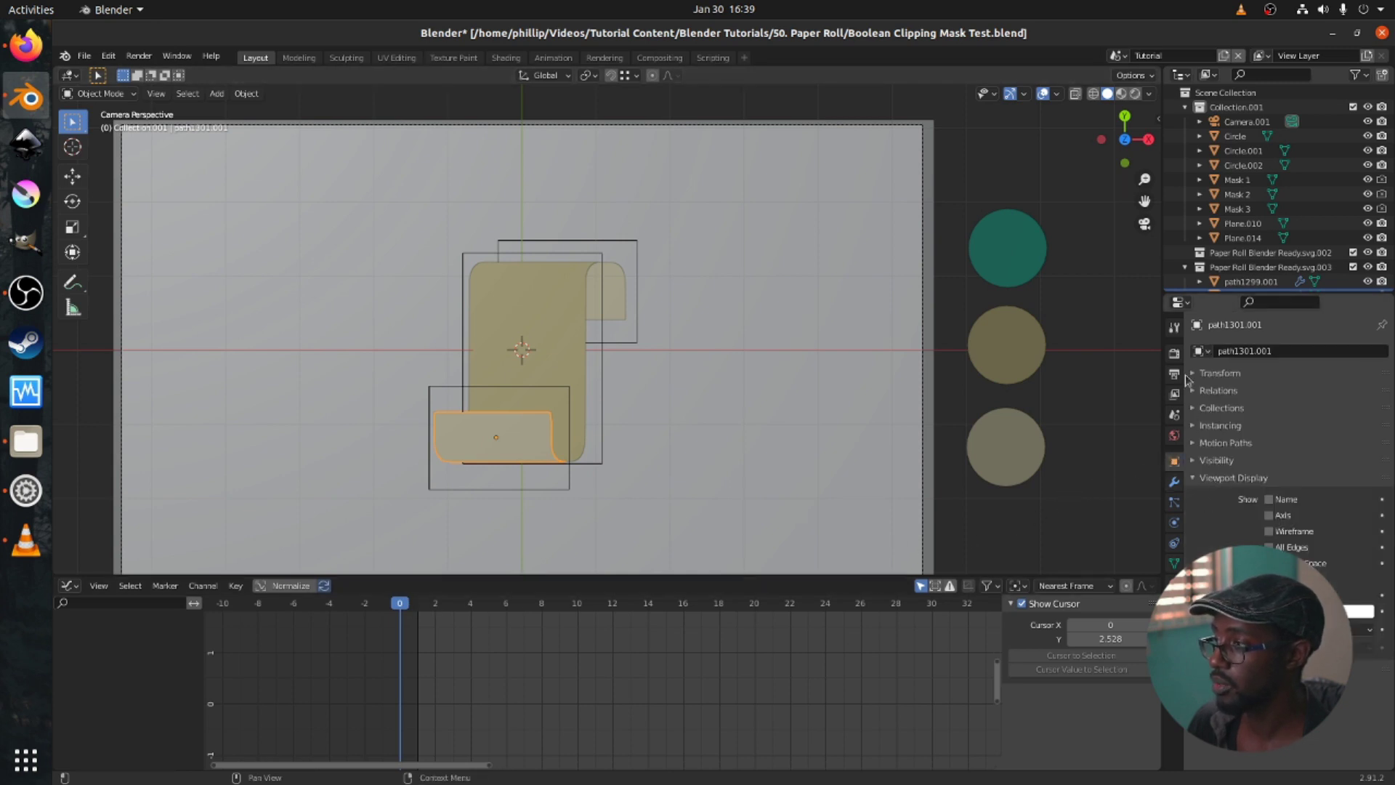
{"action": "left_click", "coordinate": [1199, 478]}
{"action": "left_click", "coordinate": [1198, 377]}
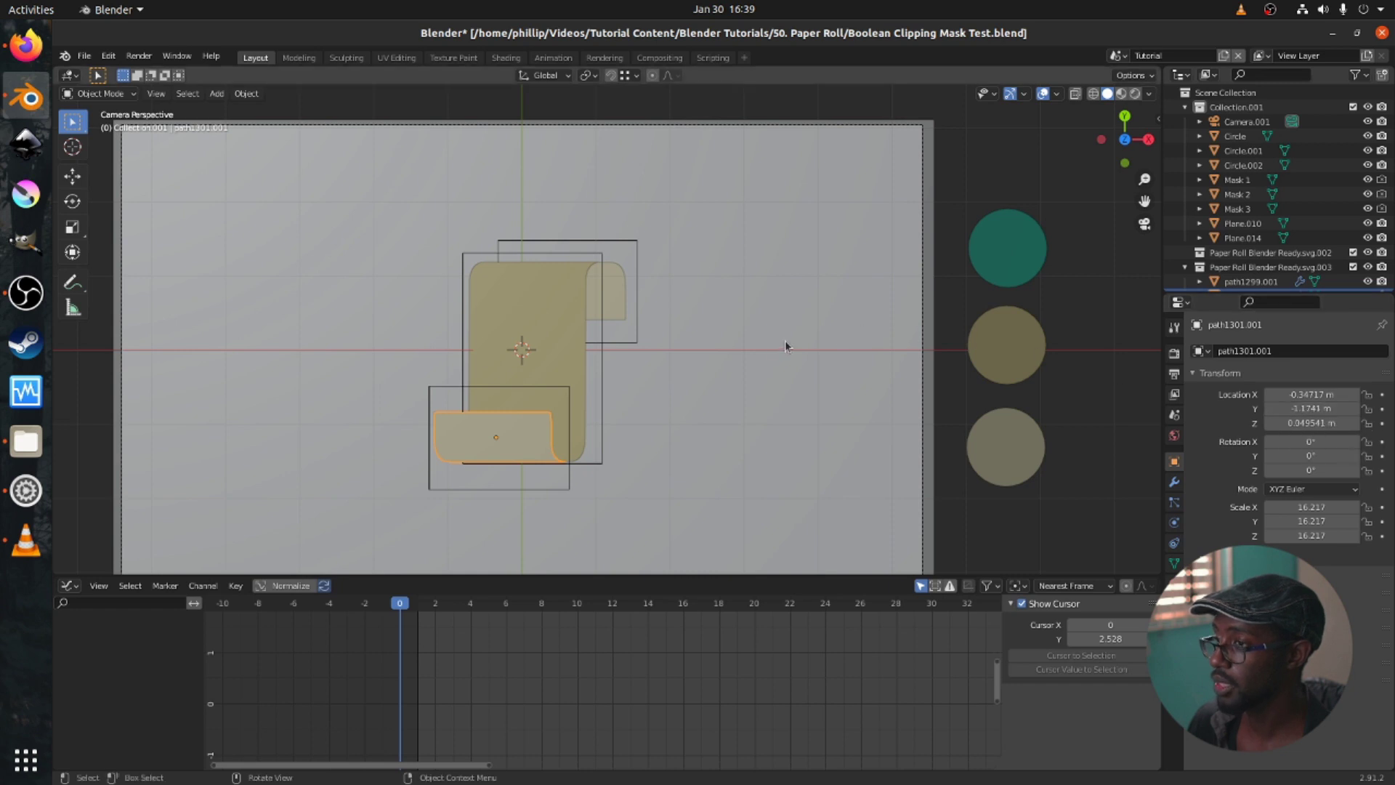
Move Mask 1 down to a Y location of about -0.364 m and insert a single keyframe for Location Y at frame 0.
{"action": "left_click", "coordinate": [620, 339]}
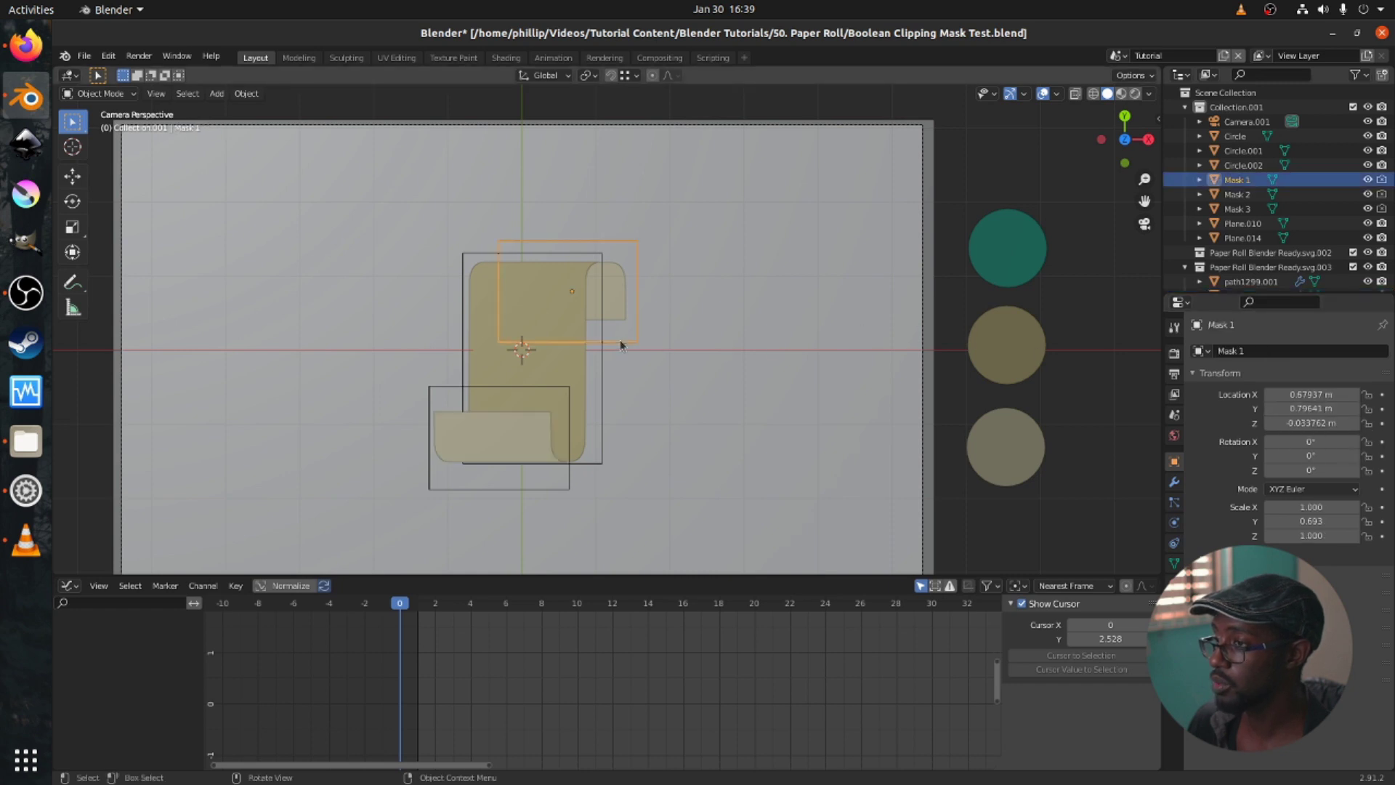
{"action": "left_click_drag", "start_coordinate": [1301, 408], "coordinate": [1210, 408]}
{"action": "right_click", "coordinate": [1272, 411]}
{"action": "left_click", "coordinate": [1221, 427]}
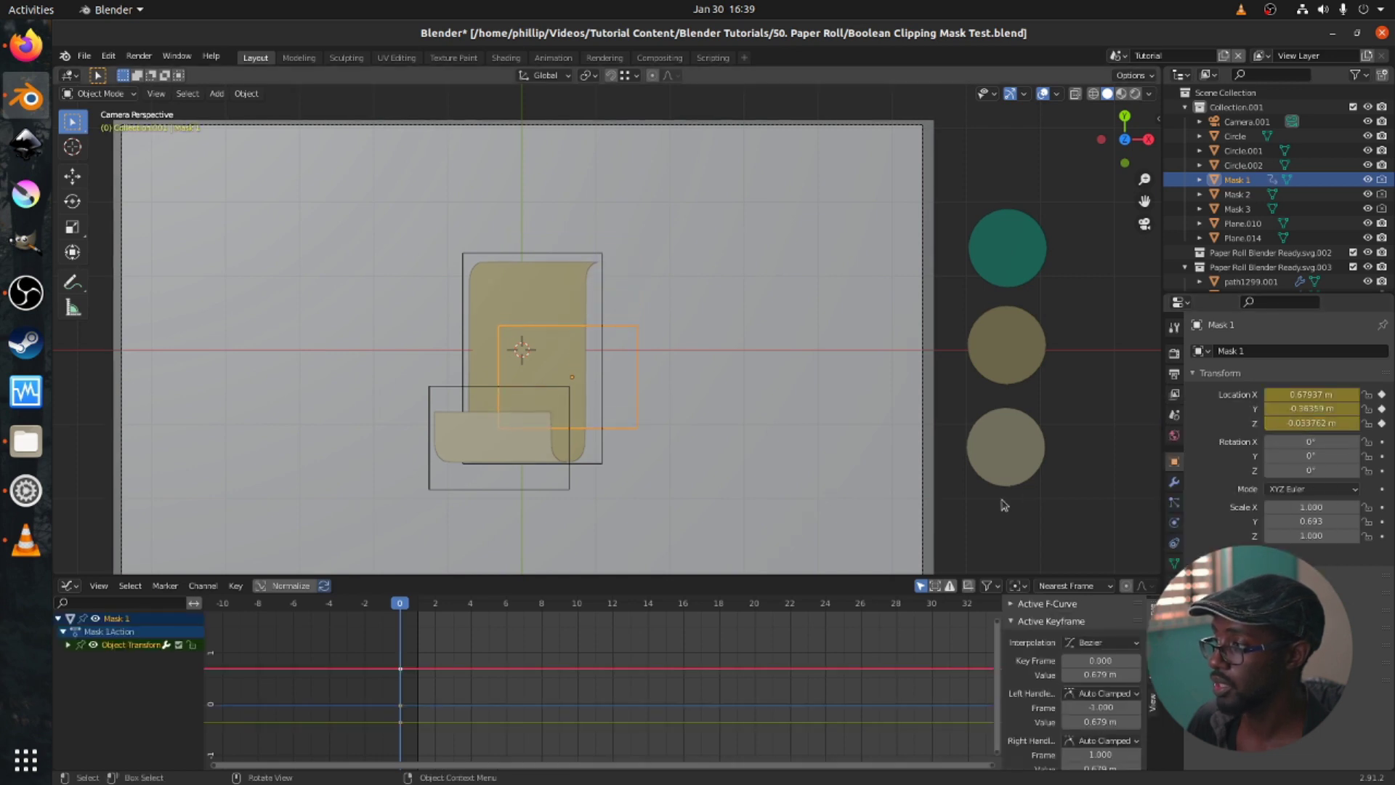
{"action": "key", "text": "ctrl+z"}
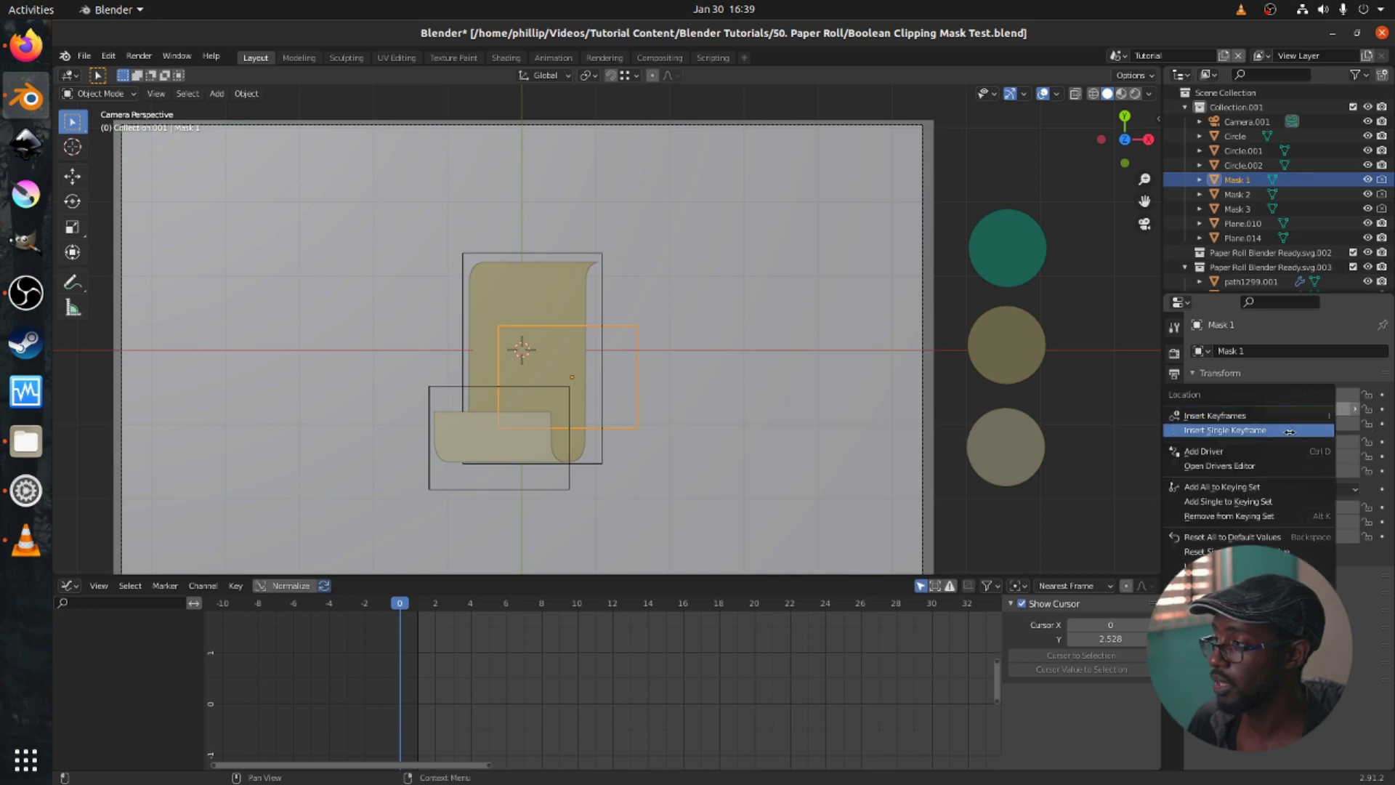
{"action": "left_click", "coordinate": [1291, 430]}
At frame 5, raise Mask 1 to a Y location of about 0.706 m and keyframe it.
{"action": "left_click_drag", "start_coordinate": [405, 607], "coordinate": [488, 609]}
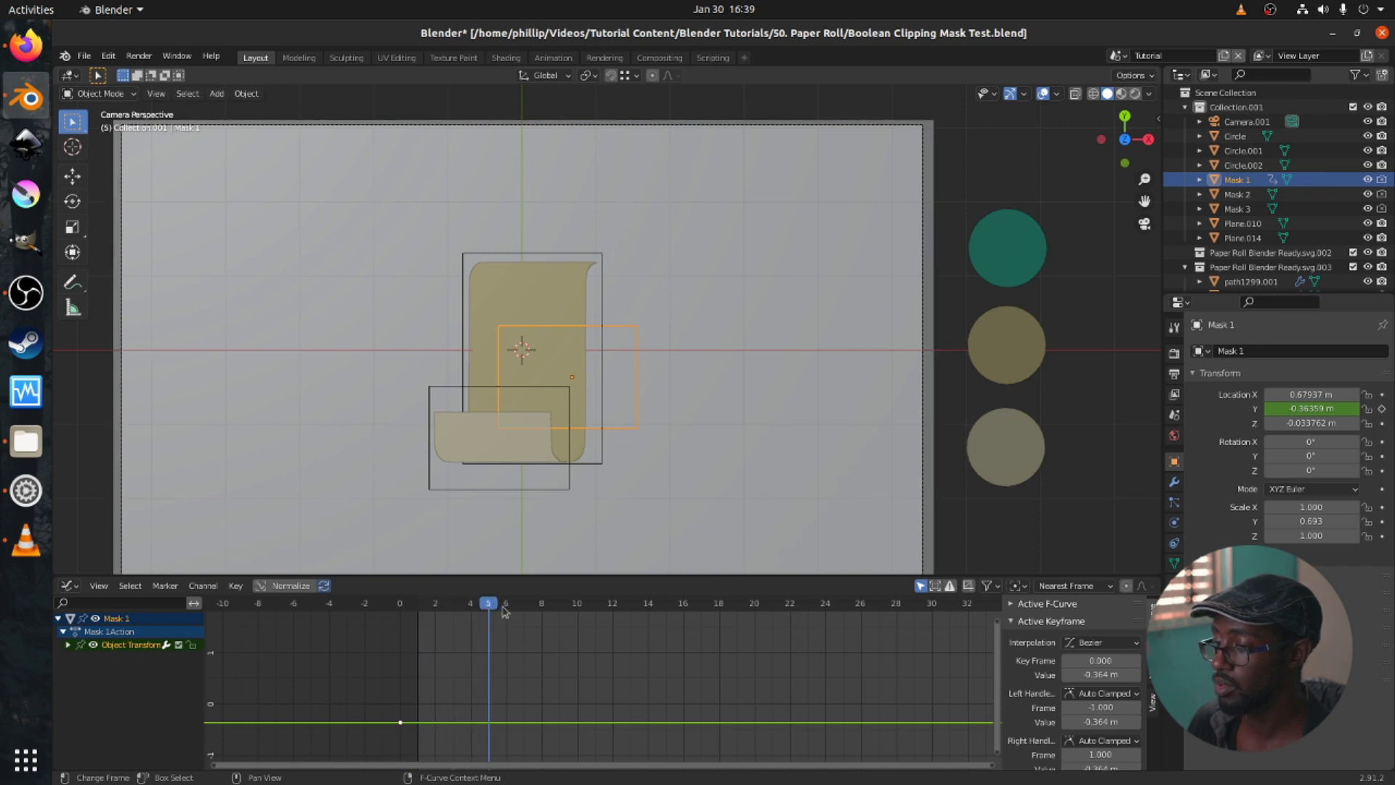
{"action": "mouse_move", "coordinate": [1308, 408]}
{"action": "left_mouse_down"}
{"action": "mouse_move", "coordinate": [1362, 409]}
{"action": "mouse_move", "coordinate": [1308, 410]}
{"action": "left_mouse_up"}
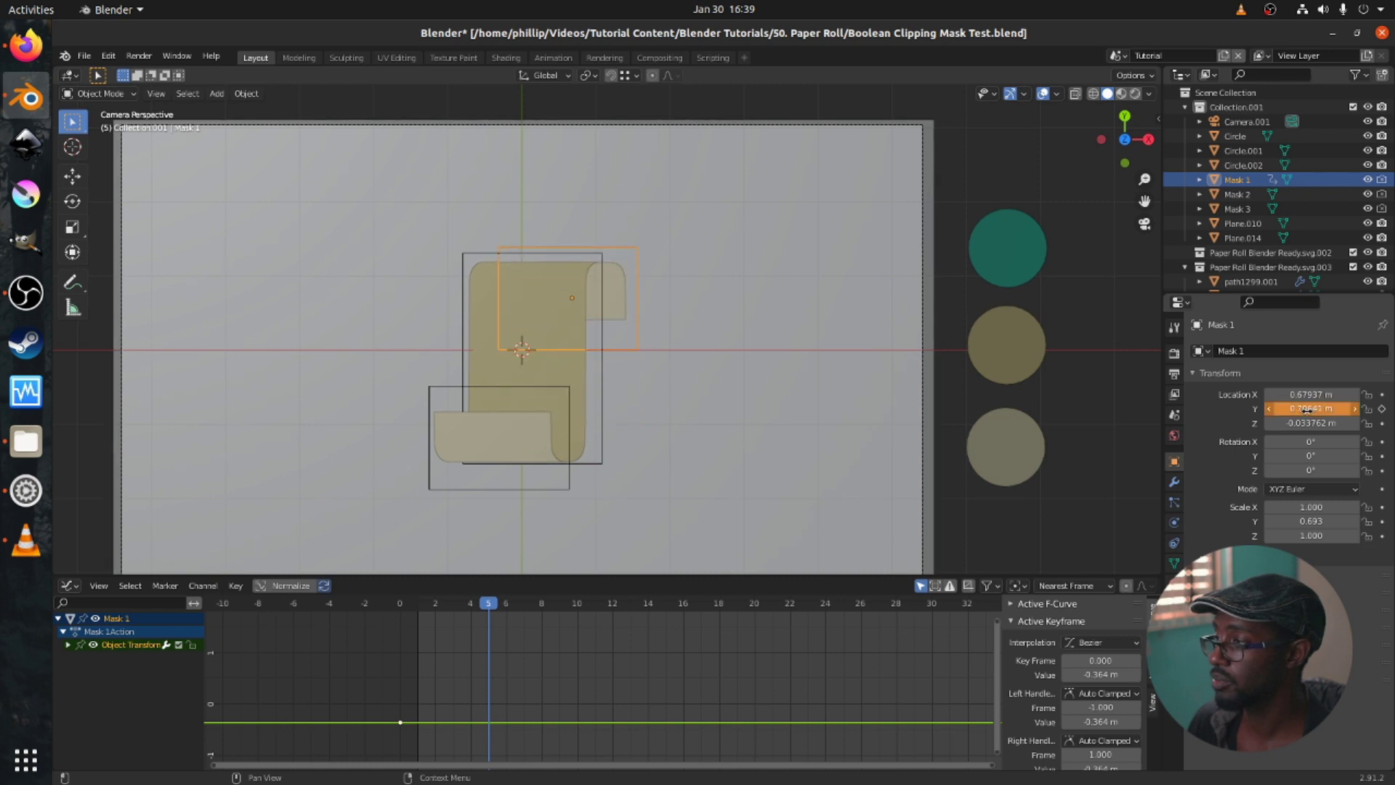
{"action": "right_click", "coordinate": [1308, 409]}
{"action": "left_click", "coordinate": [1307, 411]}
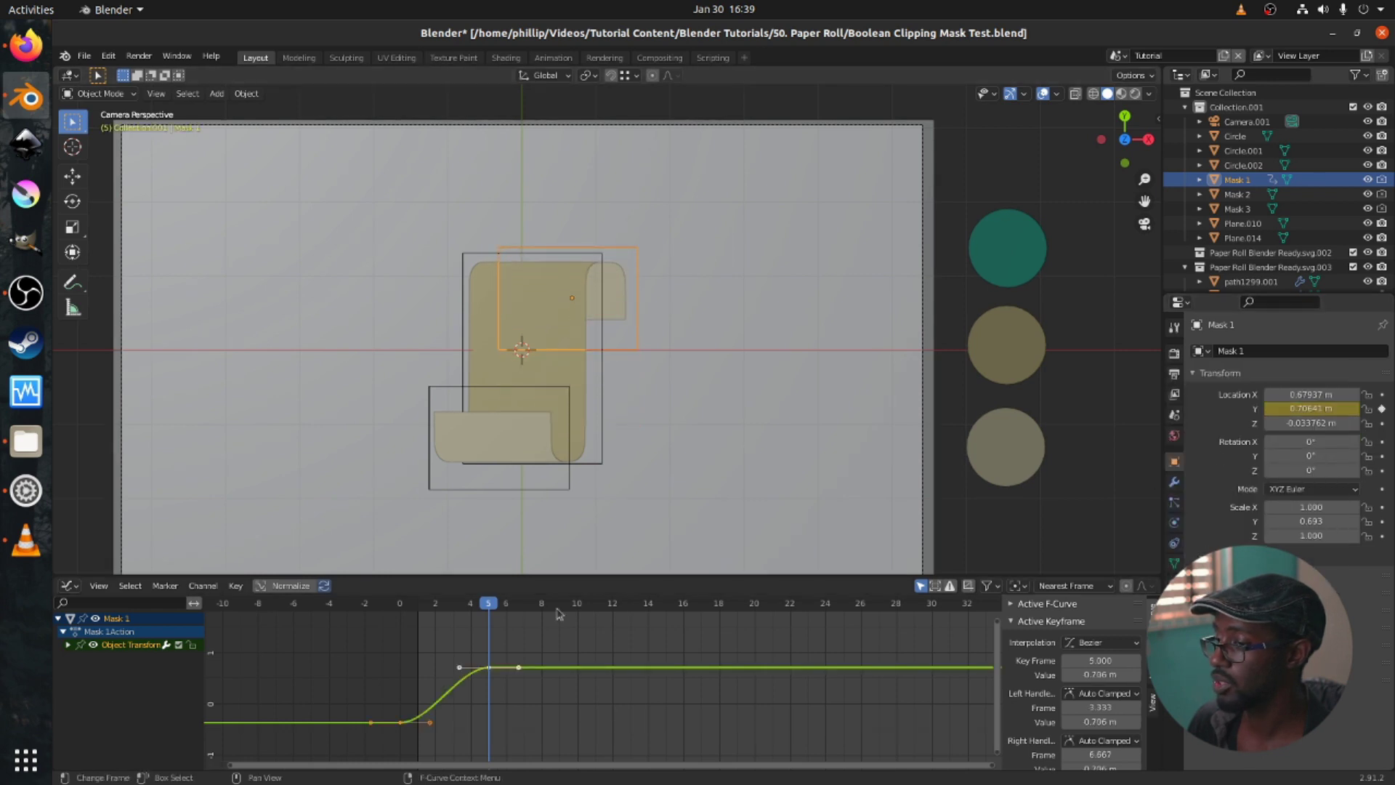
Play back Mask 1's motion and move its second keyframe along the time axis to frame 8.
{"action": "left_click", "coordinate": [419, 607]}
{"action": "key", "text": "space"}
{"action": "key", "text": "space"}
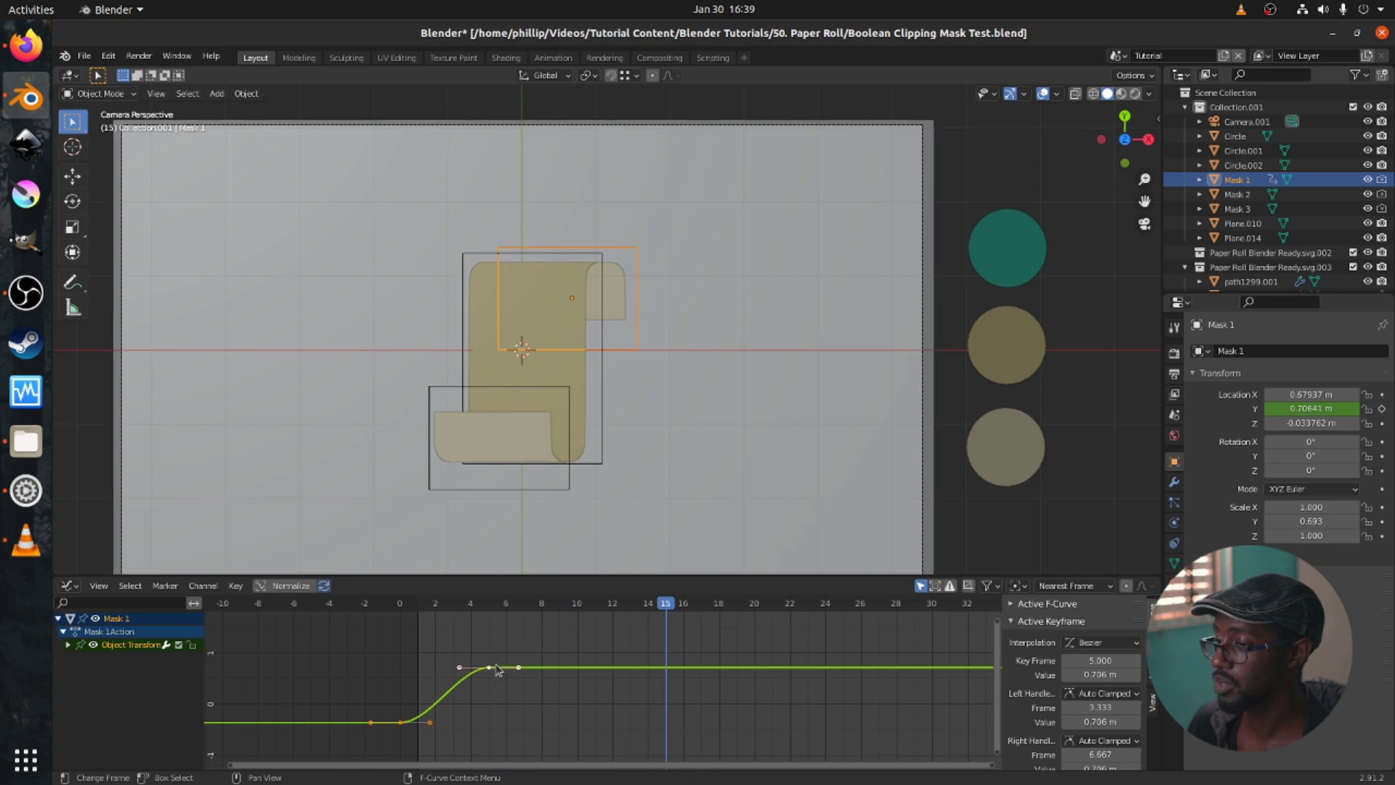
{"action": "left_click", "coordinate": [489, 669]}
{"action": "key", "text": "g"}
{"action": "key", "text": "x"}
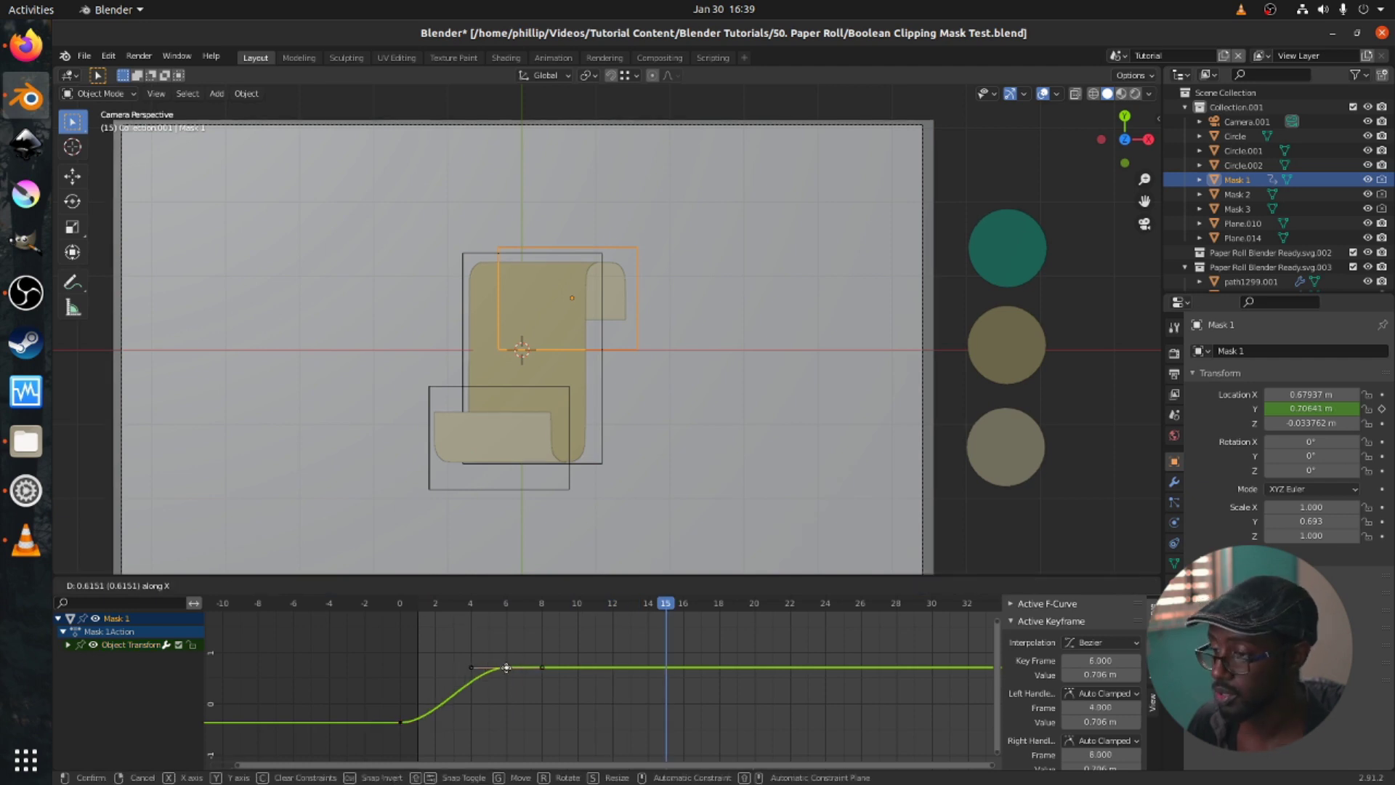
{"action": "left_click", "coordinate": [541, 672]}
Replay the upper curl's reveal, move Mask 1's second keyframe to frame 10 and save the file.
{"action": "left_click", "coordinate": [416, 606]}
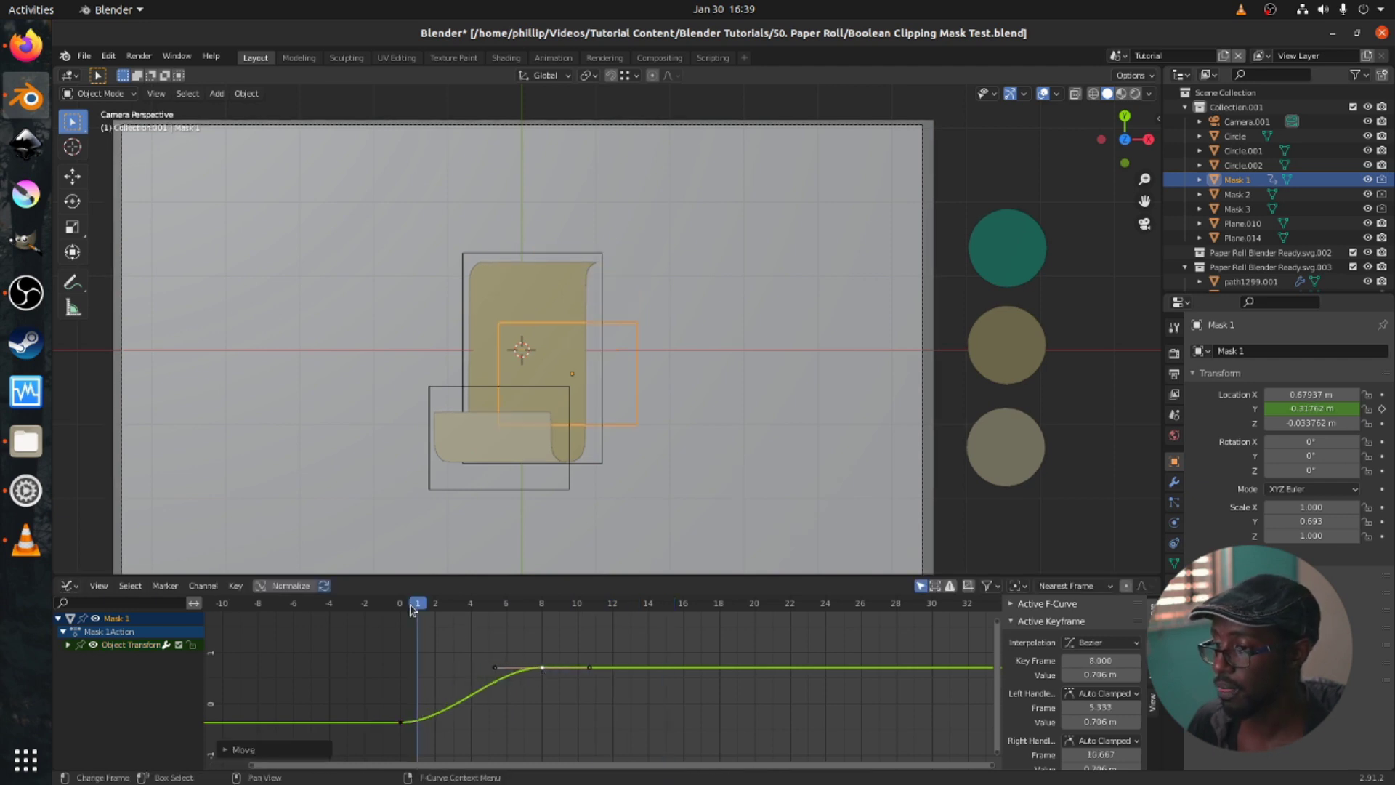
{"action": "key", "text": "space"}
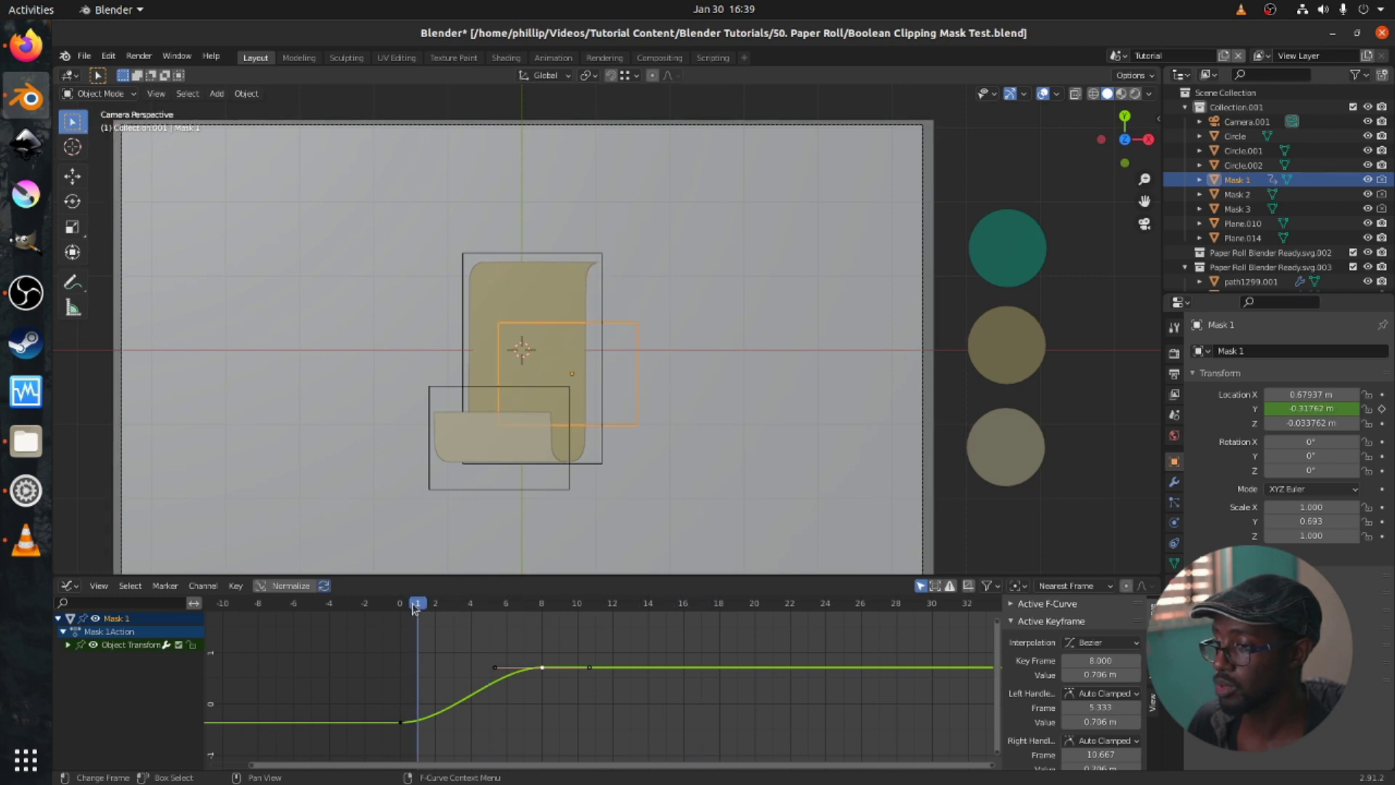
{"action": "key", "text": "space"}
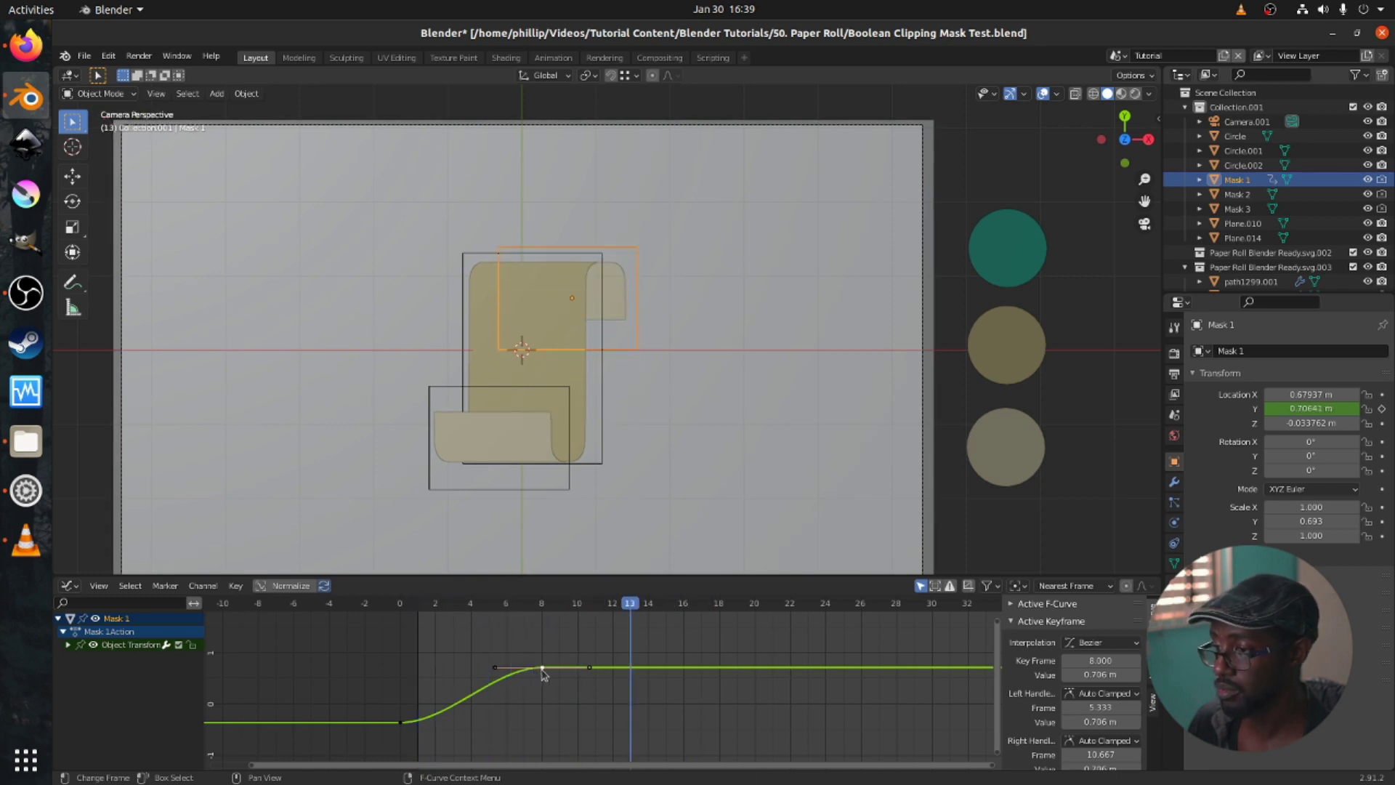
{"action": "key", "text": "g"}
{"action": "key", "text": "x"}
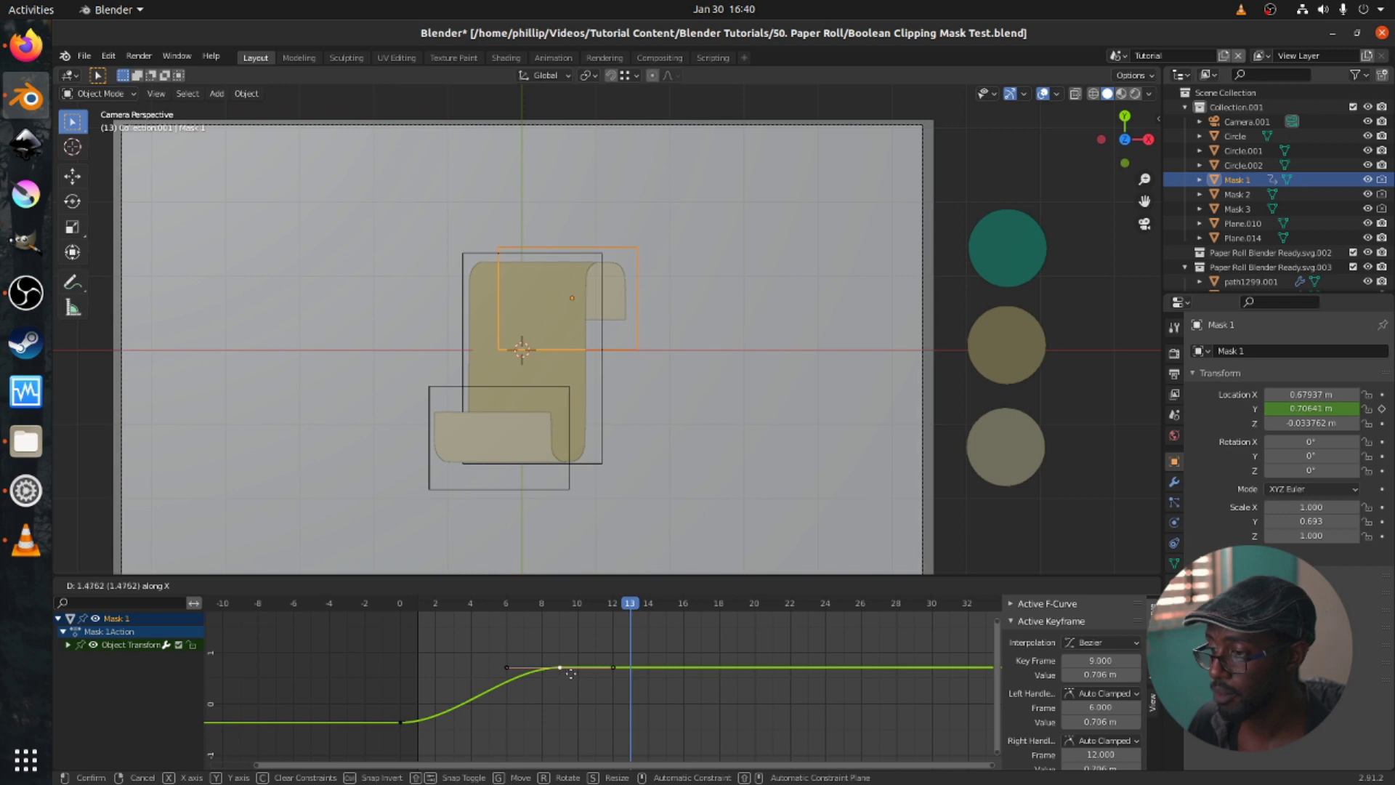
{"action": "left_click", "coordinate": [567, 675]}
{"action": "key", "text": "space"}
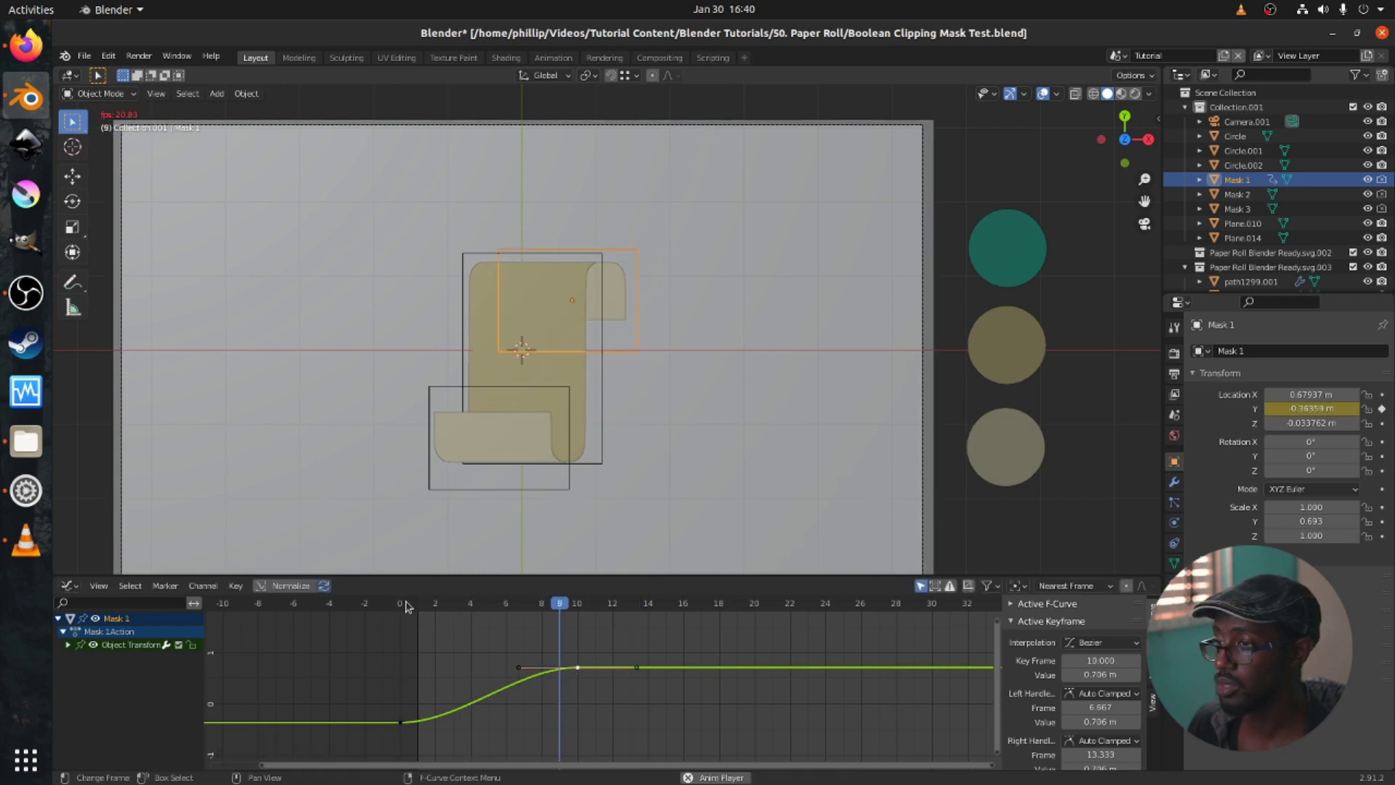
{"action": "key", "text": "space"}
{"action": "key", "text": "ctrl+s"}
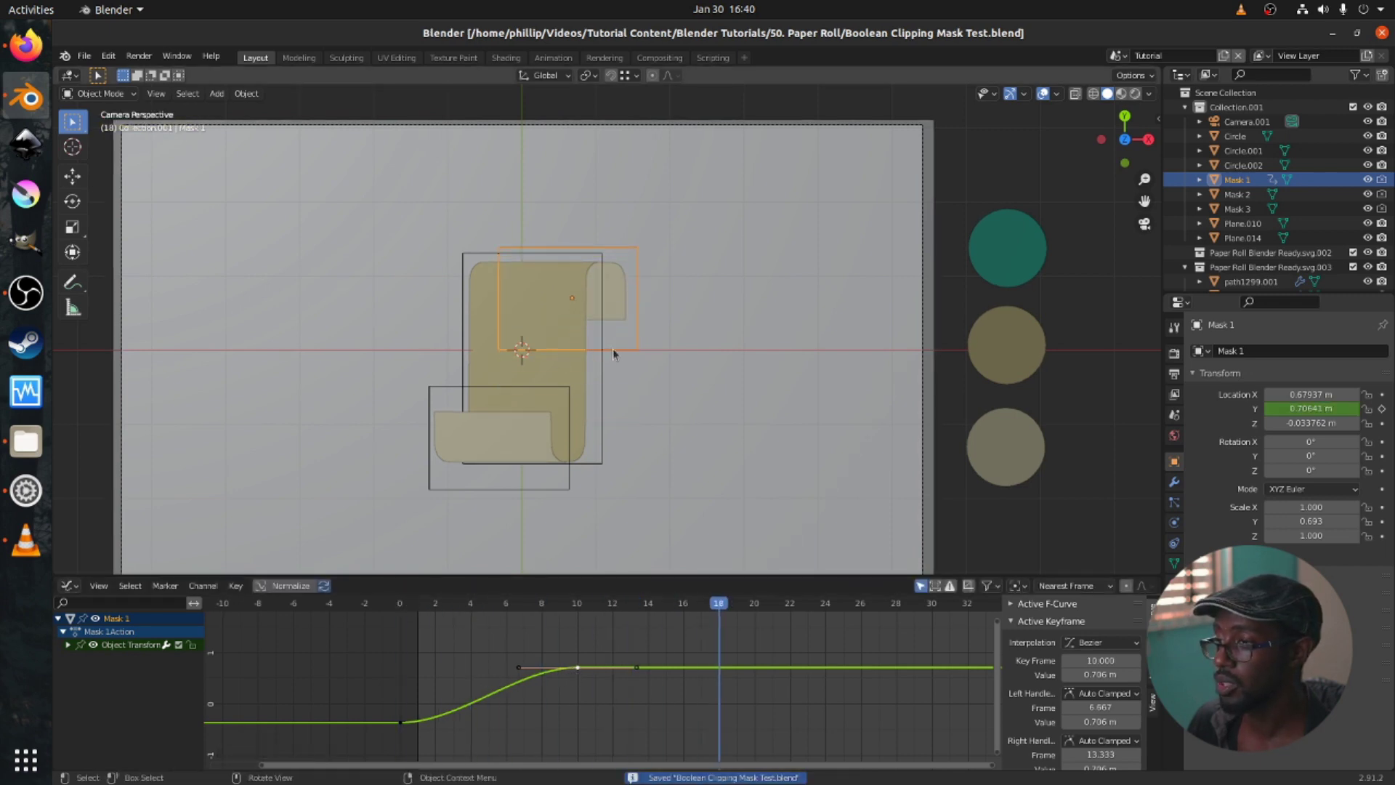
At frame 10, move Mask 2 above the main sheet to a Y location of about 2.69 m and keyframe Location Y.
{"action": "left_click", "coordinate": [588, 434]}
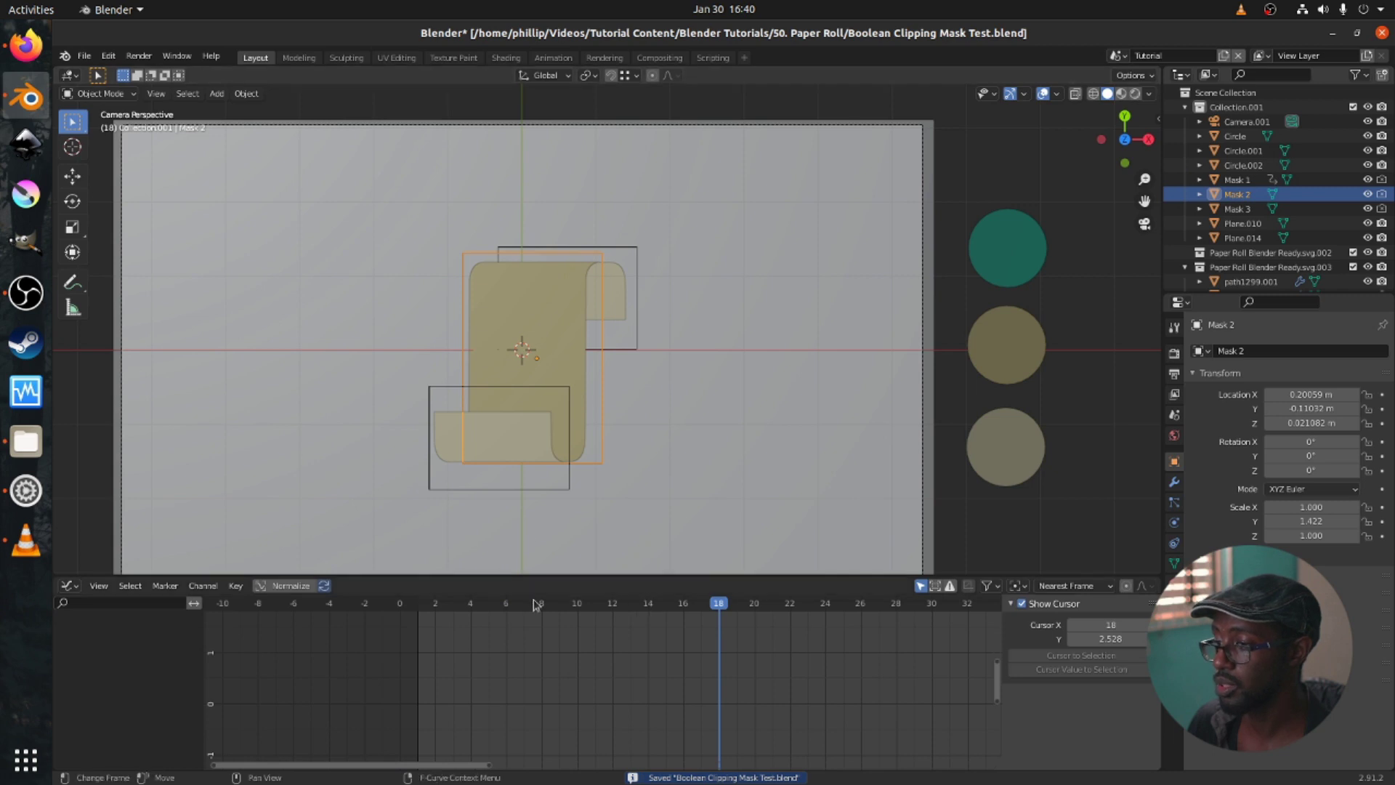
{"action": "left_click", "coordinate": [575, 604]}
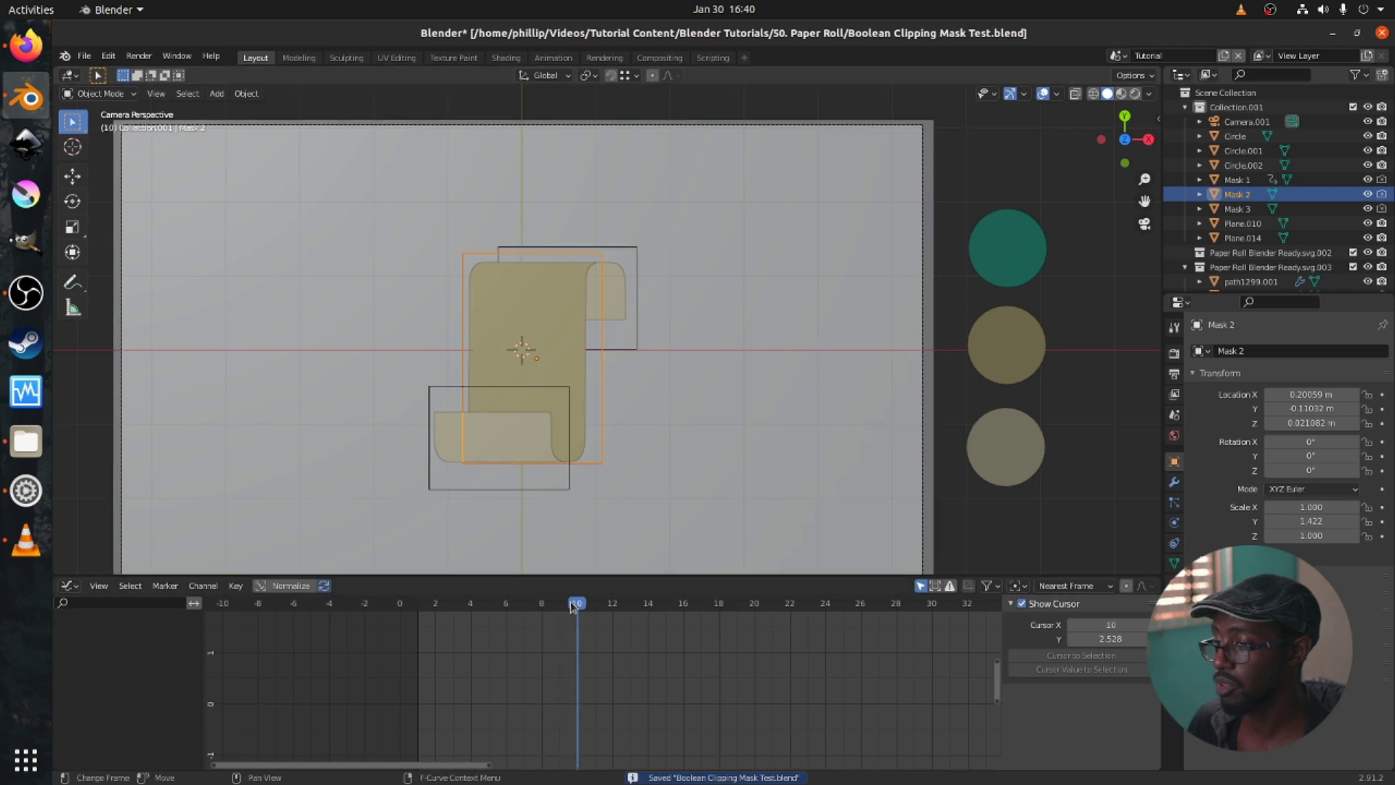
{"action": "right_click", "coordinate": [1284, 408]}
{"action": "left_click", "coordinate": [1281, 412]}
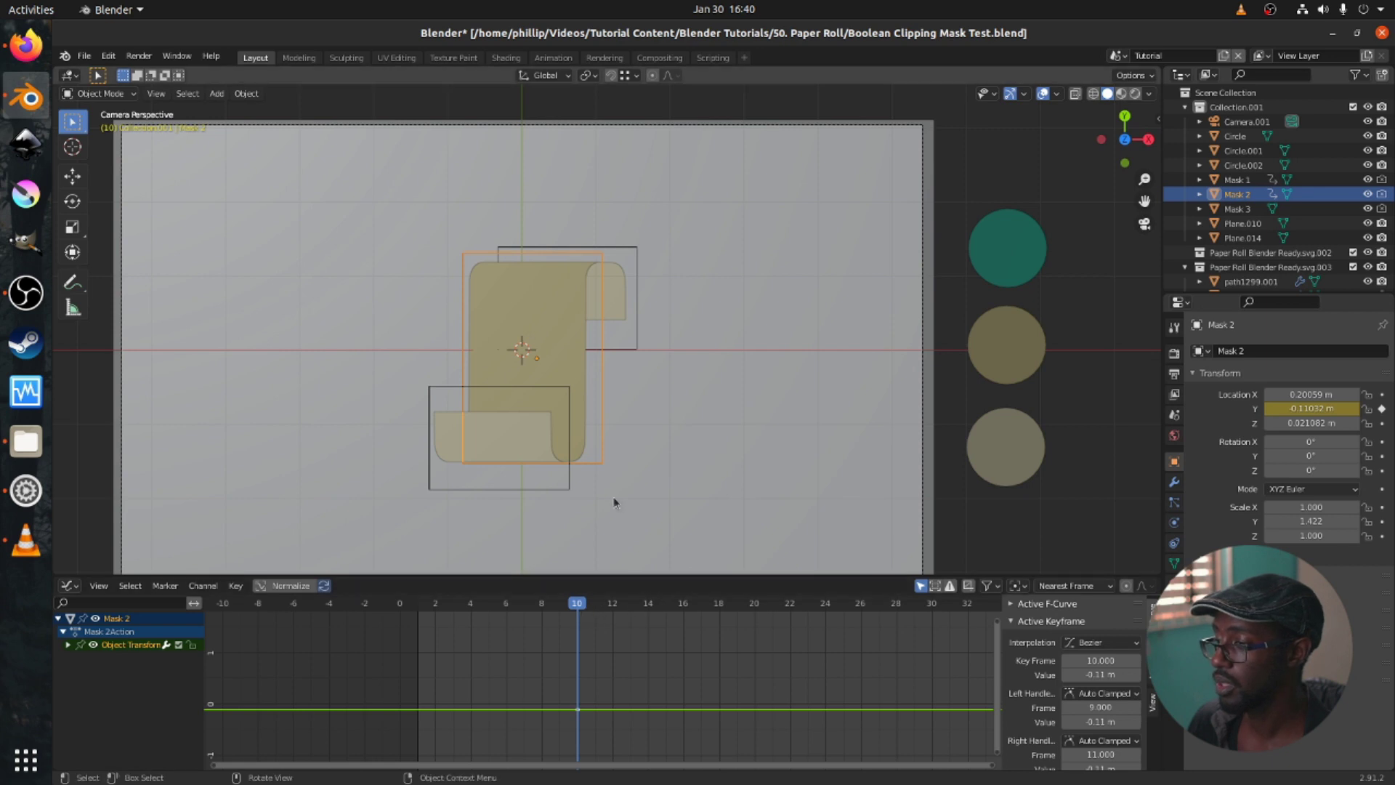
{"action": "left_click_drag", "start_coordinate": [1311, 409], "coordinate": [1385, 409]}
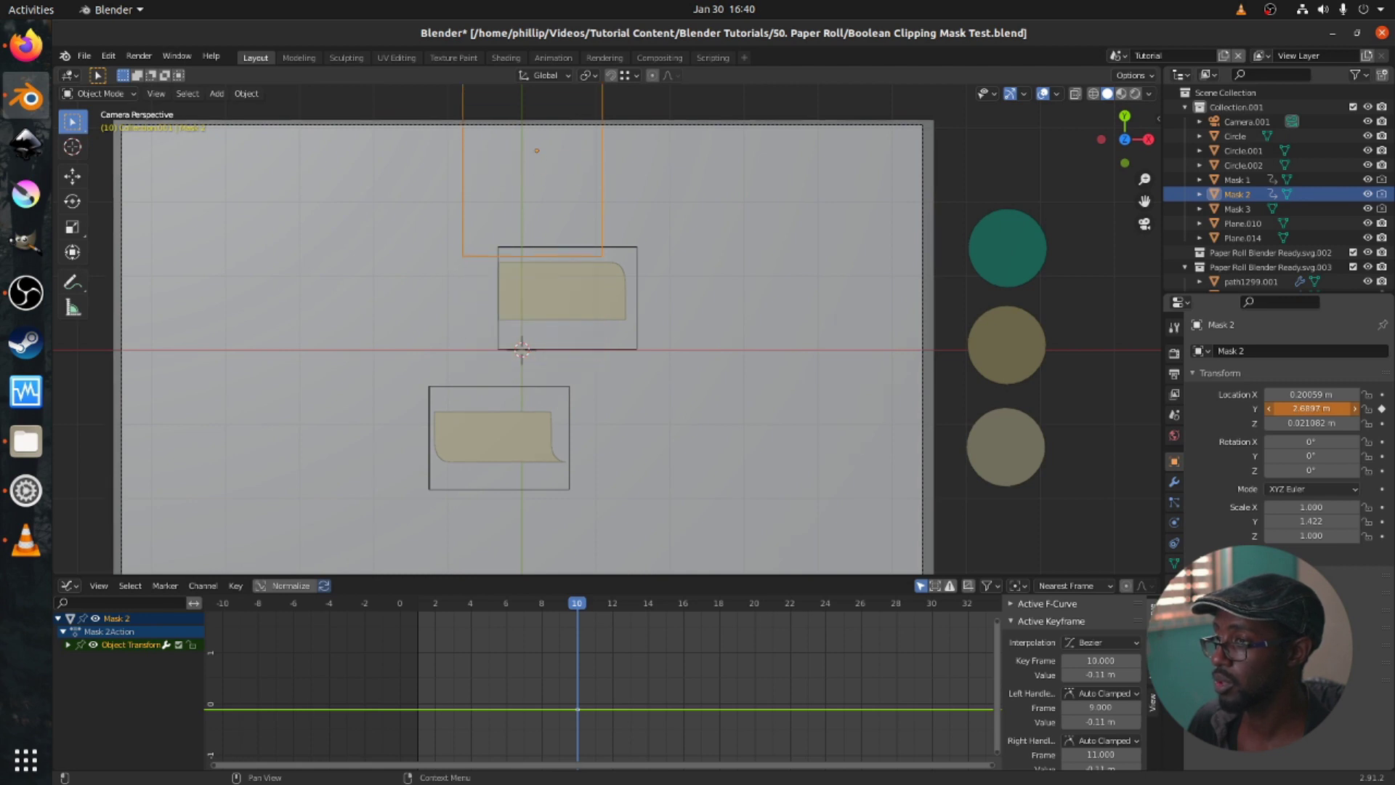
{"action": "right_click", "coordinate": [1311, 409]}
{"action": "left_click", "coordinate": [1235, 423]}
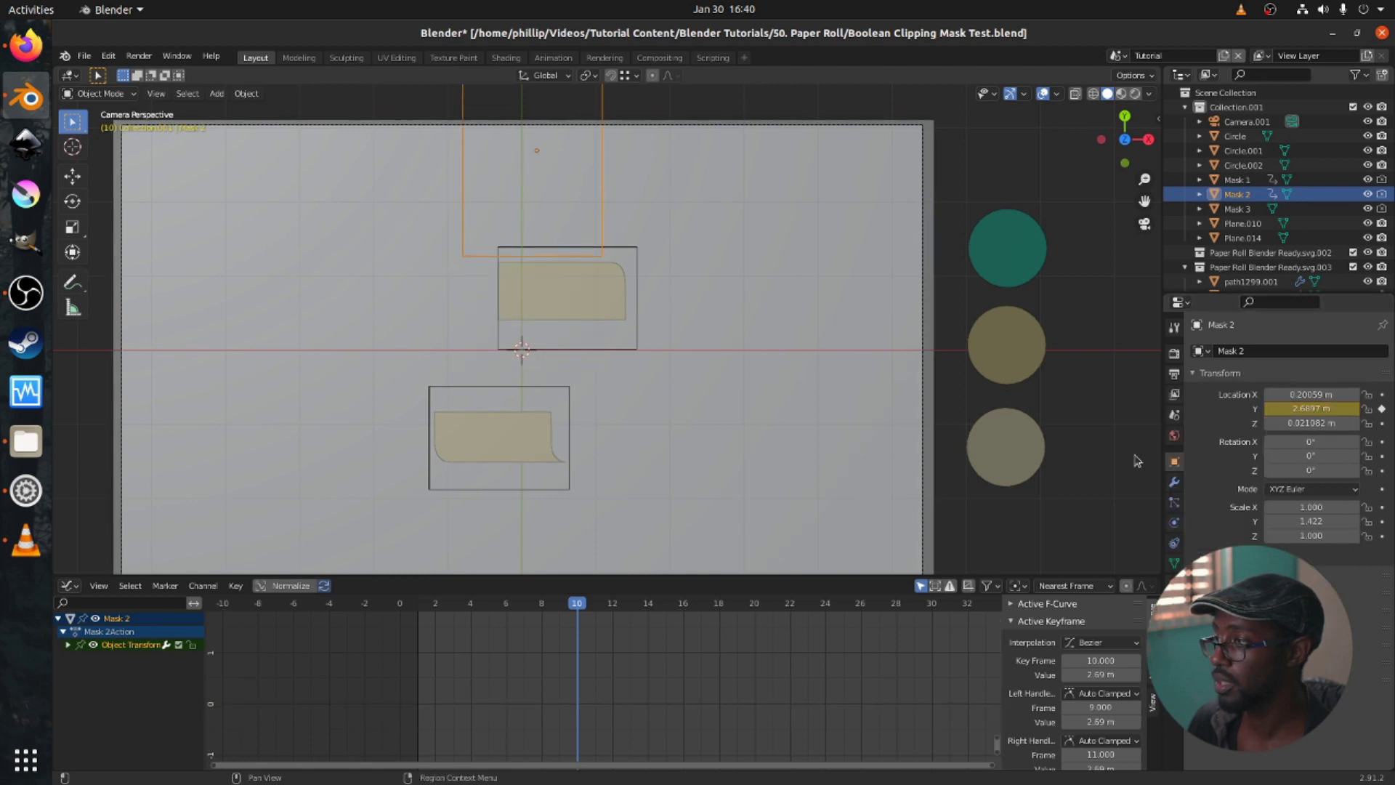
At frame 20, lower Mask 2 over the main sheet to a Y location of about -0.15 m and keyframe it.
{"action": "left_click_drag", "start_coordinate": [585, 609], "coordinate": [756, 602]}
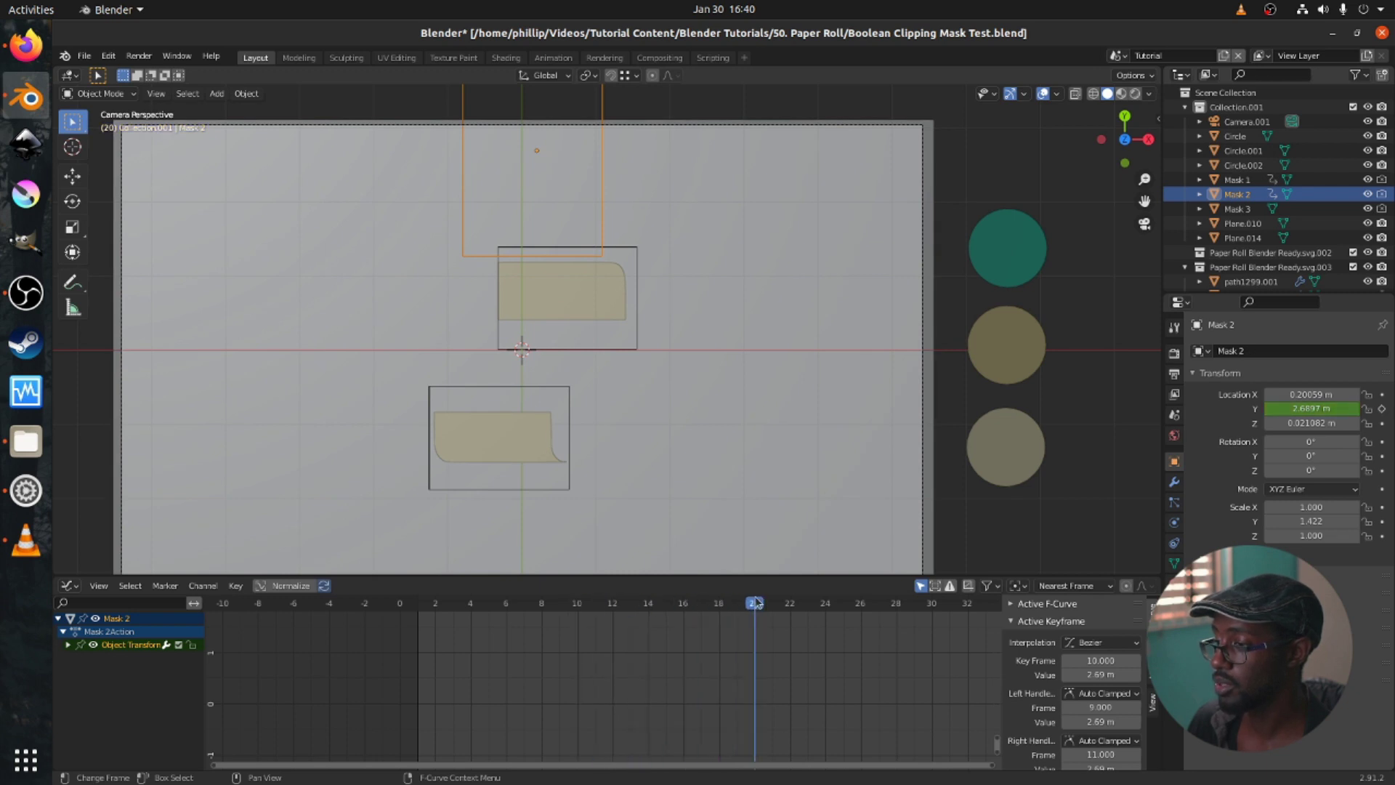
{"action": "mouse_move", "coordinate": [1319, 409]}
{"action": "left_mouse_down"}
{"action": "mouse_move", "coordinate": [1252, 409]}
{"action": "mouse_move", "coordinate": [1321, 409]}
{"action": "left_mouse_up"}
{"action": "right_click", "coordinate": [1321, 409]}
{"action": "left_click", "coordinate": [1301, 425]}
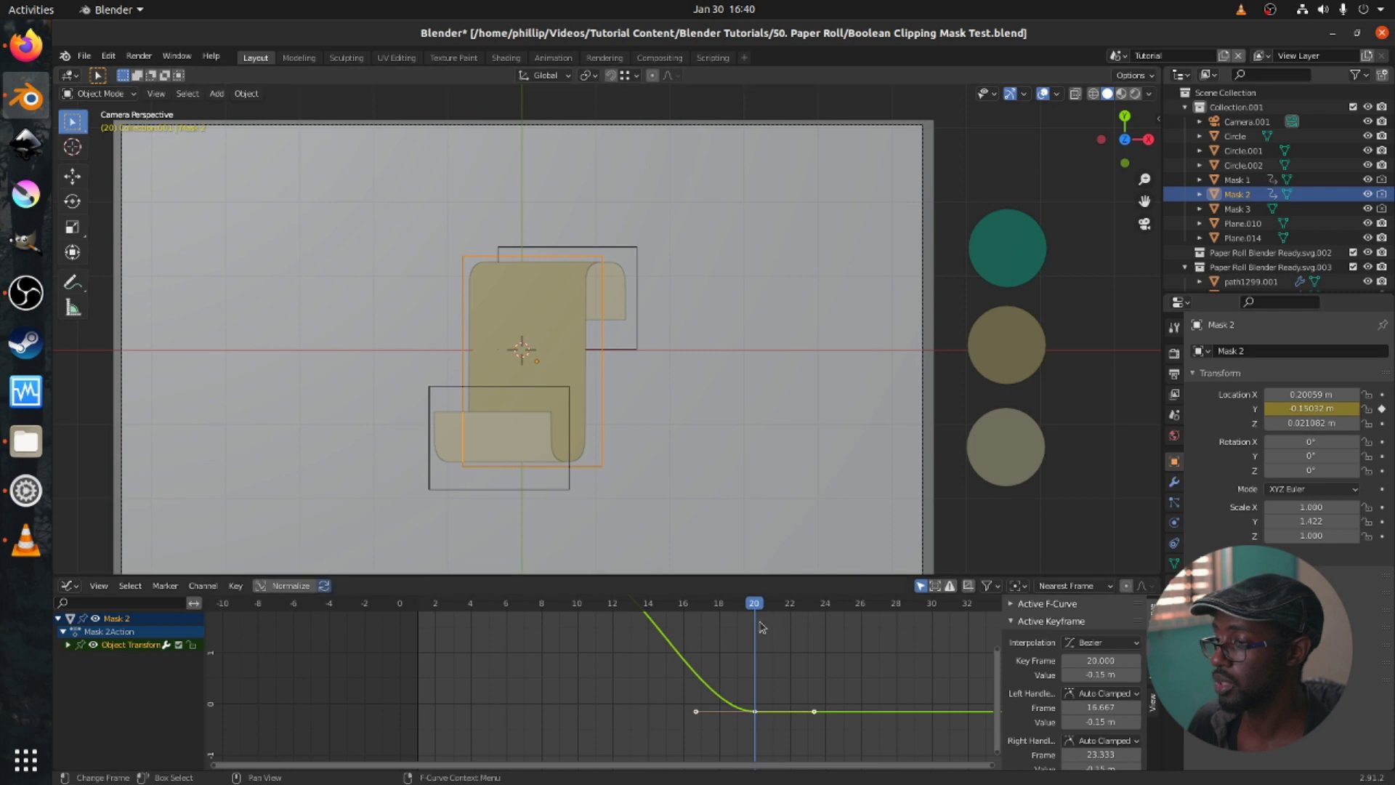
At frame 20, move Mask 3 below the lower curl to a Y location of about -2.23 m and keyframe Location Y.
{"action": "left_click", "coordinate": [569, 398]}
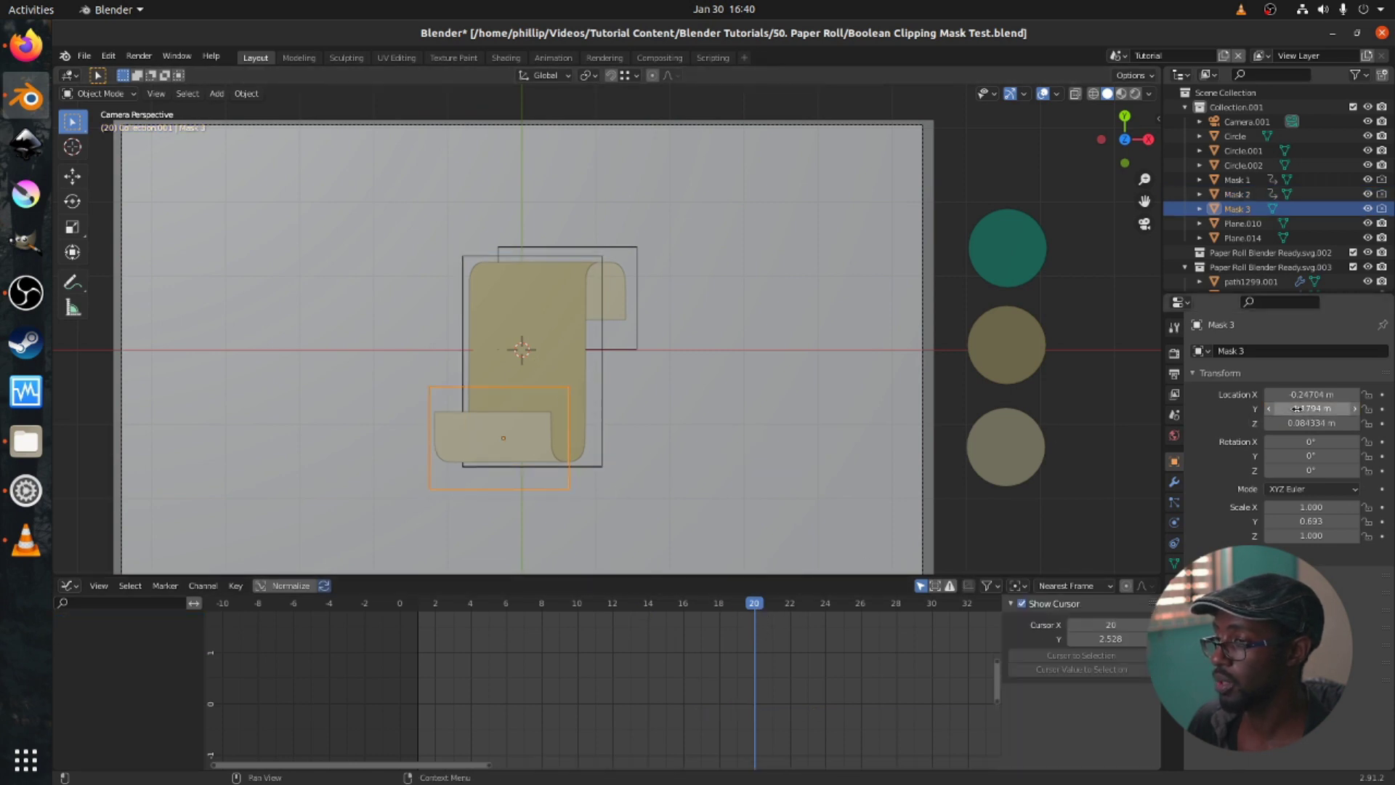
{"action": "left_click_drag", "start_coordinate": [1312, 408], "coordinate": [1270, 409]}
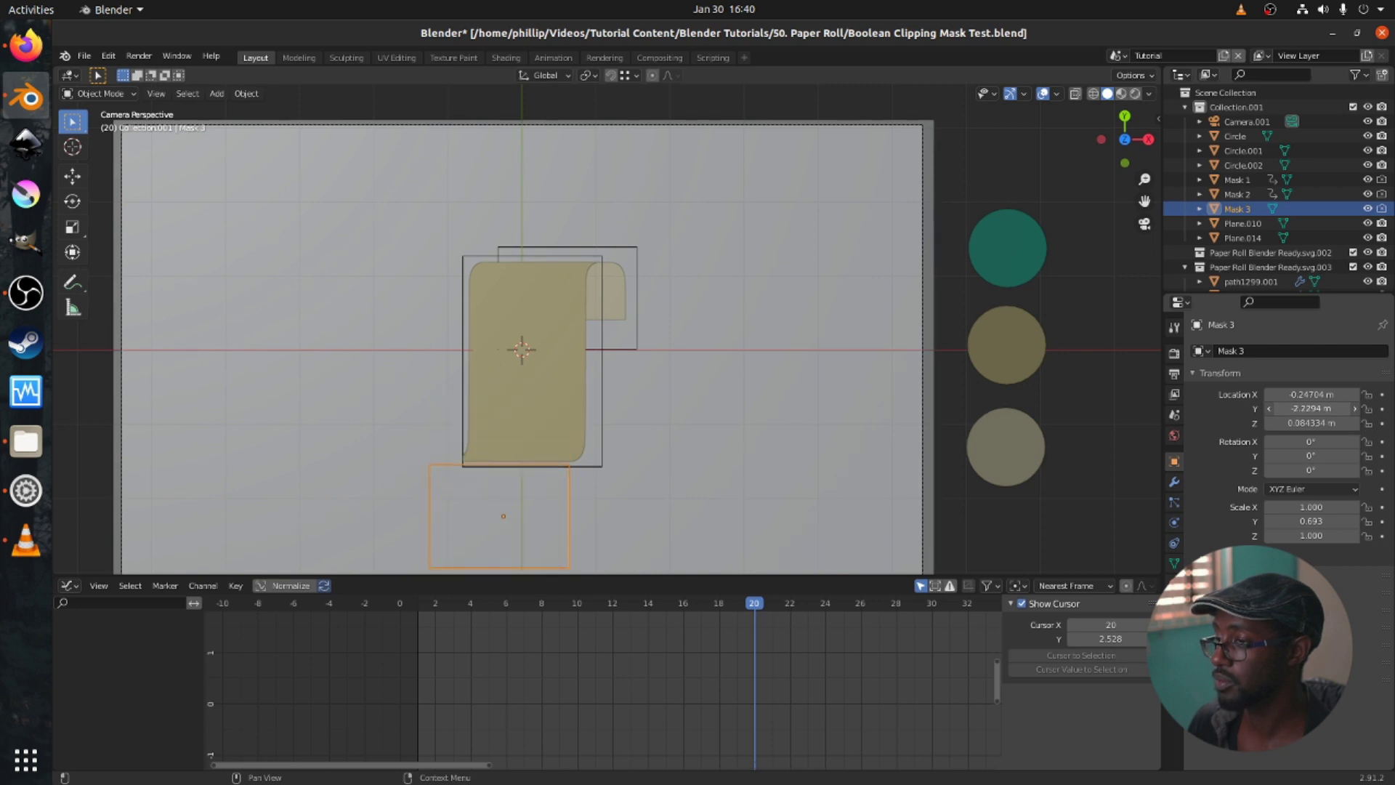
{"action": "right_click", "coordinate": [1270, 408]}
{"action": "left_click", "coordinate": [1250, 402]}
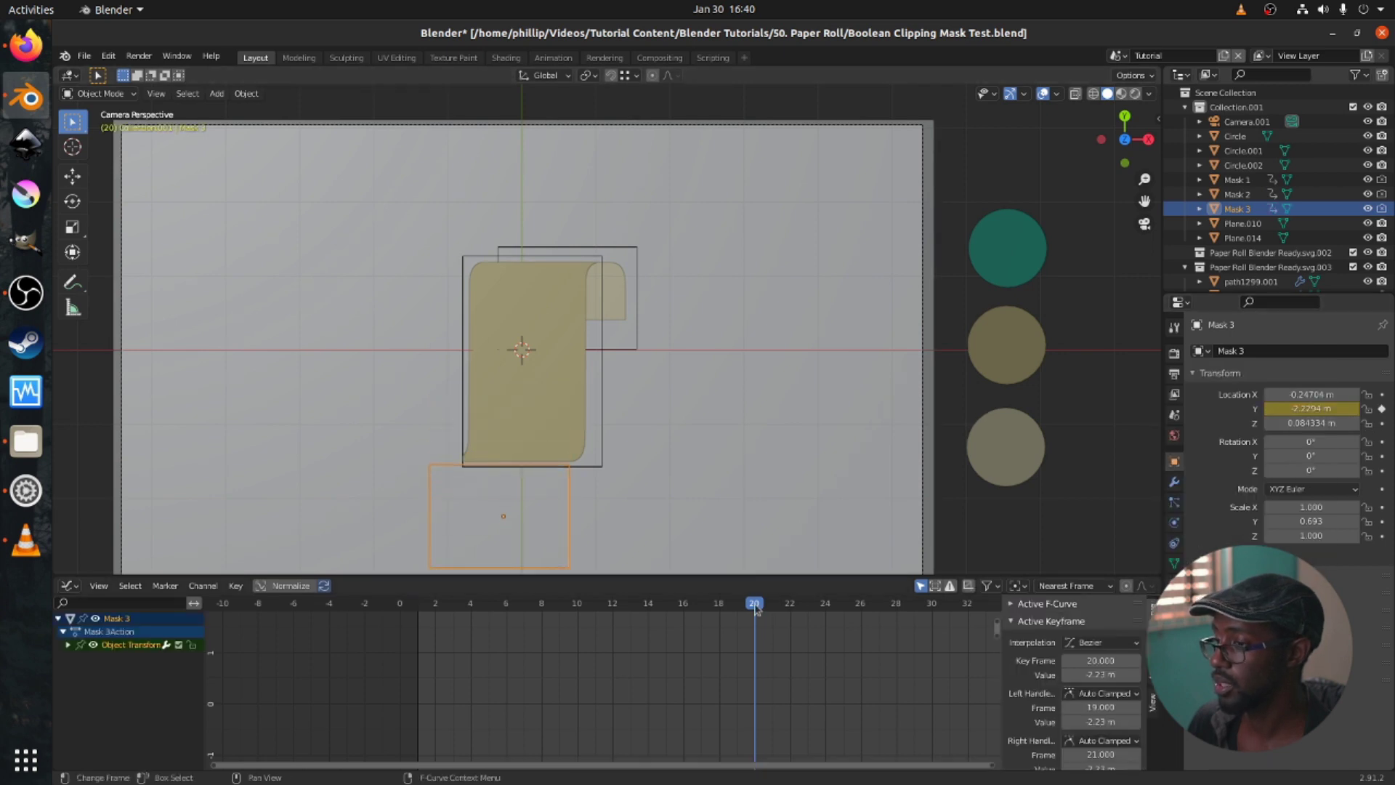
At frame 30, raise Mask 3 over the lower curl to a Y location of about -1.18 m and insert a single keyframe.
{"action": "left_click_drag", "start_coordinate": [753, 608], "coordinate": [931, 618]}
{"action": "left_click_drag", "start_coordinate": [1301, 408], "coordinate": [1344, 409]}
{"action": "right_click", "coordinate": [1308, 408]}
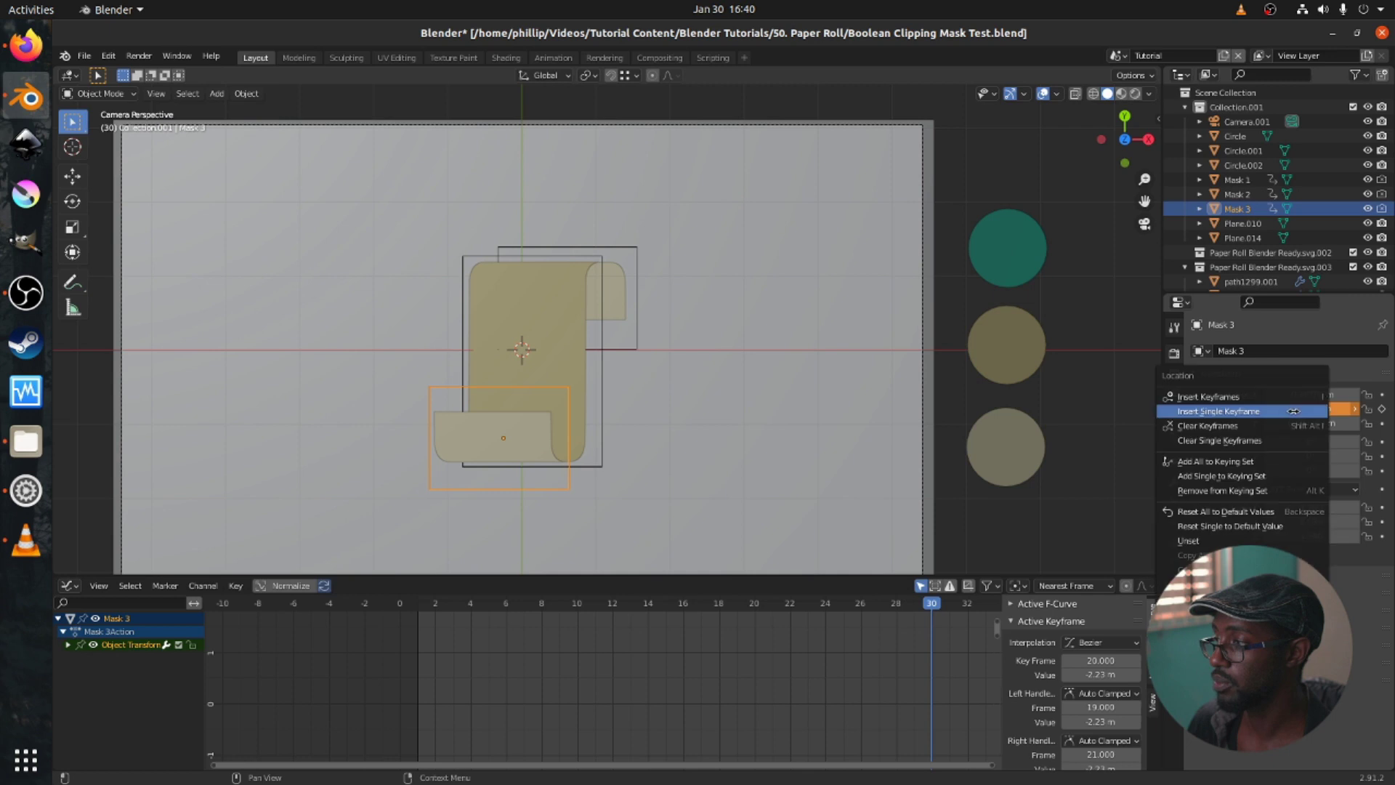
{"action": "left_click", "coordinate": [1301, 400]}
Play back the full paper roll animation from frame 1 and save the file.
{"action": "left_click", "coordinate": [422, 618]}
{"action": "left_click", "coordinate": [420, 612]}
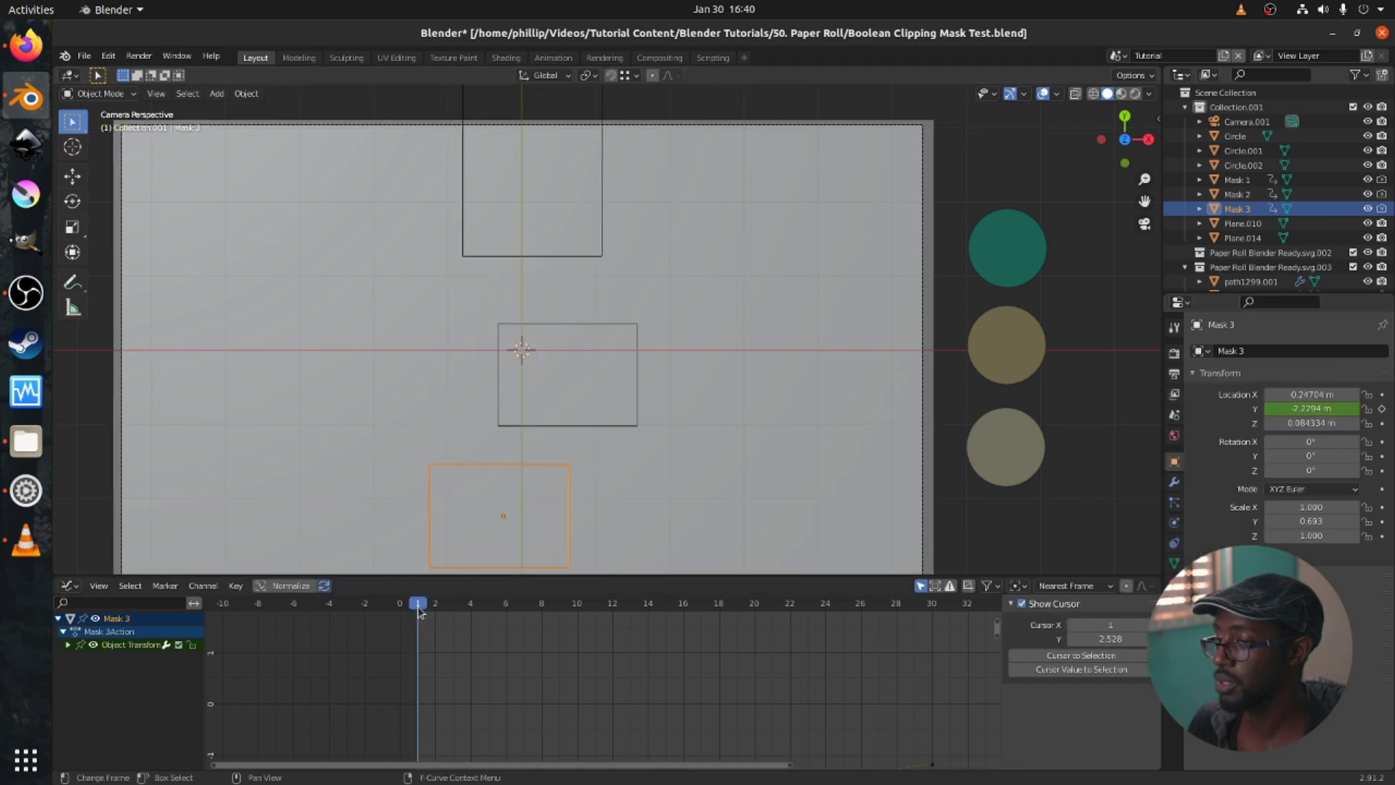
{"action": "scroll", "coordinate": [621, 474], "scroll_direction": "down", "scroll_amount": 2}
{"action": "scroll", "coordinate": [617, 473], "scroll_direction": "up", "scroll_amount": 1}
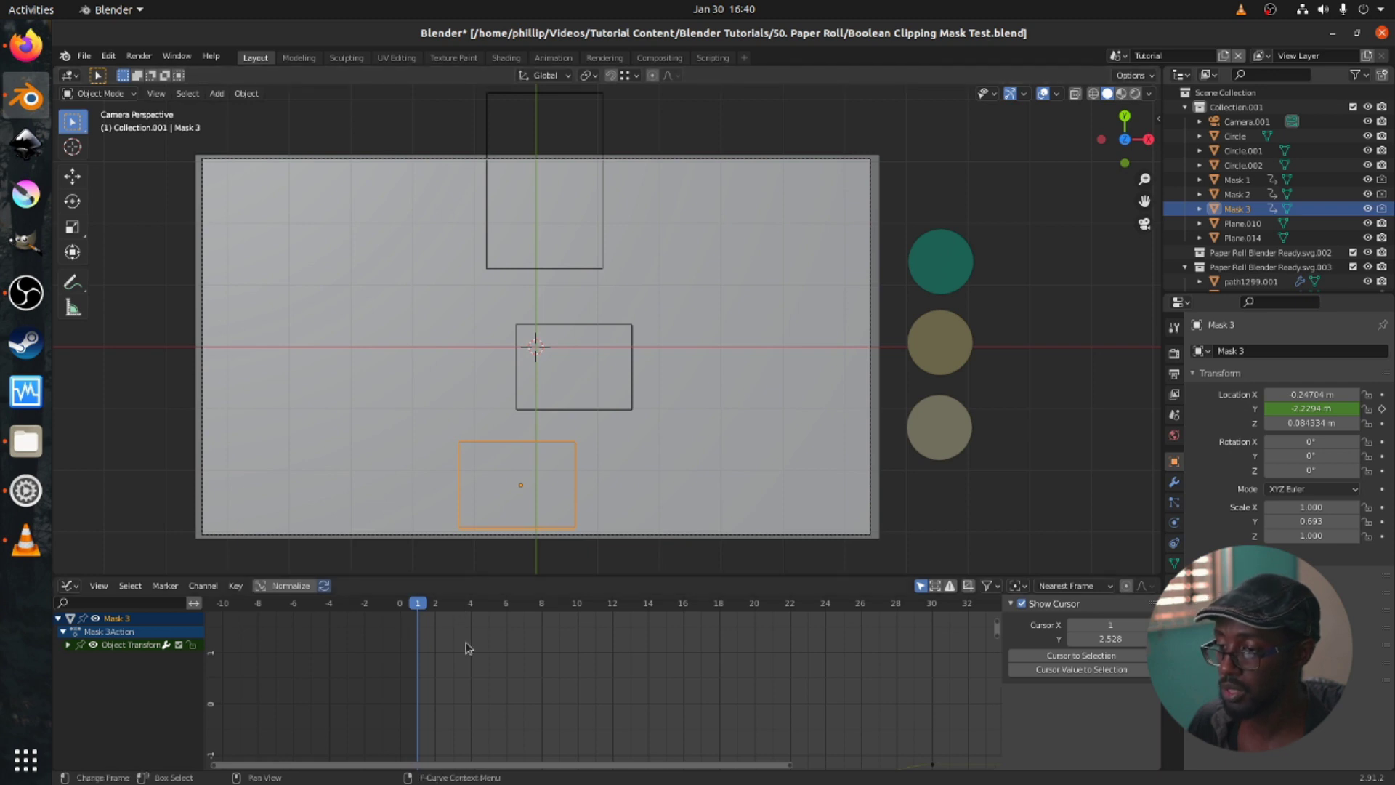
{"action": "key", "text": "space"}
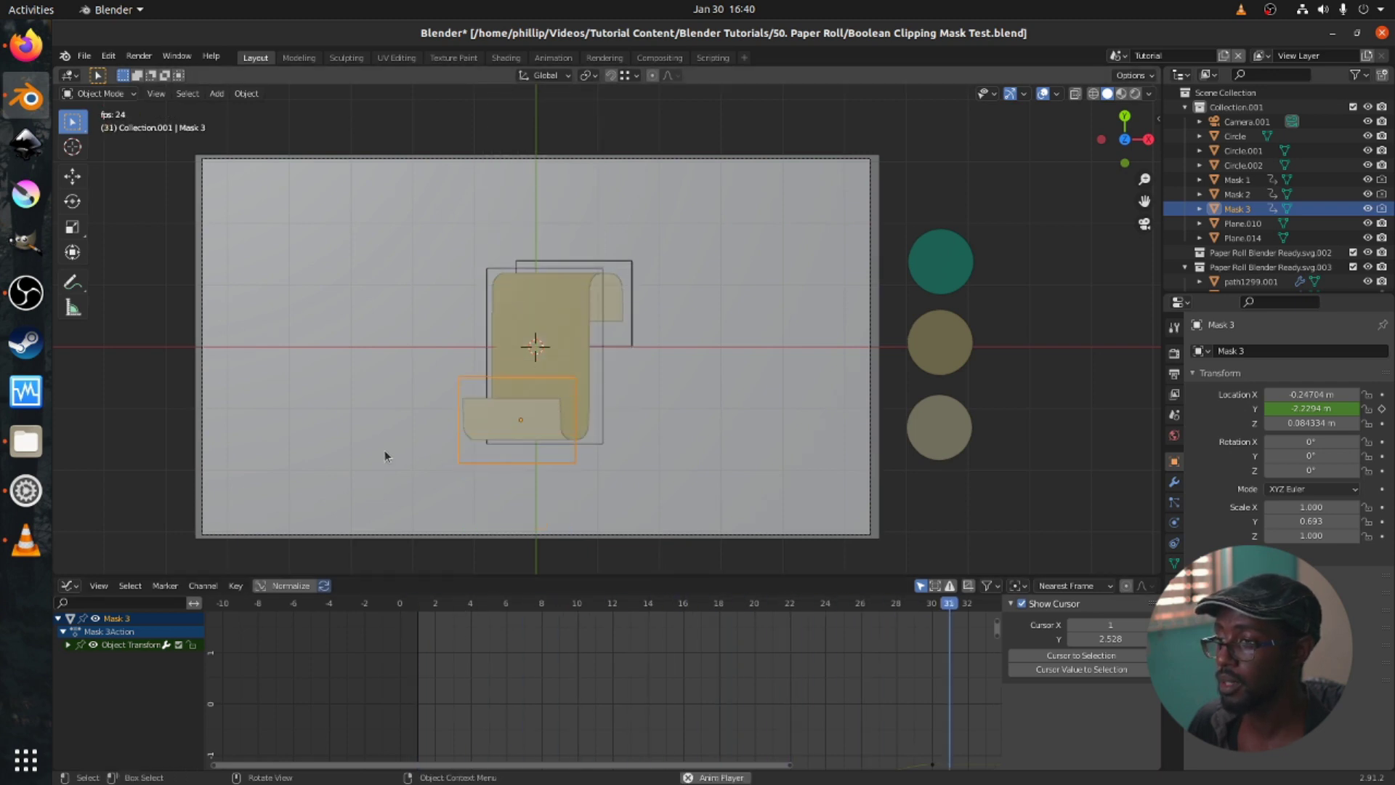
{"action": "key", "text": "space"}
{"action": "key", "text": "space"}
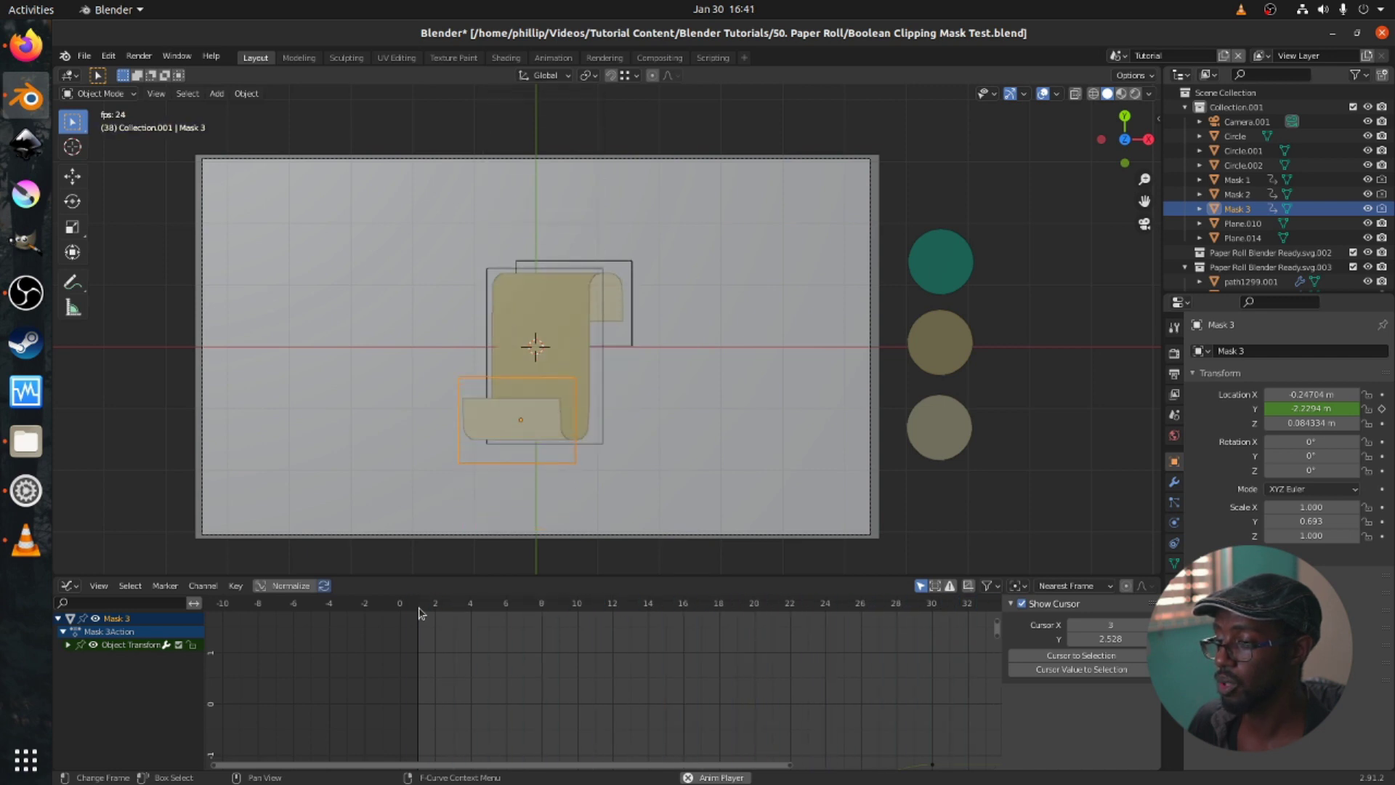
{"action": "key", "text": "space"}
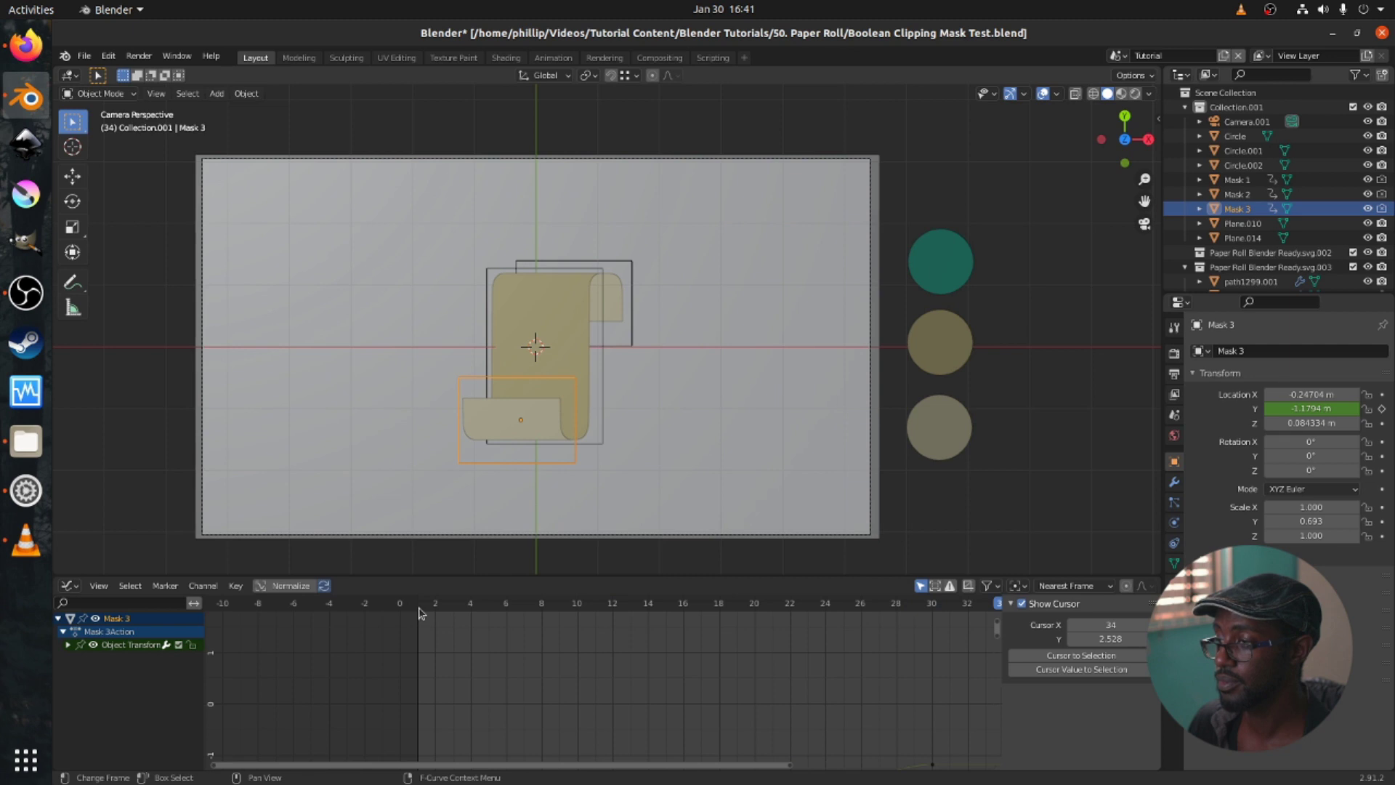
{"action": "key", "text": "ctrl+s"}
{"action": "left_click", "coordinate": [414, 606]}
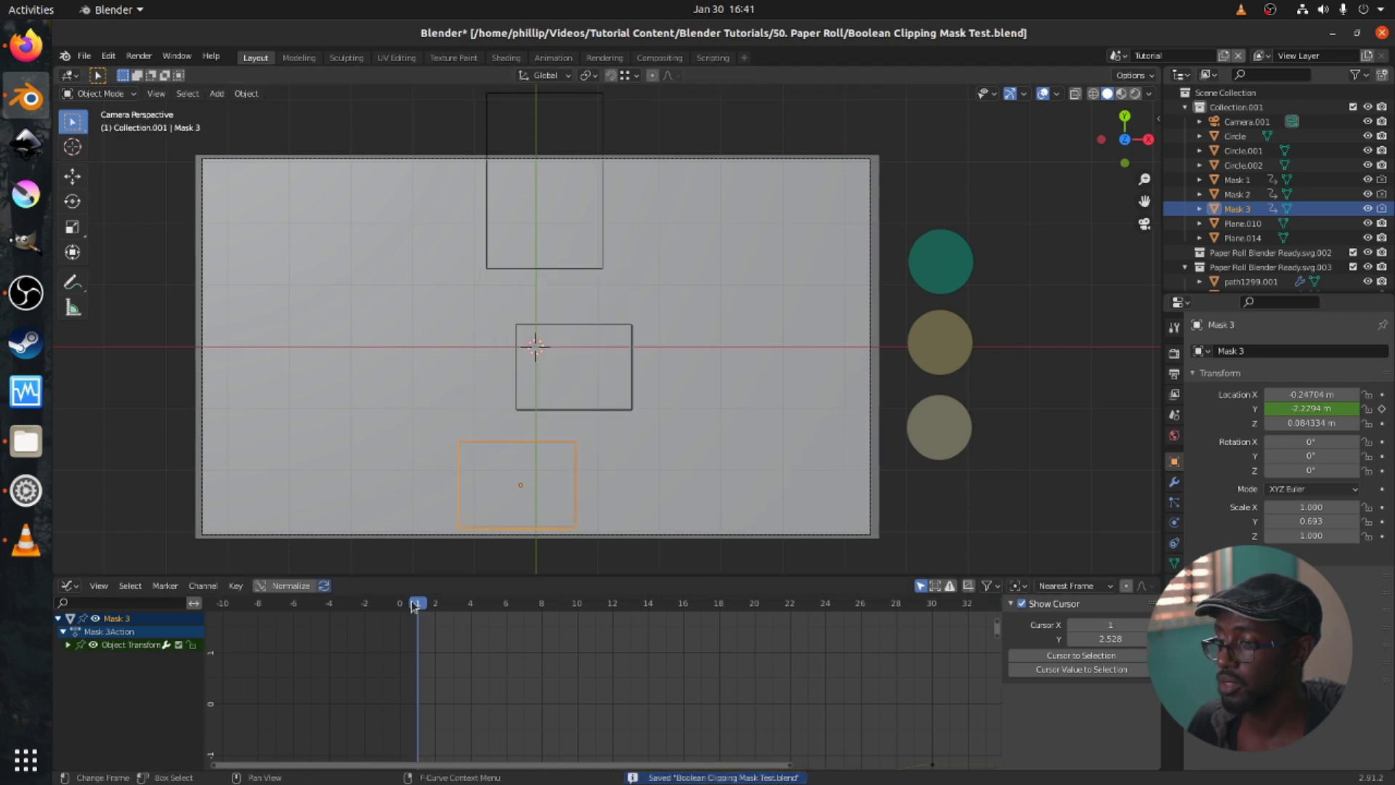
Replay the paper roll unrolling past its last keyframe at frame 30 and save the file again.
{"action": "key", "text": "space"}
{"action": "key", "text": "space"}
{"action": "key", "text": "ctrl+s"}
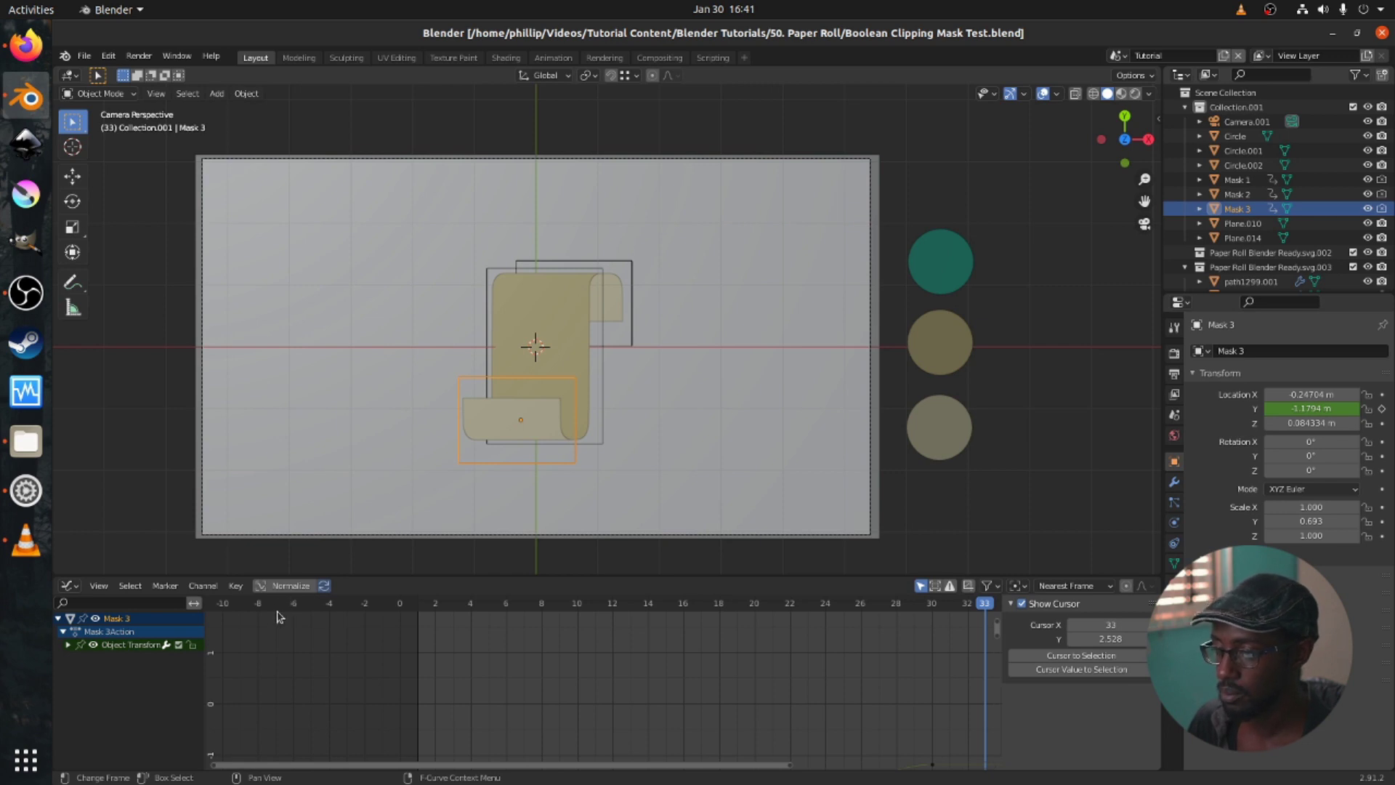
View Mask 3's keyframes in the Timeline and switch the lower editor back to the Graph Editor.
{"action": "left_click", "coordinate": [57, 618]}
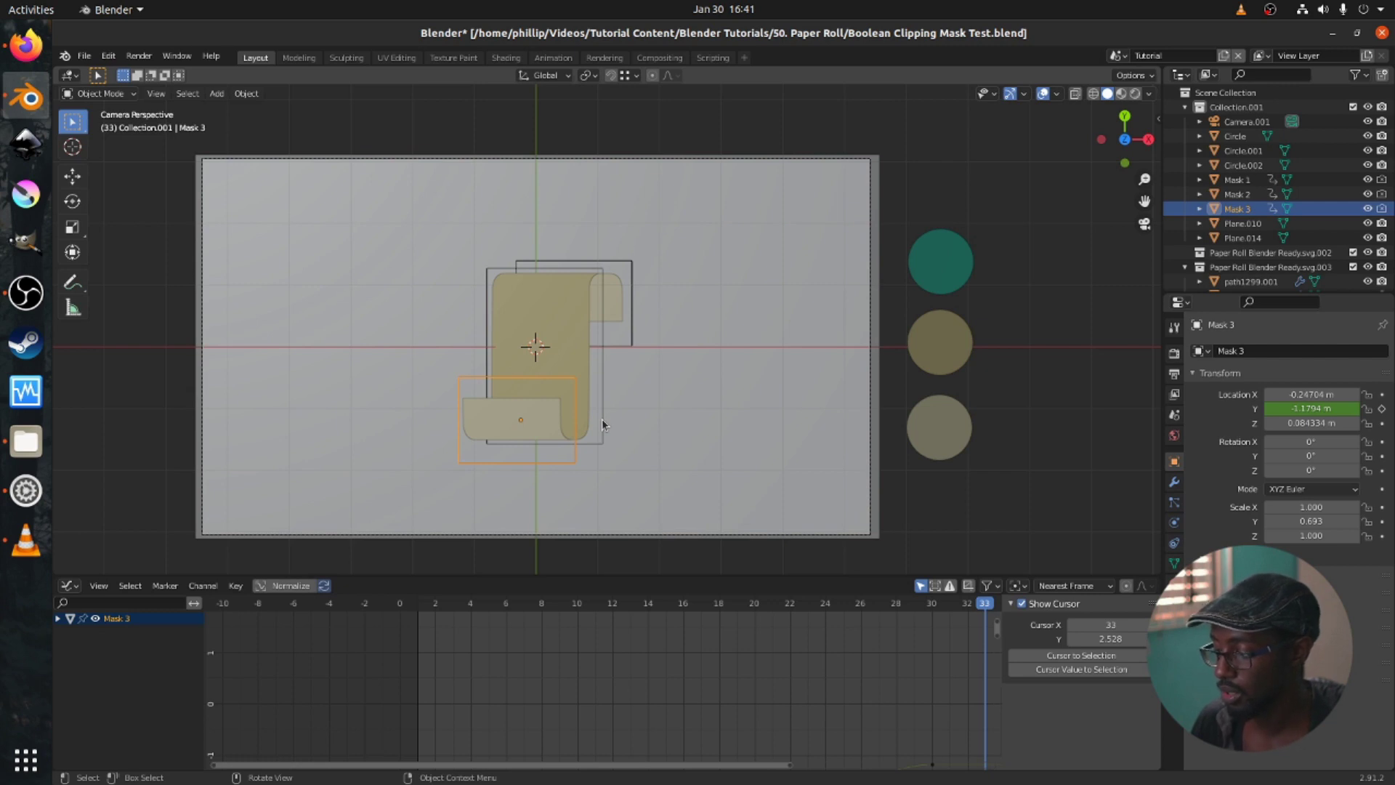
{"action": "left_click", "coordinate": [75, 588]}
{"action": "left_click", "coordinate": [76, 589]}
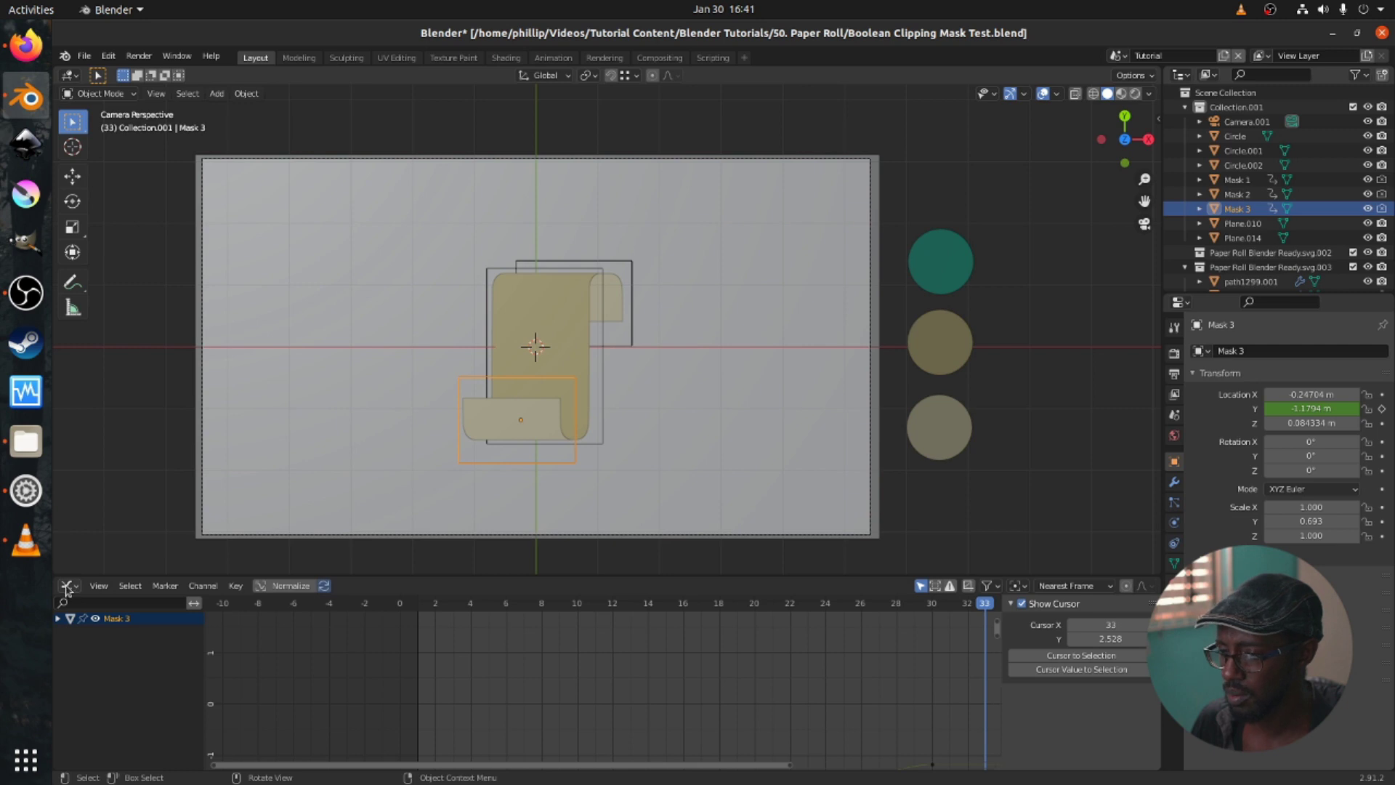
{"action": "left_click", "coordinate": [67, 589]}
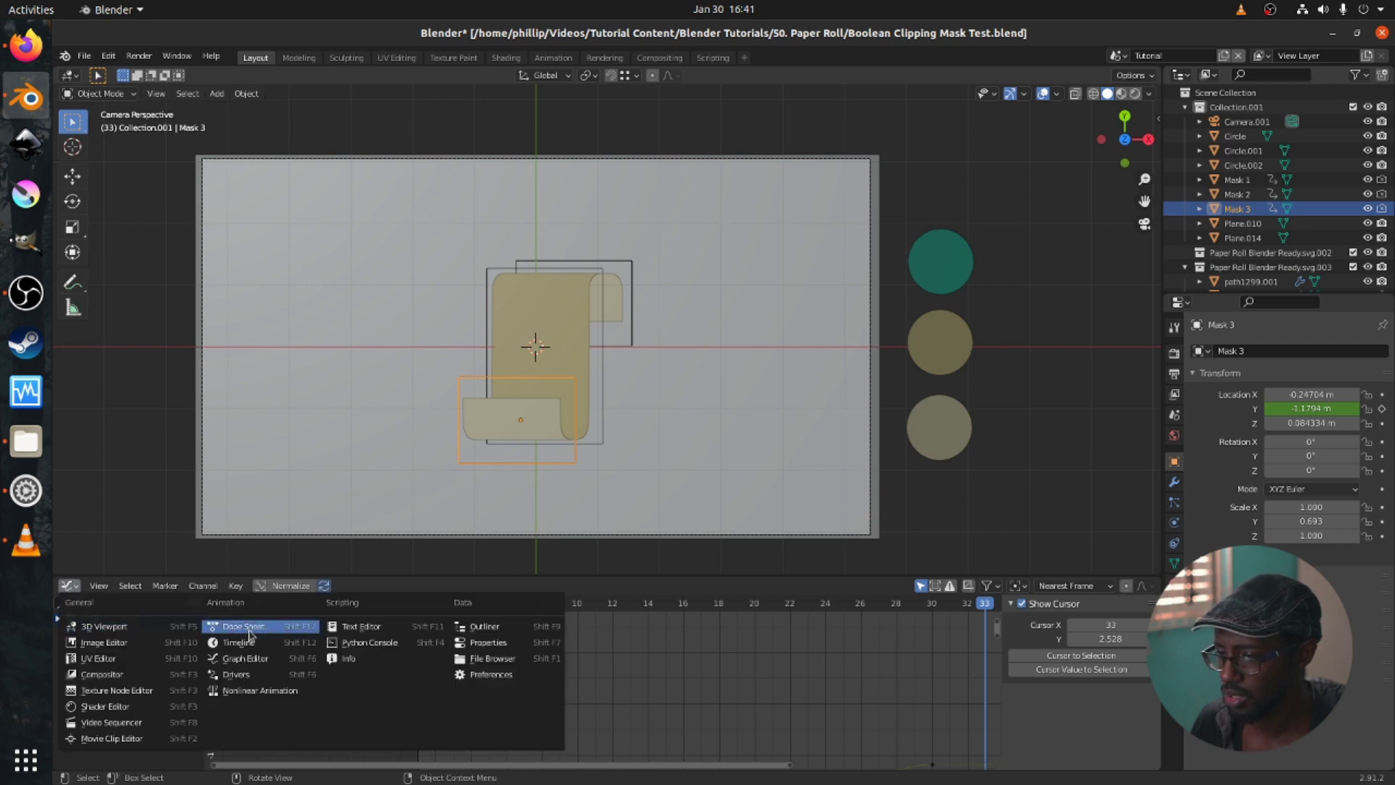
{"action": "left_click", "coordinate": [223, 641]}
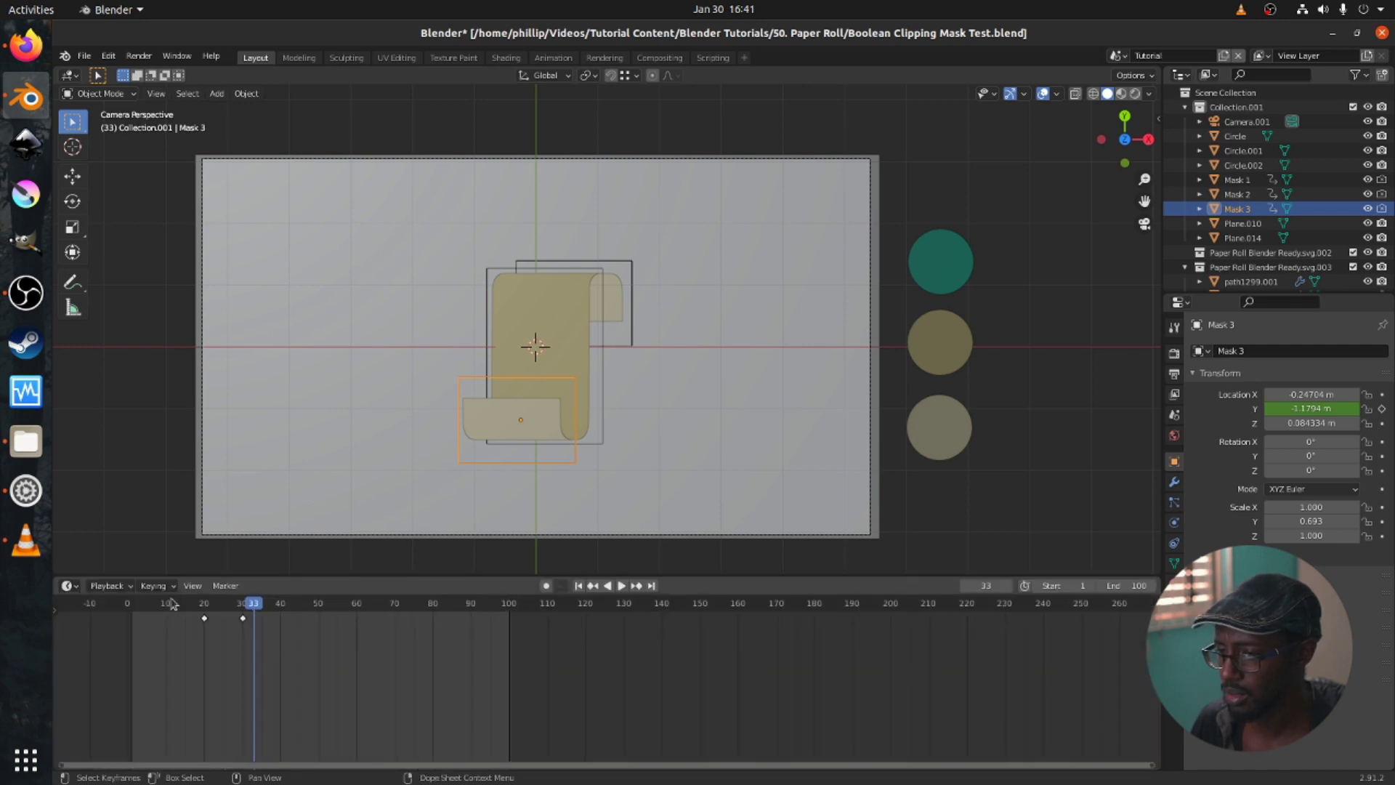
{"action": "left_click", "coordinate": [67, 585]}
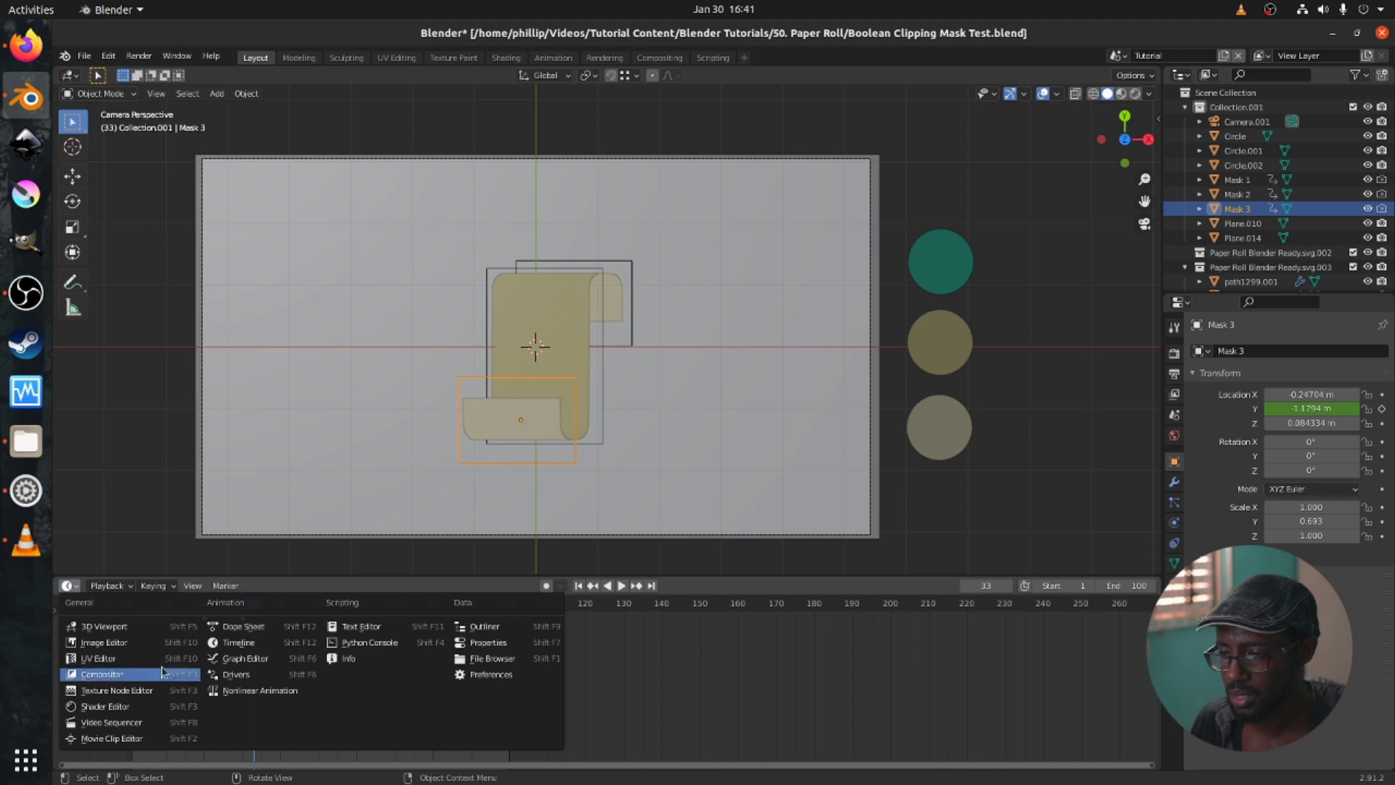
{"action": "left_click", "coordinate": [239, 658]}
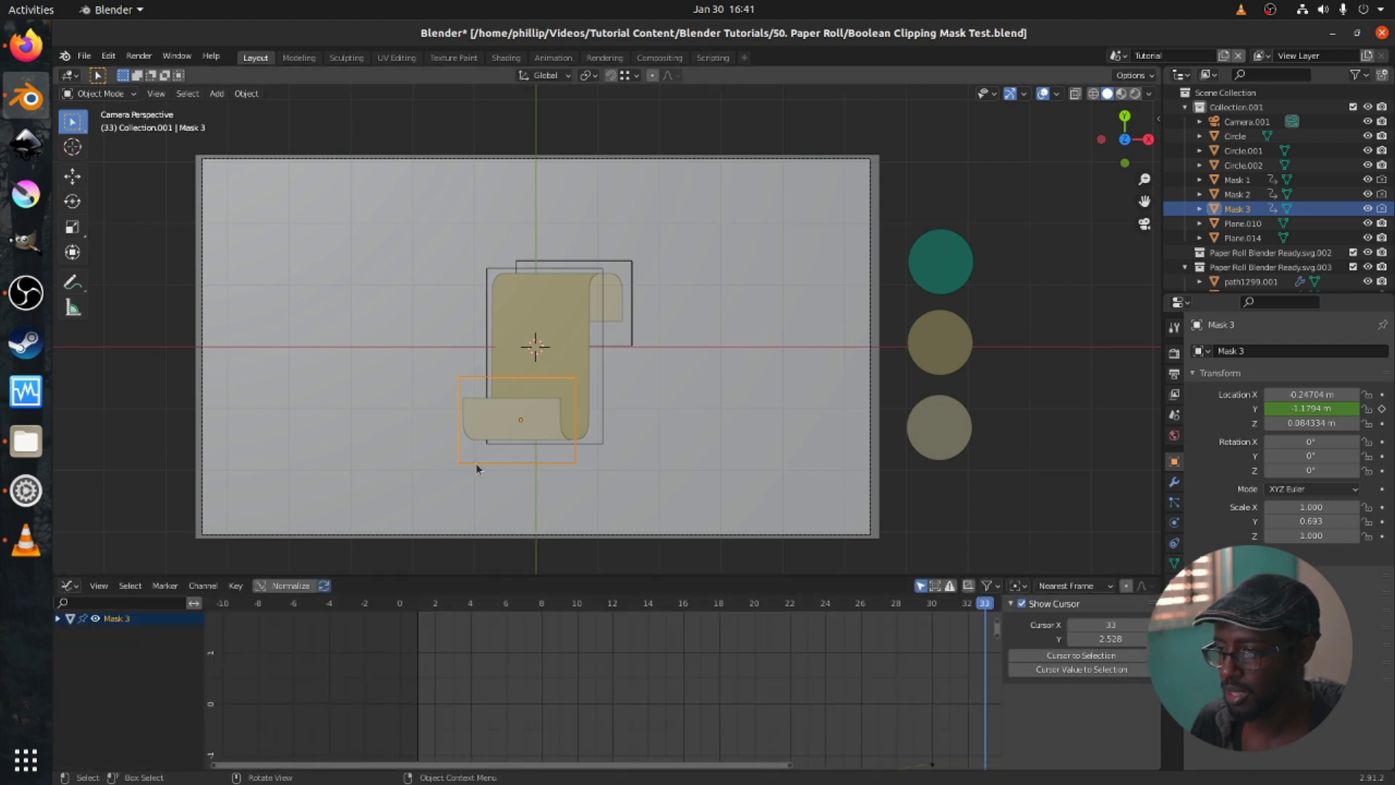
Expand Mask 3's animation channels and frame its whole Y location curve in the Graph Editor with all keyframes selected.
{"action": "left_click", "coordinate": [58, 618]}
{"action": "left_click", "coordinate": [110, 645]}
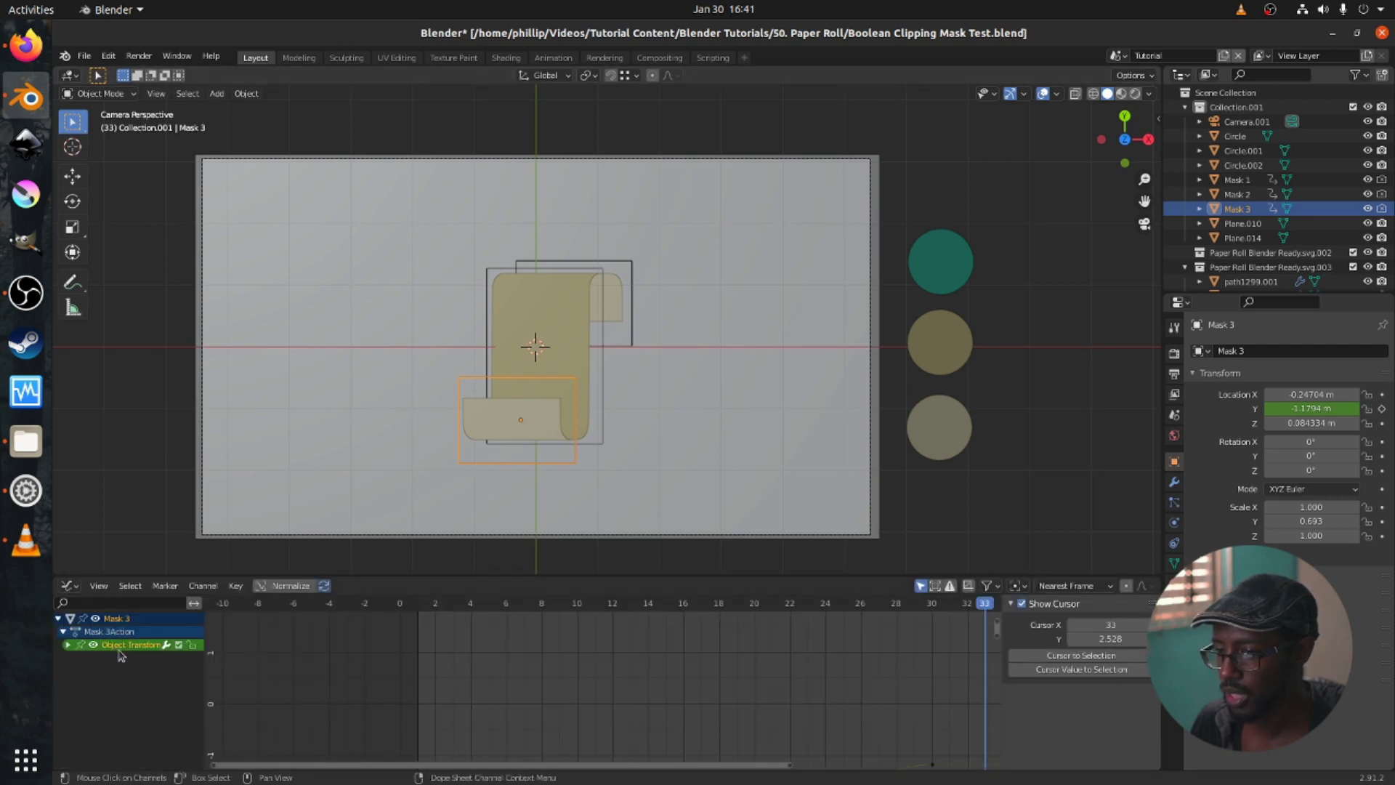
{"action": "scroll", "coordinate": [529, 680], "scroll_direction": "down", "scroll_amount": 1}
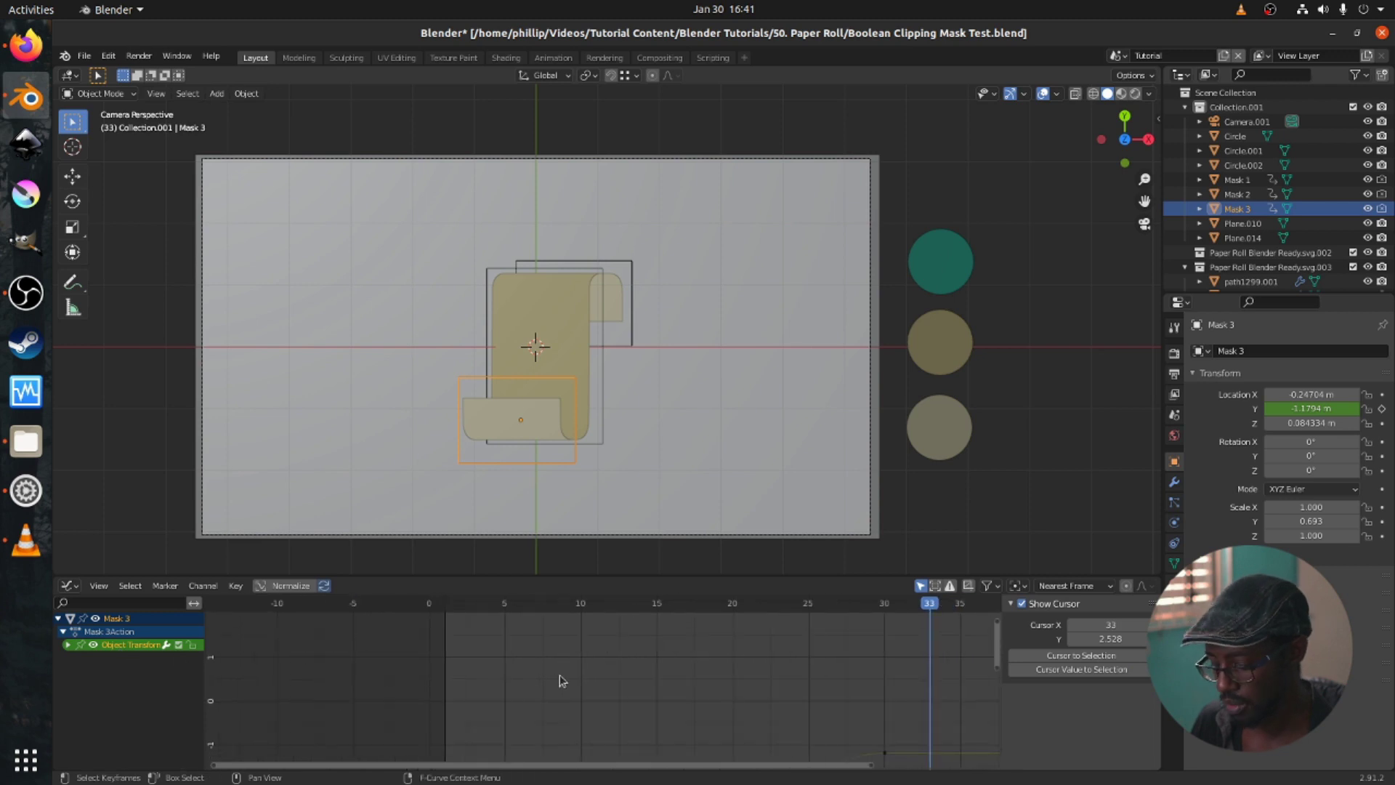
{"action": "key", "text": "a"}
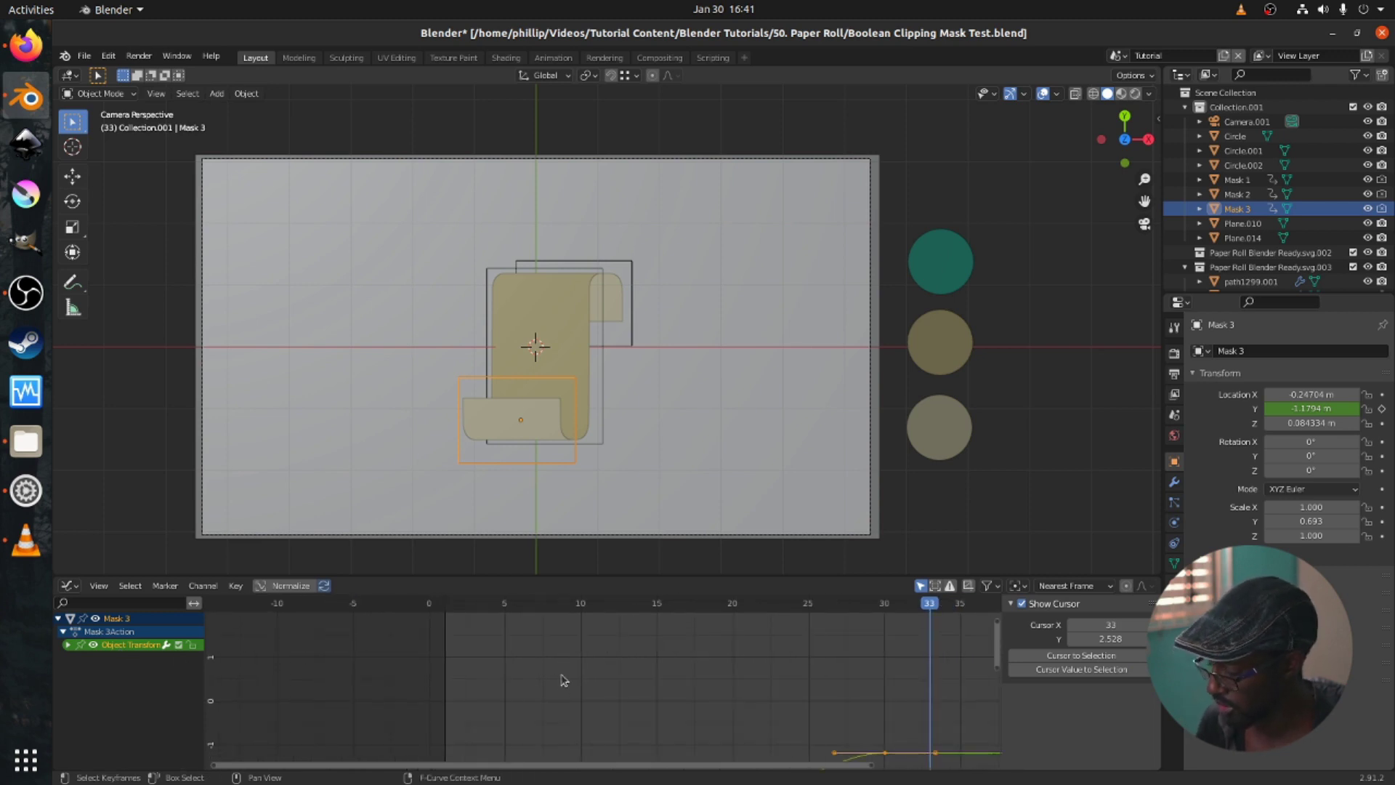
{"action": "key", "text": "Home"}
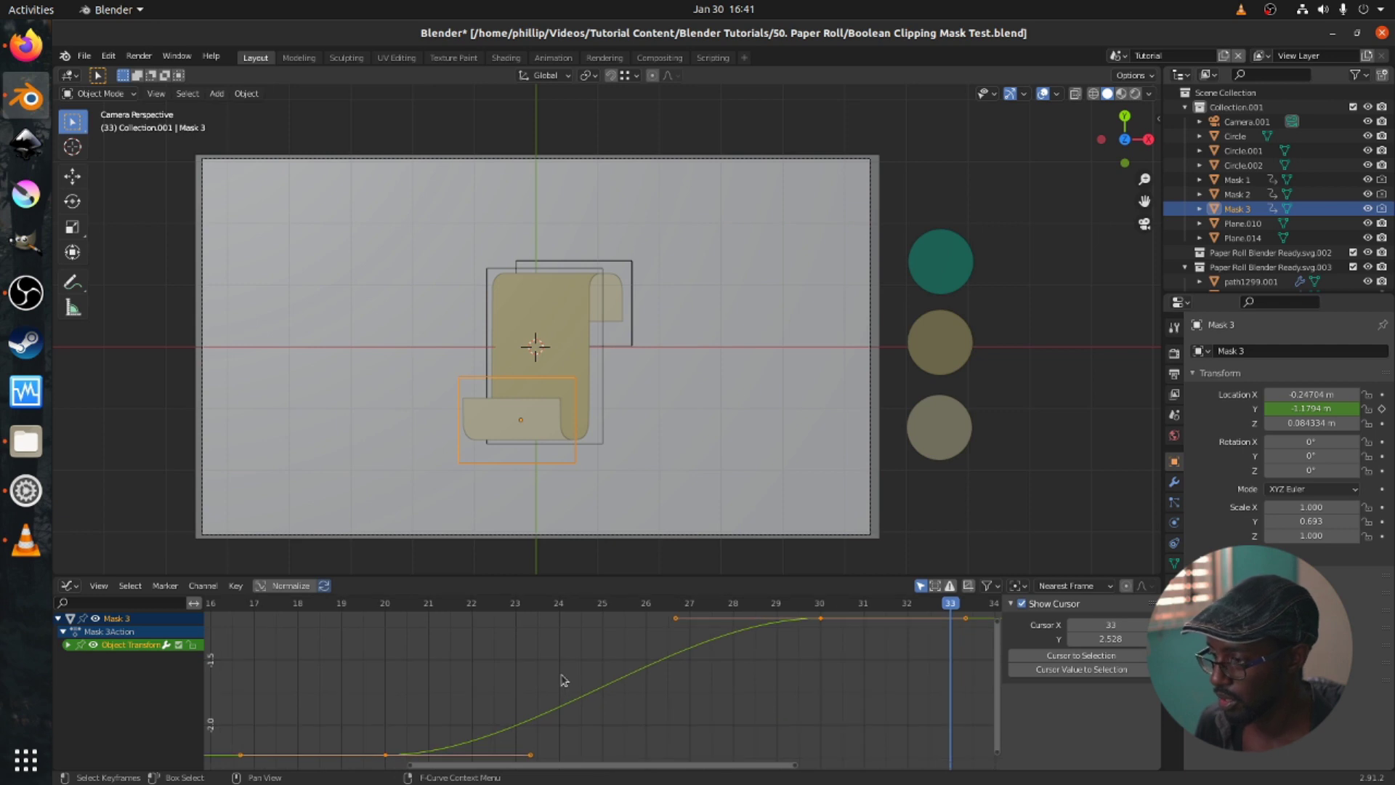
{"action": "scroll", "coordinate": [562, 680], "scroll_direction": "down", "scroll_amount": 2}
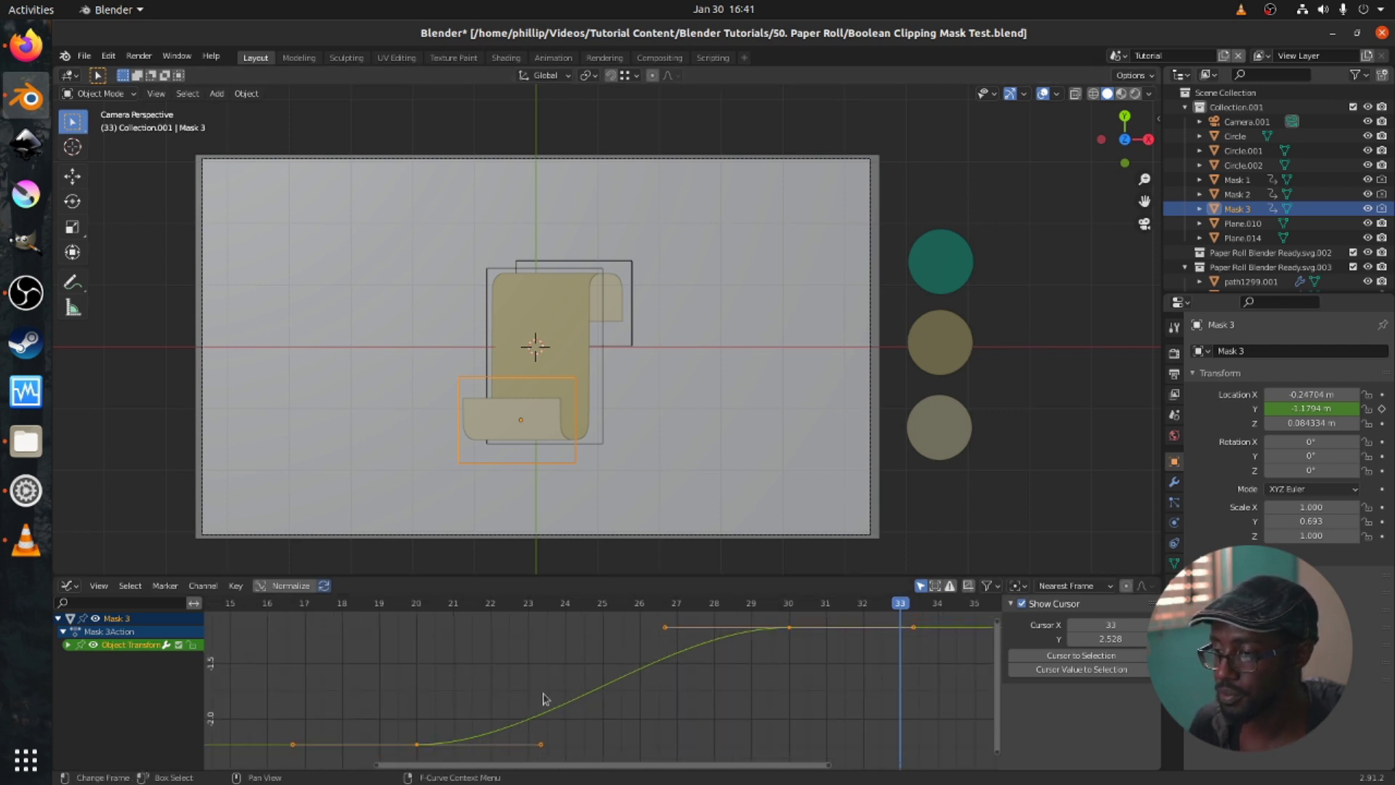
Select Mask 2 and frame its Y location curve in the Graph Editor around the keyframes at frames 10 and 20.
{"action": "left_click", "coordinate": [592, 442]}
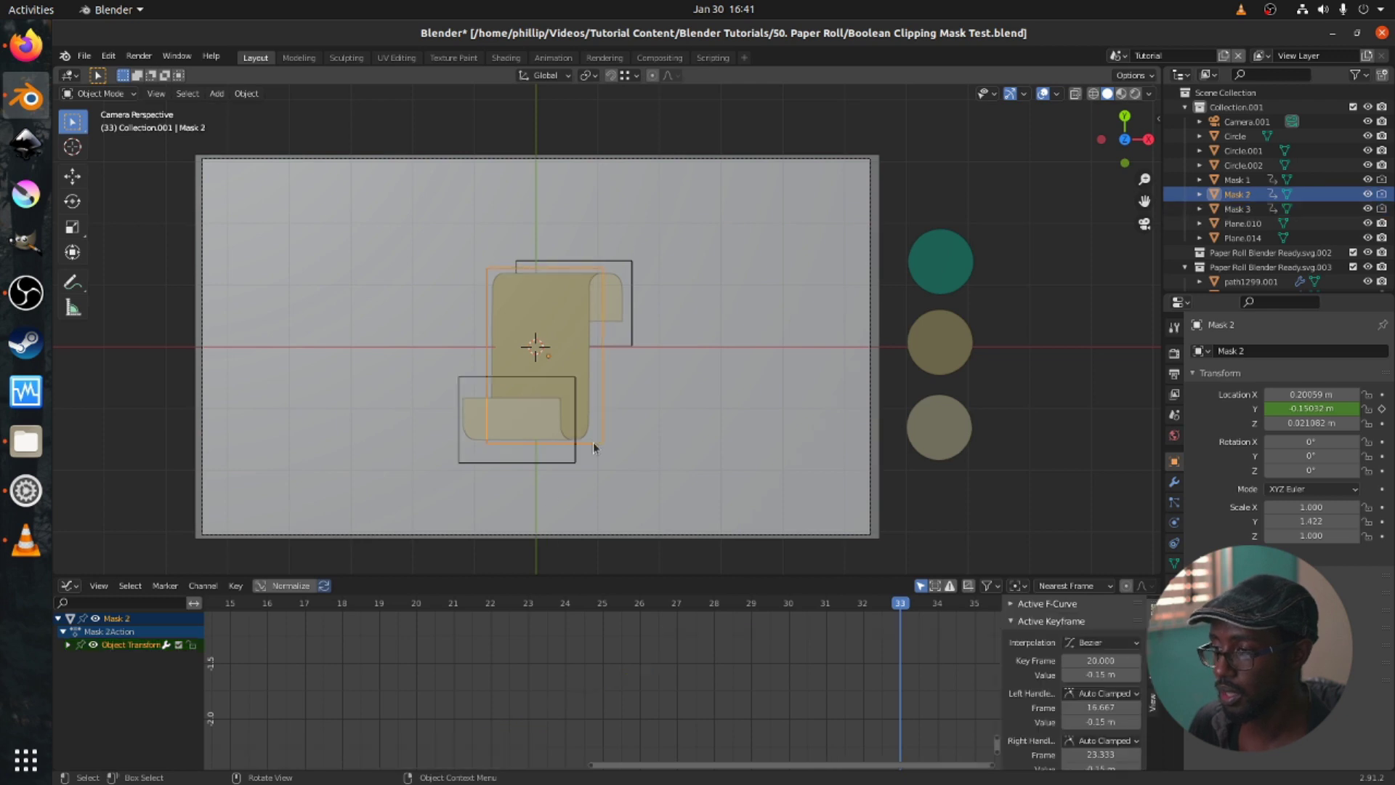
{"action": "left_click", "coordinate": [144, 644]}
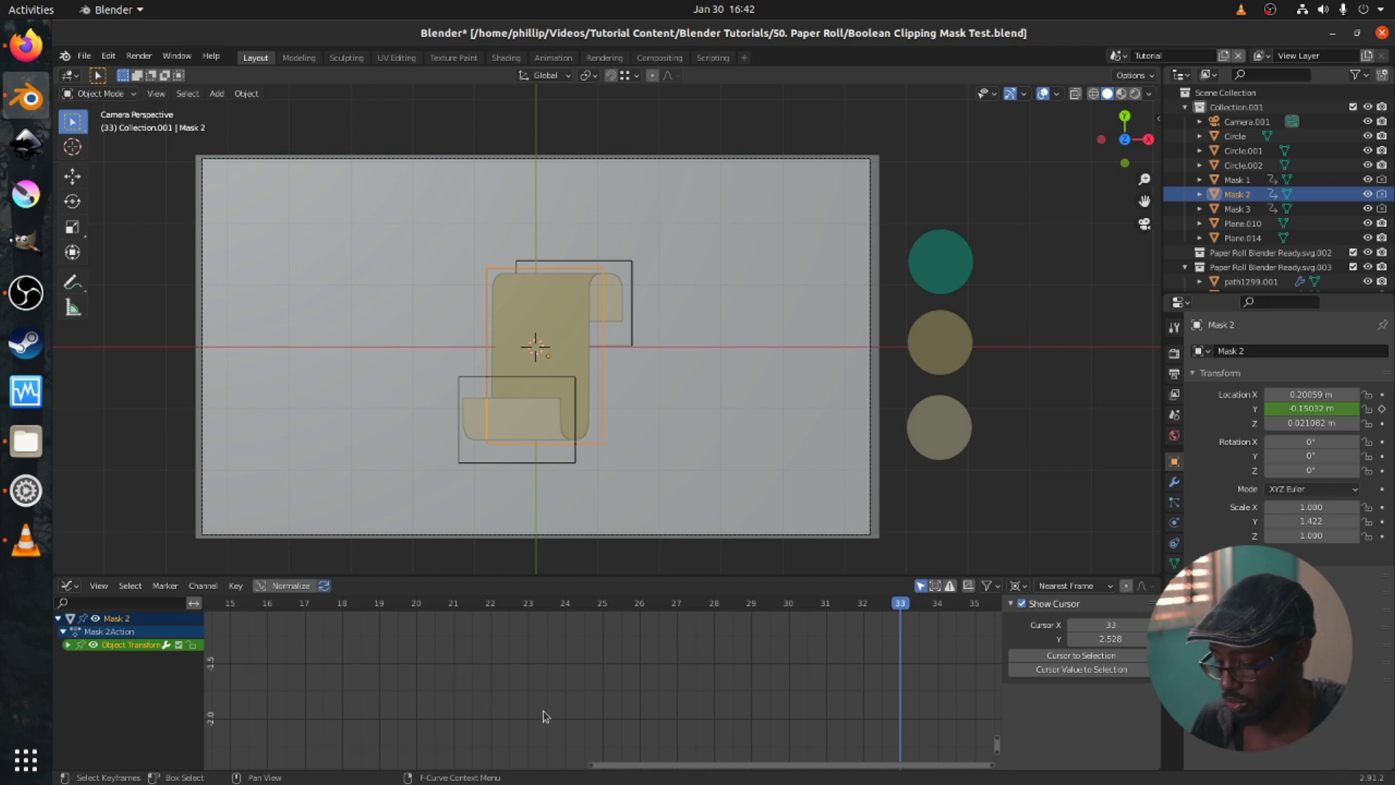
{"action": "left_click", "coordinate": [670, 729]}
{"action": "scroll", "coordinate": [672, 725], "scroll_direction": "down", "scroll_amount": 5}
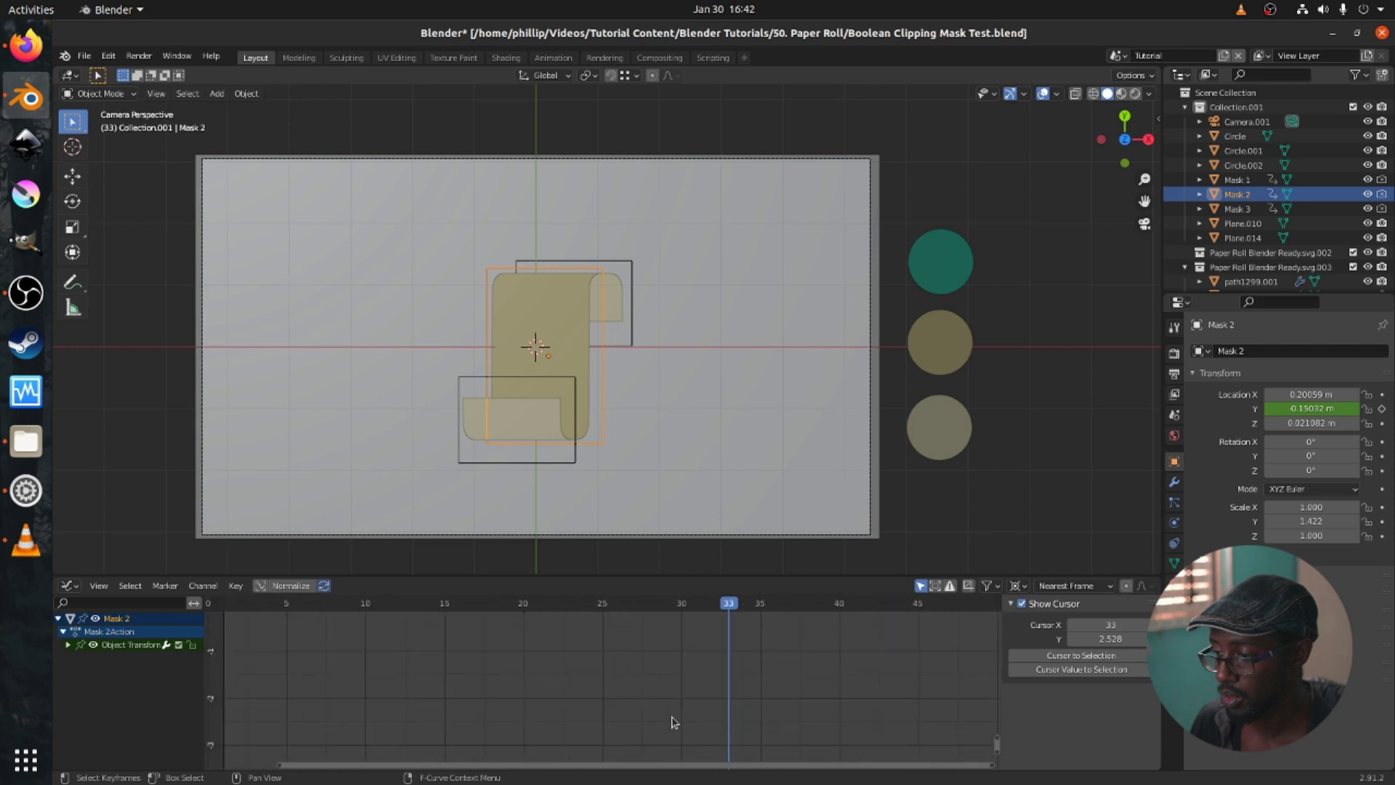
{"action": "middle_click_drag", "start_coordinate": [674, 722], "coordinate": [679, 673]}
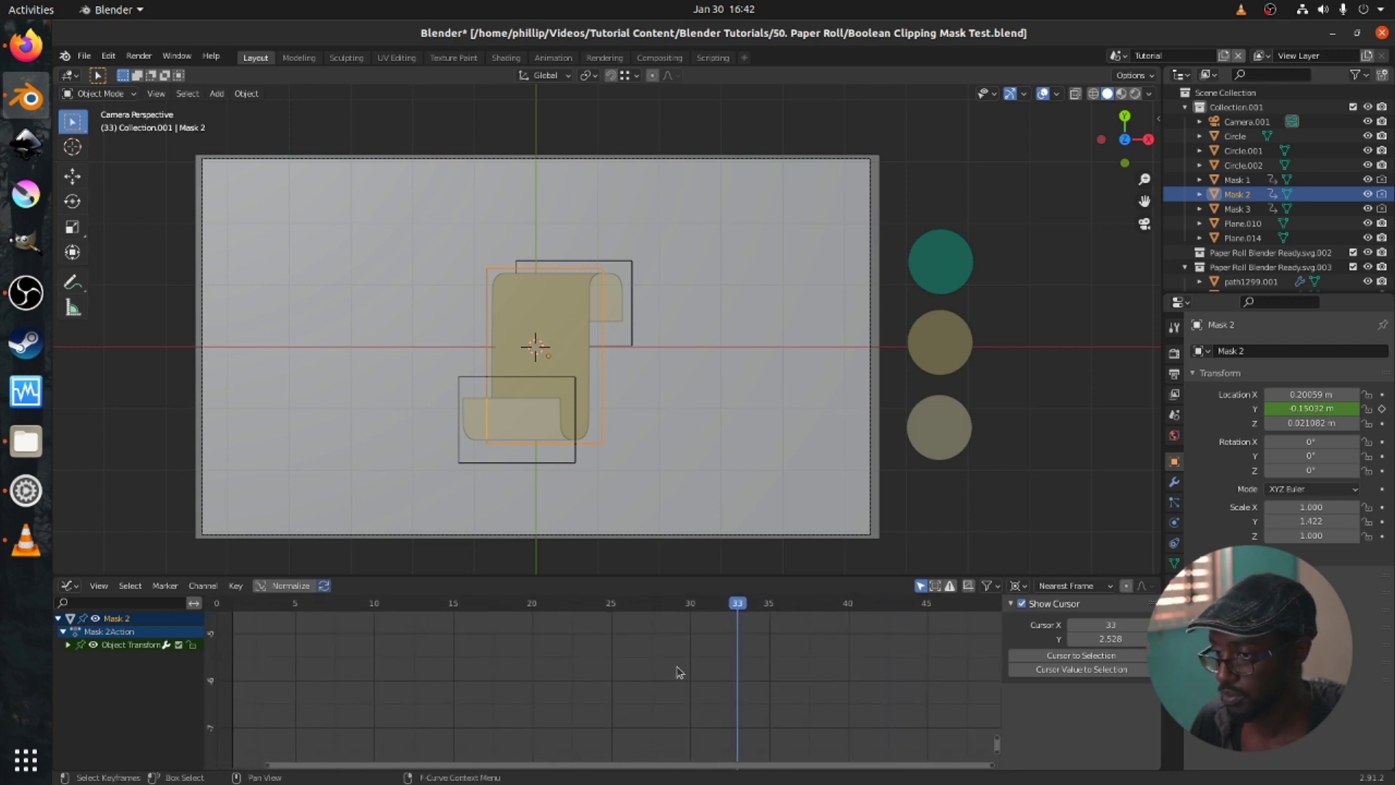
{"action": "key", "text": "Home"}
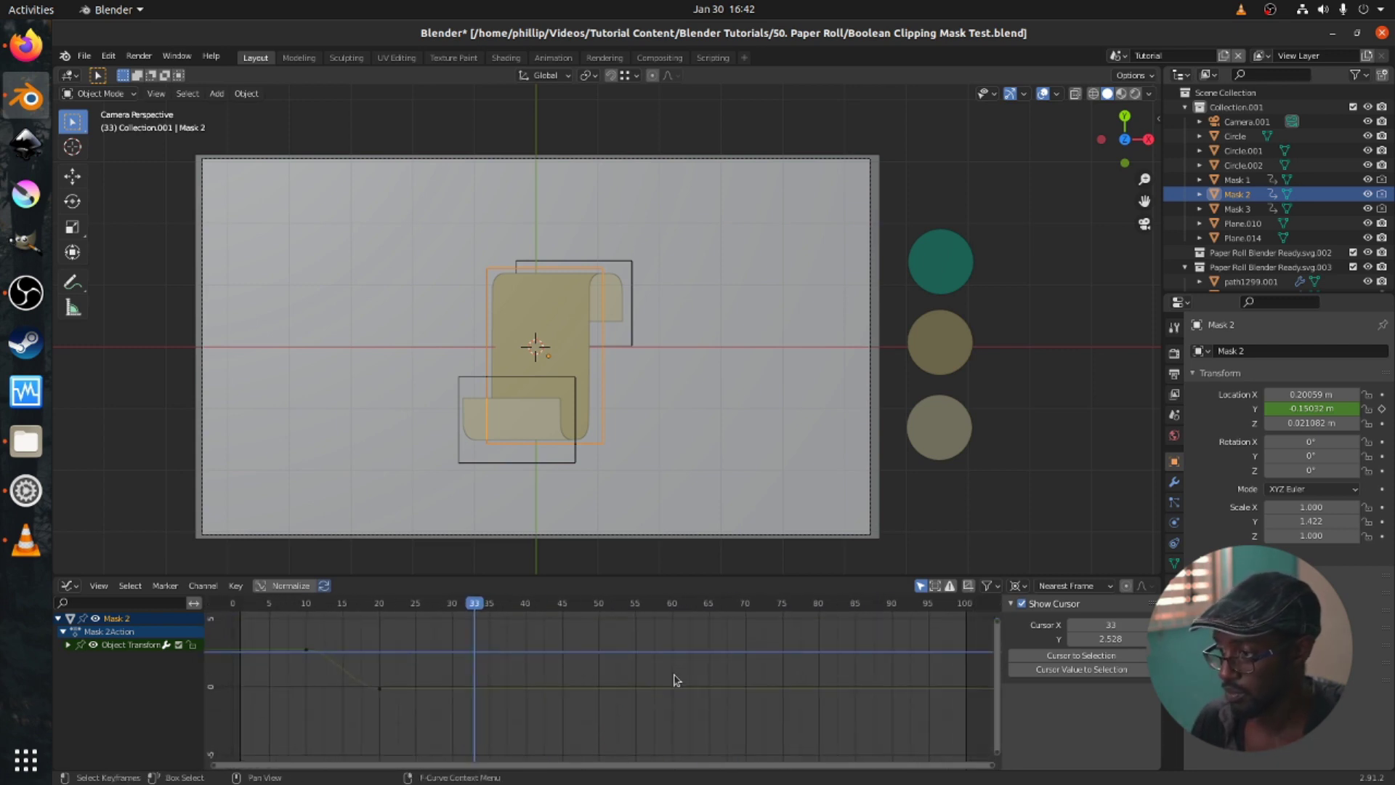
{"action": "middle_click_drag", "start_coordinate": [364, 713], "coordinate": [462, 716]}
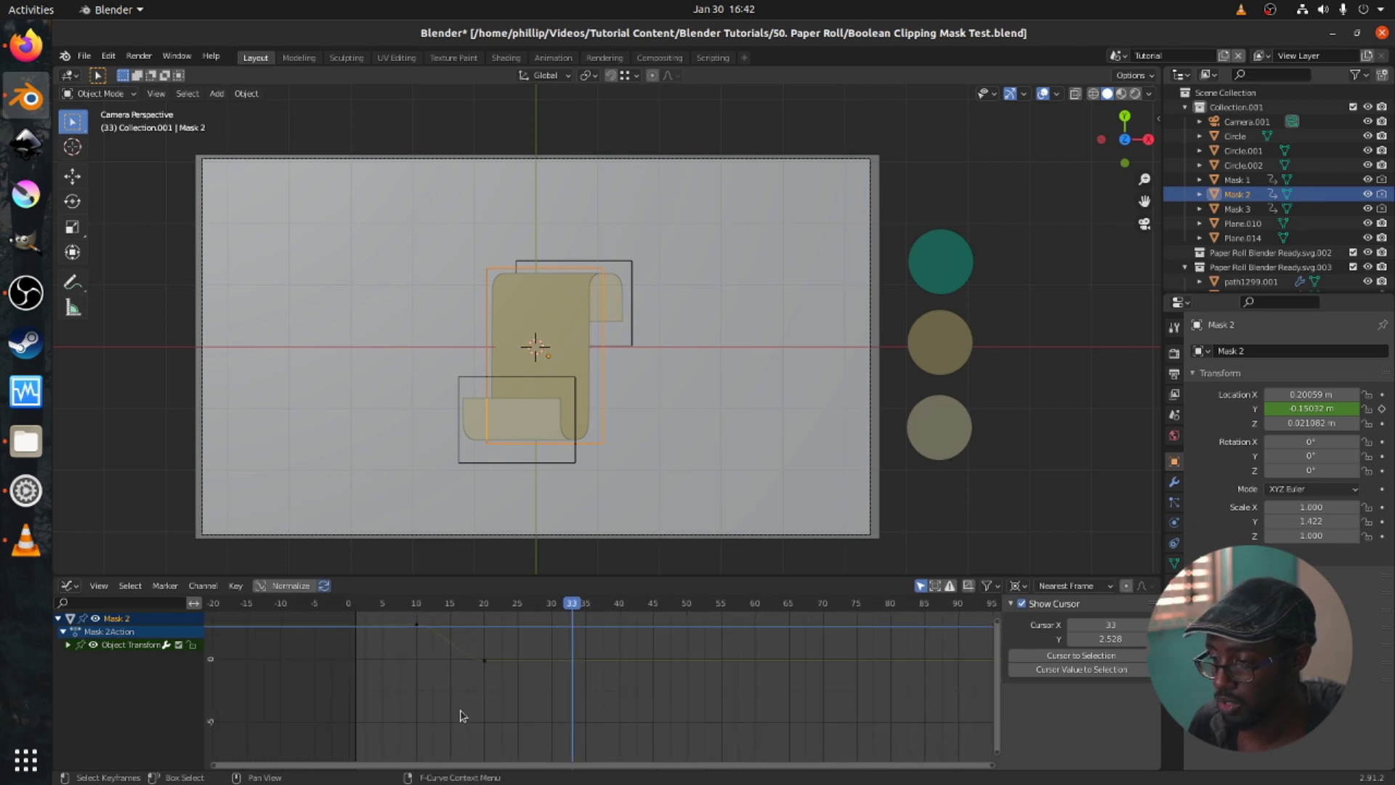
{"action": "left_click", "coordinate": [416, 624]}
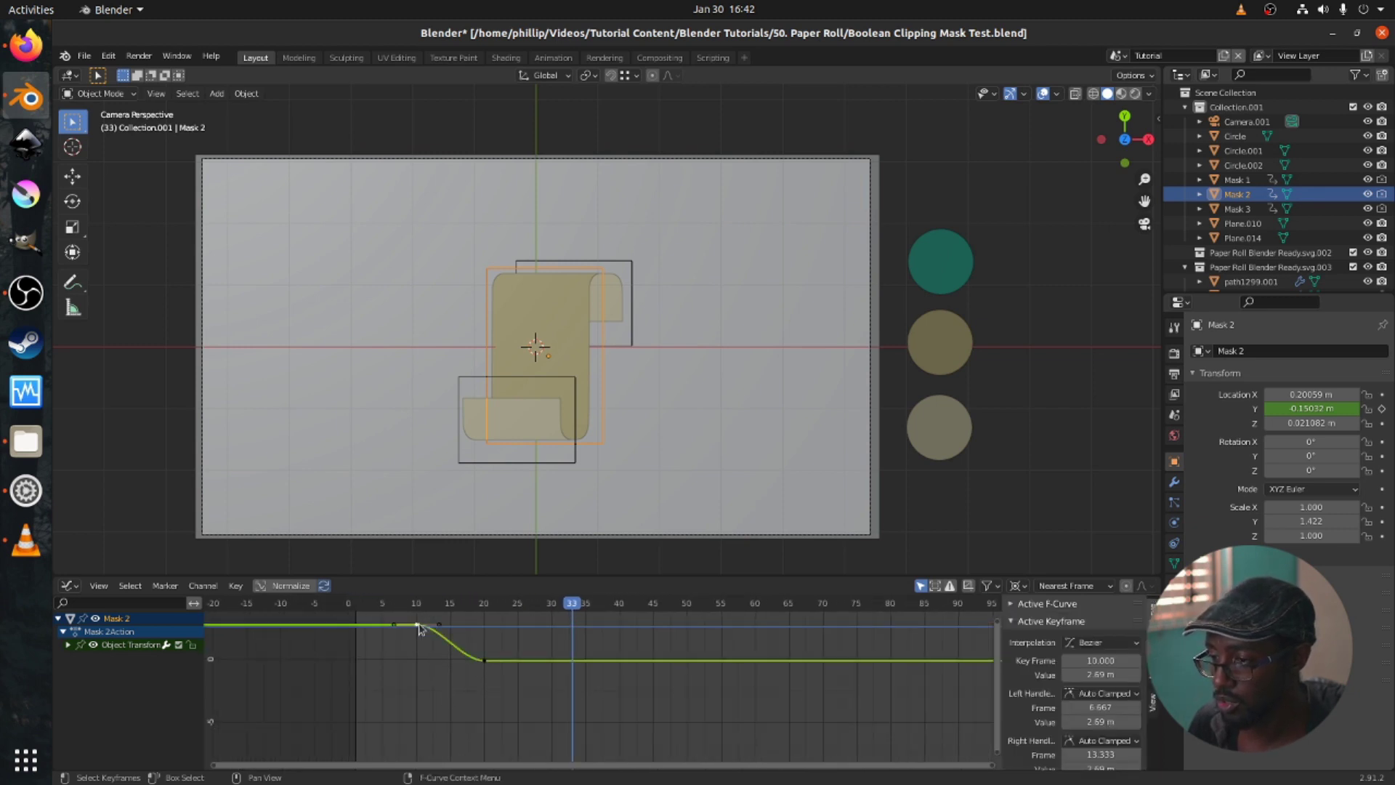
{"action": "left_click", "coordinate": [484, 661], "text": "shift"}
{"action": "key", "text": "KP_Decimal"}
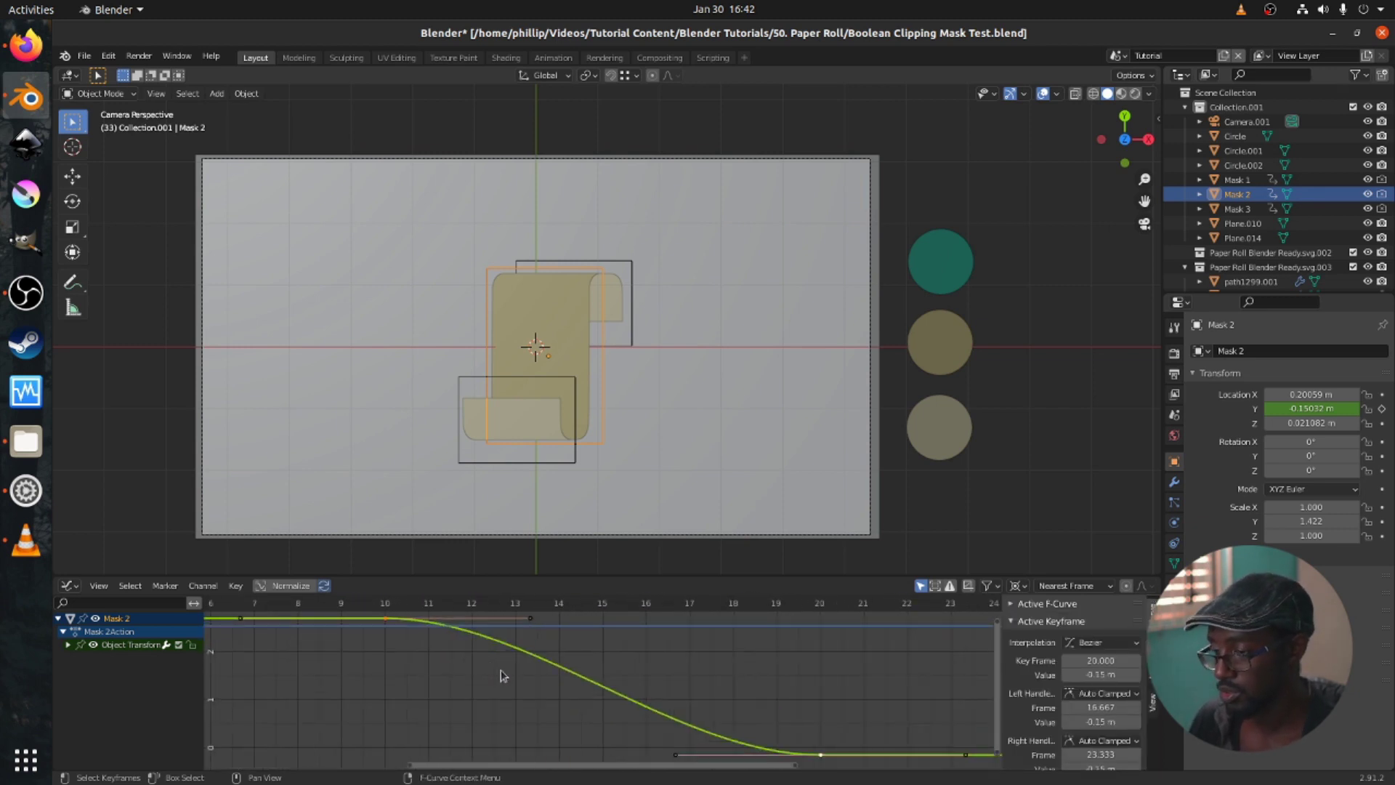
{"action": "scroll", "coordinate": [501, 676], "scroll_direction": "down", "scroll_amount": 3}
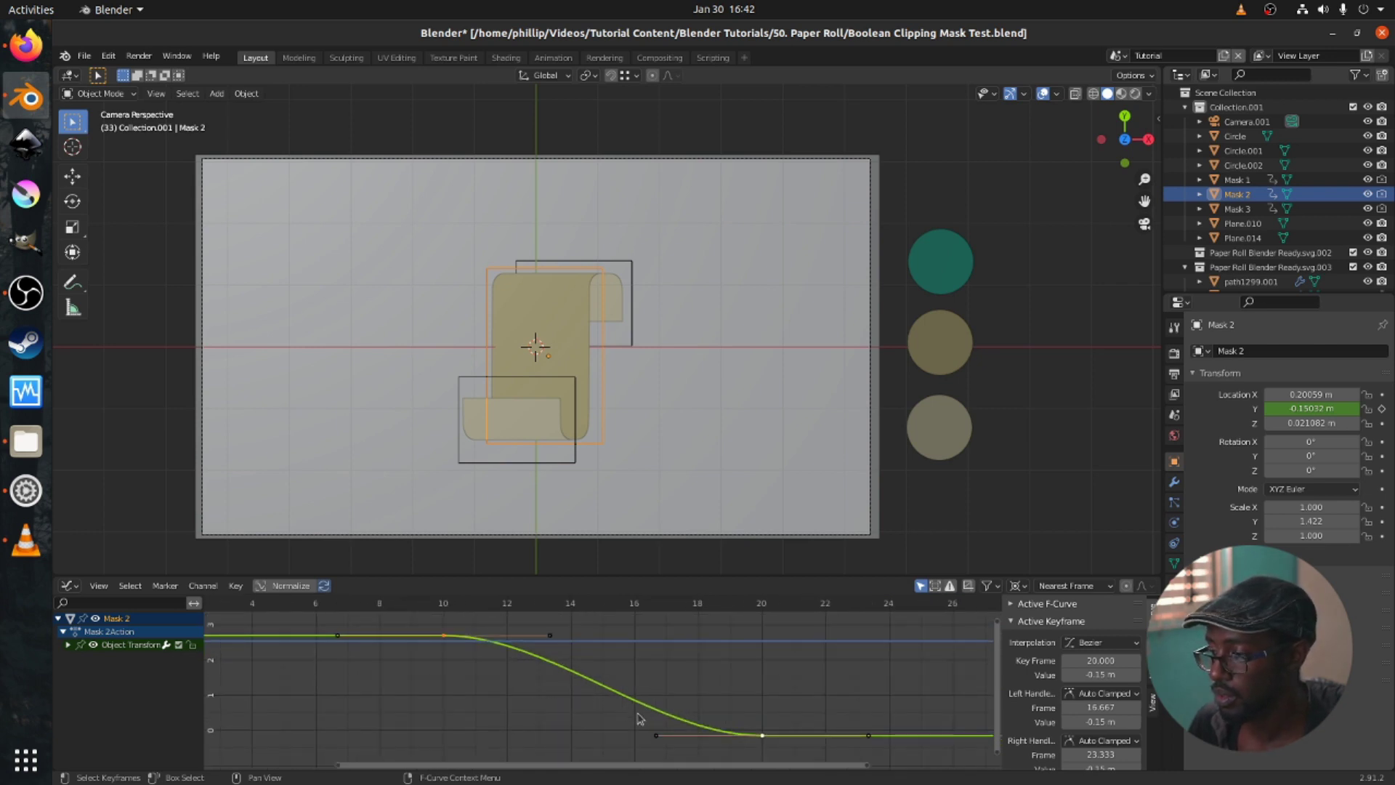
Try a longer ease-out on Mask 2 by extending the frame 20 keyframe's left handle to about frame 11, and play the animation.
{"action": "left_click_drag", "start_coordinate": [654, 735], "coordinate": [476, 735]}
{"action": "scroll", "coordinate": [336, 656], "scroll_direction": "down", "scroll_amount": 2}
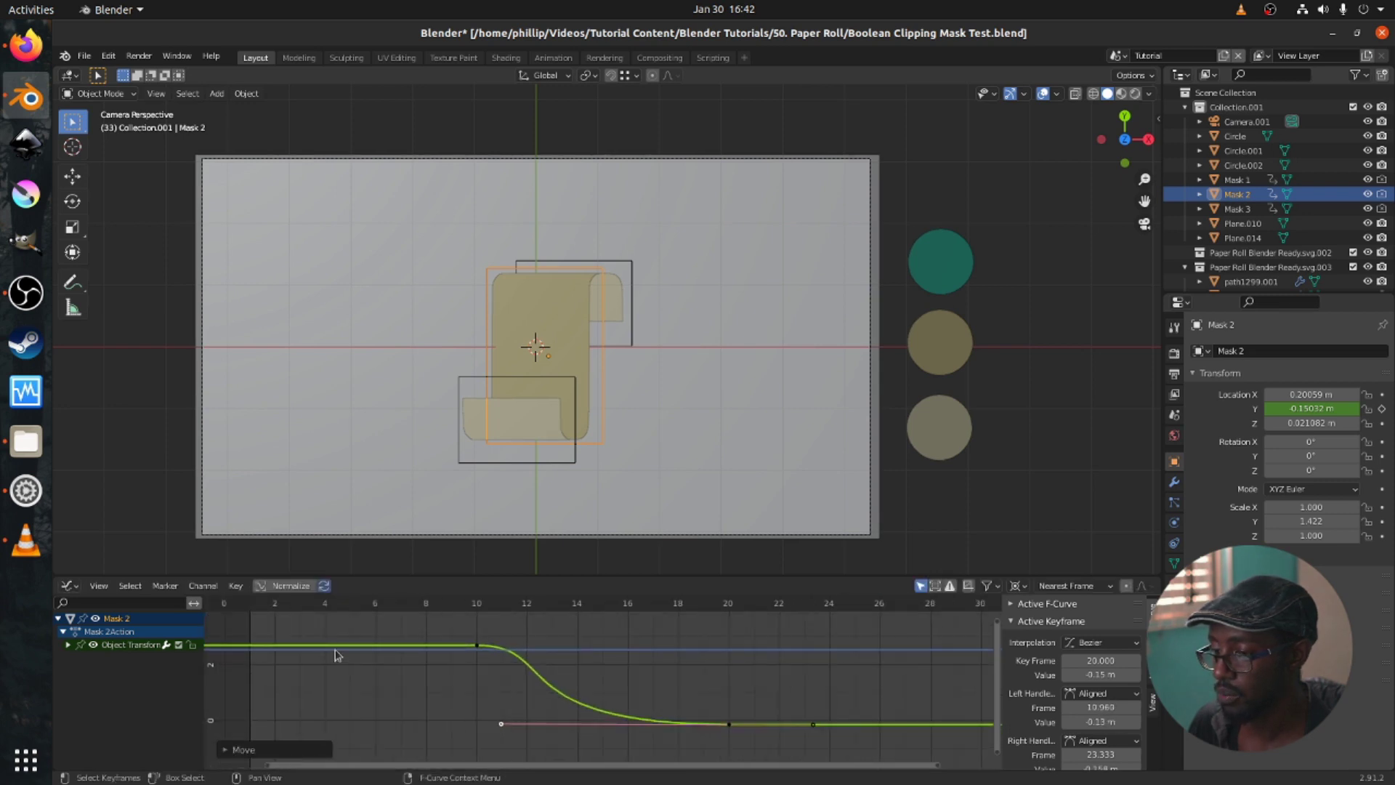
{"action": "left_click", "coordinate": [250, 614]}
{"action": "key", "text": "space"}
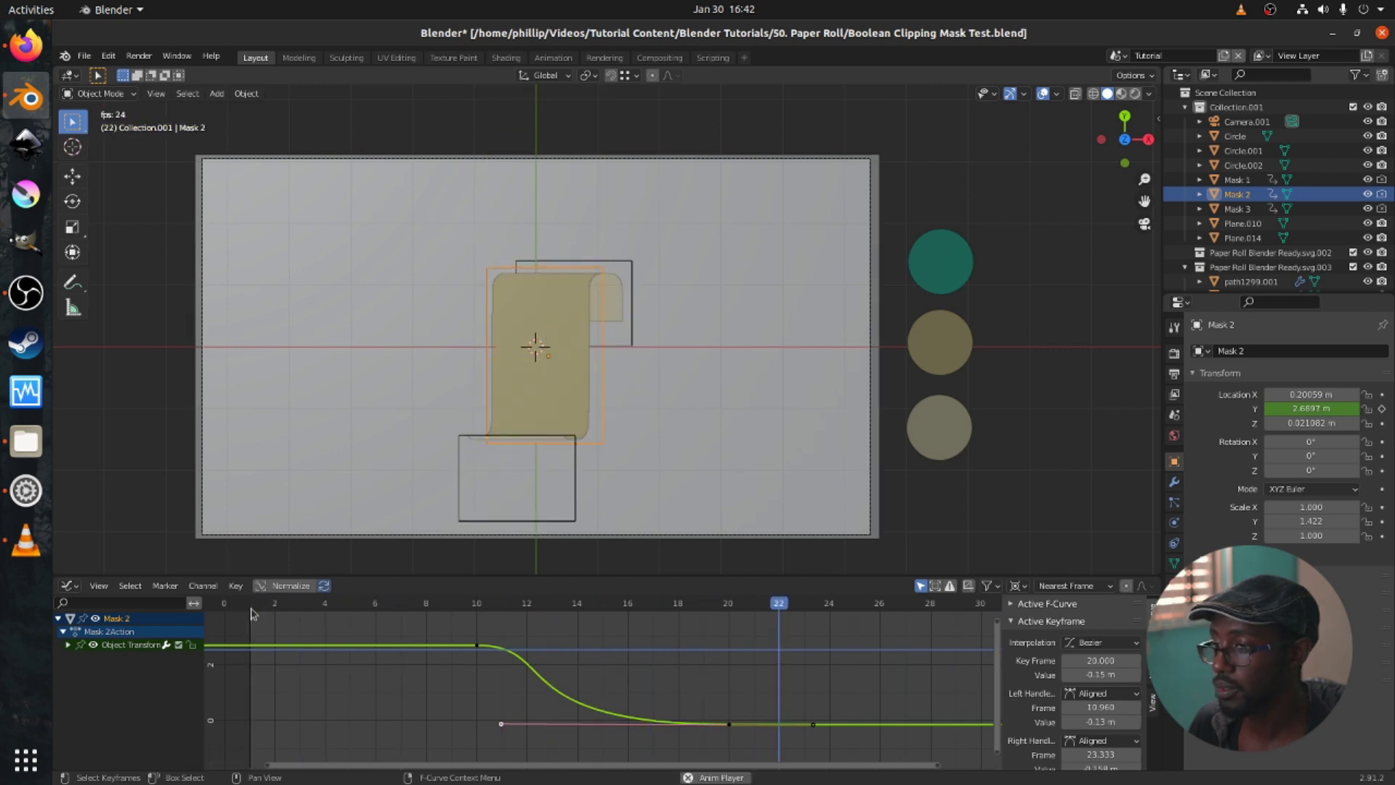
{"action": "key", "text": "space"}
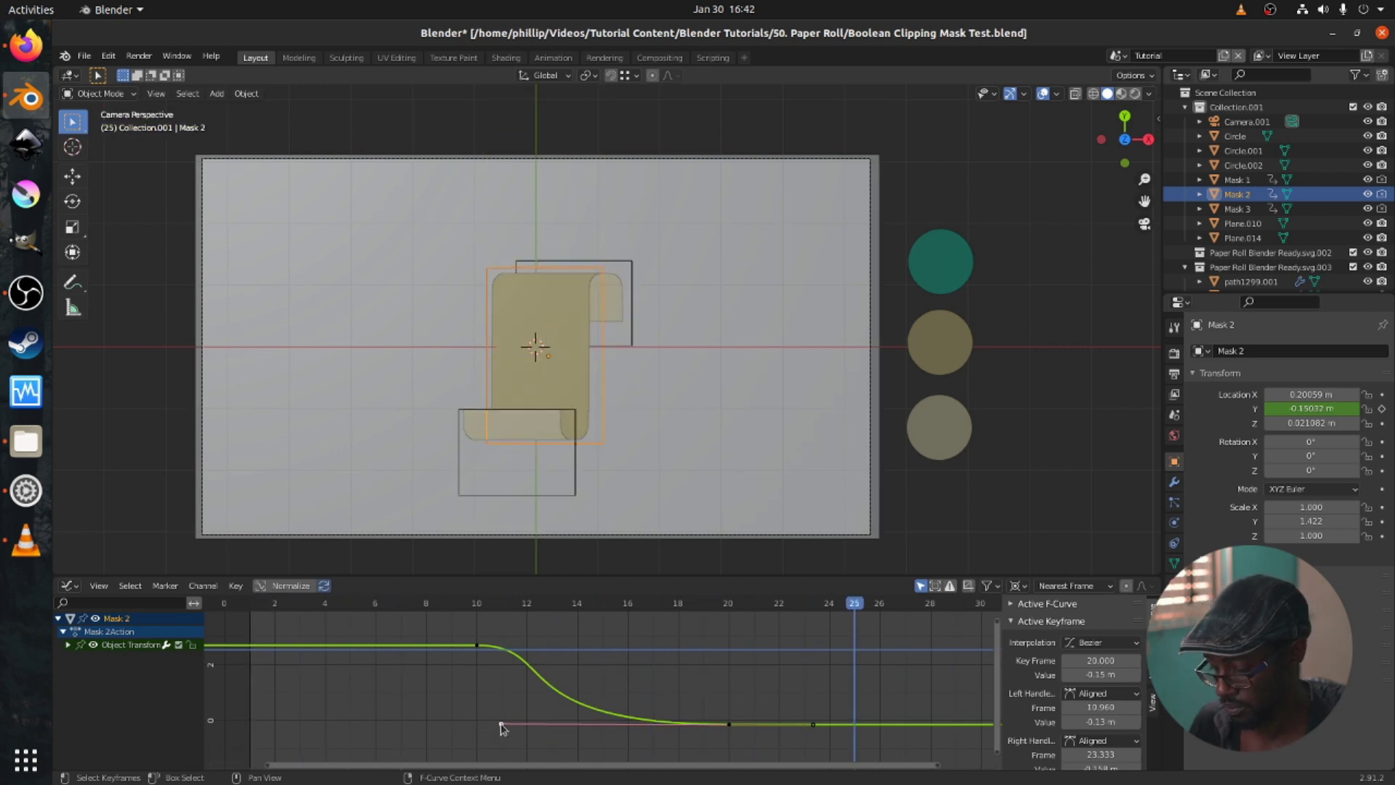
Shorten the left handle of Mask 2's frame 20 keyframe to about frame 16 and replay the animation from frame 1.
{"action": "left_click_drag", "start_coordinate": [501, 729], "coordinate": [629, 730]}
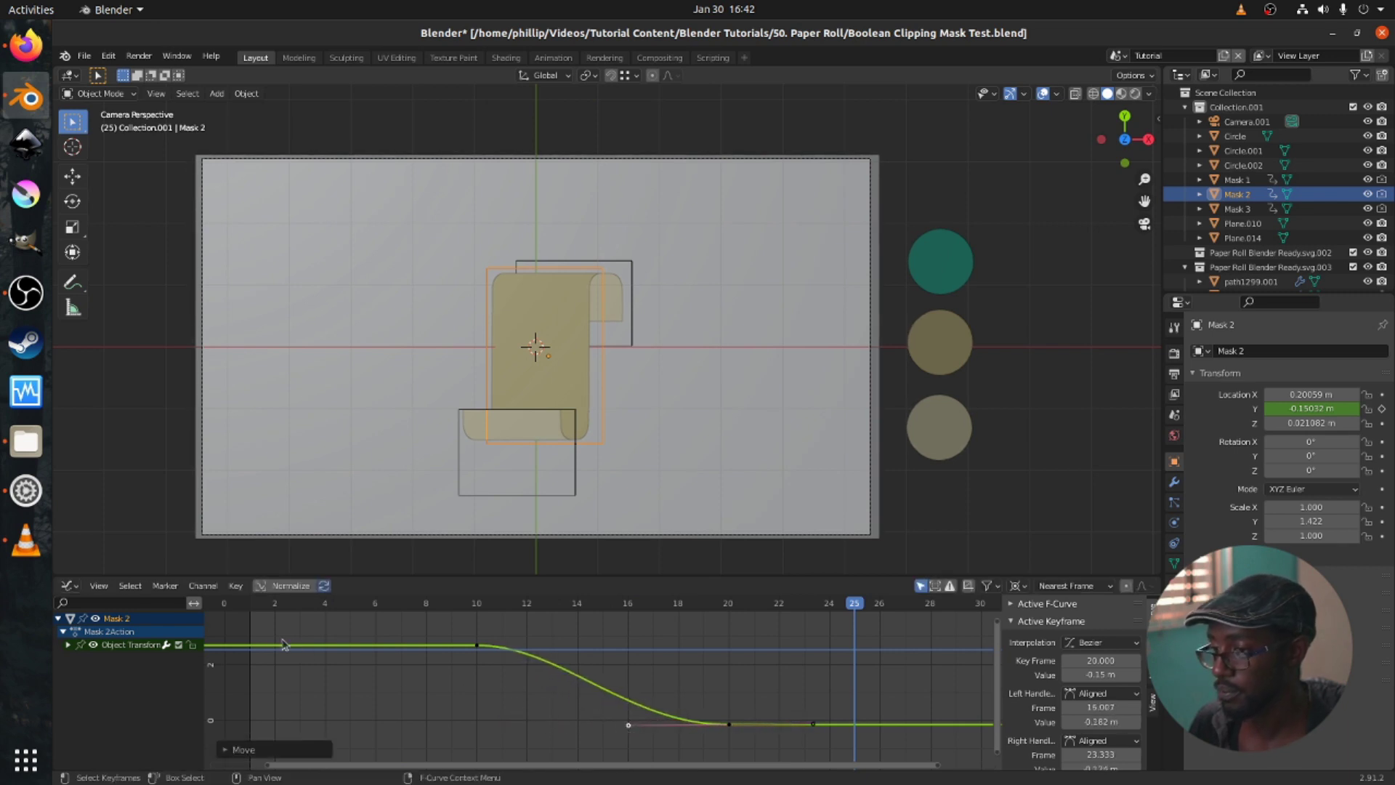
{"action": "left_click", "coordinate": [250, 610]}
{"action": "key", "text": "space"}
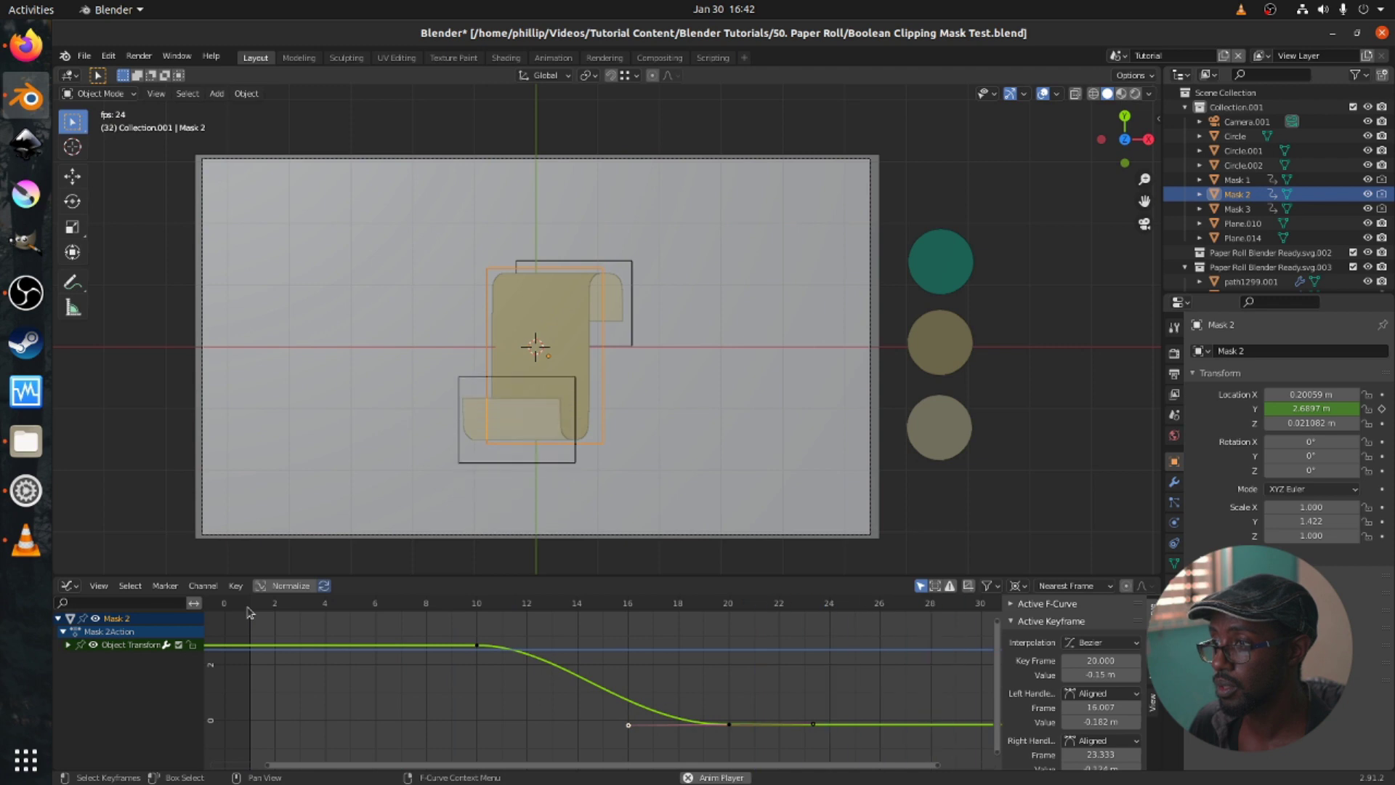
{"action": "key", "text": "space"}
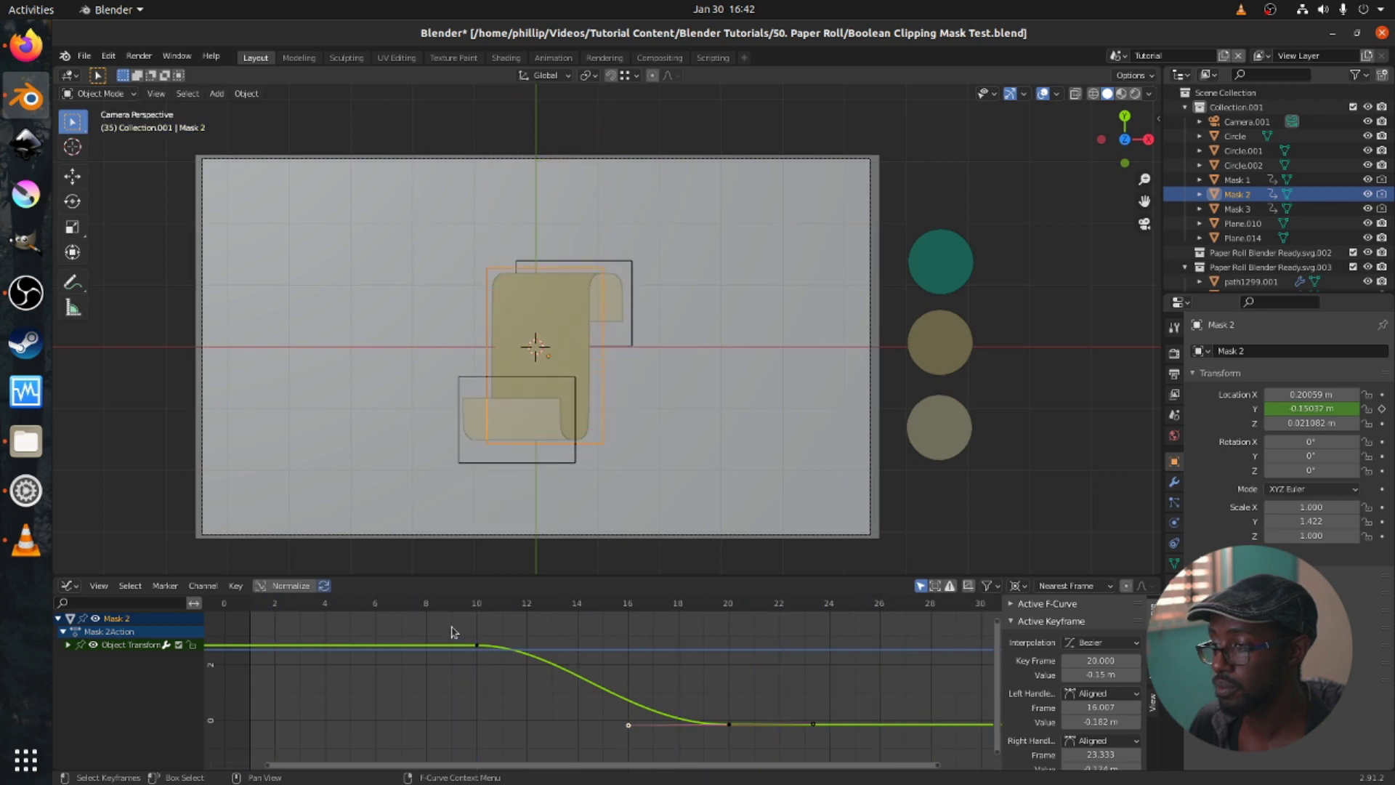
Undo both handle changes on Mask 2's frame 20 keyframe.
{"action": "key", "text": "ctrl+z"}
{"action": "key", "text": "ctrl+z"}
{"action": "key", "text": "ctrl+z"}
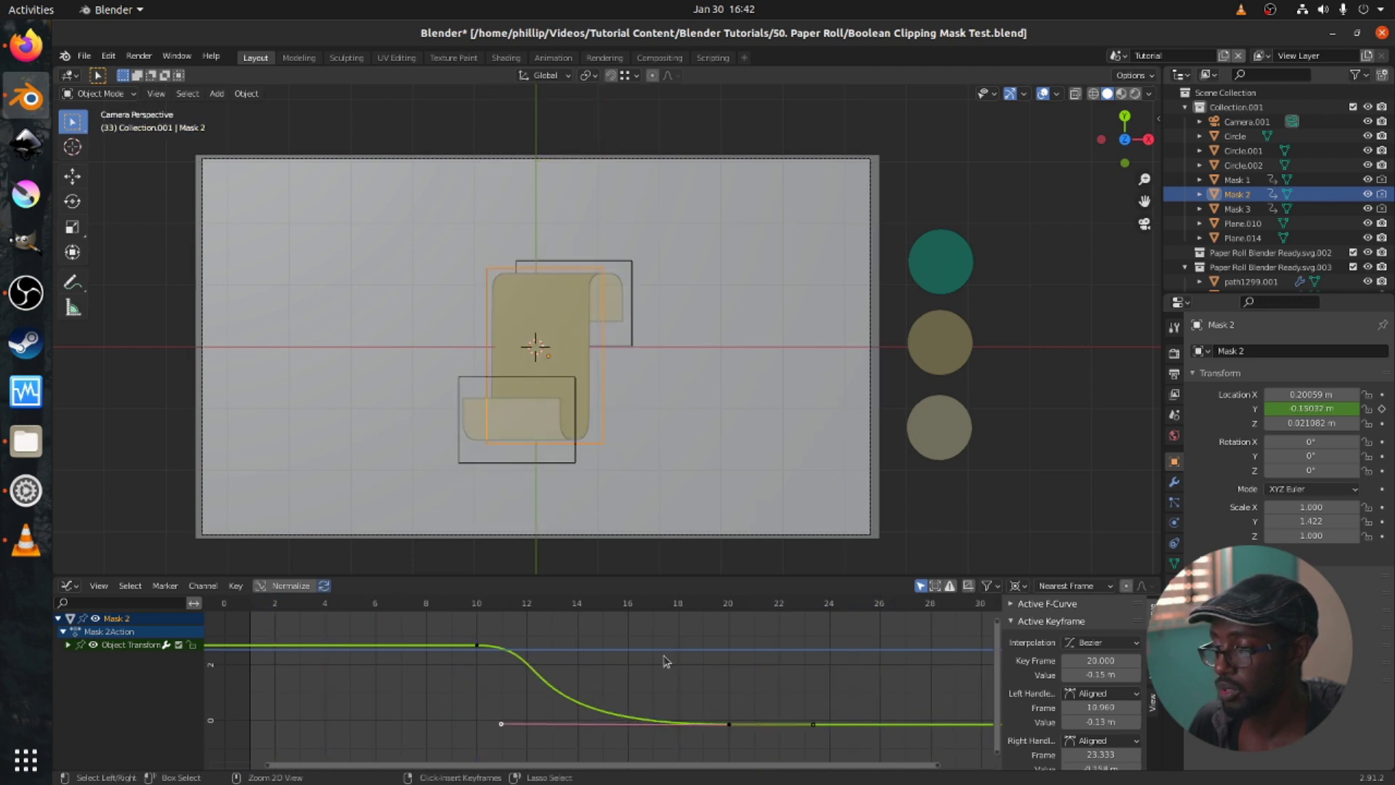
{"action": "key", "text": "ctrl+z"}
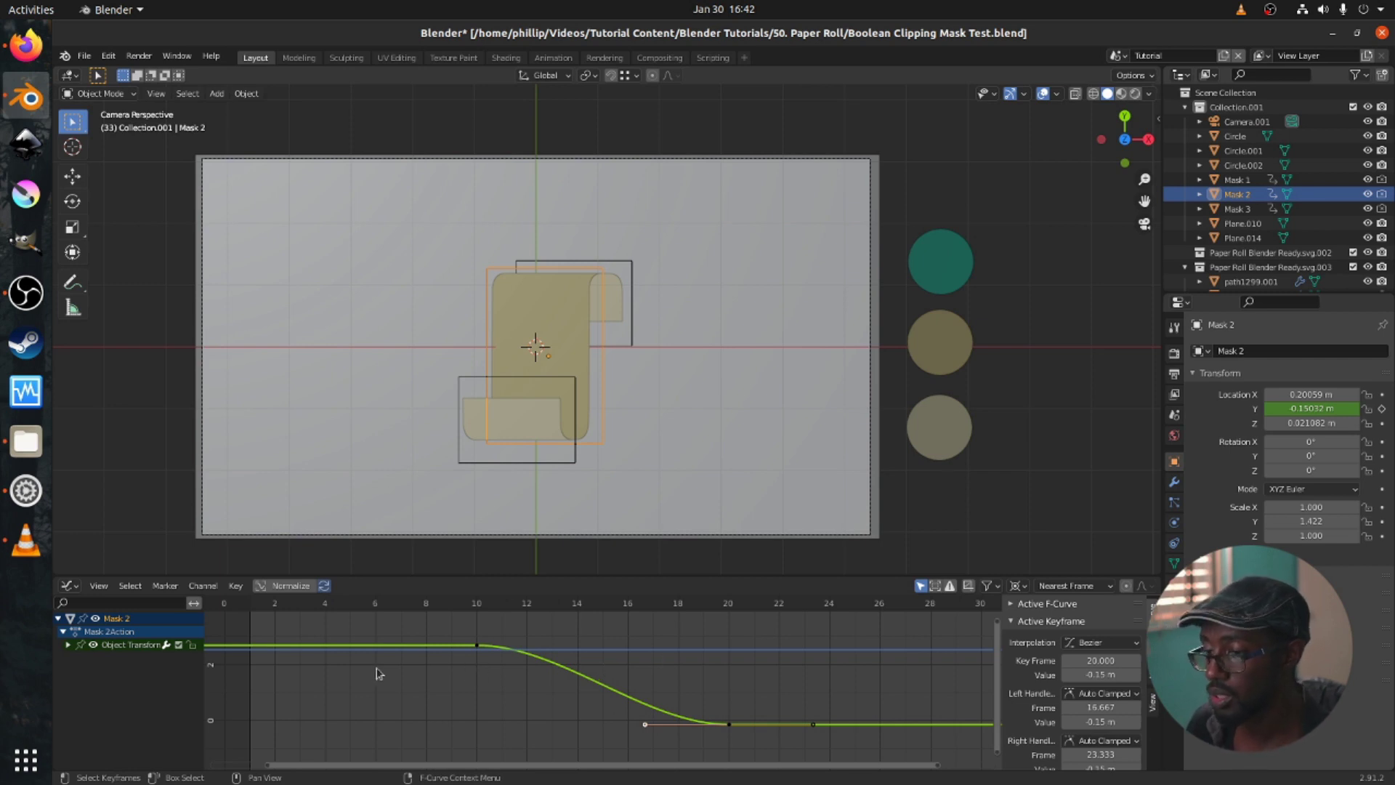
Play the animation once more with the restored Mask 2 curve and save the file.
{"action": "key", "text": "space"}
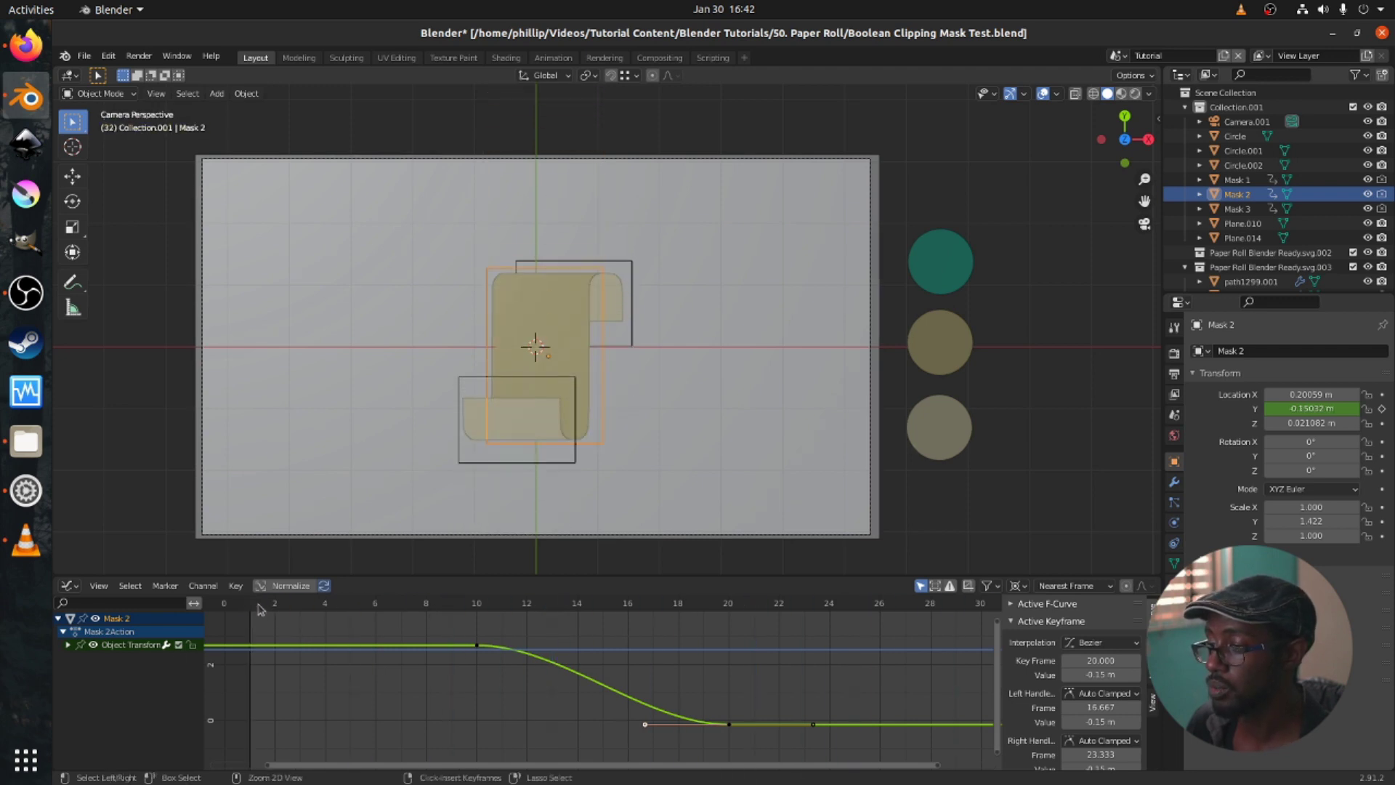
{"action": "key", "text": "ctrl+s"}
Add a plane over the sheet and scale it into a thin horizontal bar, about 0.551 in X and 0.075 in Y.
{"action": "scroll", "coordinate": [562, 335], "scroll_direction": "up", "scroll_amount": 2}
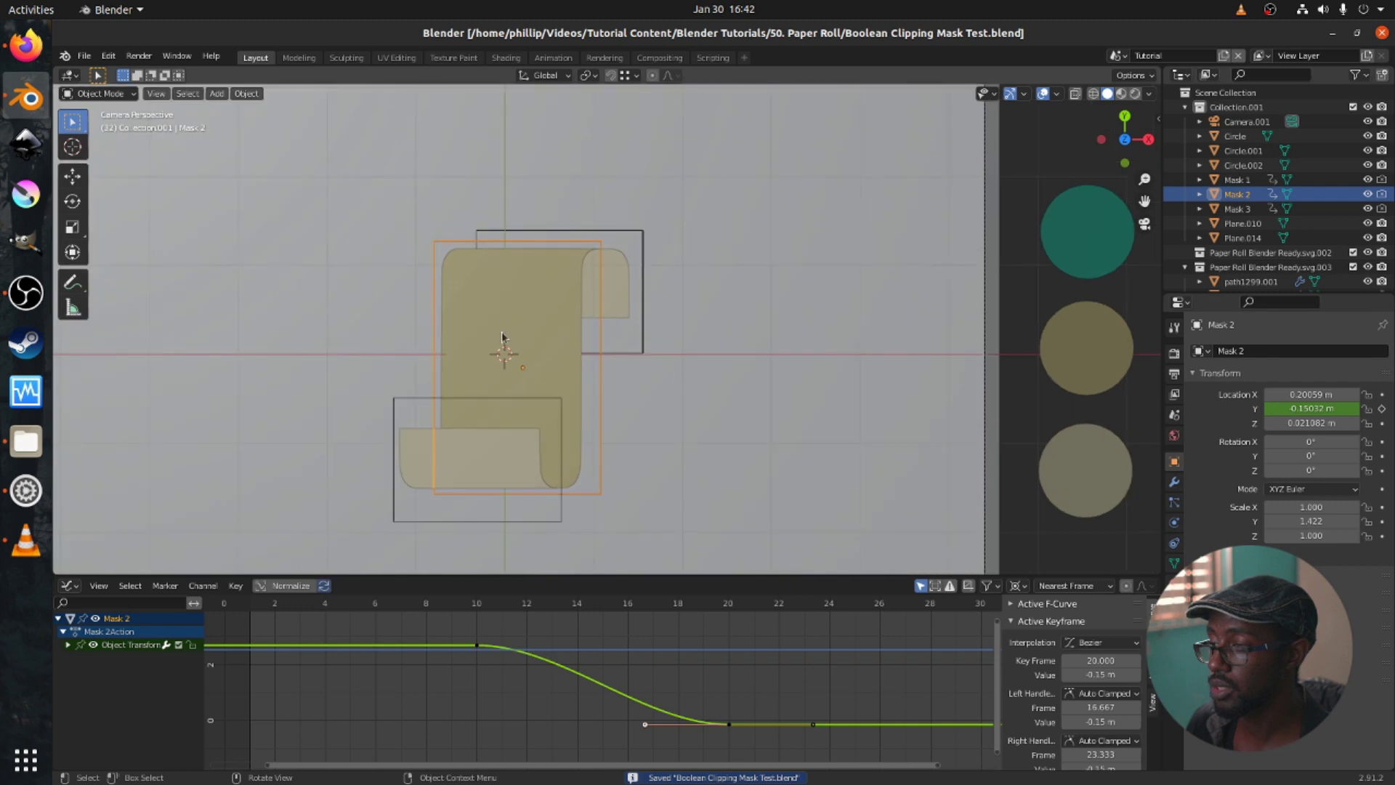
{"action": "left_click", "coordinate": [519, 329]}
{"action": "key", "text": "shift+a"}
{"action": "mouse_move", "coordinate": [518, 326]}
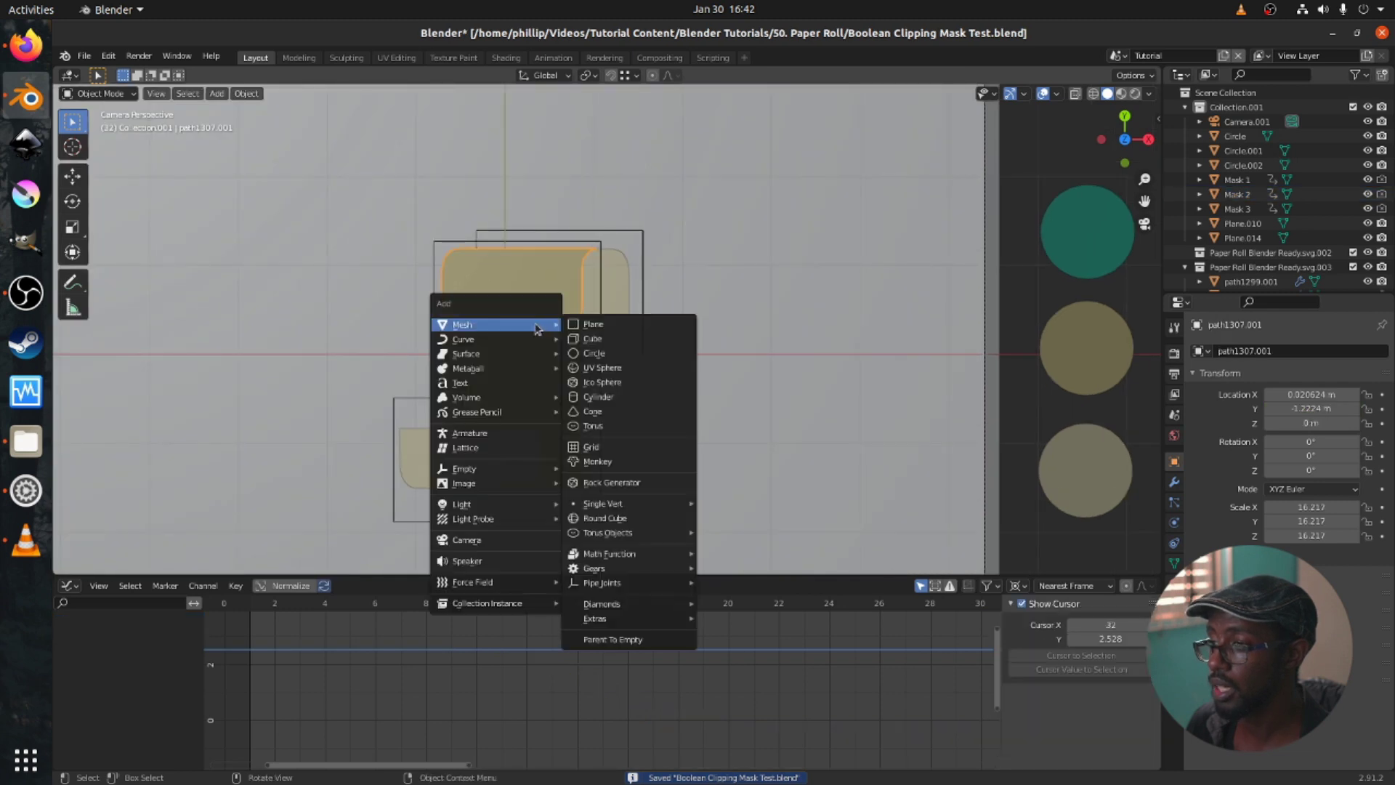
{"action": "left_click", "coordinate": [606, 326]}
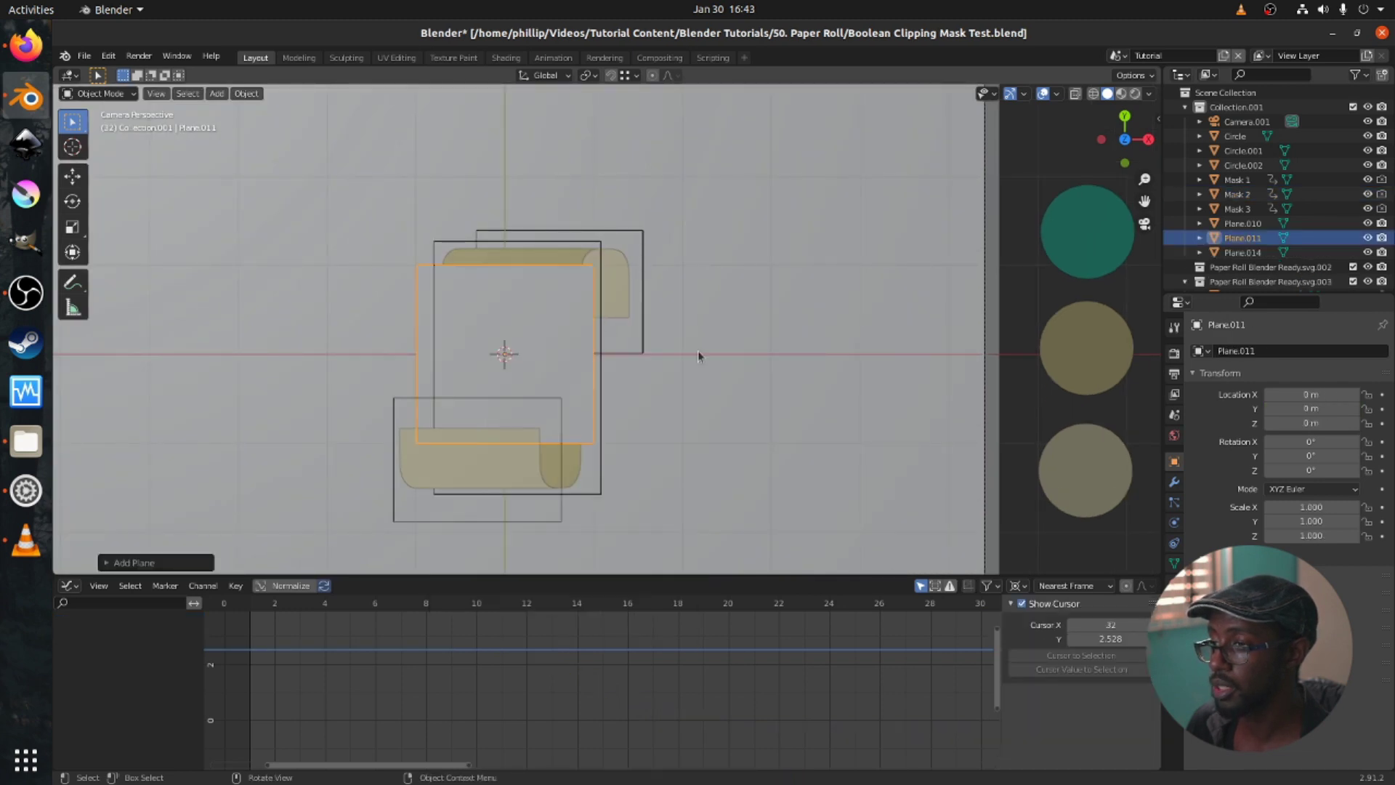
{"action": "key", "text": "s"}
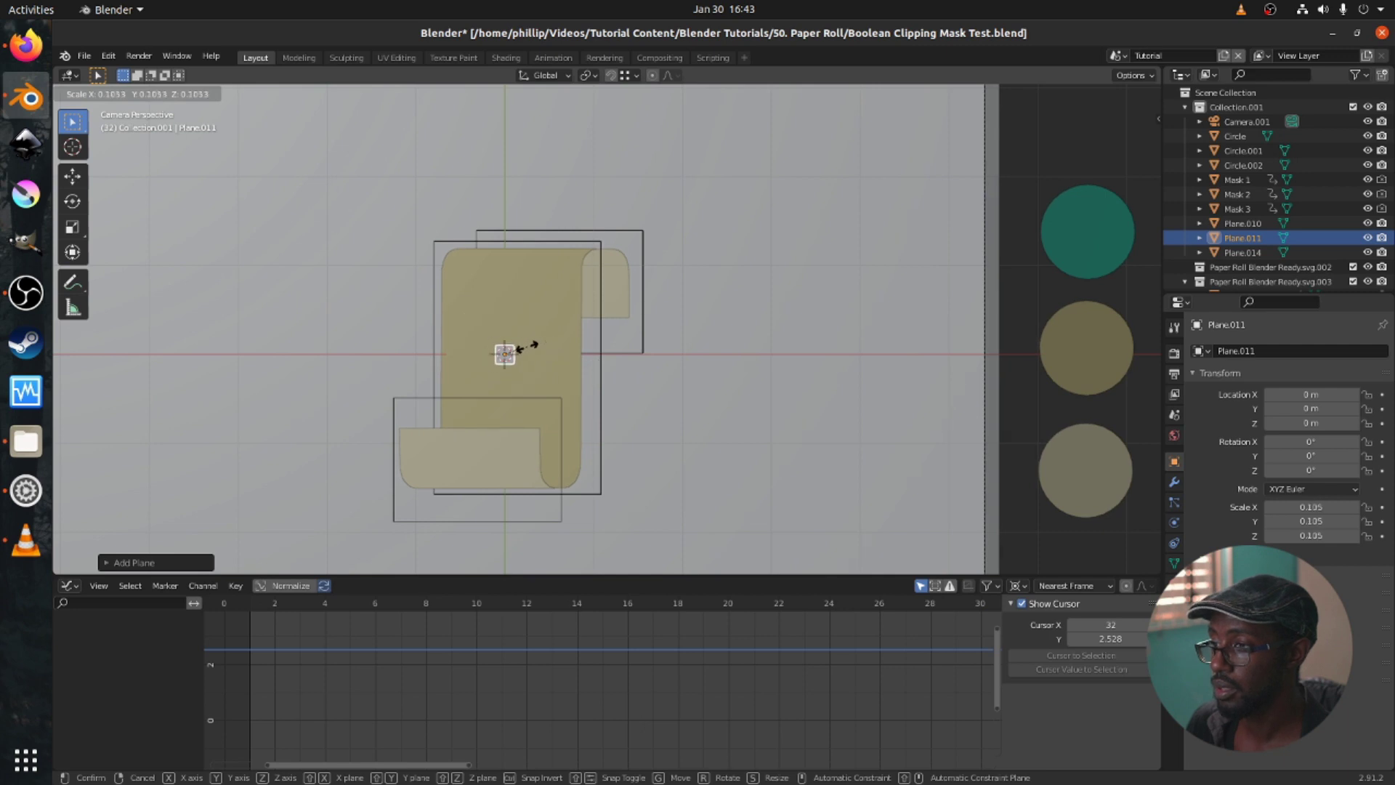
{"action": "left_click", "coordinate": [521, 354]}
{"action": "key", "text": "s"}
{"action": "key", "text": "x"}
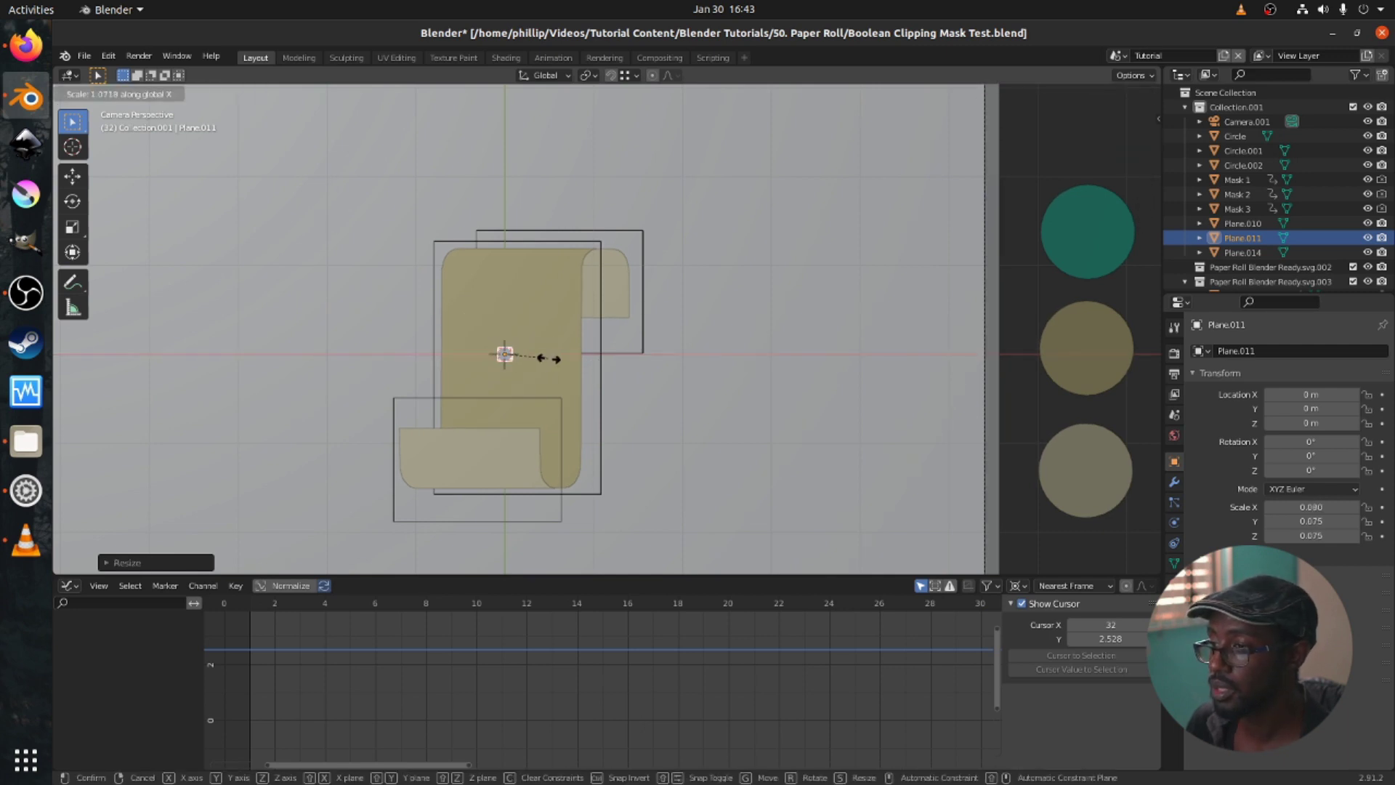
{"action": "left_click", "coordinate": [792, 383]}
Place the bar on the upper part of the sheet, at about X 0.18 m and Y 0.654 m, and narrow its X scale to about 0.446.
{"action": "key", "text": "g"}
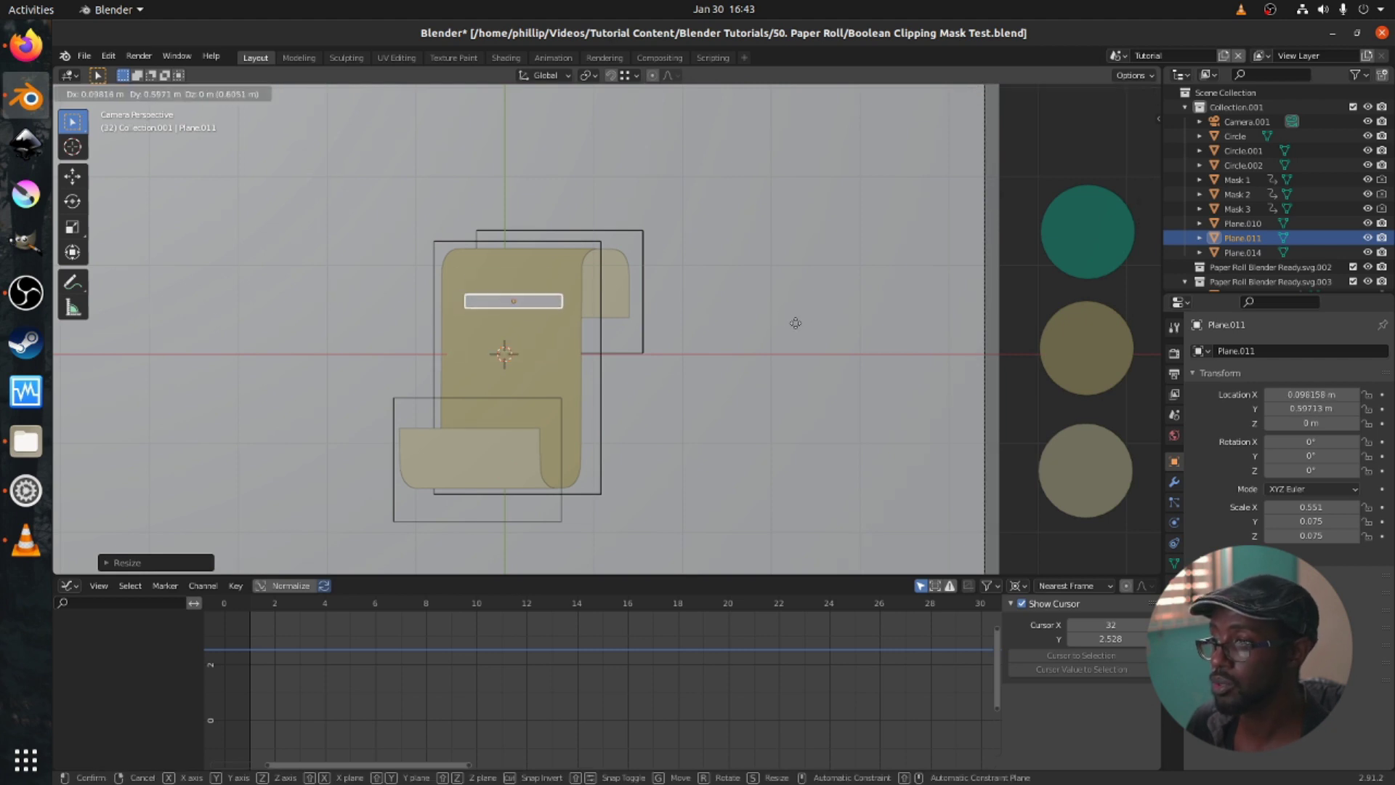
{"action": "left_click", "coordinate": [791, 317]}
{"action": "key", "text": "s"}
{"action": "key", "text": "x"}
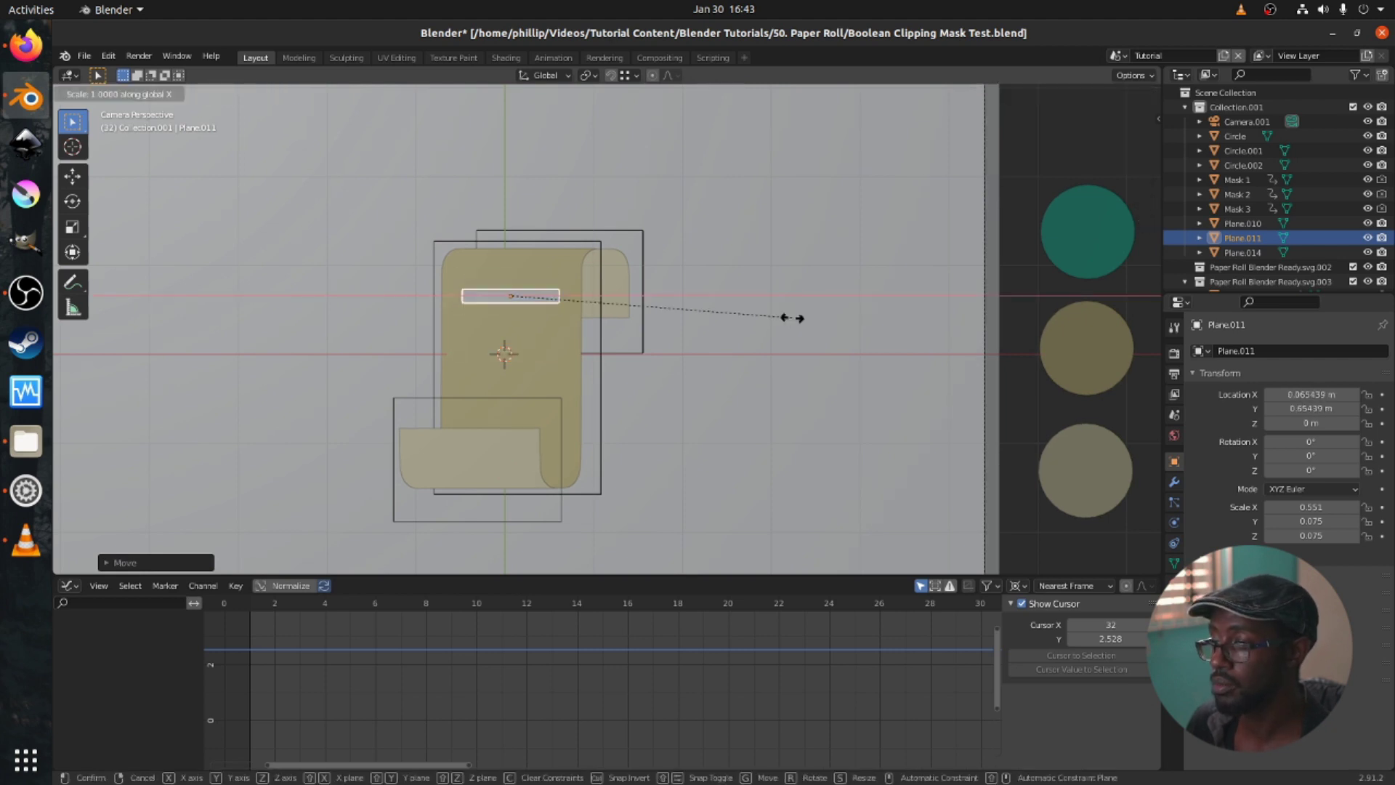
{"action": "left_click", "coordinate": [738, 324]}
{"action": "key", "text": "g"}
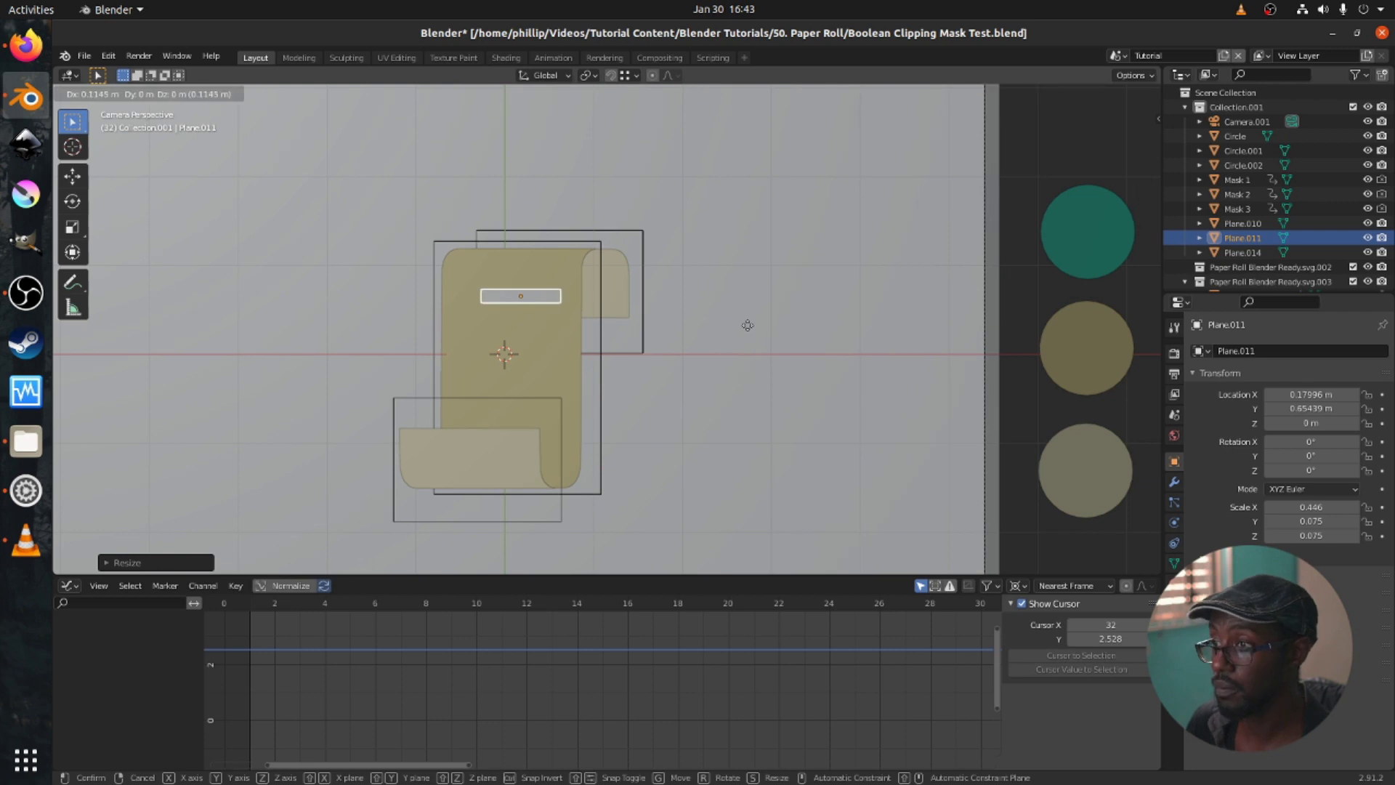
{"action": "left_click", "coordinate": [675, 337]}
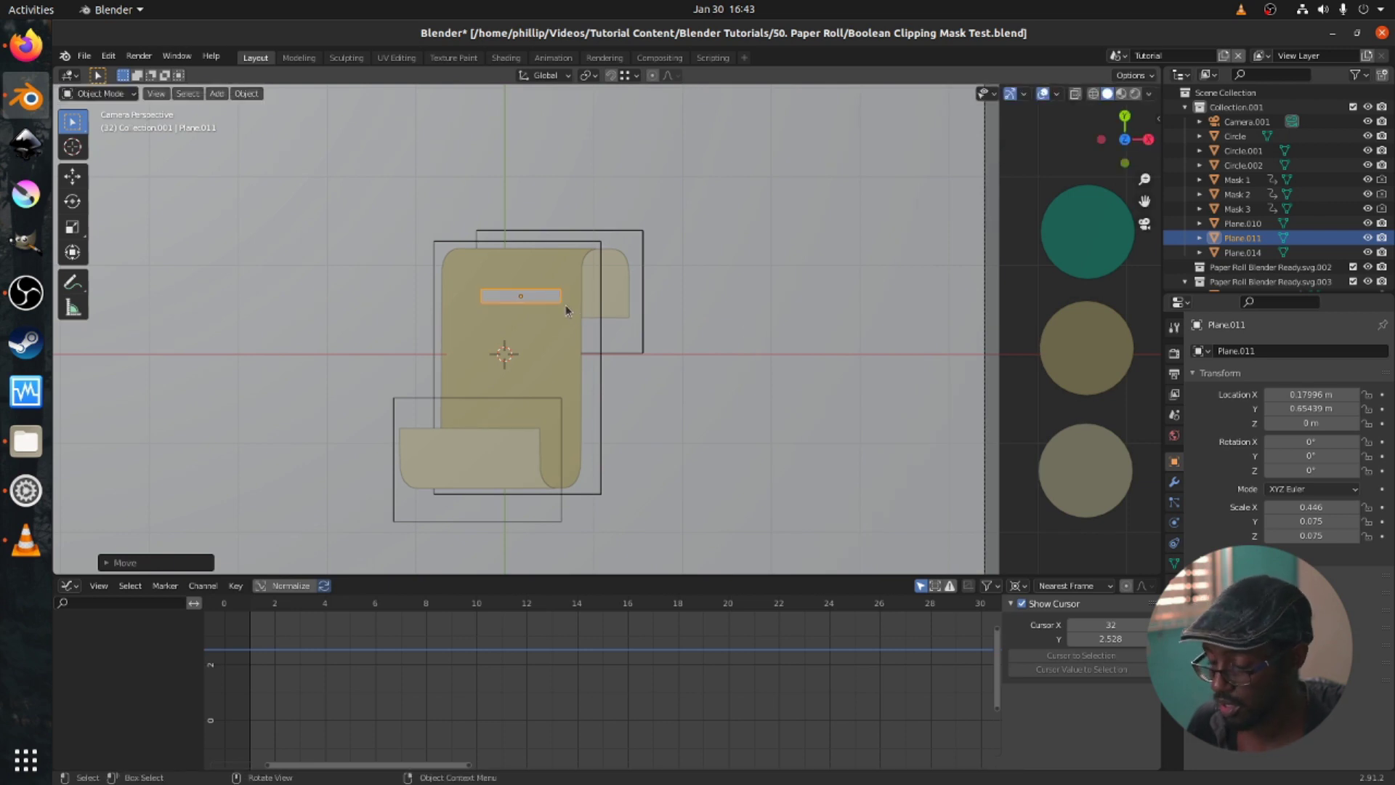
Link the green circle's material to the new bar.
{"action": "left_click", "coordinate": [1062, 241], "text": "shift"}
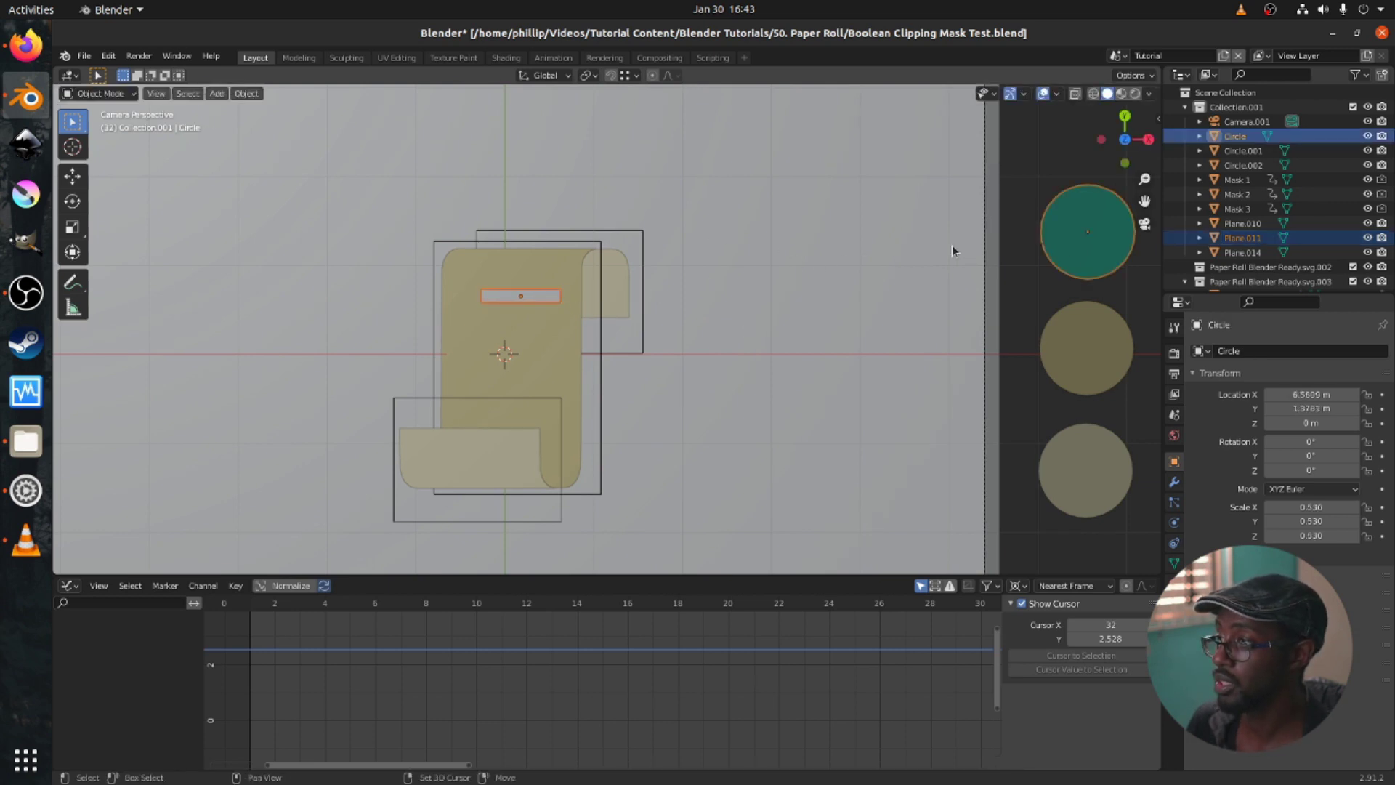
{"action": "key", "text": "ctrl+l"}
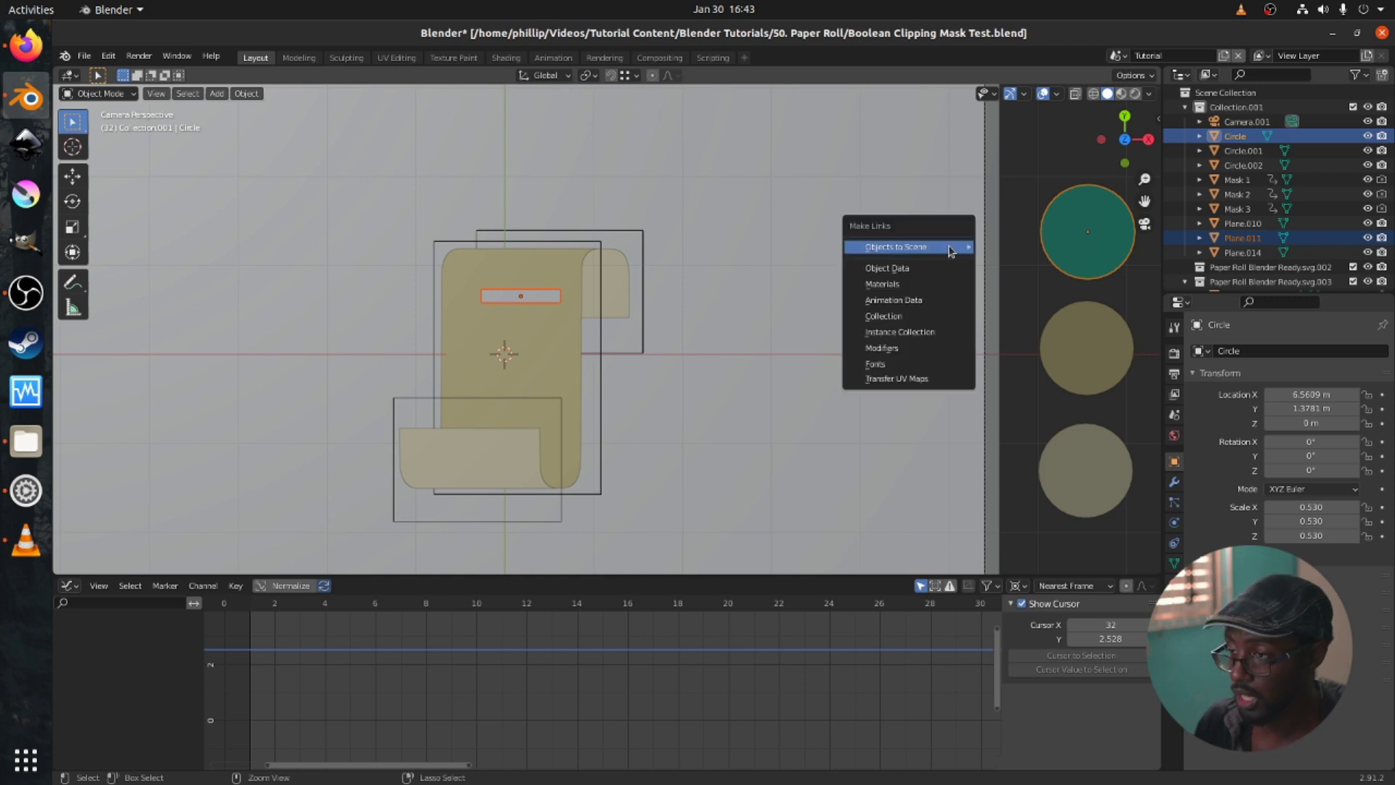
{"action": "mouse_move", "coordinate": [950, 249]}
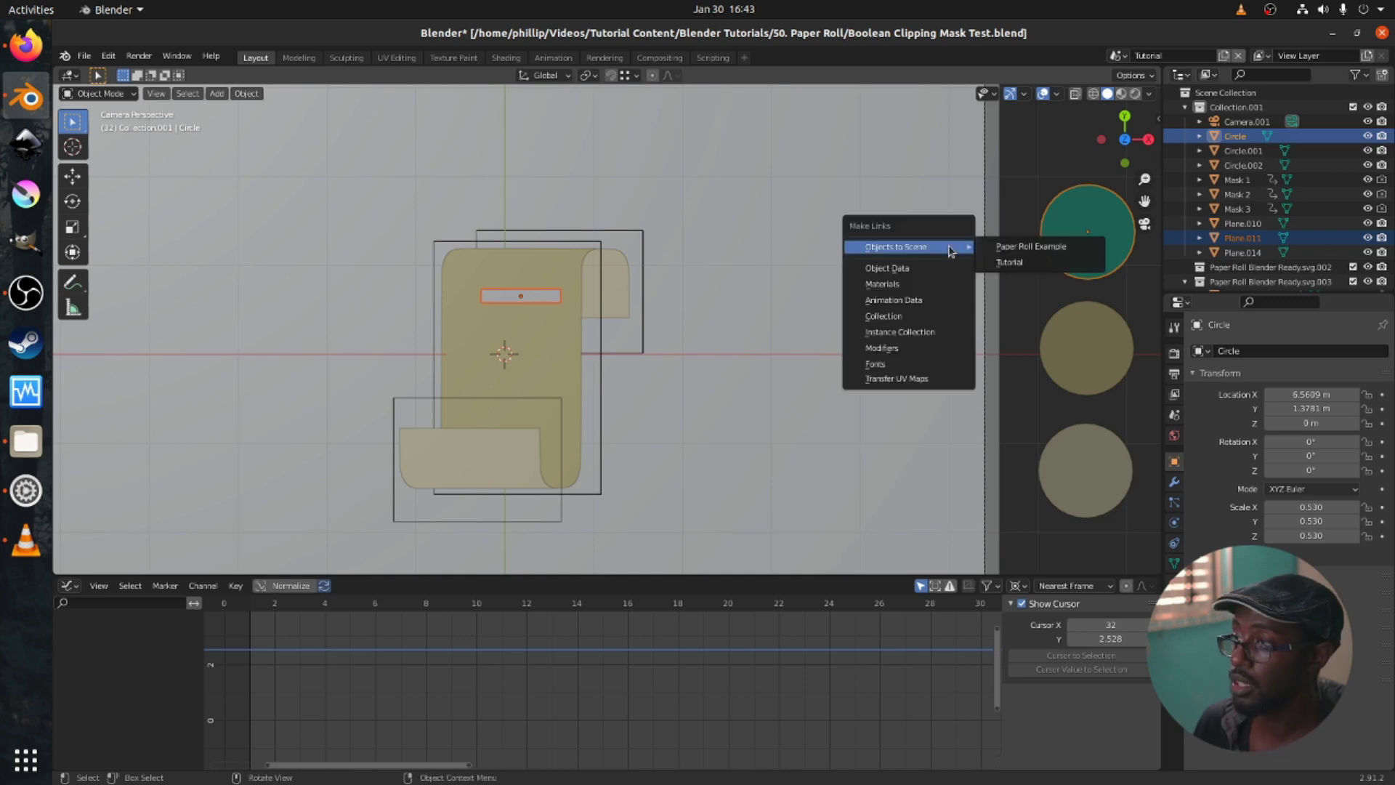
{"action": "left_click", "coordinate": [920, 285]}
{"action": "left_click", "coordinate": [551, 324]}
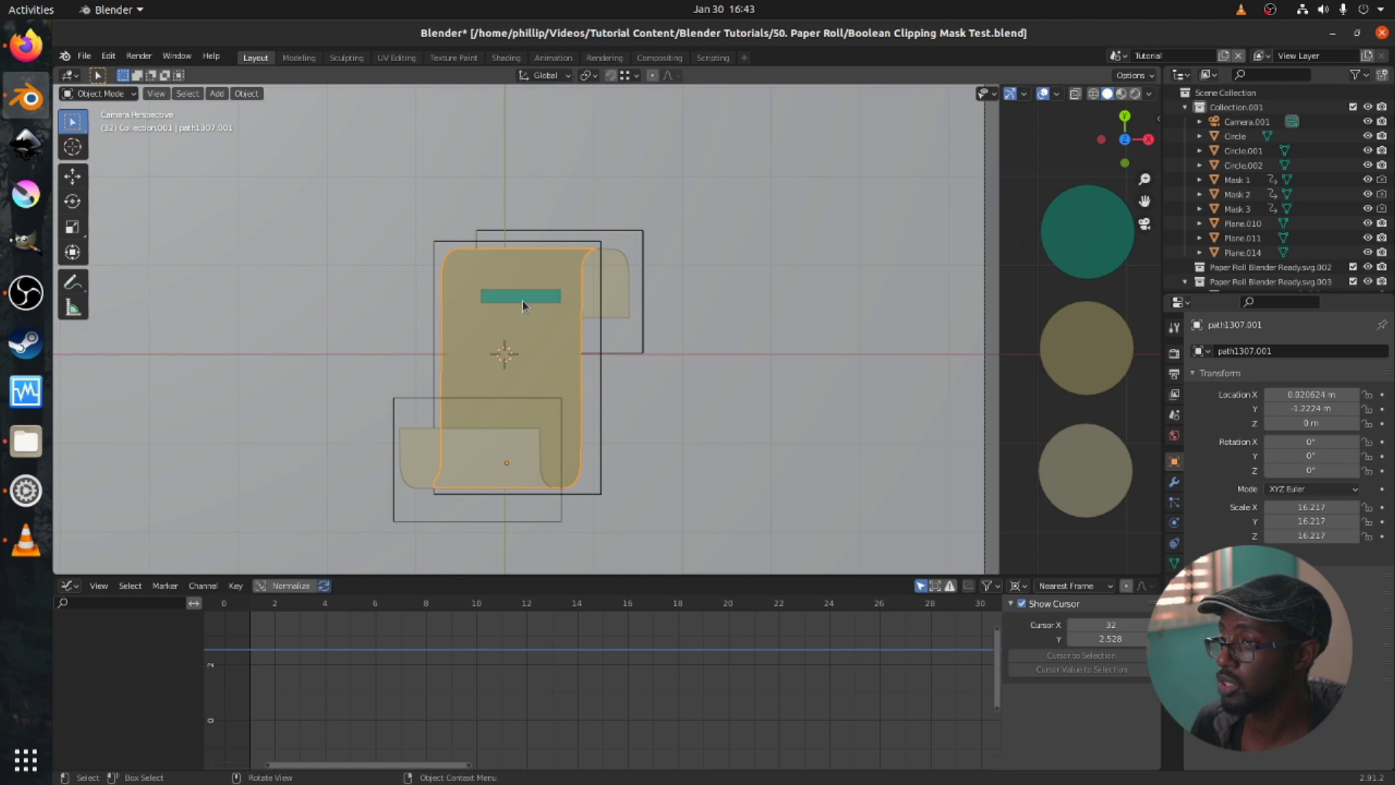
Widen the bar to an X scale of about 0.611, shift it along X to about 0.065 m, and save the file.
{"action": "left_click", "coordinate": [525, 299]}
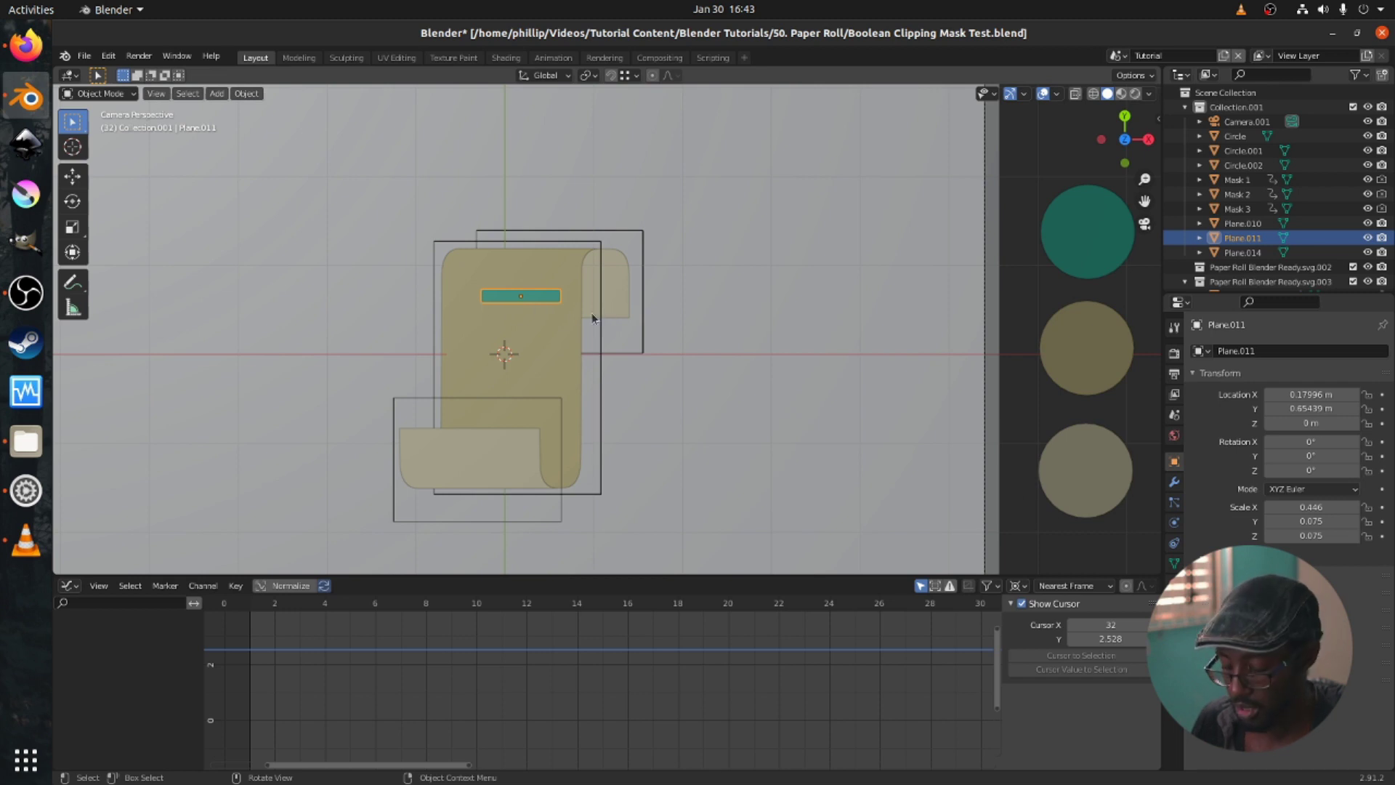
{"action": "key", "text": "s"}
{"action": "key", "text": "x"}
{"action": "left_click", "coordinate": [628, 314]}
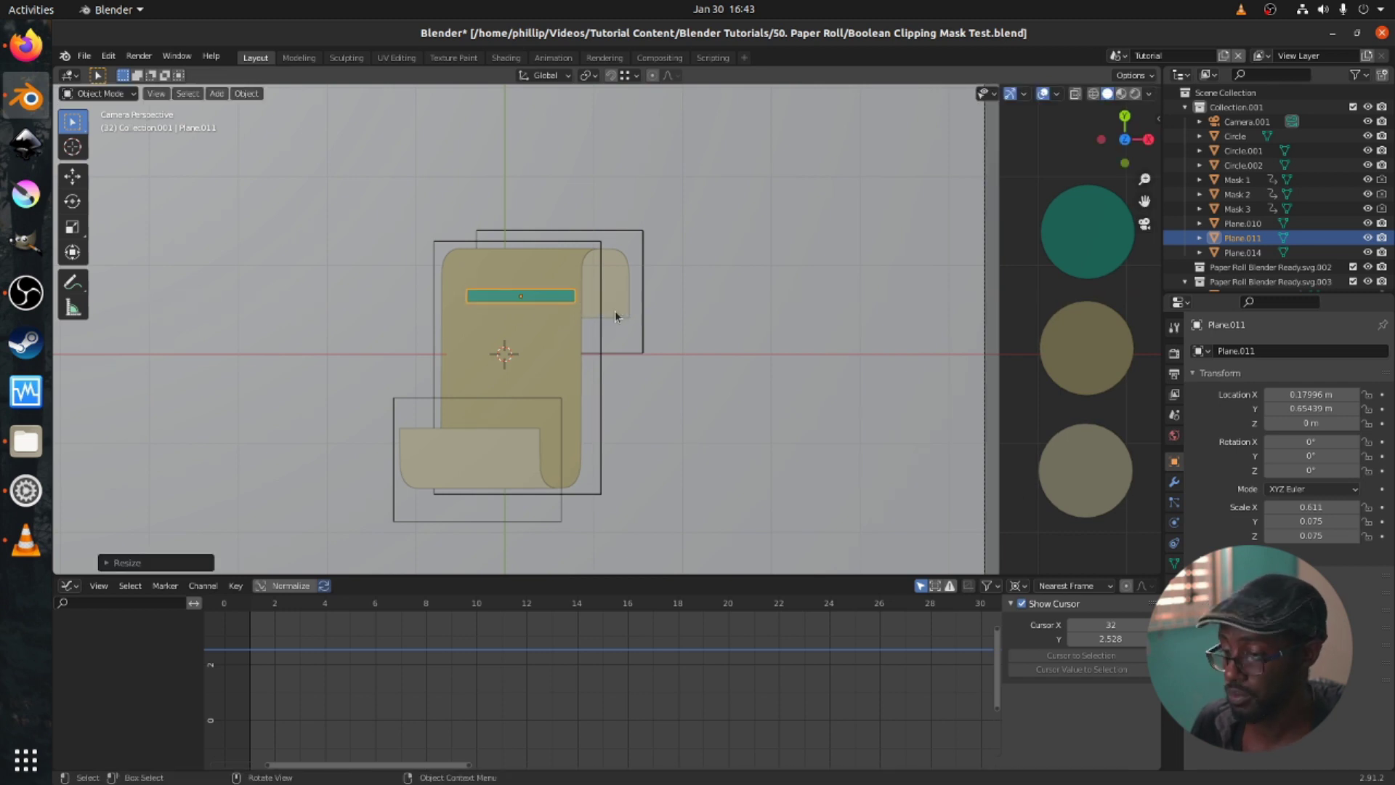
{"action": "key", "text": "g"}
{"action": "key", "text": "x"}
{"action": "left_click", "coordinate": [603, 311]}
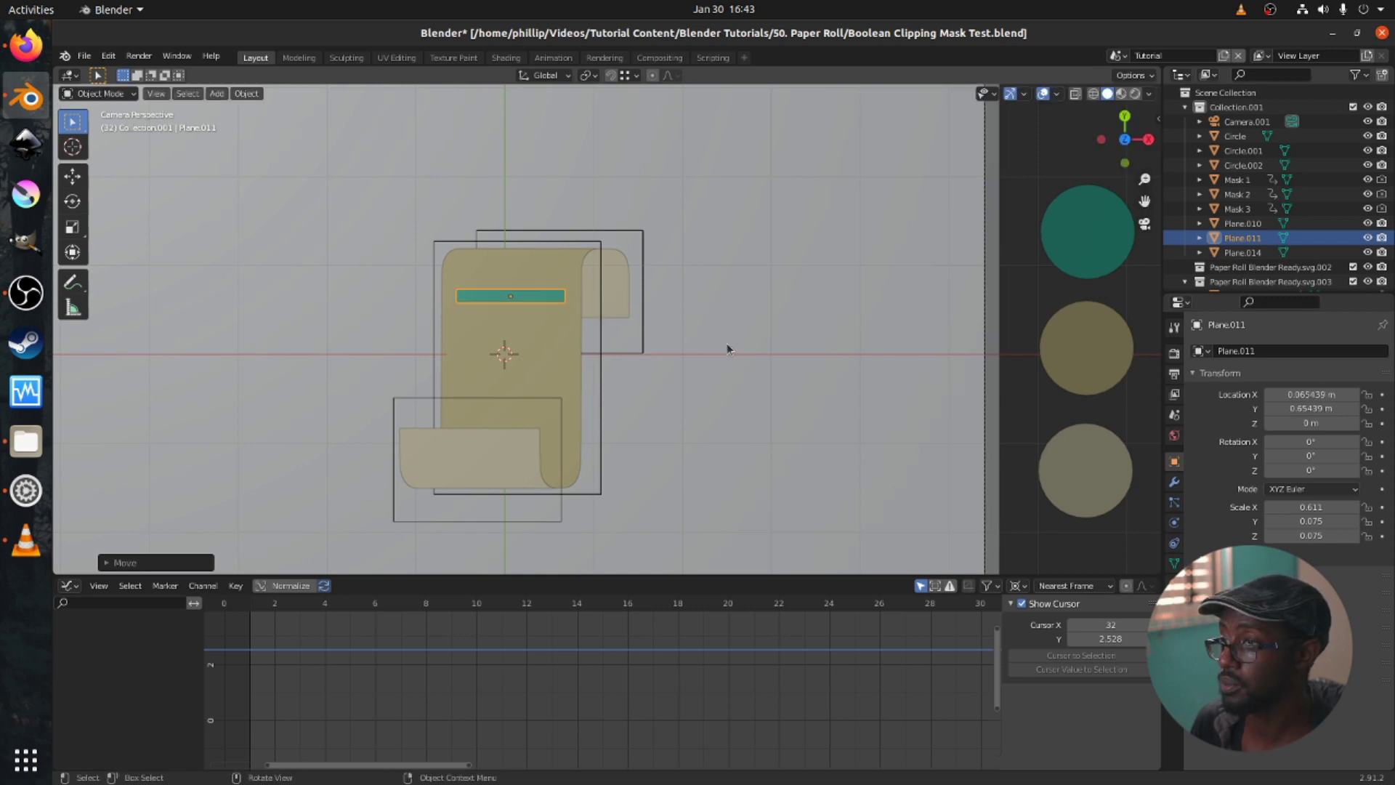
{"action": "key", "text": "ctrl+s"}
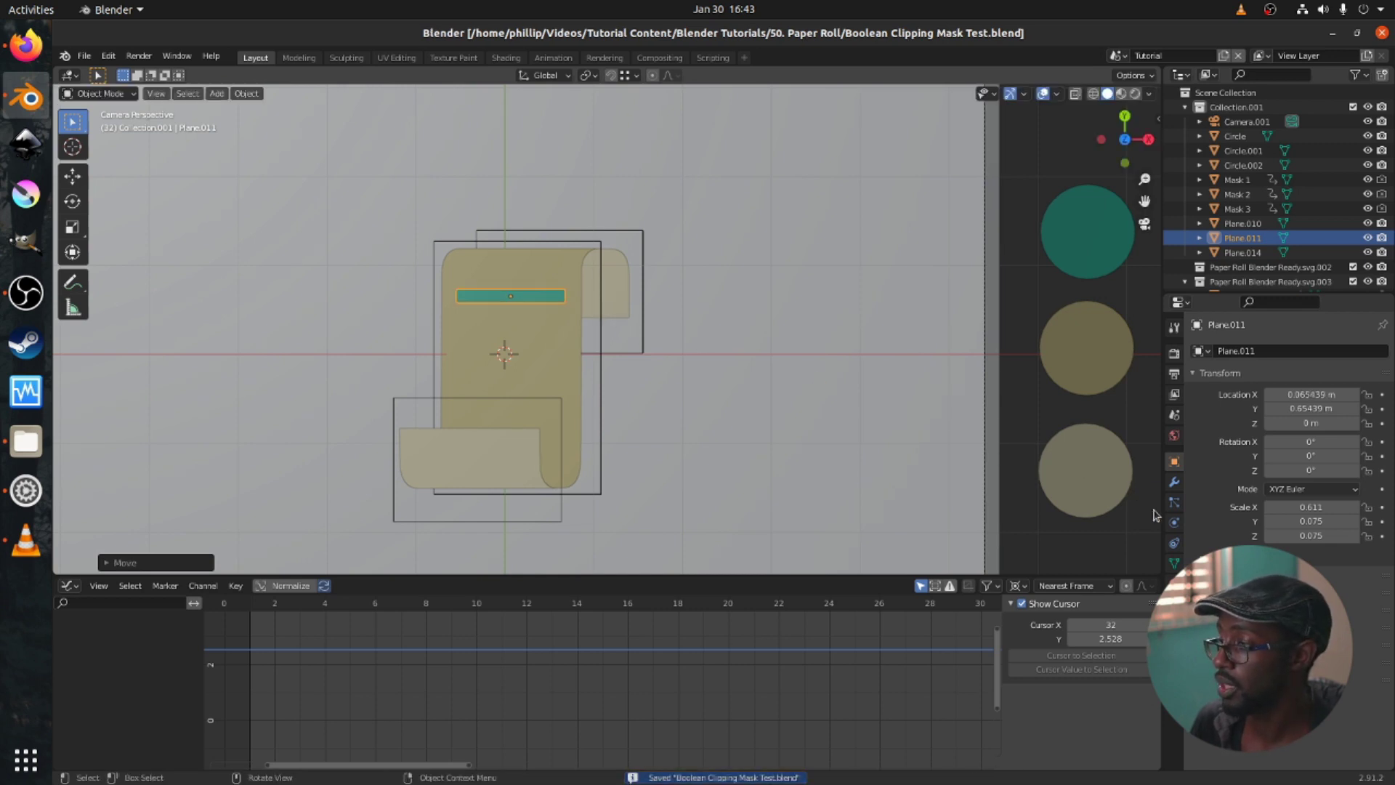
Add a basis shape key and a second shape key to the bar's mesh.
{"action": "left_click", "coordinate": [1173, 563]}
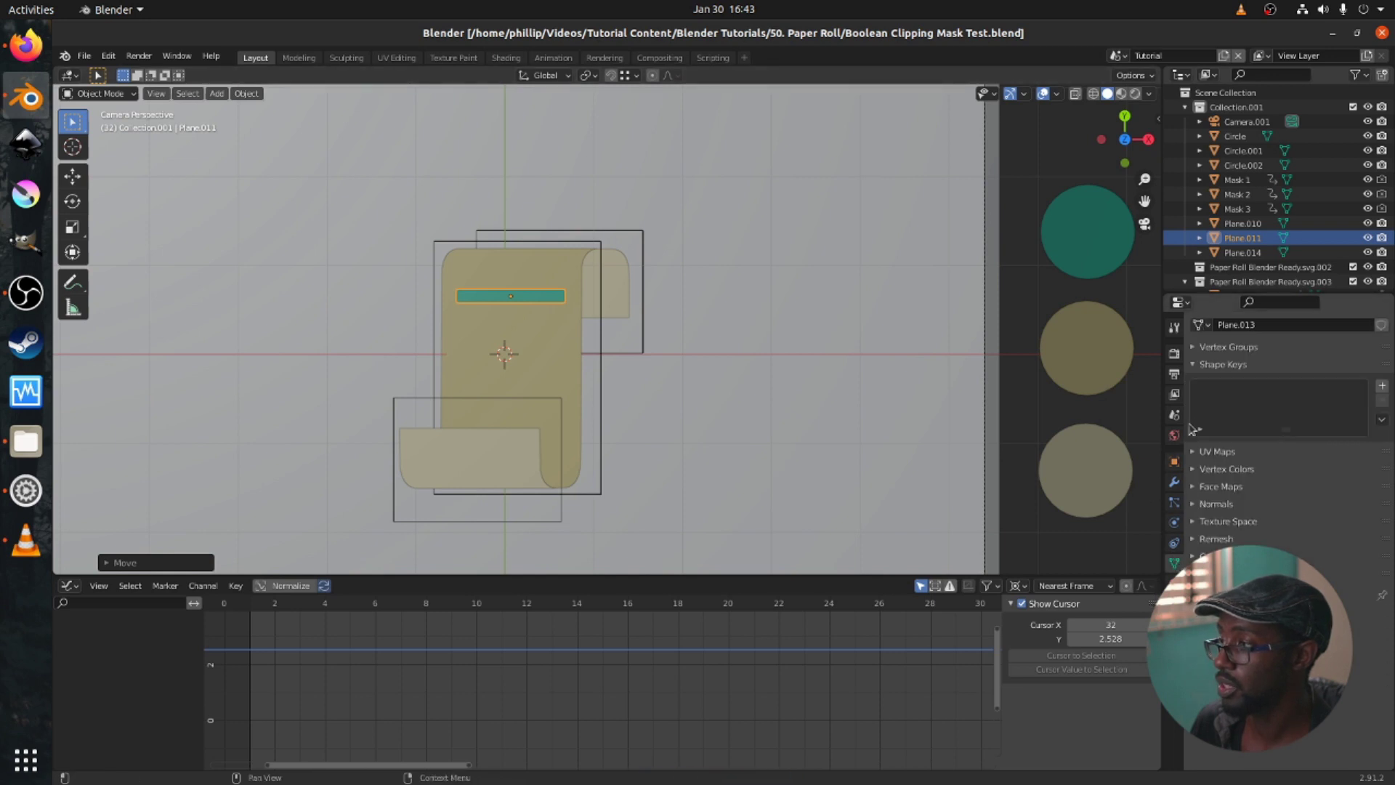
{"action": "left_click", "coordinate": [1383, 385]}
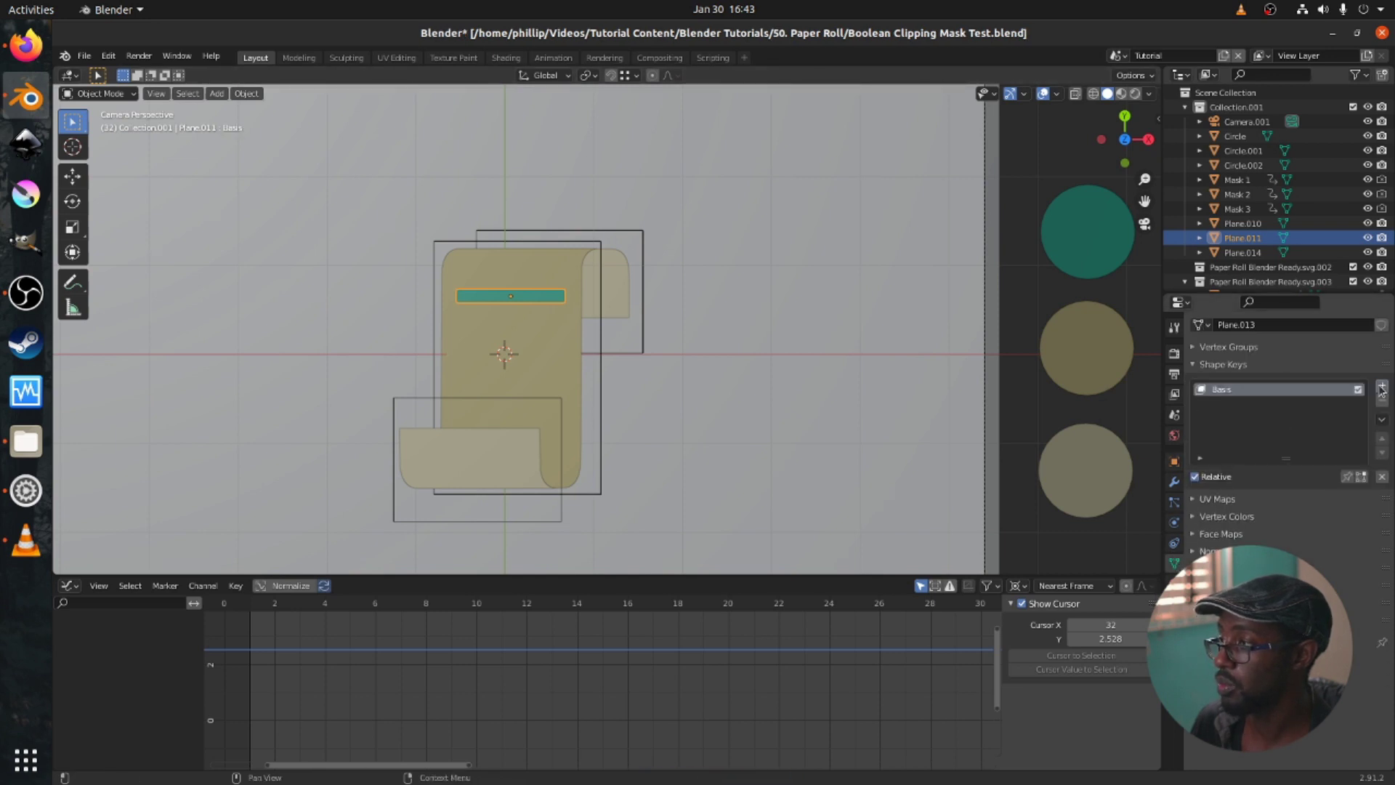
{"action": "left_click", "coordinate": [1382, 386]}
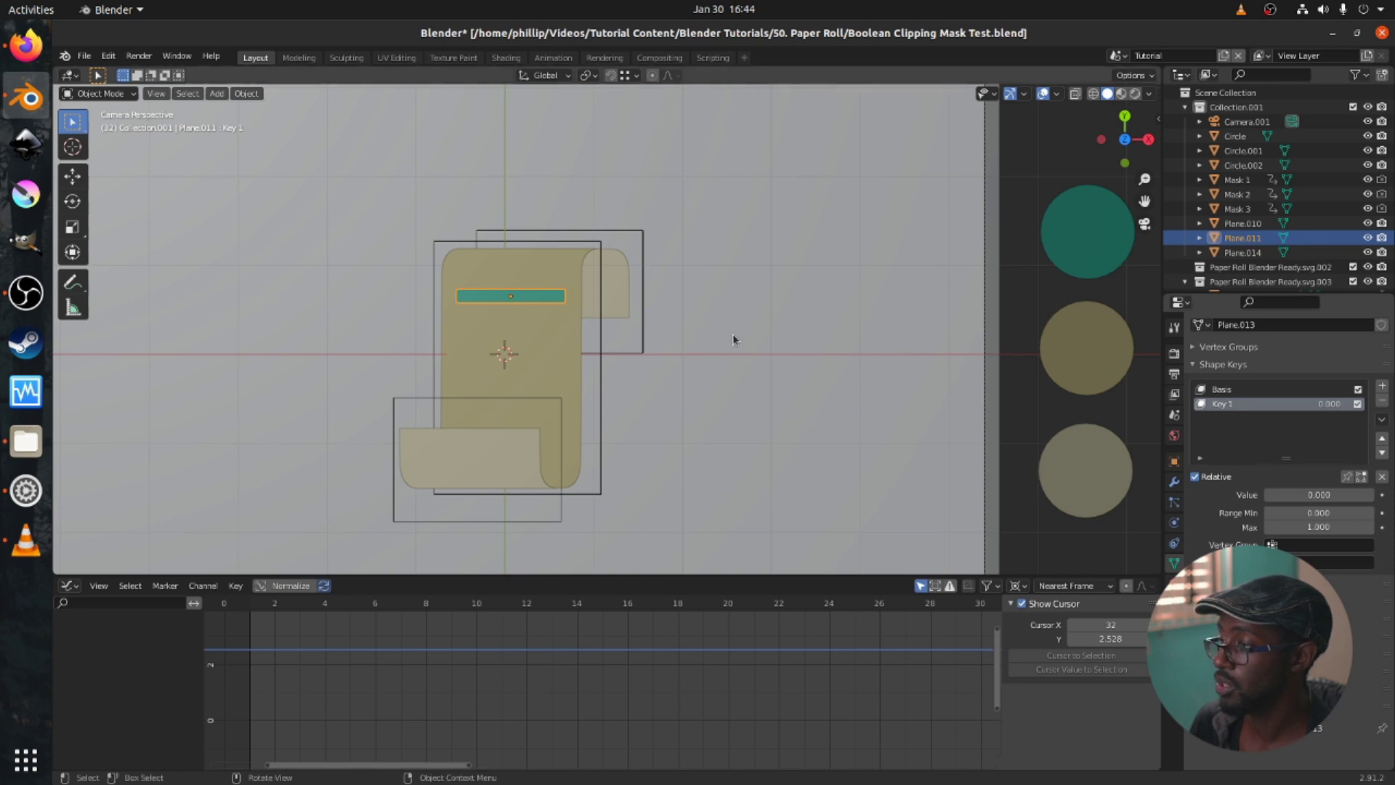
In shape key Key 1, collapse the bar by moving its left-end vertices along X onto its right end, using snapping temporarily.
{"action": "key", "text": "Tab"}
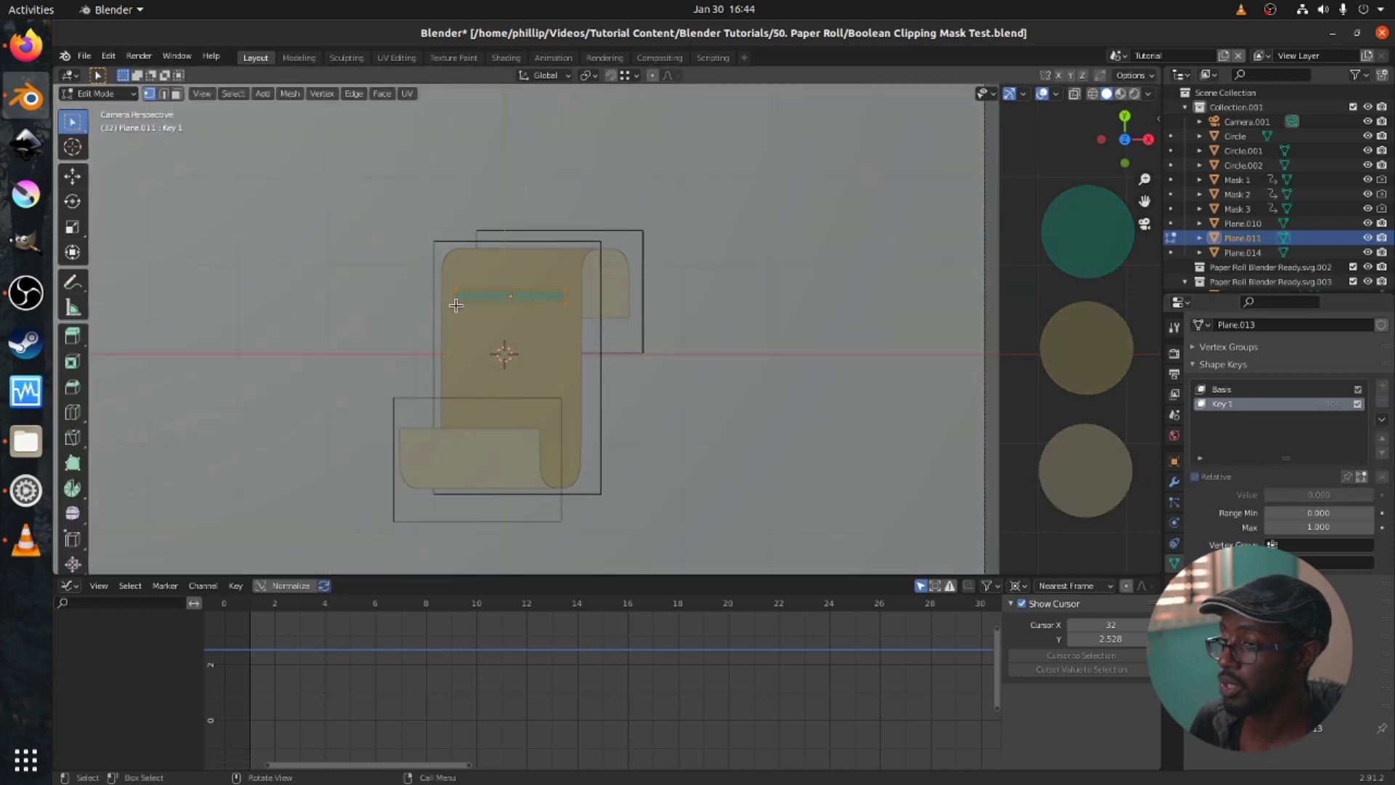
{"action": "left_click", "coordinate": [457, 305]}
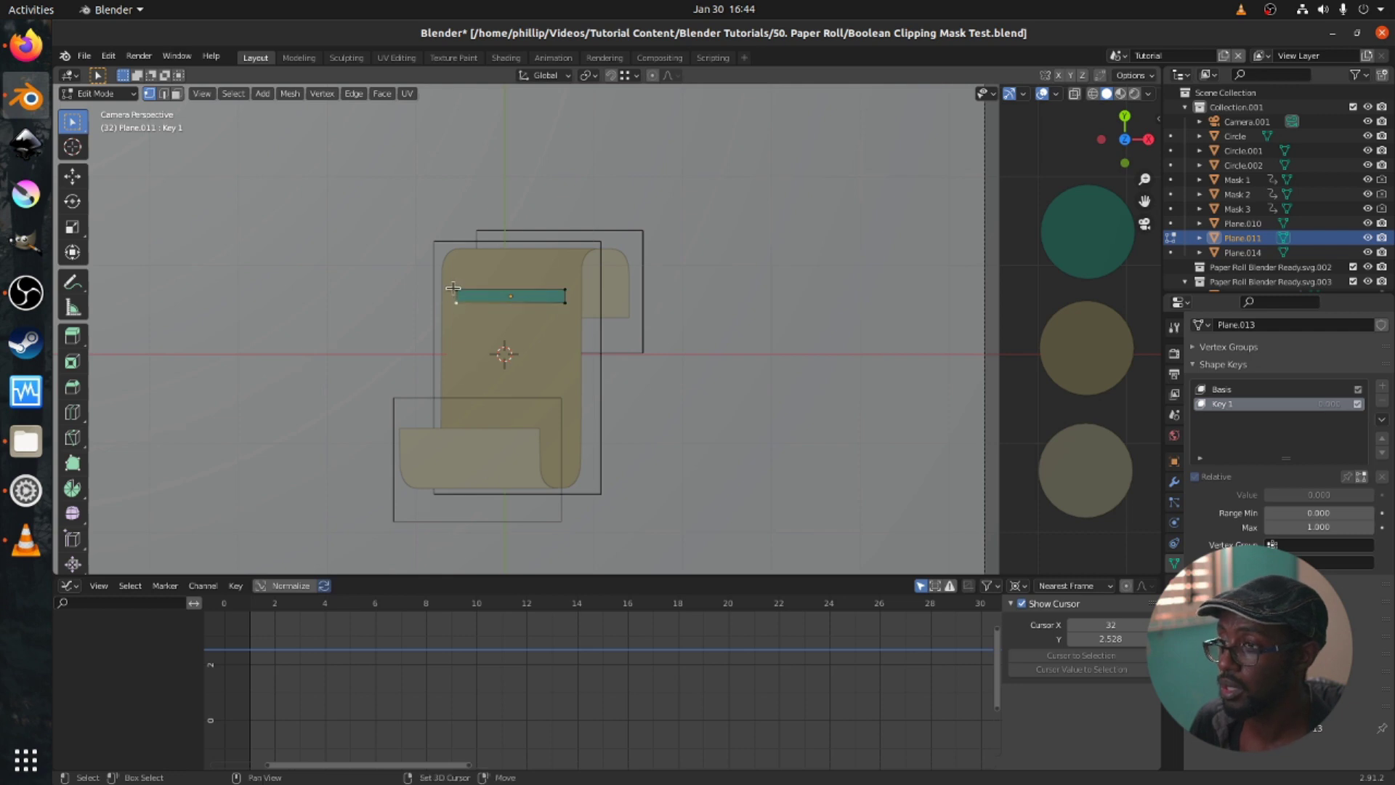
{"action": "key", "text": "g"}
{"action": "key", "text": "x"}
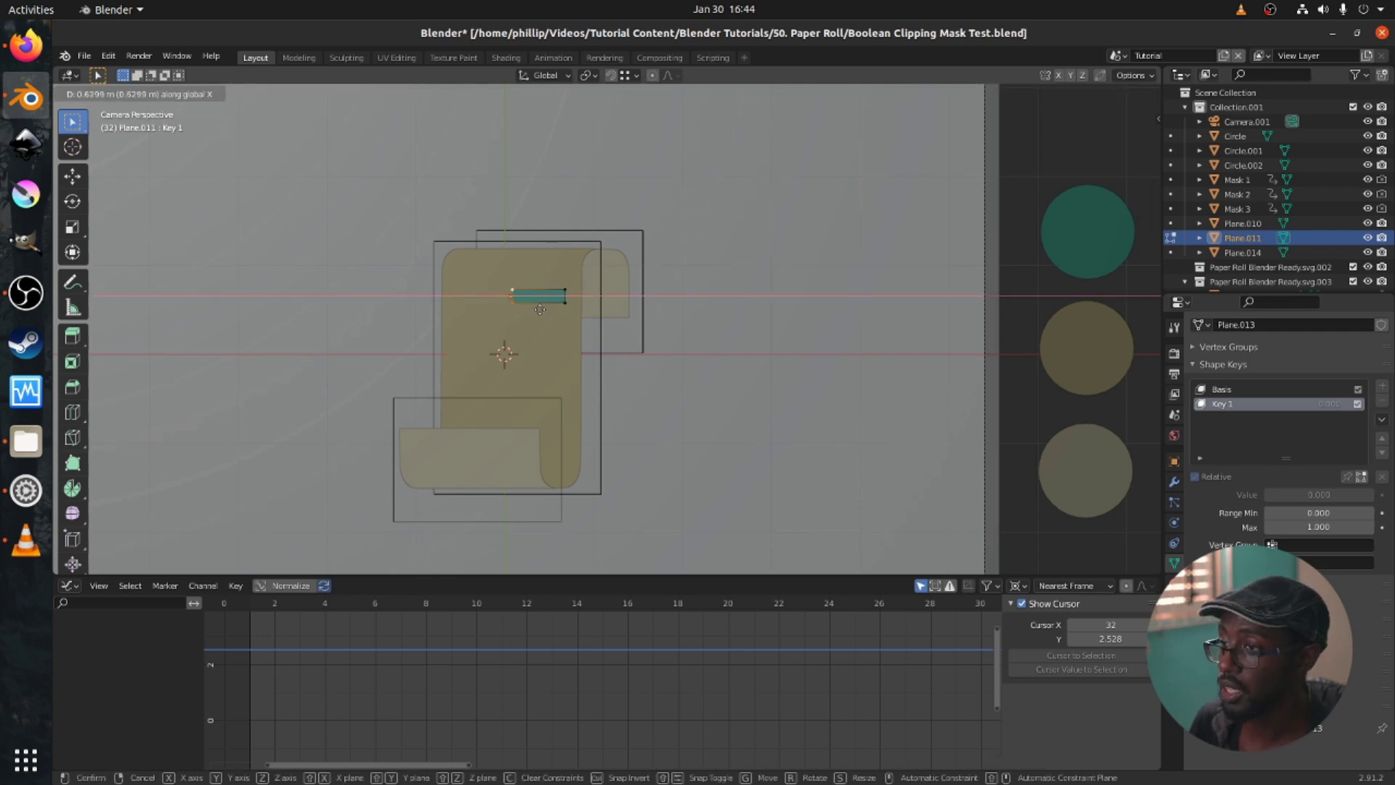
{"action": "left_click", "coordinate": [580, 311]}
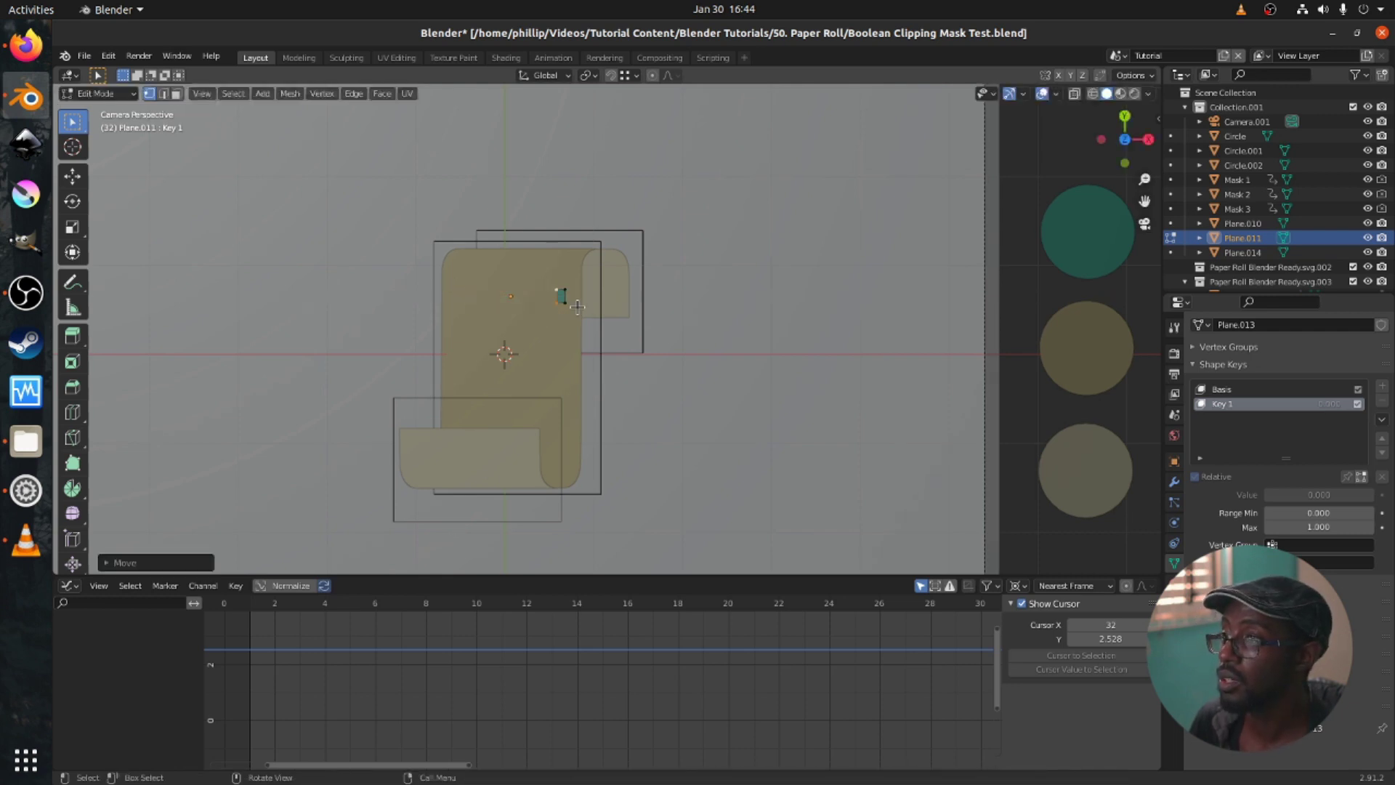
{"action": "left_click", "coordinate": [611, 75]}
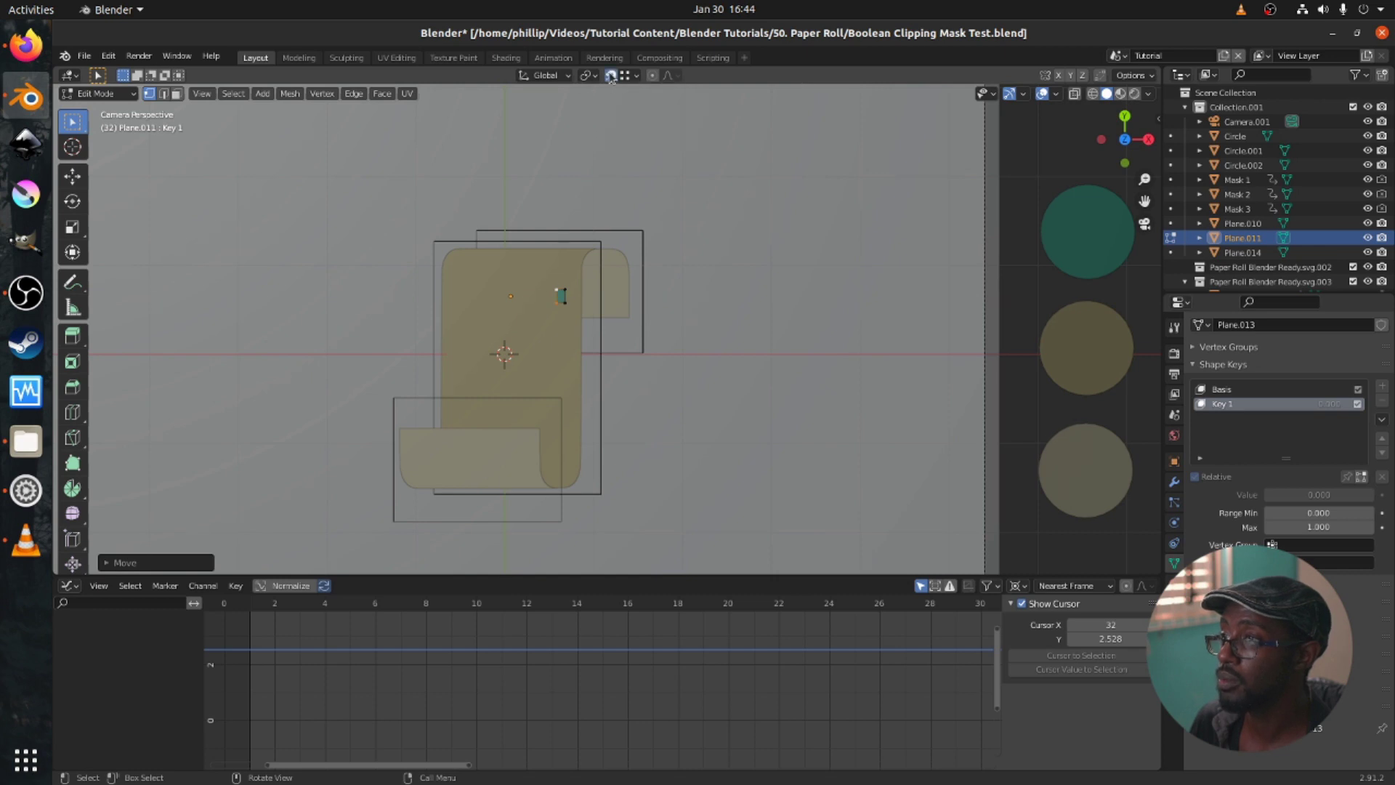
{"action": "left_click", "coordinate": [628, 78]}
{"action": "left_click_drag", "start_coordinate": [561, 296], "coordinate": [563, 305]}
{"action": "key", "text": "Tab"}
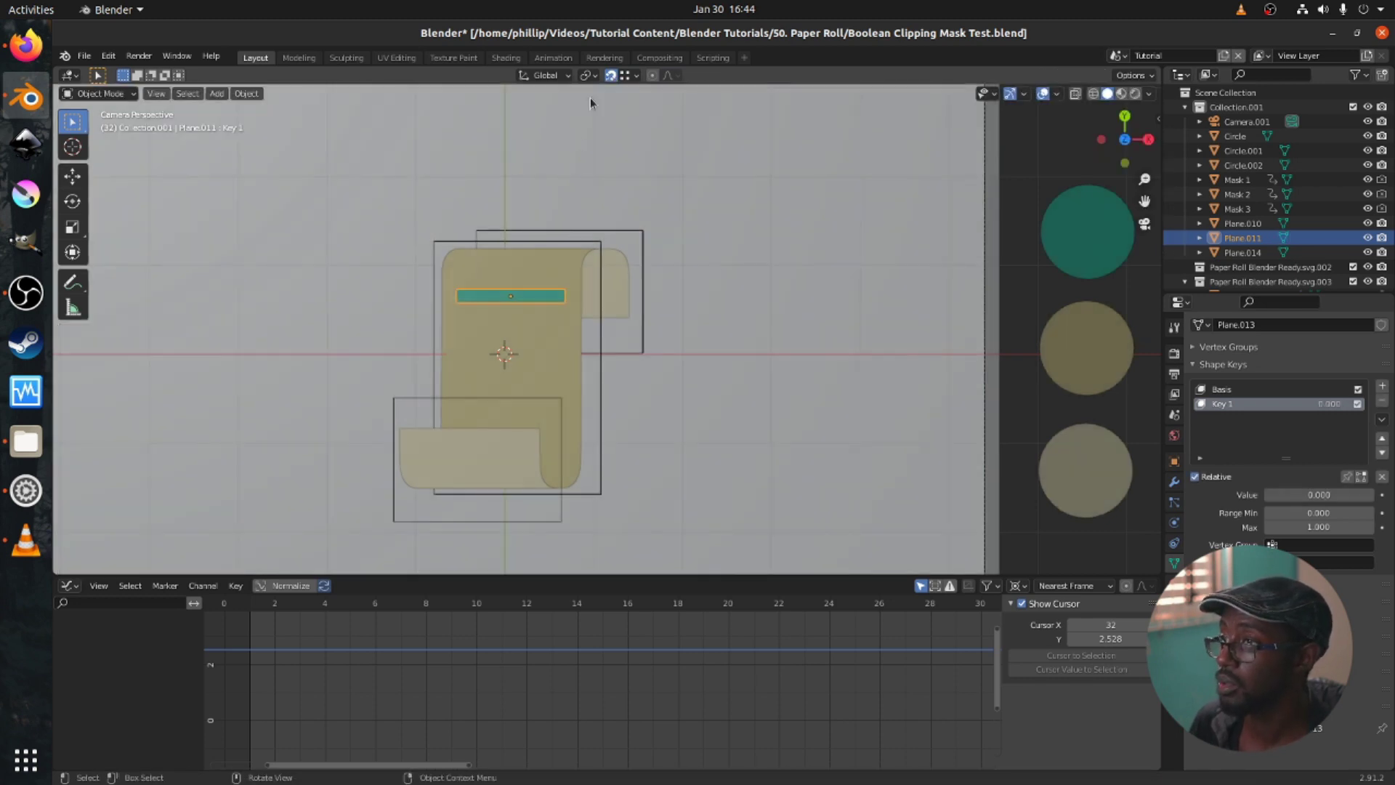
{"action": "left_click", "coordinate": [611, 75]}
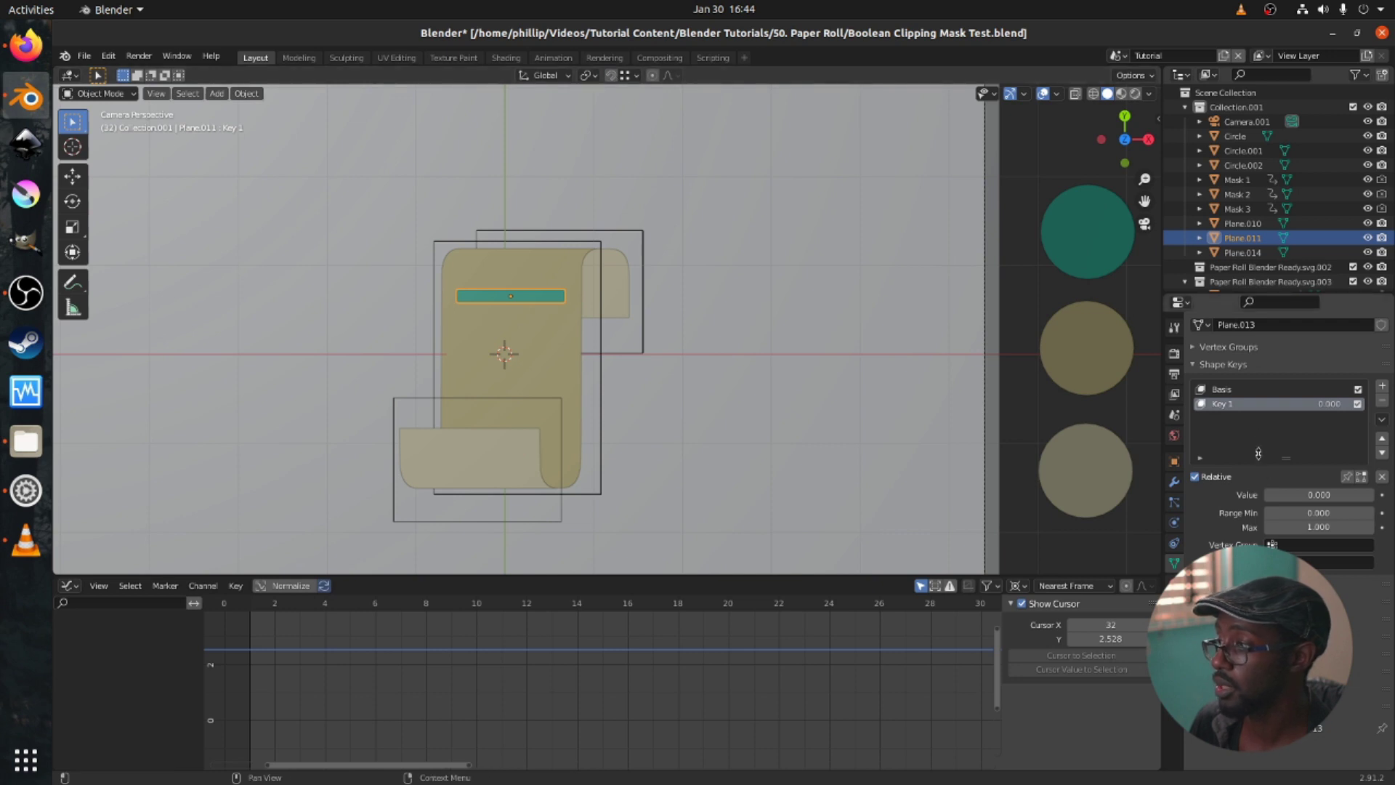
Test the bar's Key 1 shape by varying its value, and play the roll animation from frame 1.
{"action": "mouse_move", "coordinate": [1276, 495]}
{"action": "left_mouse_down"}
{"action": "mouse_move", "coordinate": [1374, 495]}
{"action": "mouse_move", "coordinate": [1268, 495]}
{"action": "left_mouse_up"}
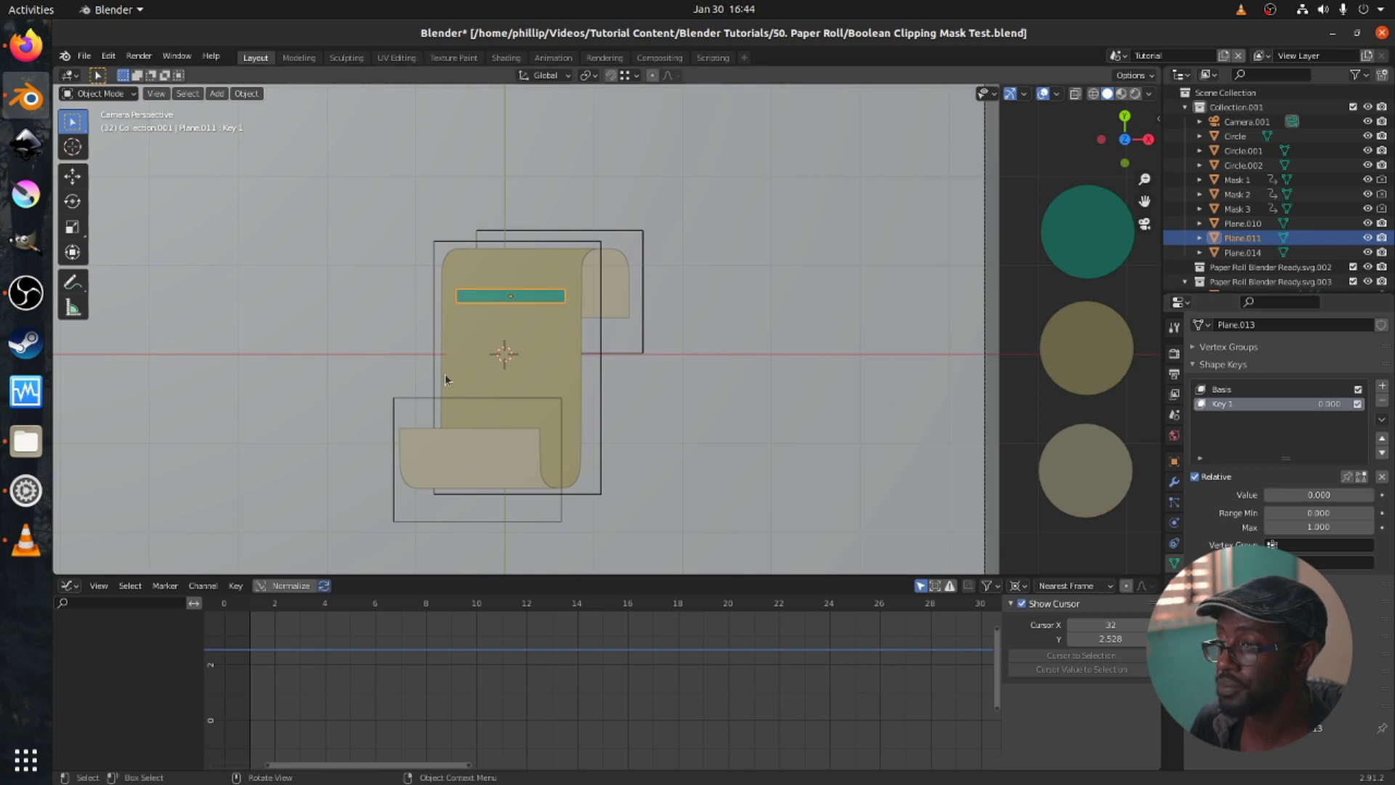
{"action": "left_click", "coordinate": [251, 608]}
{"action": "key", "text": "space"}
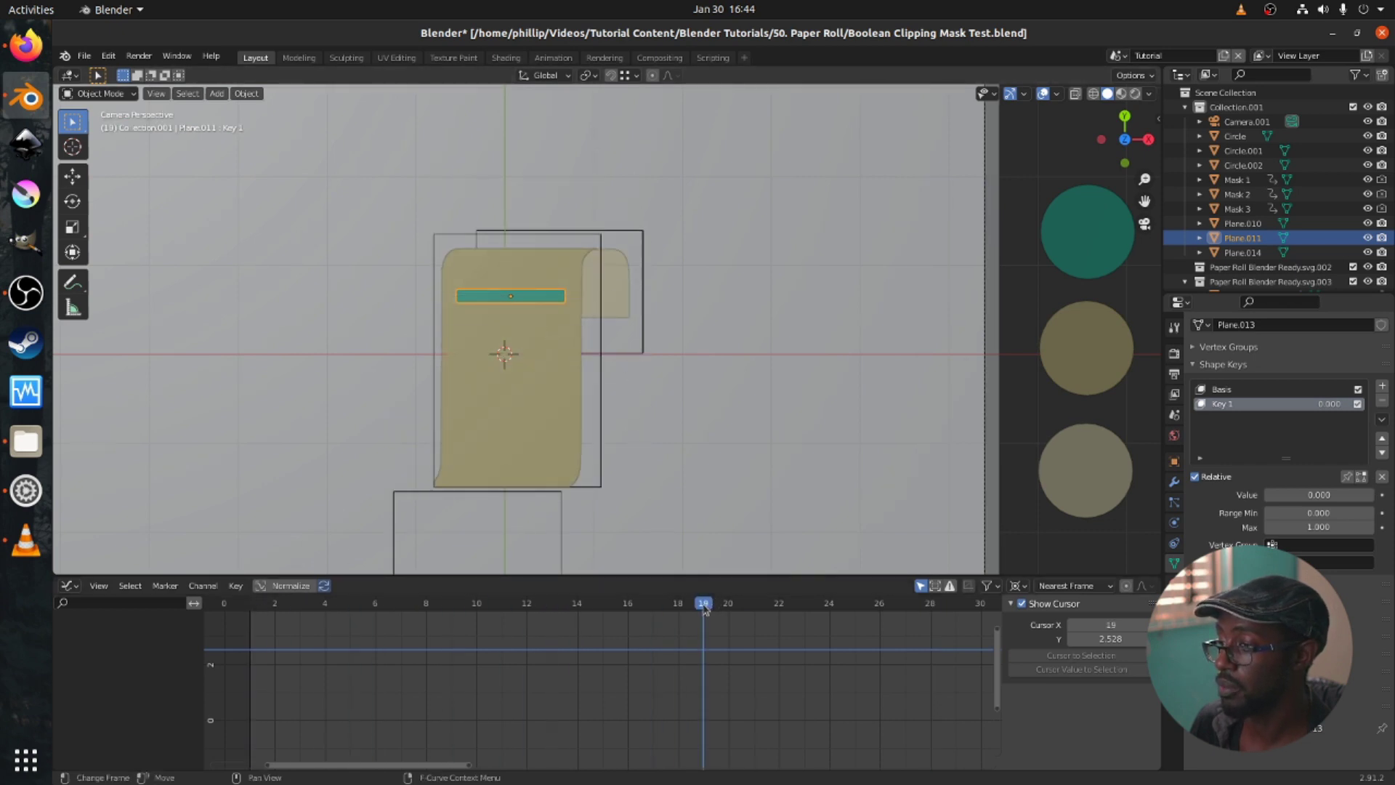
Save the file and keyframe Key 1's value at 0 on frame 14.
{"action": "left_click_drag", "start_coordinate": [698, 607], "coordinate": [578, 610]}
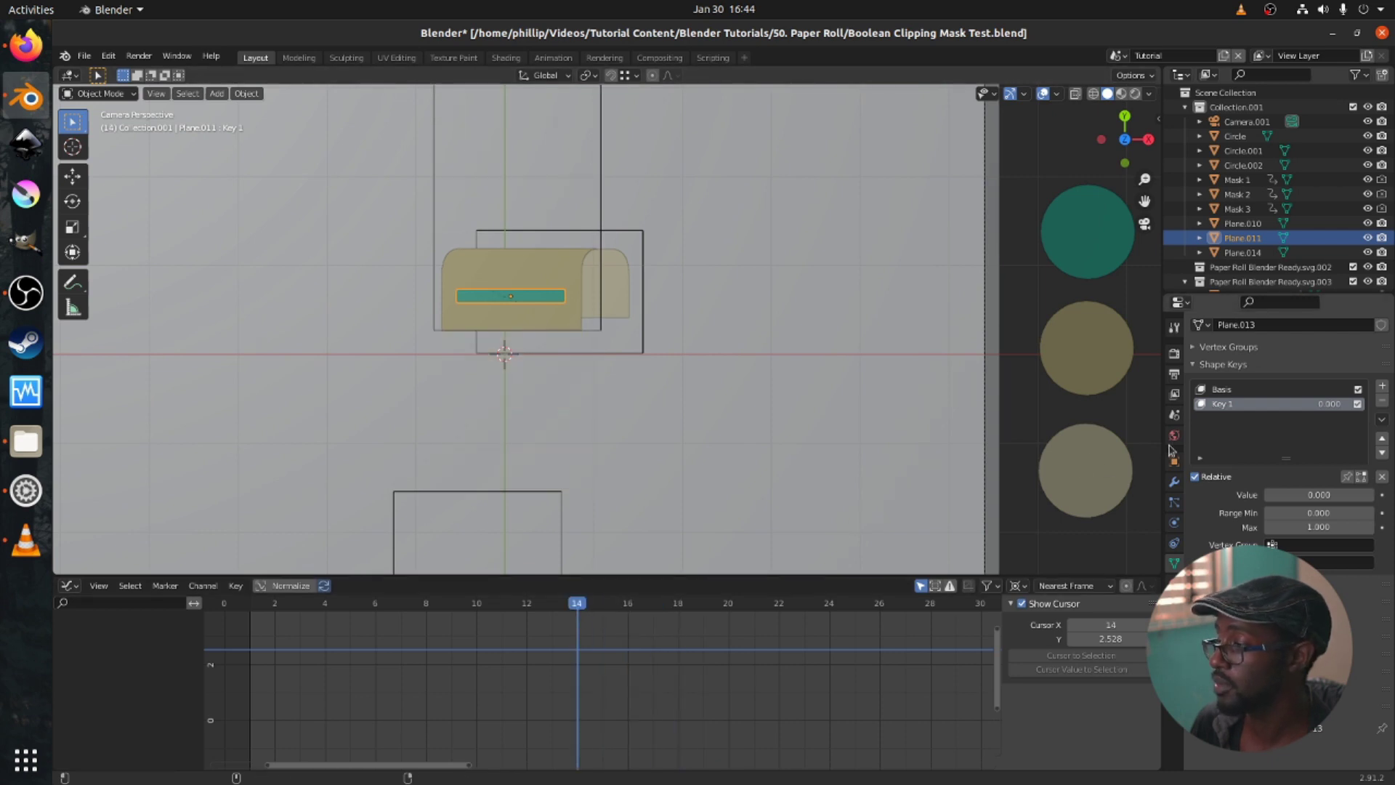
{"action": "key", "text": "ctrl+s"}
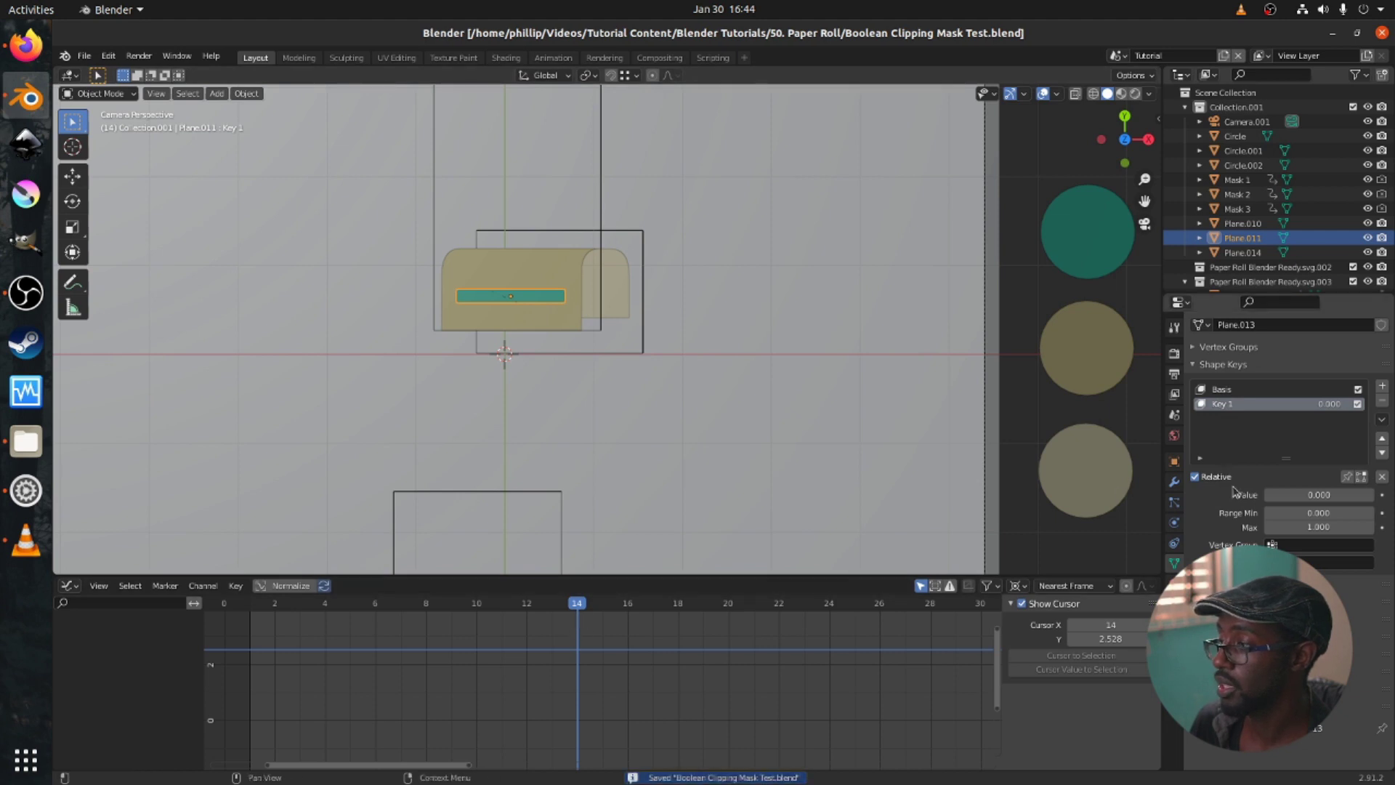
{"action": "right_click", "coordinate": [1284, 502]}
{"action": "left_click", "coordinate": [1281, 499]}
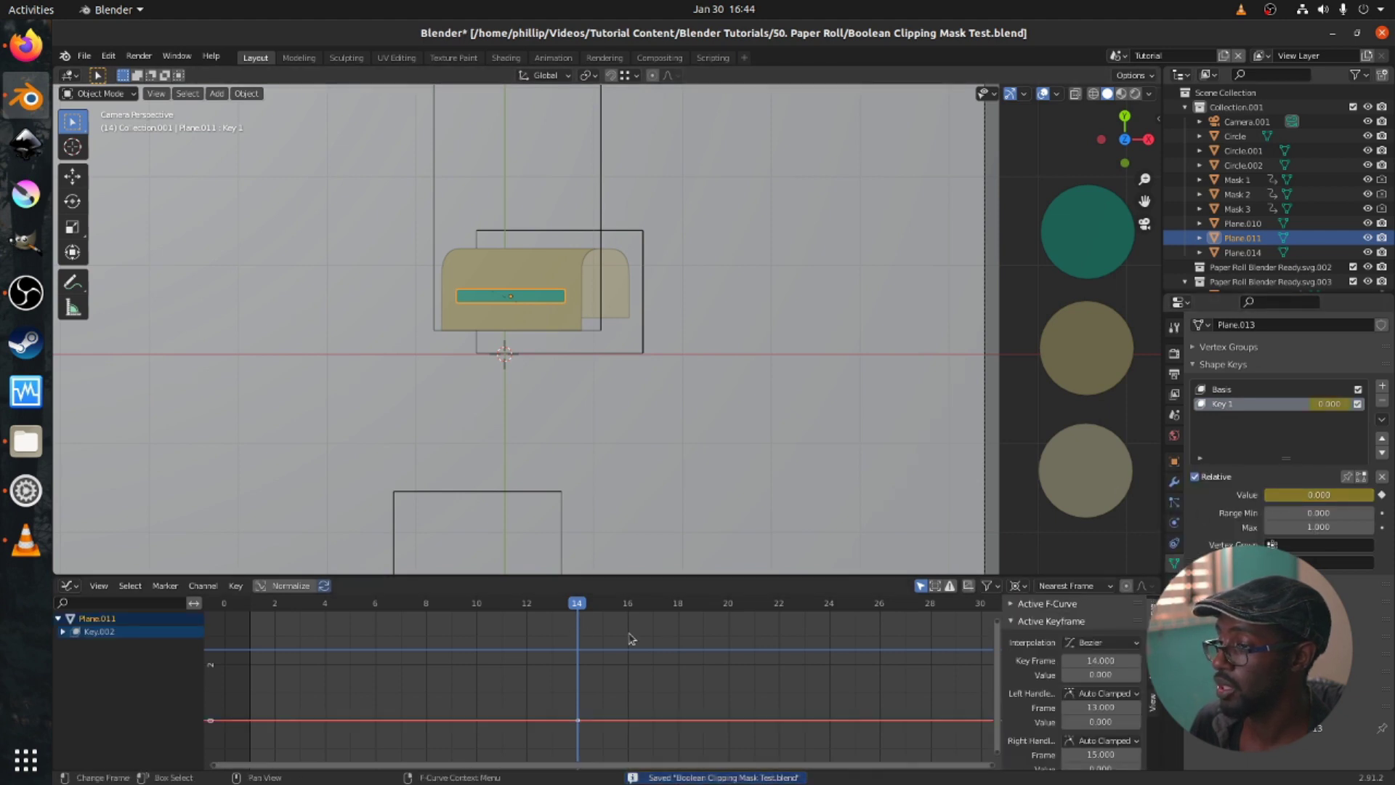
Keyframe Key 1's value at 0 on frame 20.
{"action": "left_click", "coordinate": [653, 604]}
{"action": "left_click_drag", "start_coordinate": [653, 604], "coordinate": [737, 609]}
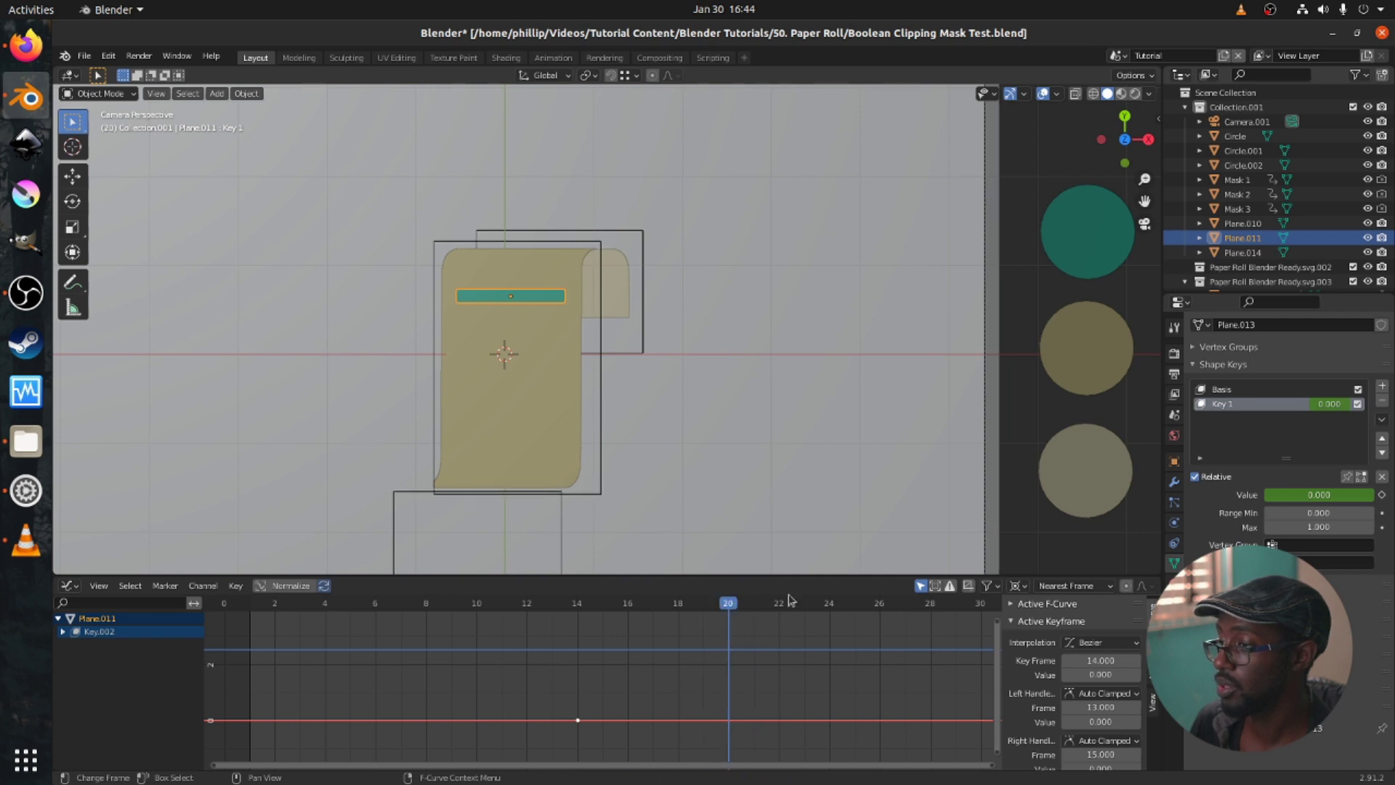
{"action": "left_click_drag", "start_coordinate": [1293, 495], "coordinate": [1264, 494]}
{"action": "right_click", "coordinate": [1283, 498]}
{"action": "left_click", "coordinate": [1283, 499]}
Replace Key 1's keyframe on frame 14 with a value of 1 and play the animation.
{"action": "left_click_drag", "start_coordinate": [732, 613], "coordinate": [578, 616]}
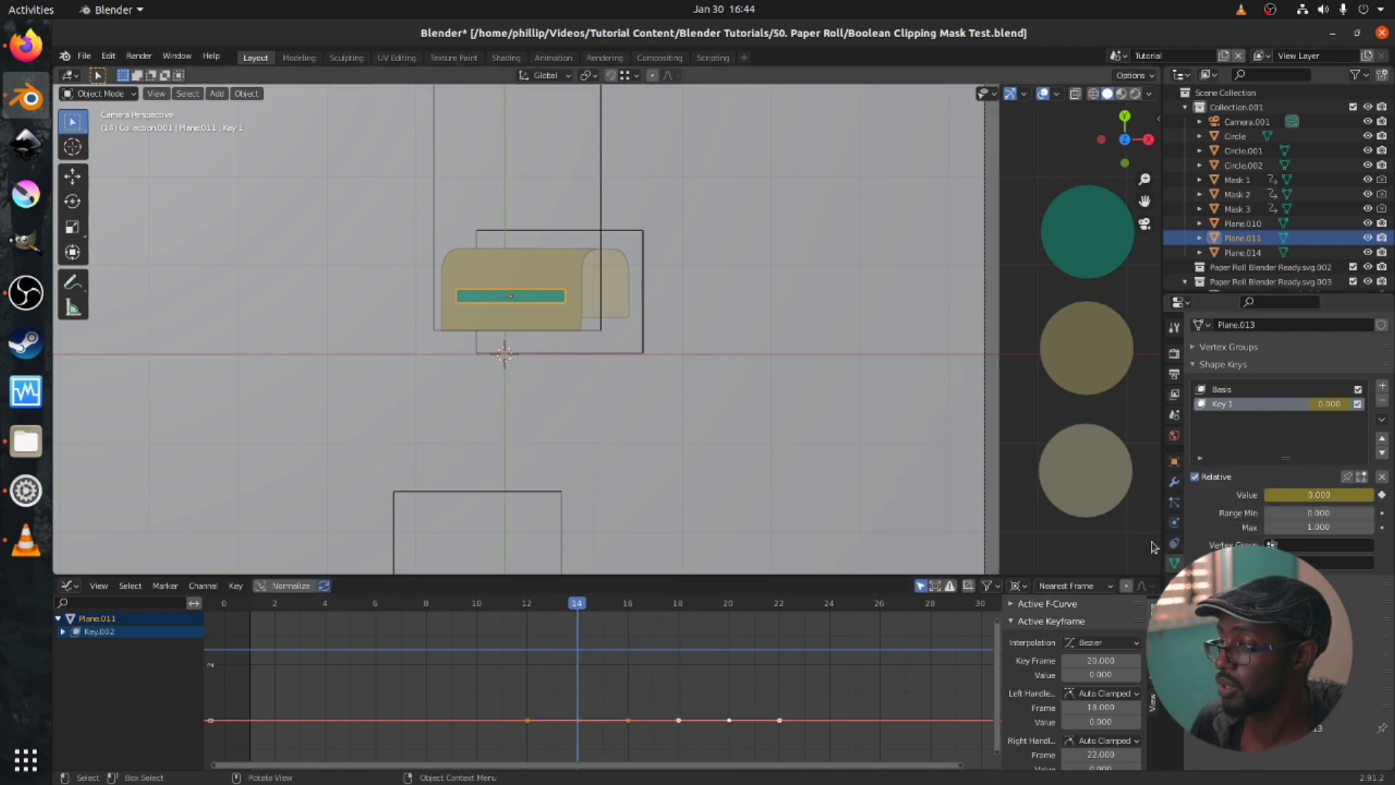
{"action": "left_click_drag", "start_coordinate": [1279, 503], "coordinate": [1352, 503]}
{"action": "right_click", "coordinate": [1280, 502]}
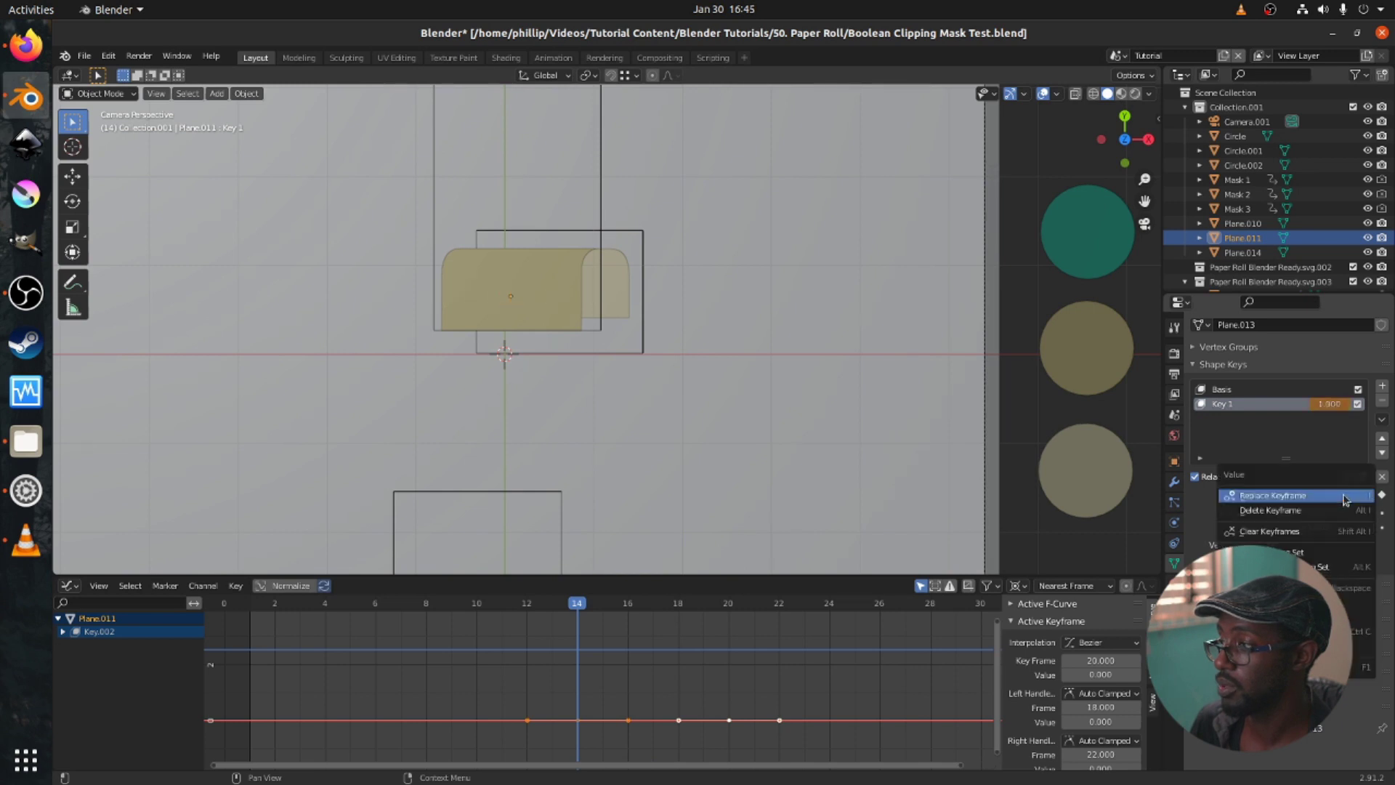
{"action": "left_click", "coordinate": [1281, 502]}
{"action": "left_click_drag", "start_coordinate": [525, 613], "coordinate": [428, 612]}
{"action": "key", "text": "space"}
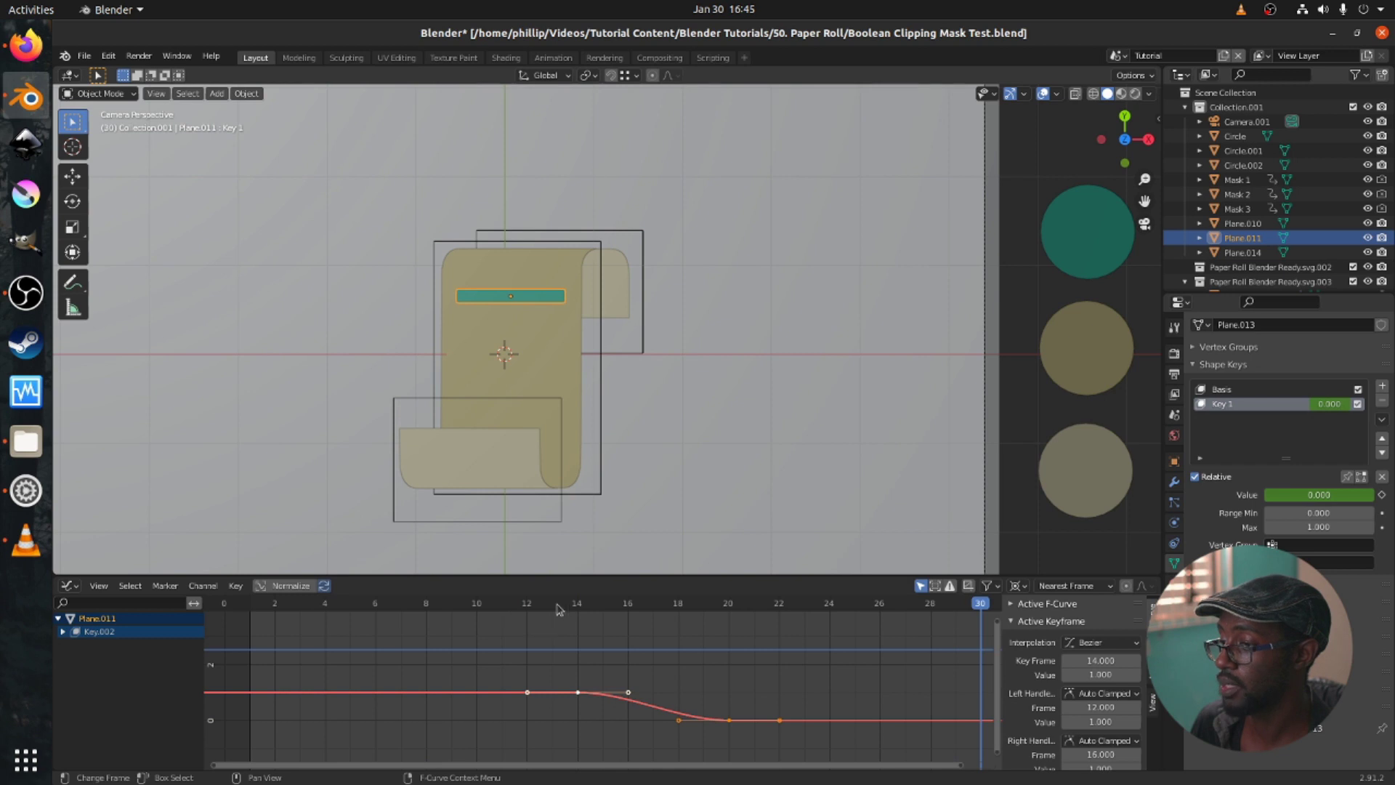
{"action": "key", "text": "space"}
Duplicate the green bar and move the copy down along Y to form a second text line on the sheet.
{"action": "left_click", "coordinate": [536, 343]}
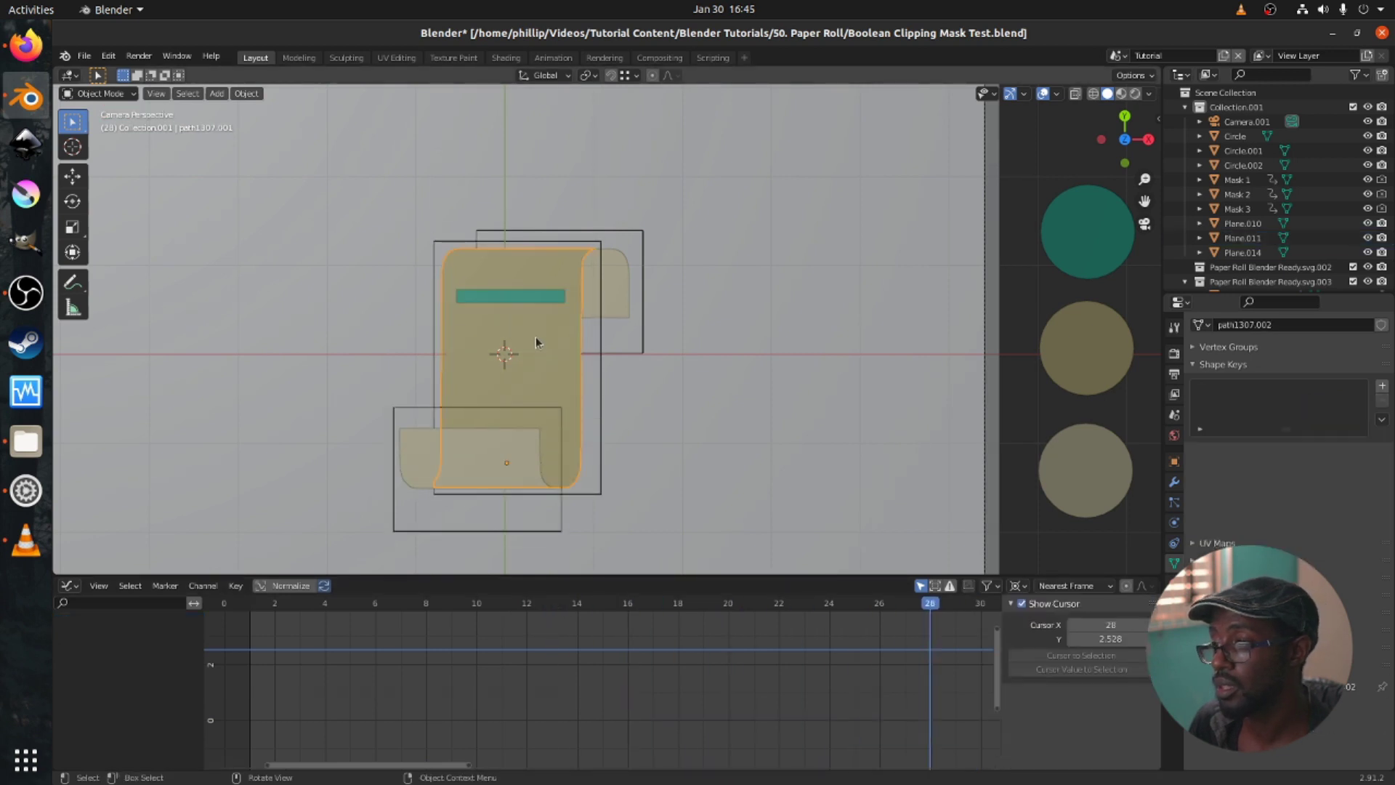
{"action": "left_click", "coordinate": [550, 298]}
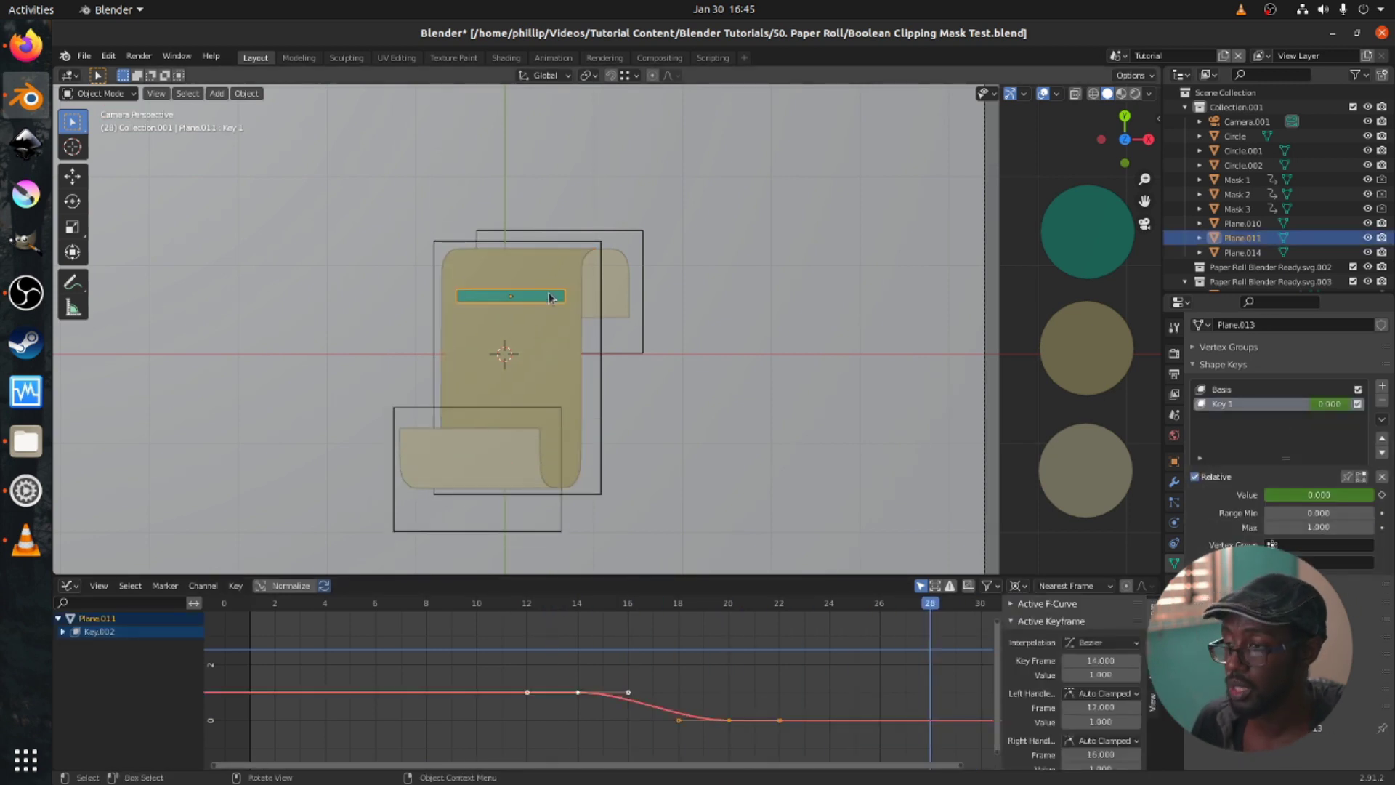
{"action": "key", "text": "shift+d"}
{"action": "key", "text": "Escape"}
{"action": "key", "text": "g"}
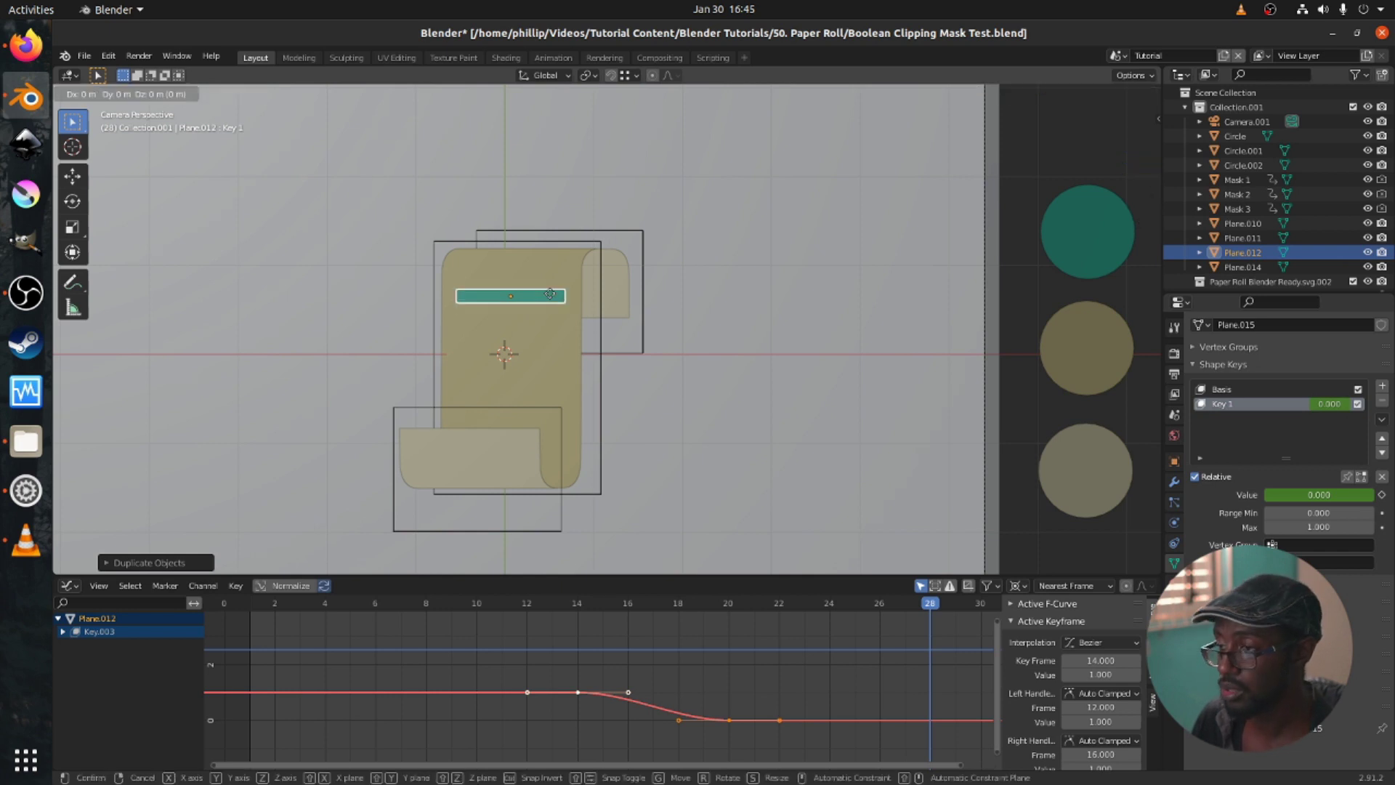
{"action": "key", "text": "y"}
{"action": "left_click", "coordinate": [550, 320]}
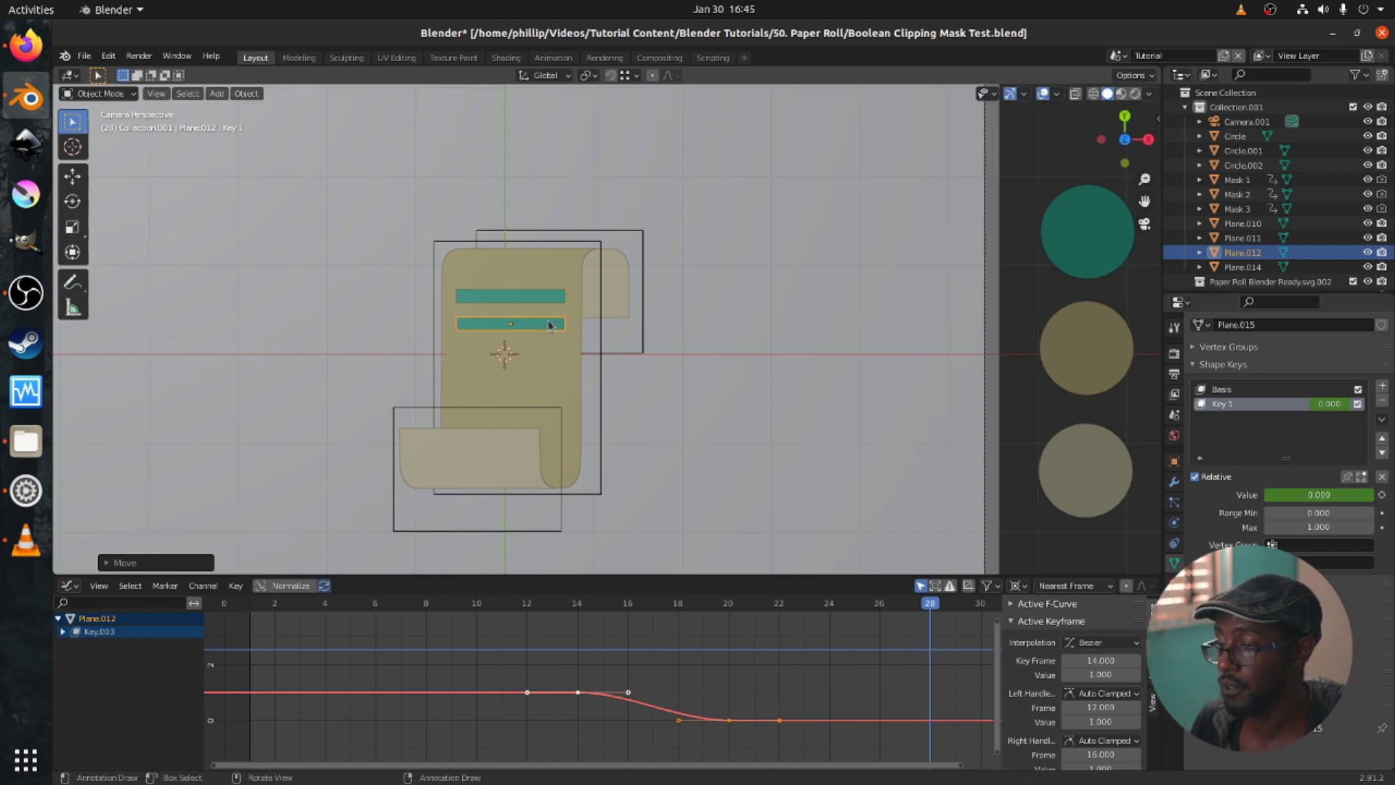
Duplicate the second bar and move the copy down along Y as a third, evenly spaced line.
{"action": "key", "text": "shift+d"}
{"action": "key", "text": "Escape"}
{"action": "key", "text": "g"}
{"action": "key", "text": "y"}
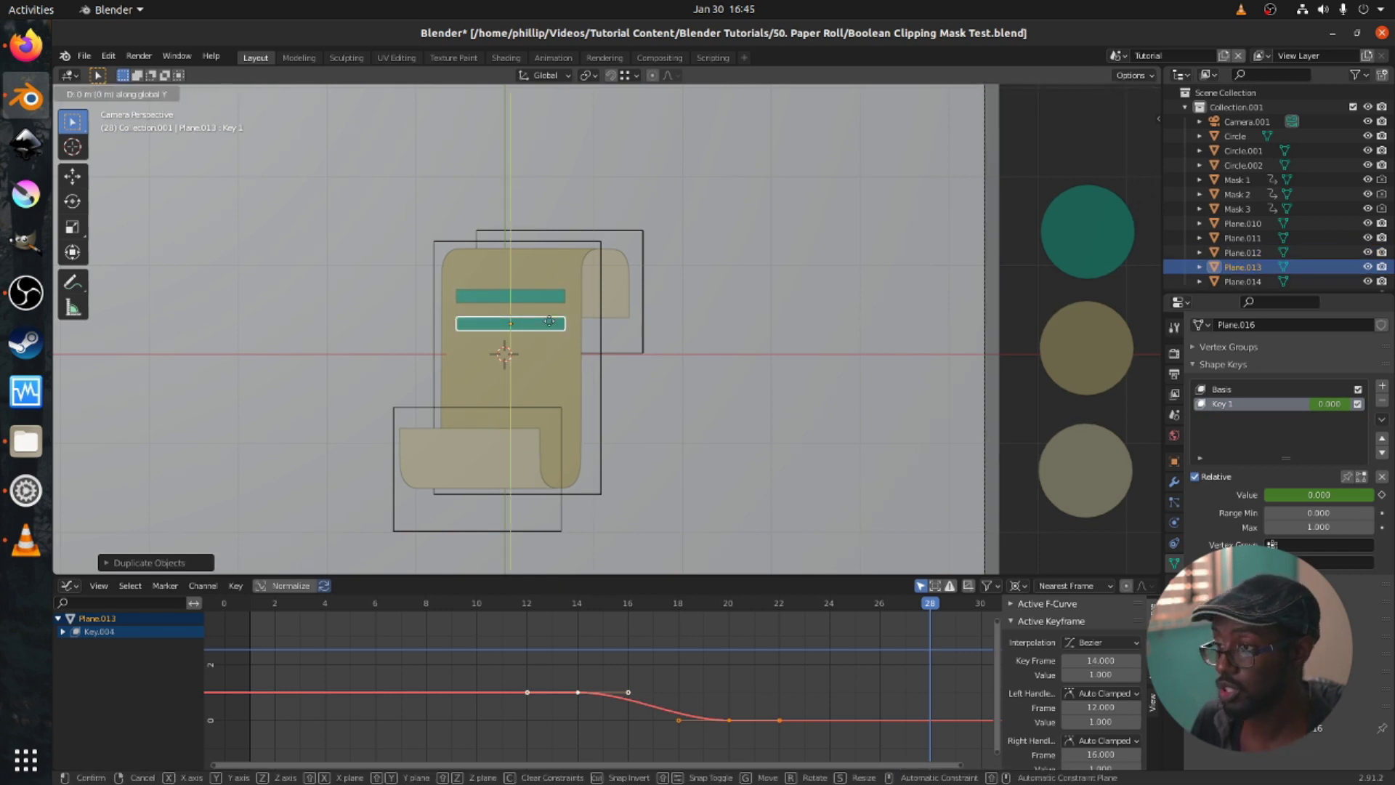
{"action": "left_click", "coordinate": [546, 348]}
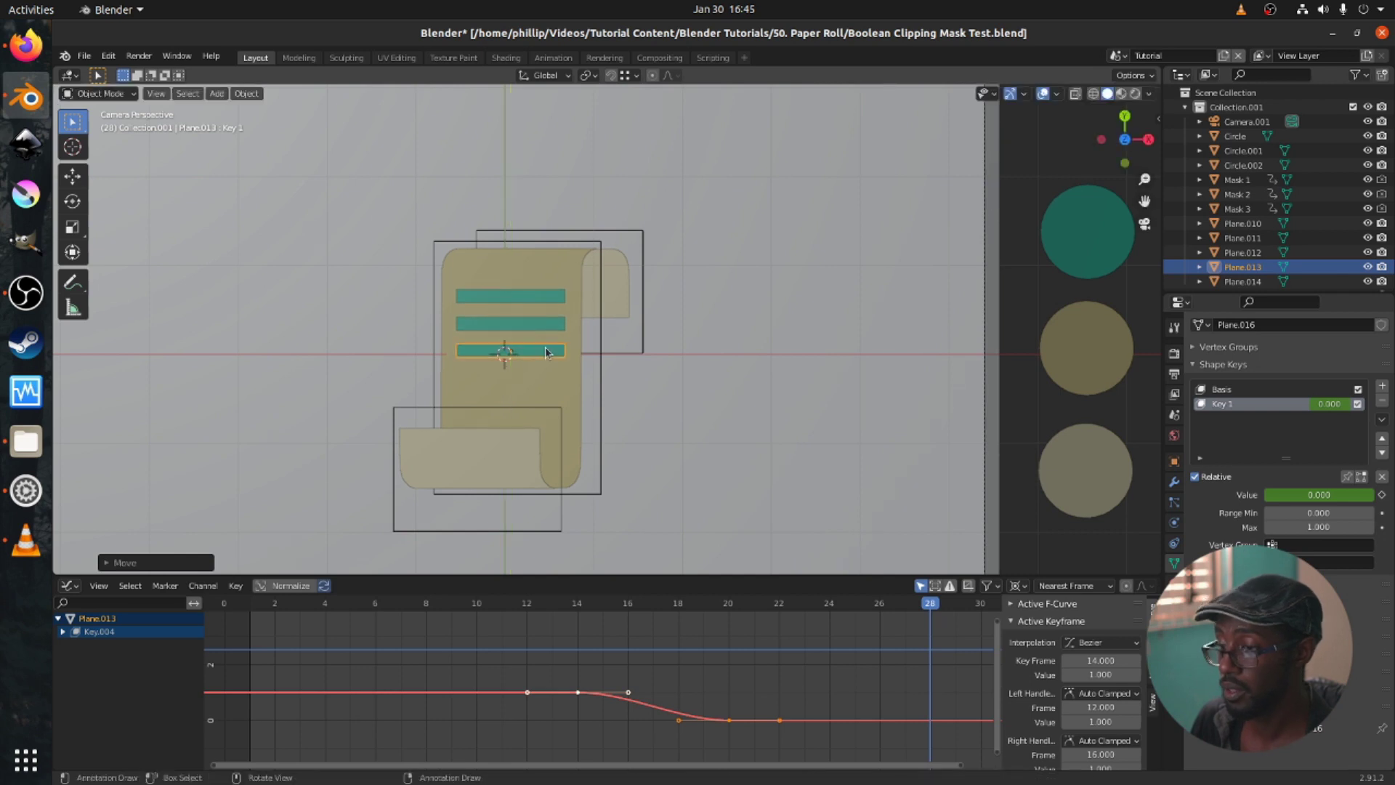
Duplicate the third bar about 0.29 m down along Y, and duplicate that copy downward at the same spacing for a fifth line.
{"action": "key", "text": "shift+d"}
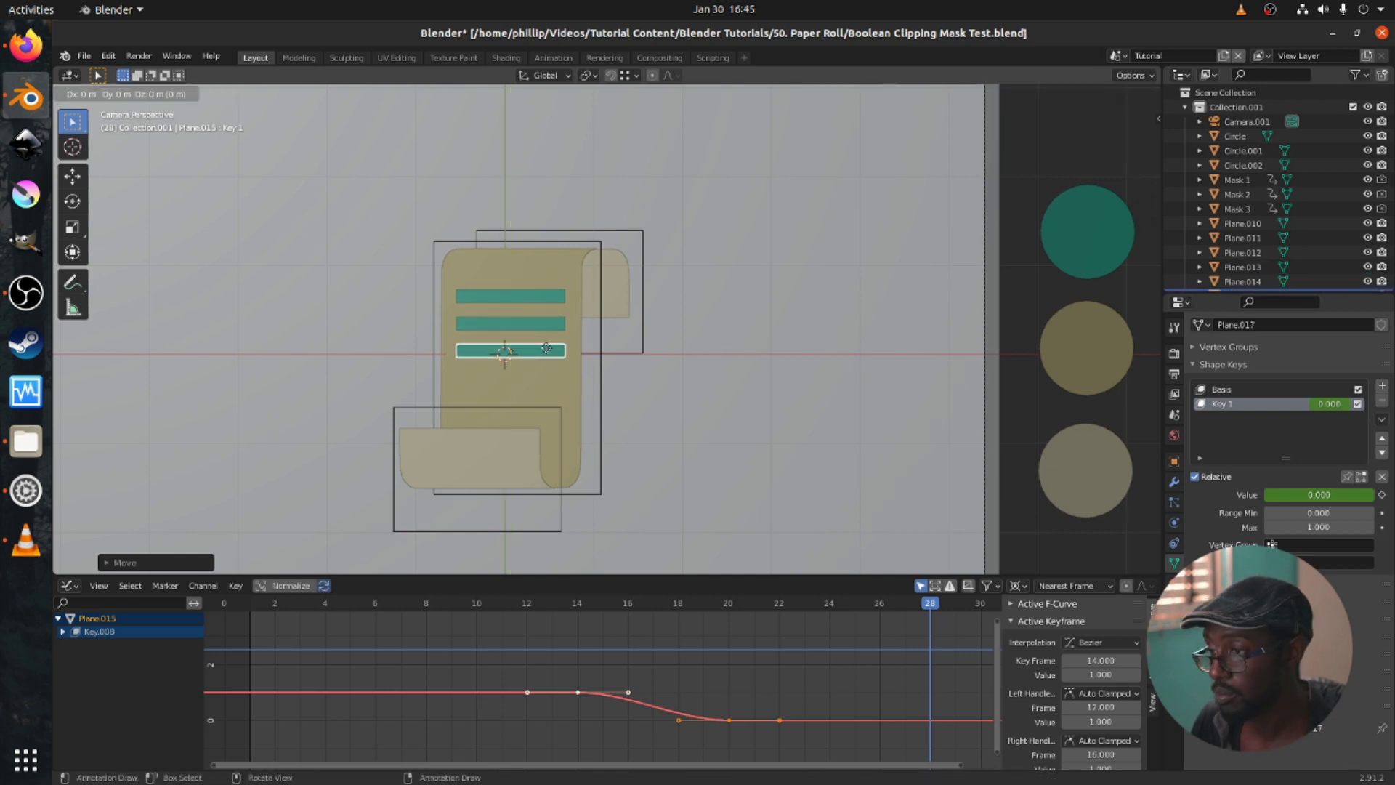
{"action": "key", "text": "y"}
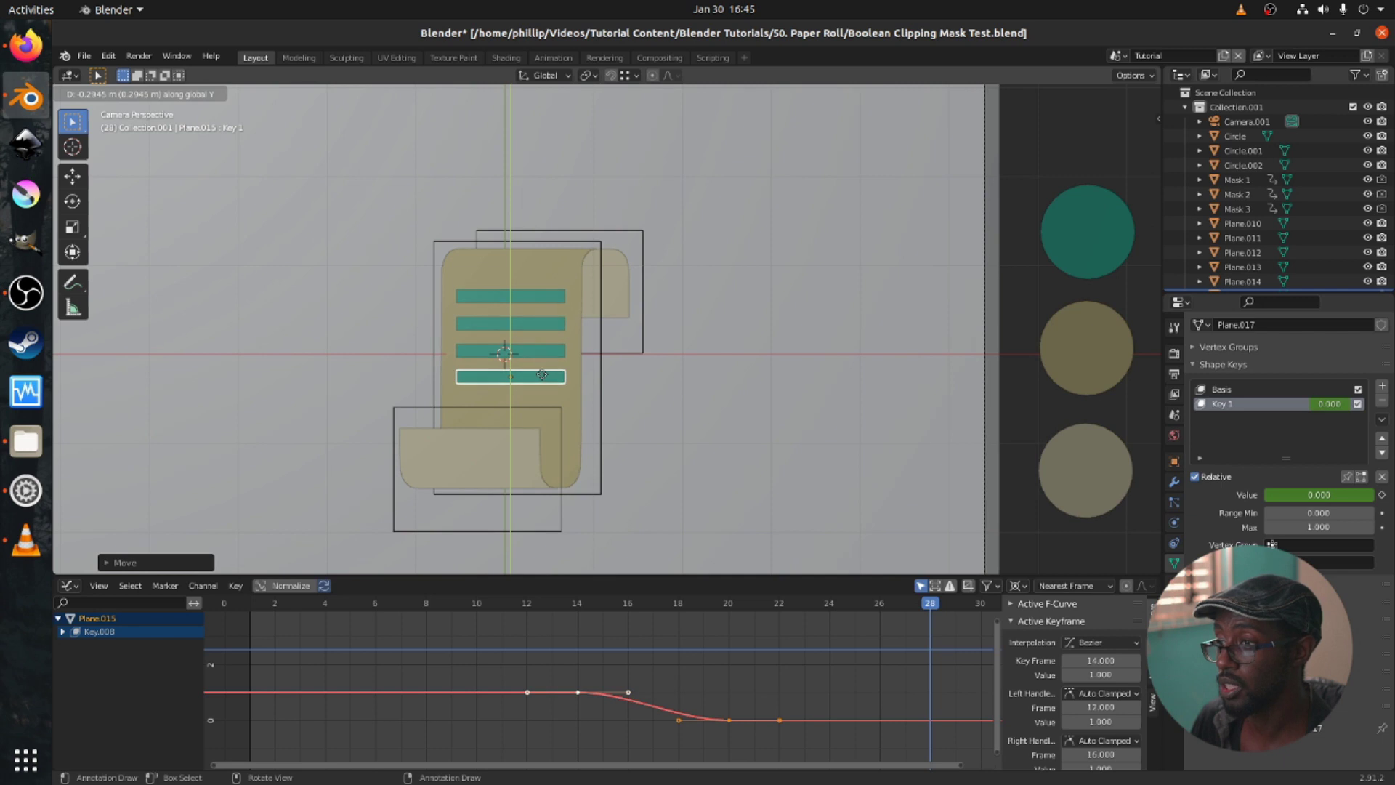
{"action": "left_click", "coordinate": [542, 377]}
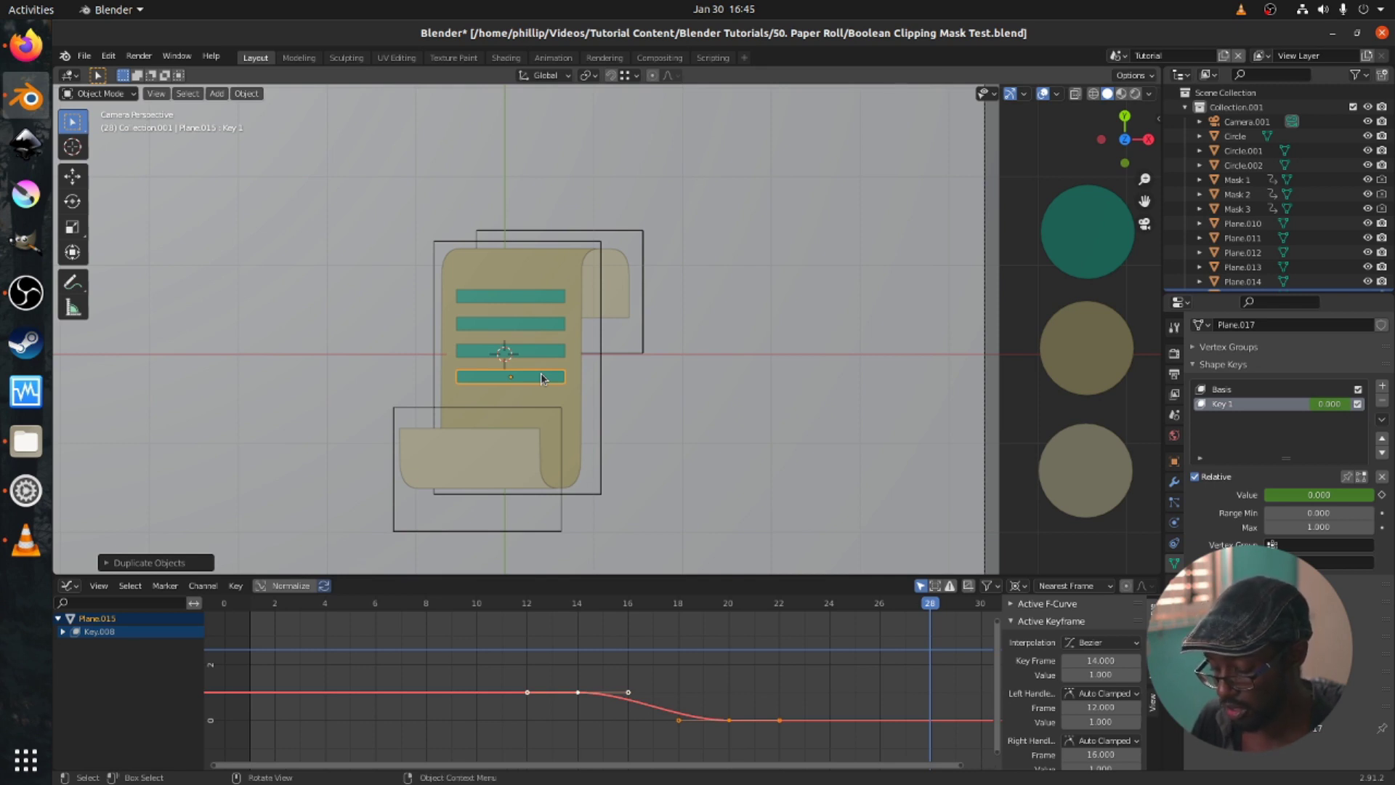
{"action": "key", "text": "shift+d"}
{"action": "key", "text": "y"}
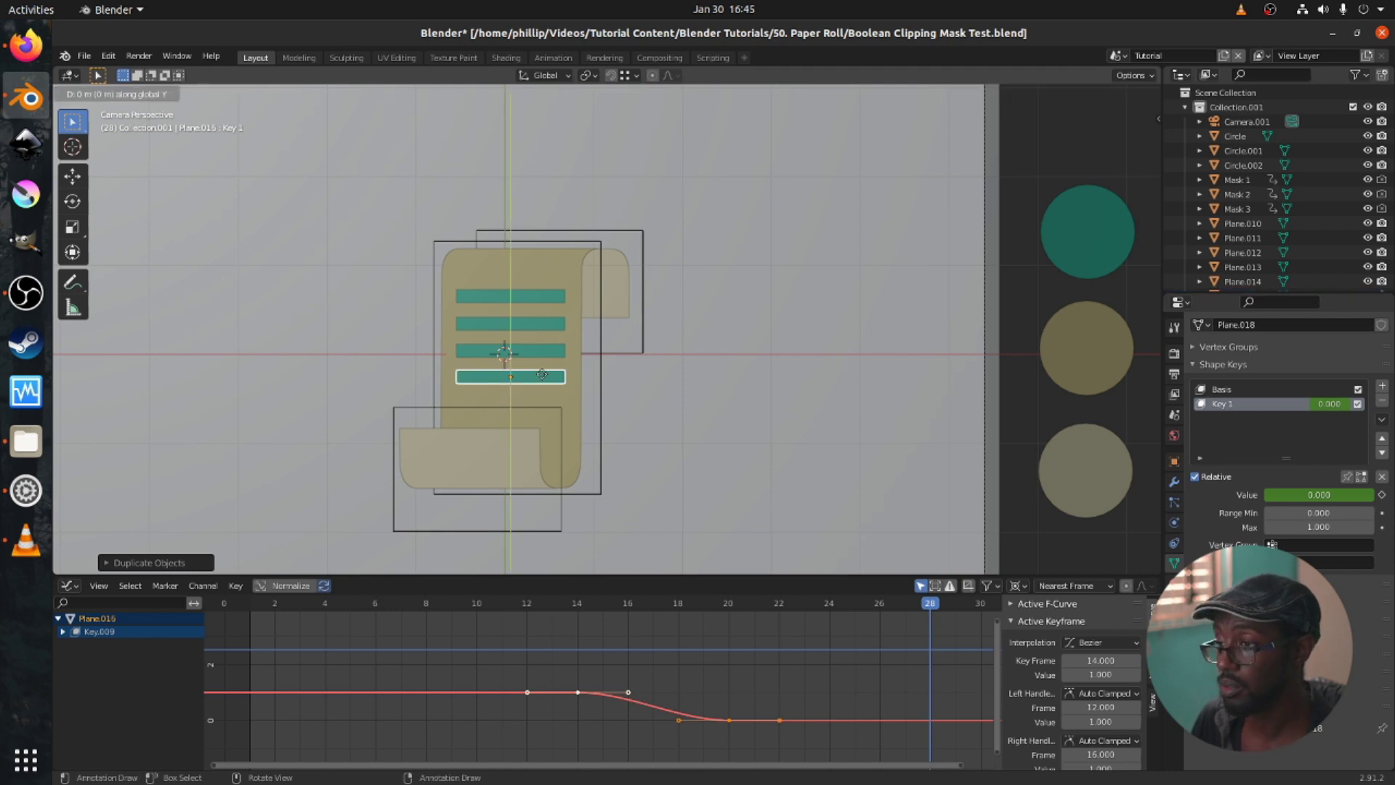
{"action": "left_click", "coordinate": [536, 401]}
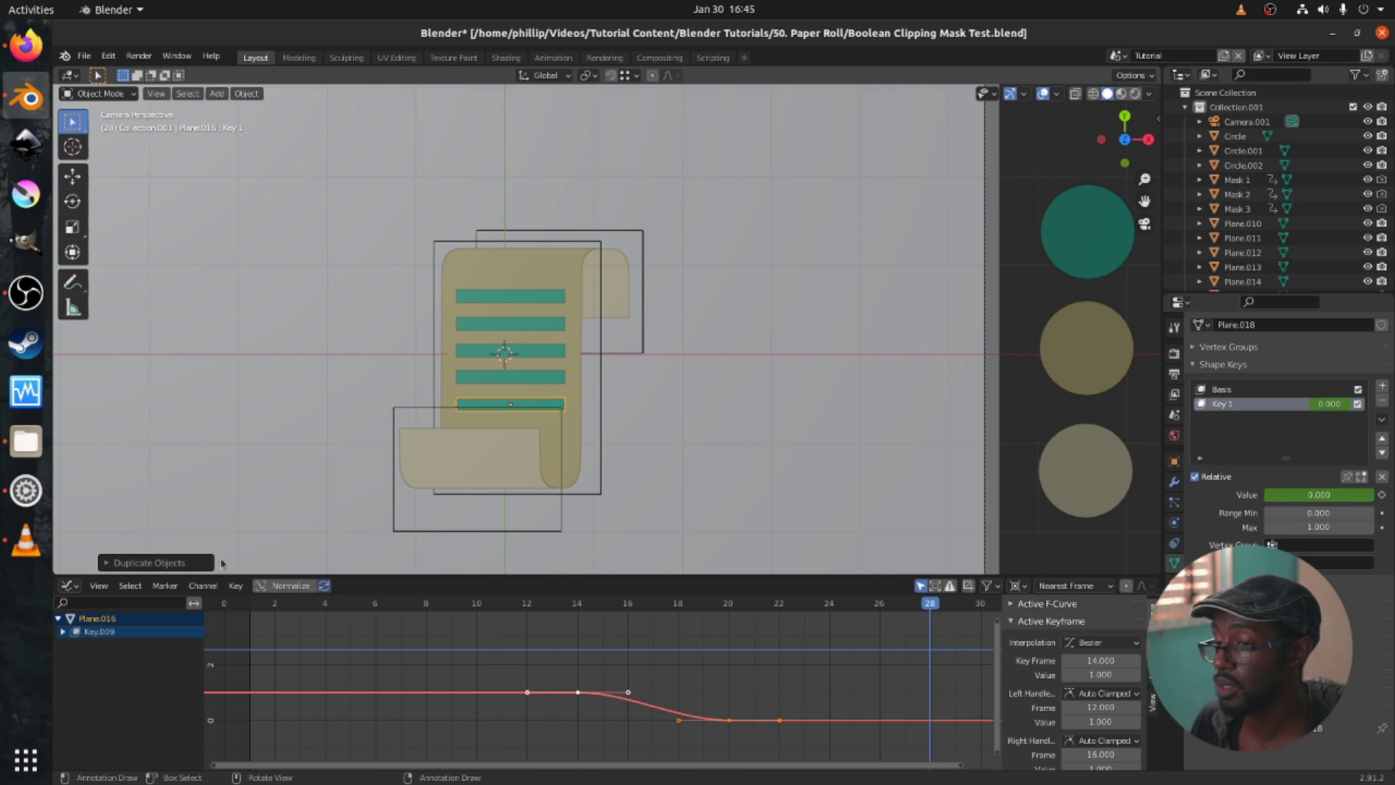
Switch the Graph Editor area to the Dope Sheet.
{"action": "left_click", "coordinate": [67, 586]}
{"action": "left_click", "coordinate": [67, 586]}
{"action": "left_click", "coordinate": [65, 587]}
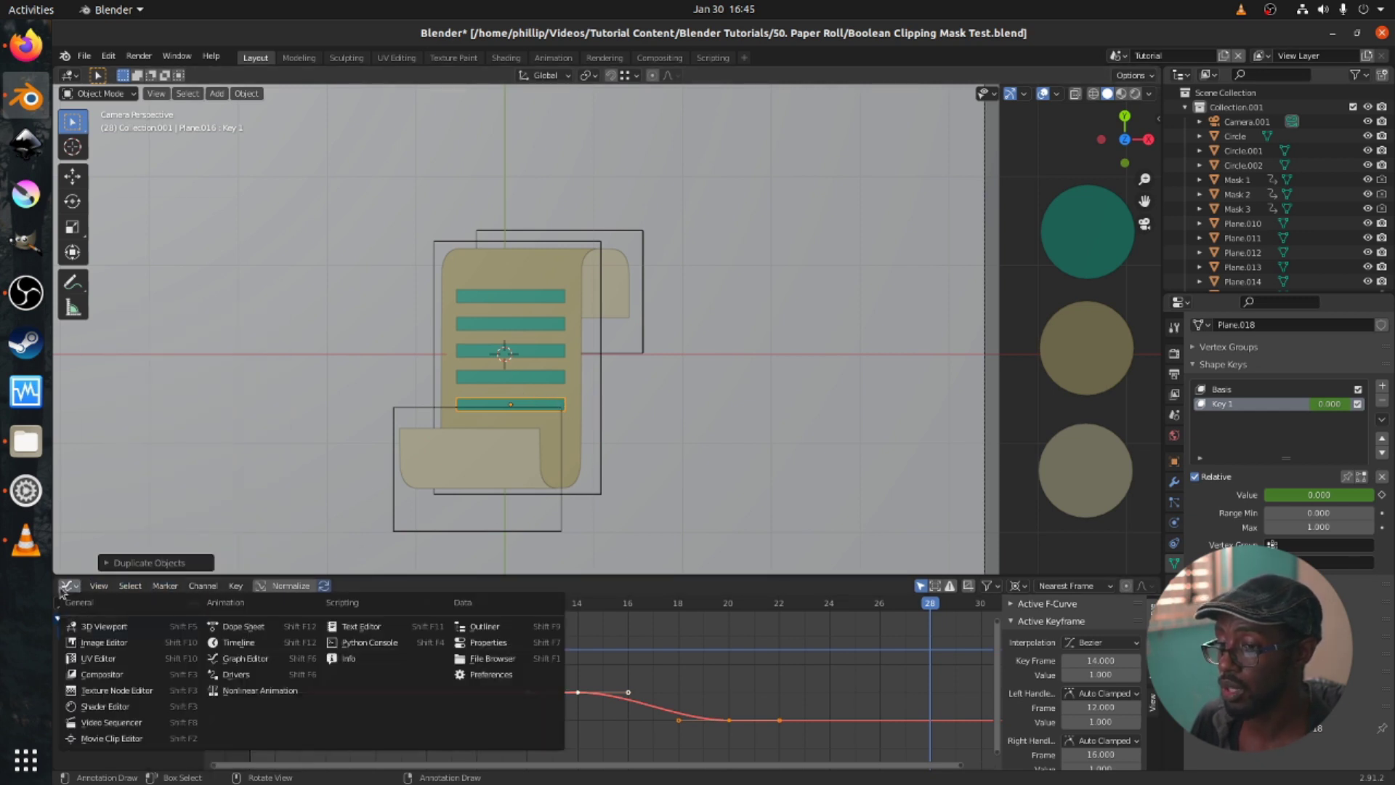
{"action": "left_click", "coordinate": [234, 642]}
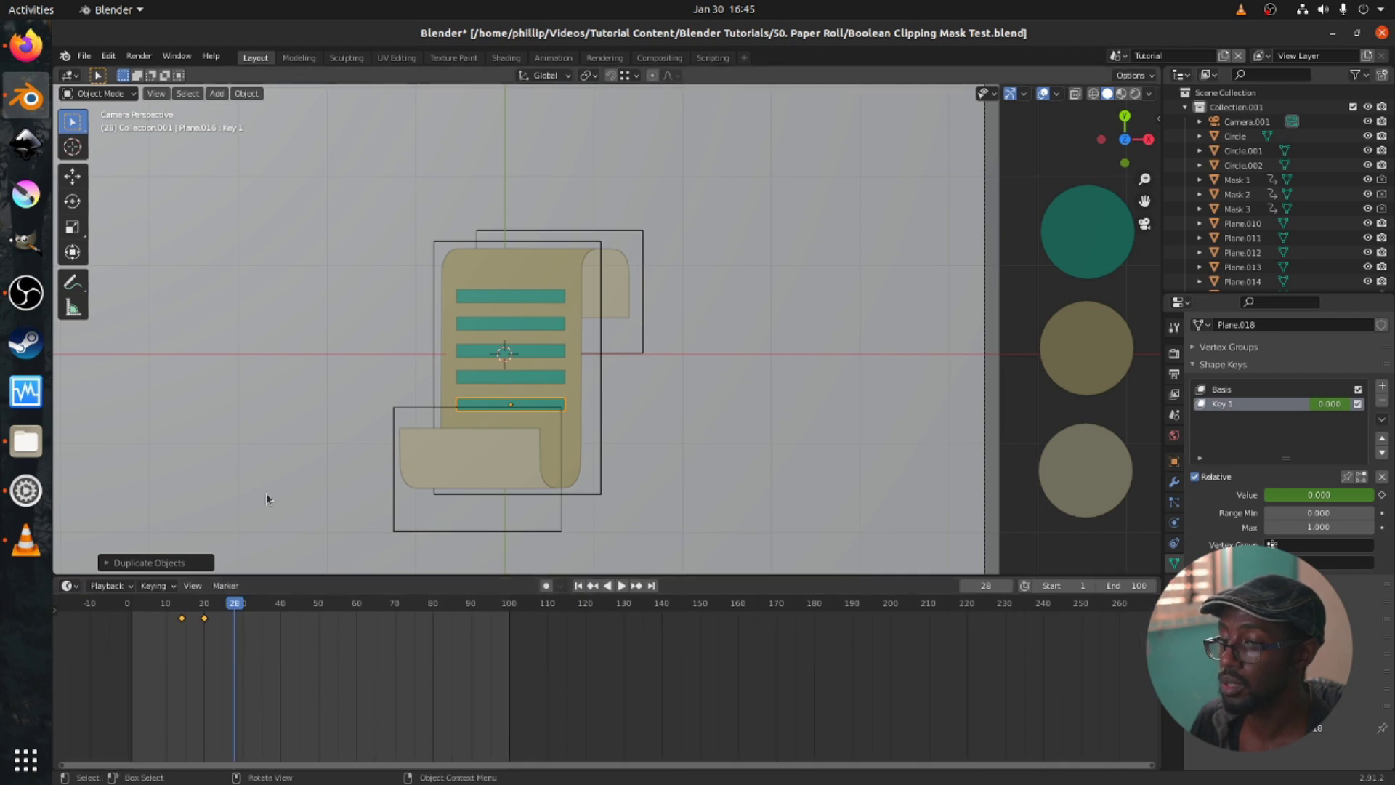
{"action": "left_click", "coordinate": [98, 587]}
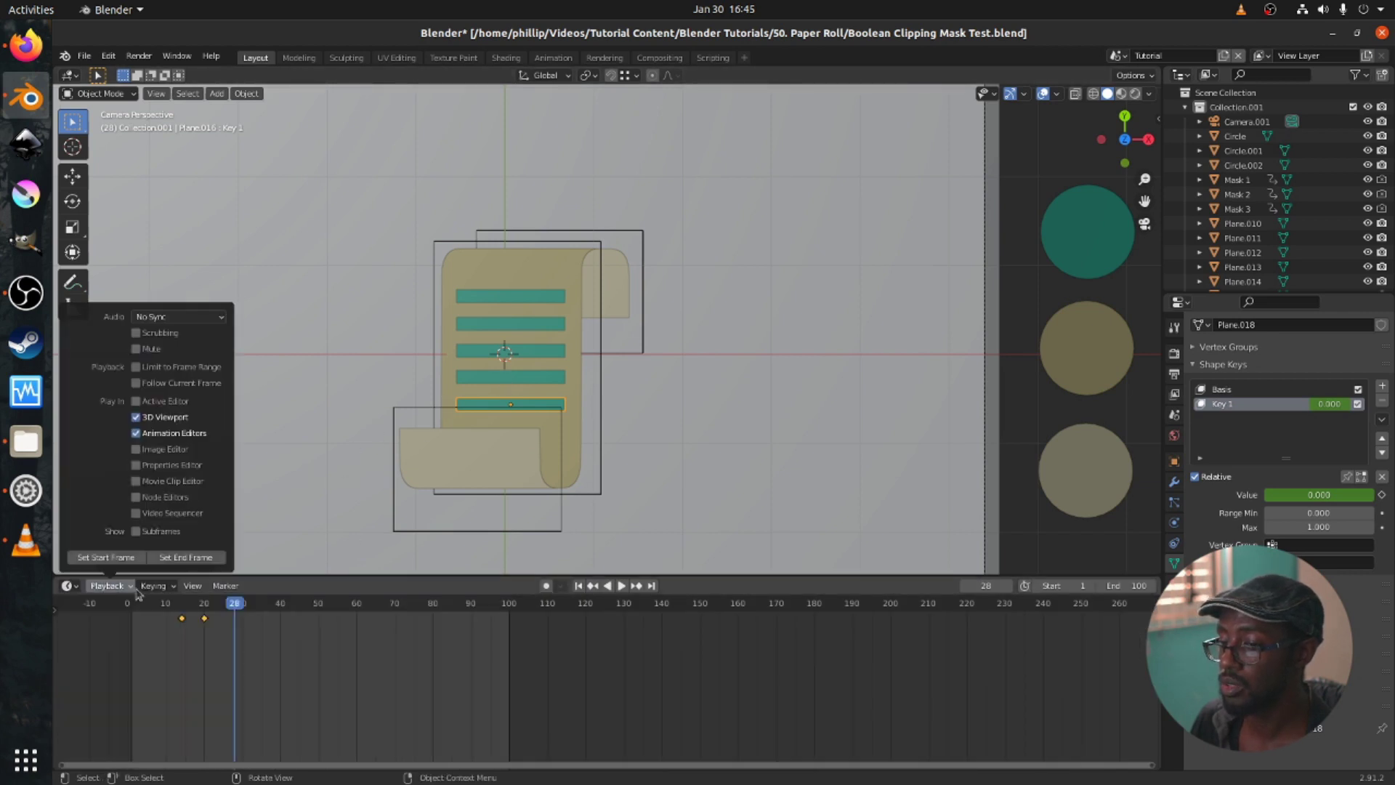
{"action": "left_click", "coordinate": [70, 585]}
{"action": "left_click", "coordinate": [231, 628]}
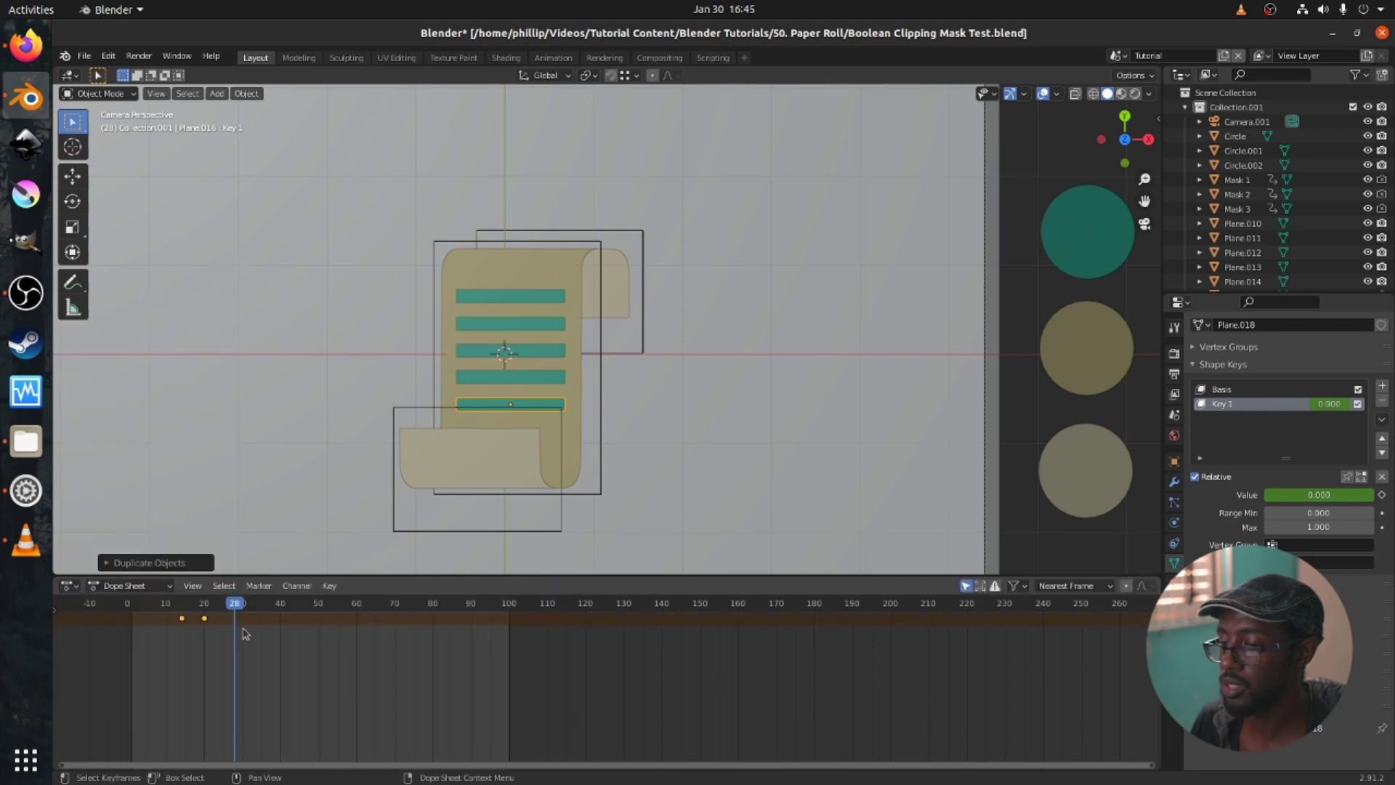
Shift the second bar's shape key keyframes about 3 frames later, to frames 17 and 23.
{"action": "left_click", "coordinate": [496, 376]}
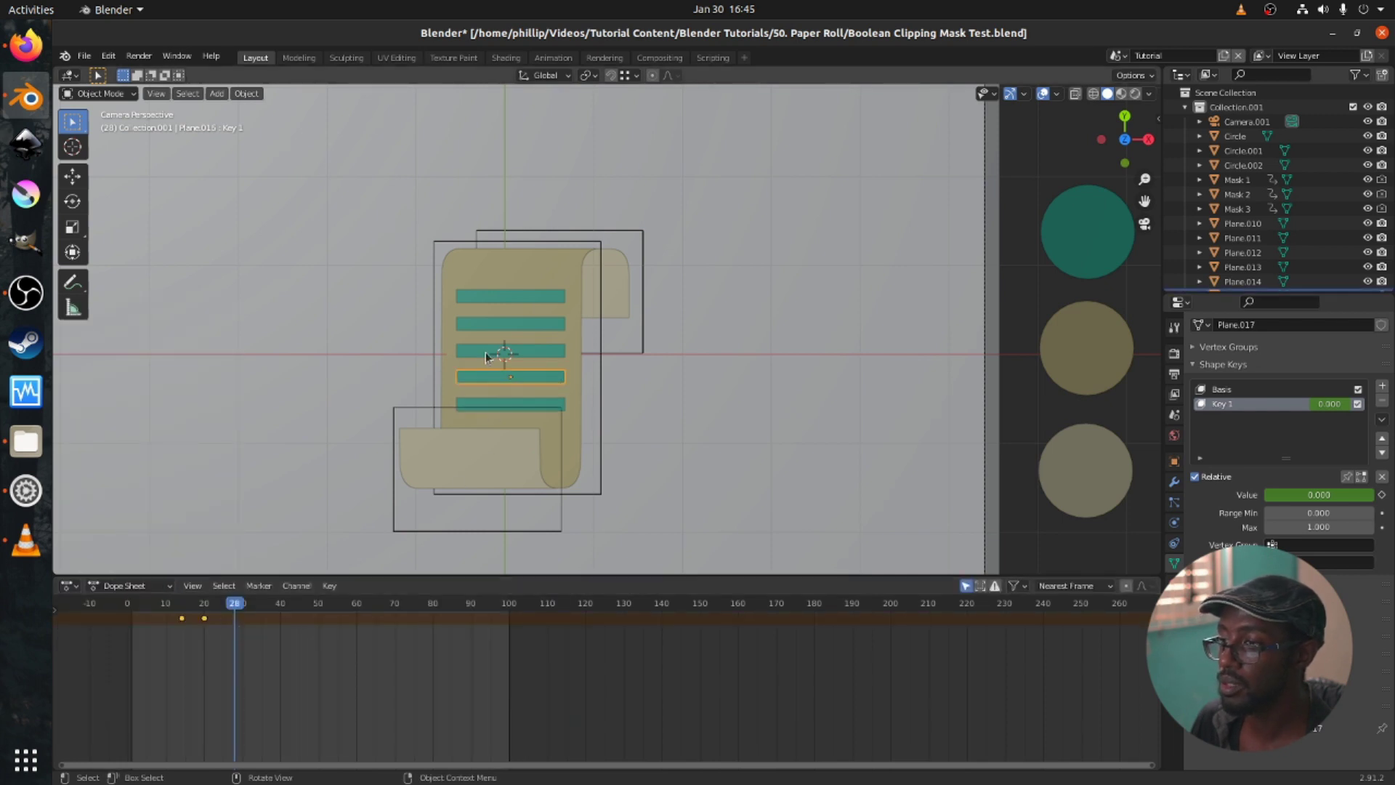
{"action": "left_click", "coordinate": [485, 351]}
{"action": "left_click", "coordinate": [489, 323]}
{"action": "left_click", "coordinate": [494, 298]}
{"action": "left_click", "coordinate": [498, 322]}
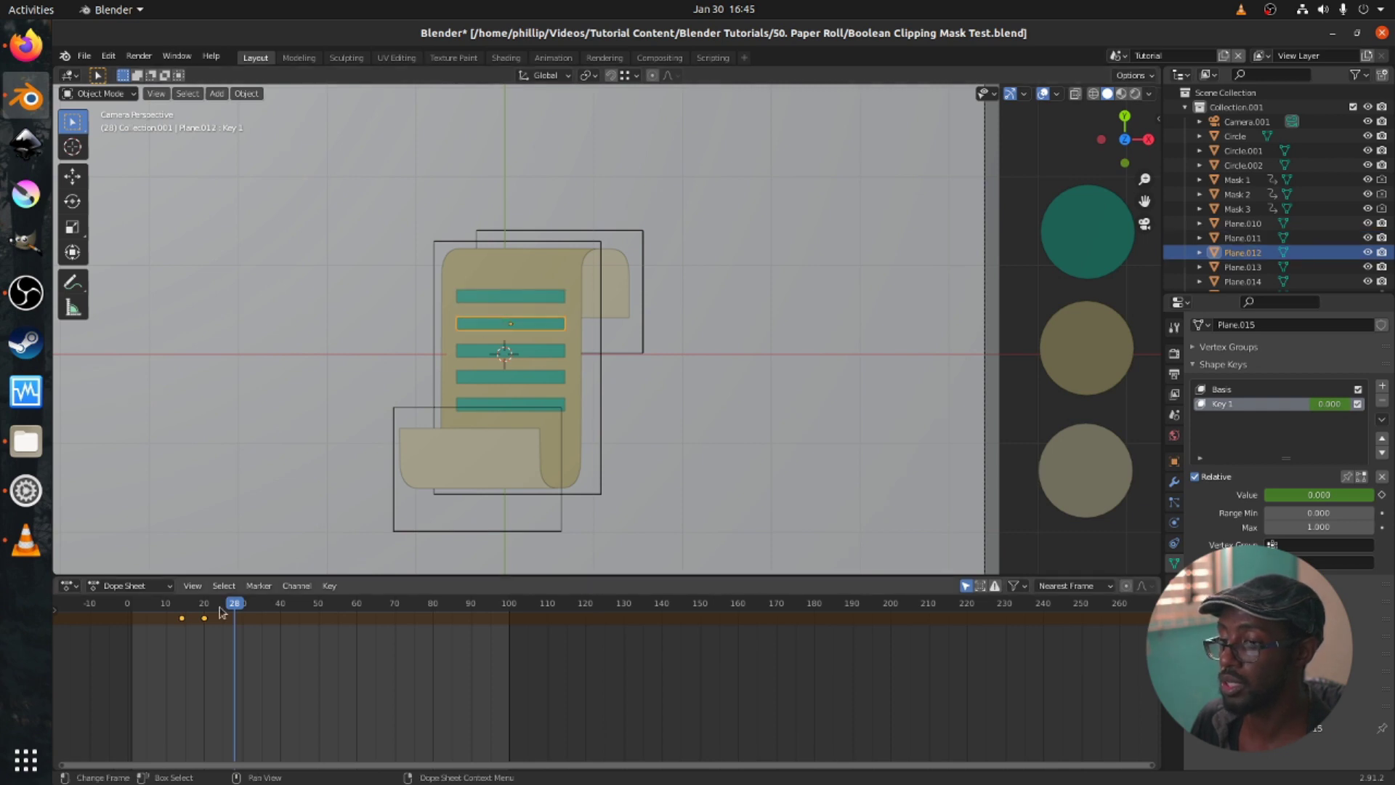
{"action": "key", "text": "g"}
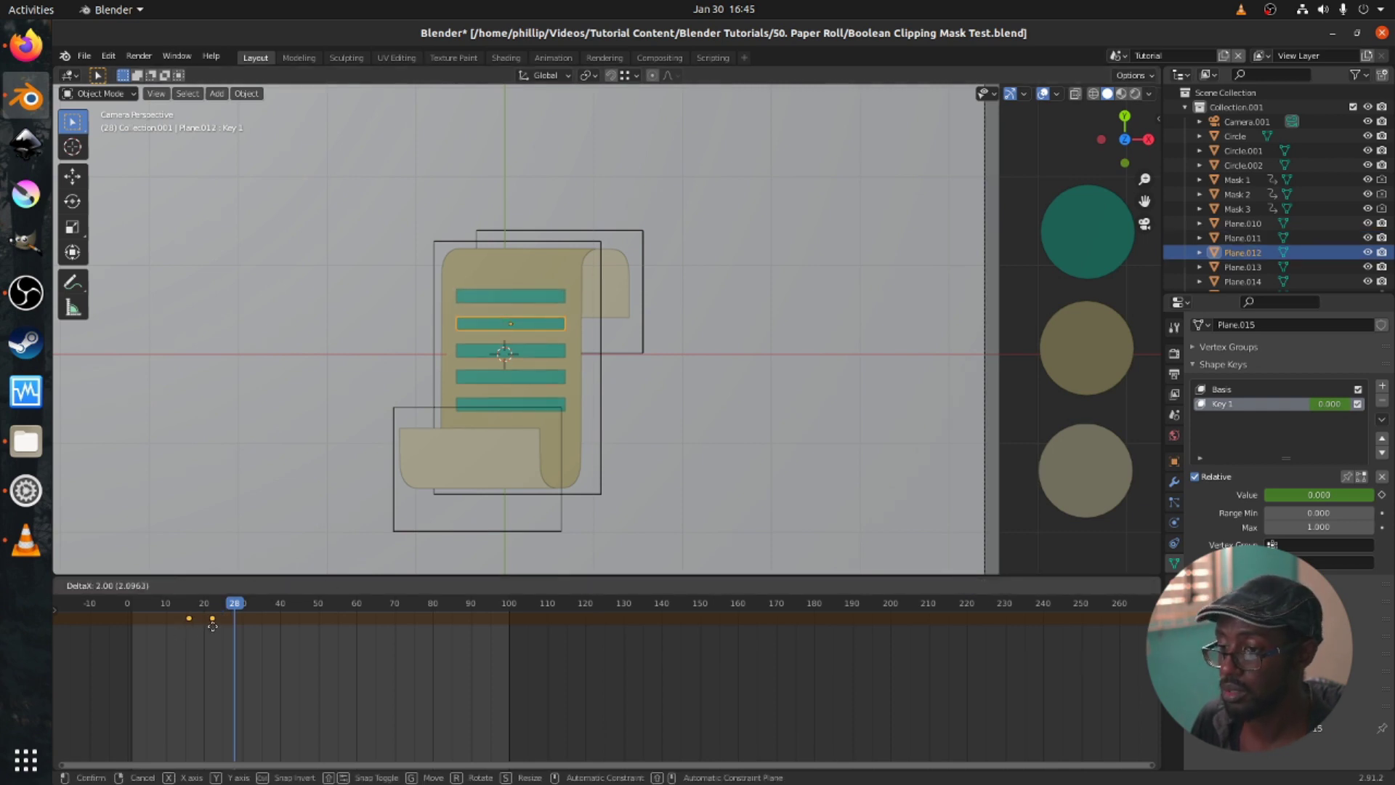
{"action": "left_click", "coordinate": [213, 626]}
Shift the third bar's keyframes to frames 19 and 25, and compare them with the keyframes of the two bars above.
{"action": "left_click", "coordinate": [473, 353]}
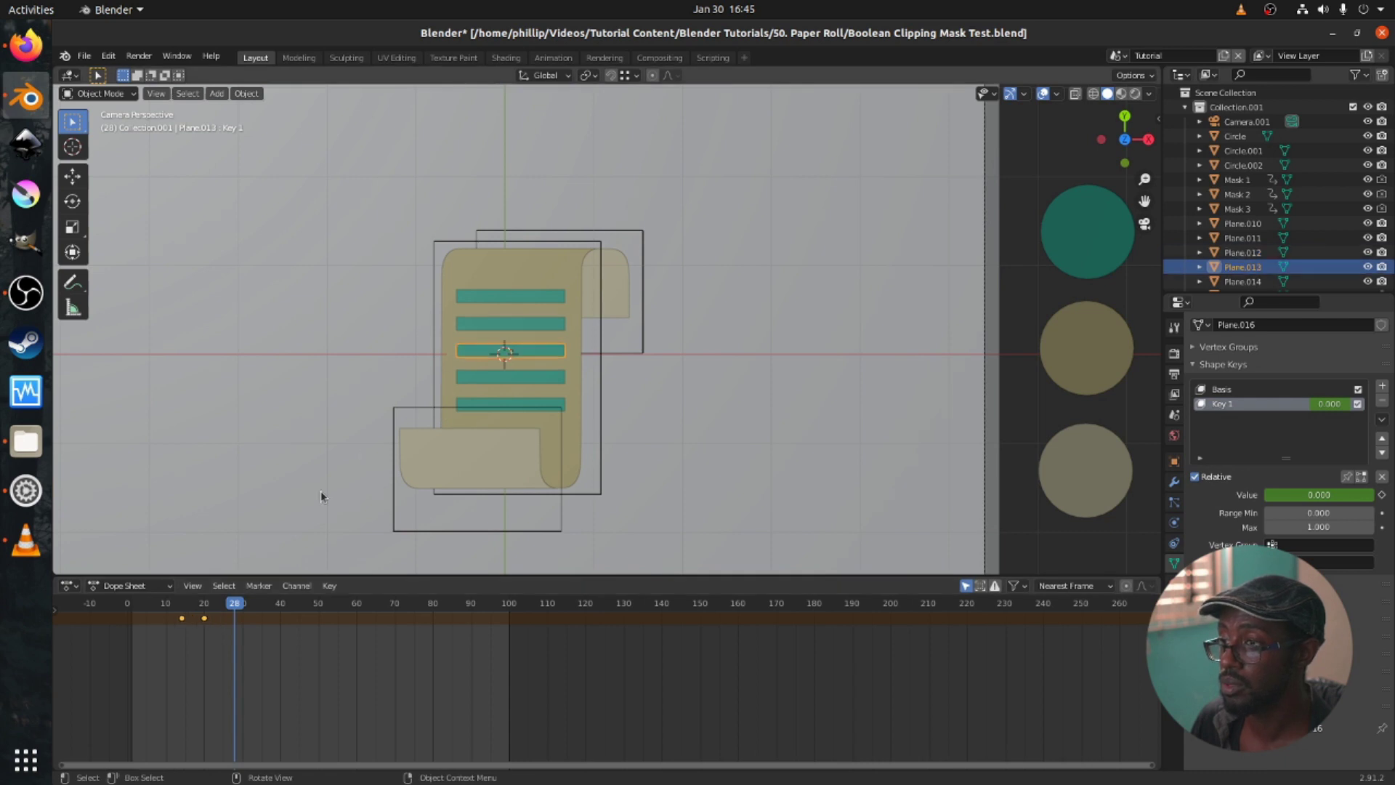
{"action": "key", "text": "g"}
{"action": "left_click", "coordinate": [217, 626]}
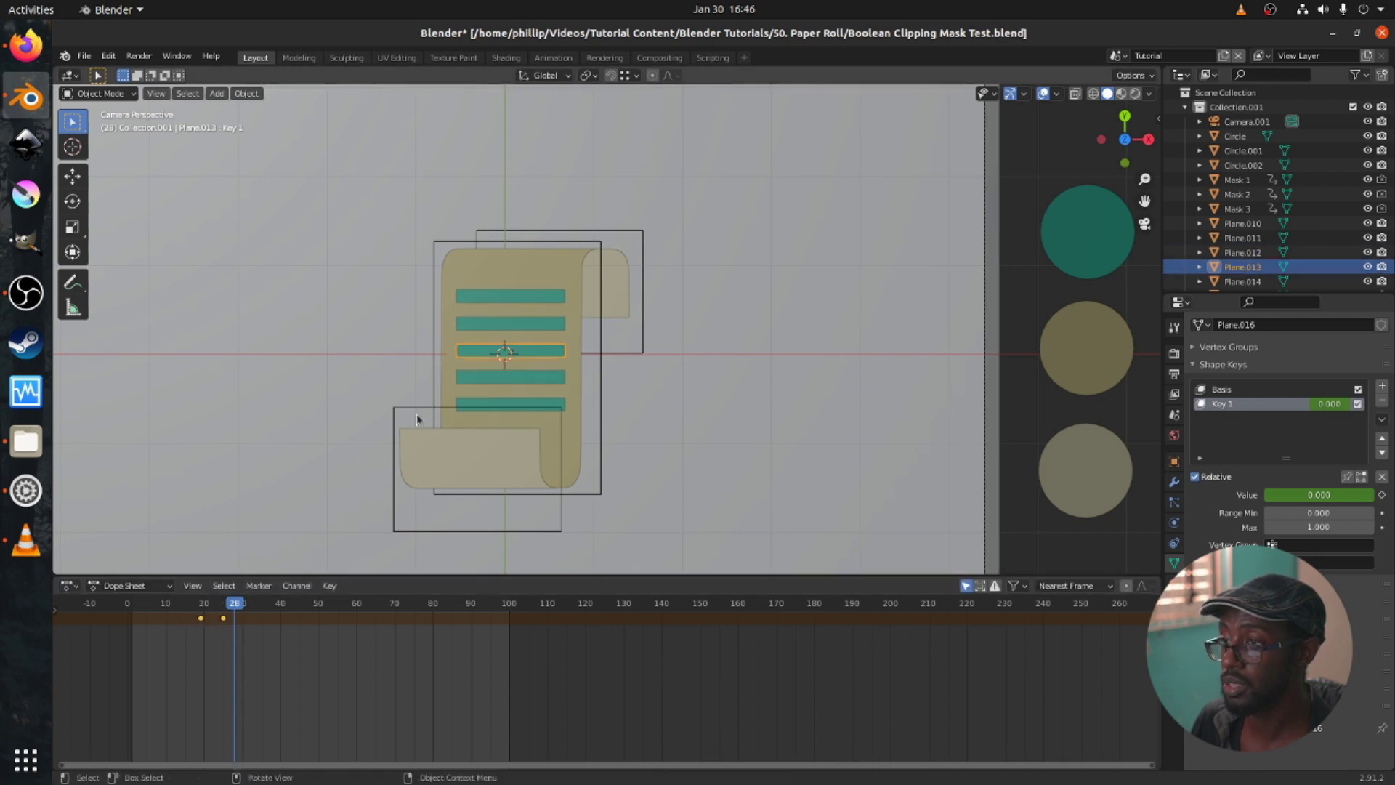
{"action": "left_click", "coordinate": [476, 324], "text": "shift"}
{"action": "left_click", "coordinate": [487, 304], "text": "shift"}
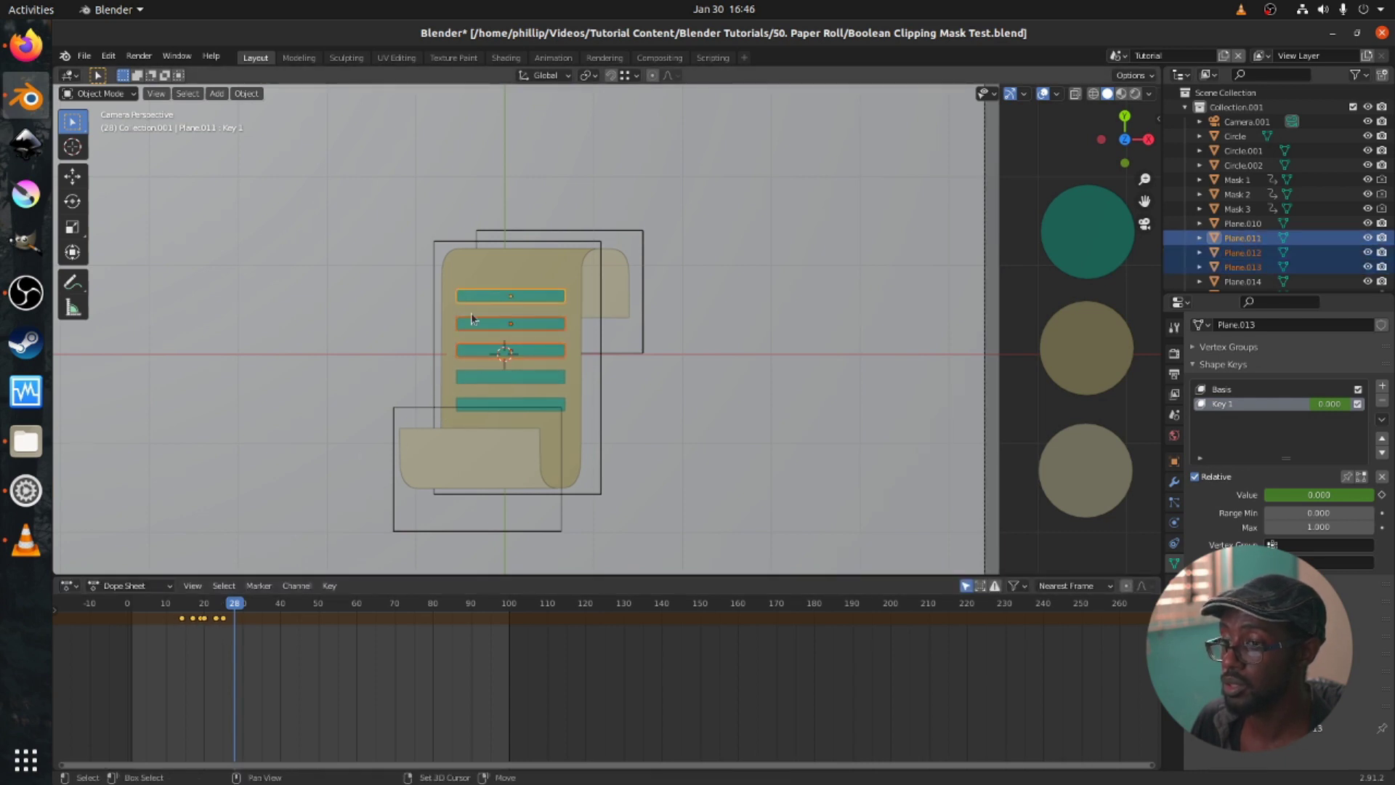
Shift the fourth bar's keyframes 10 frames later, to frames 24 and 30.
{"action": "key", "text": "g"}
{"action": "left_click", "coordinate": [243, 625]}
{"action": "left_click", "coordinate": [476, 377]}
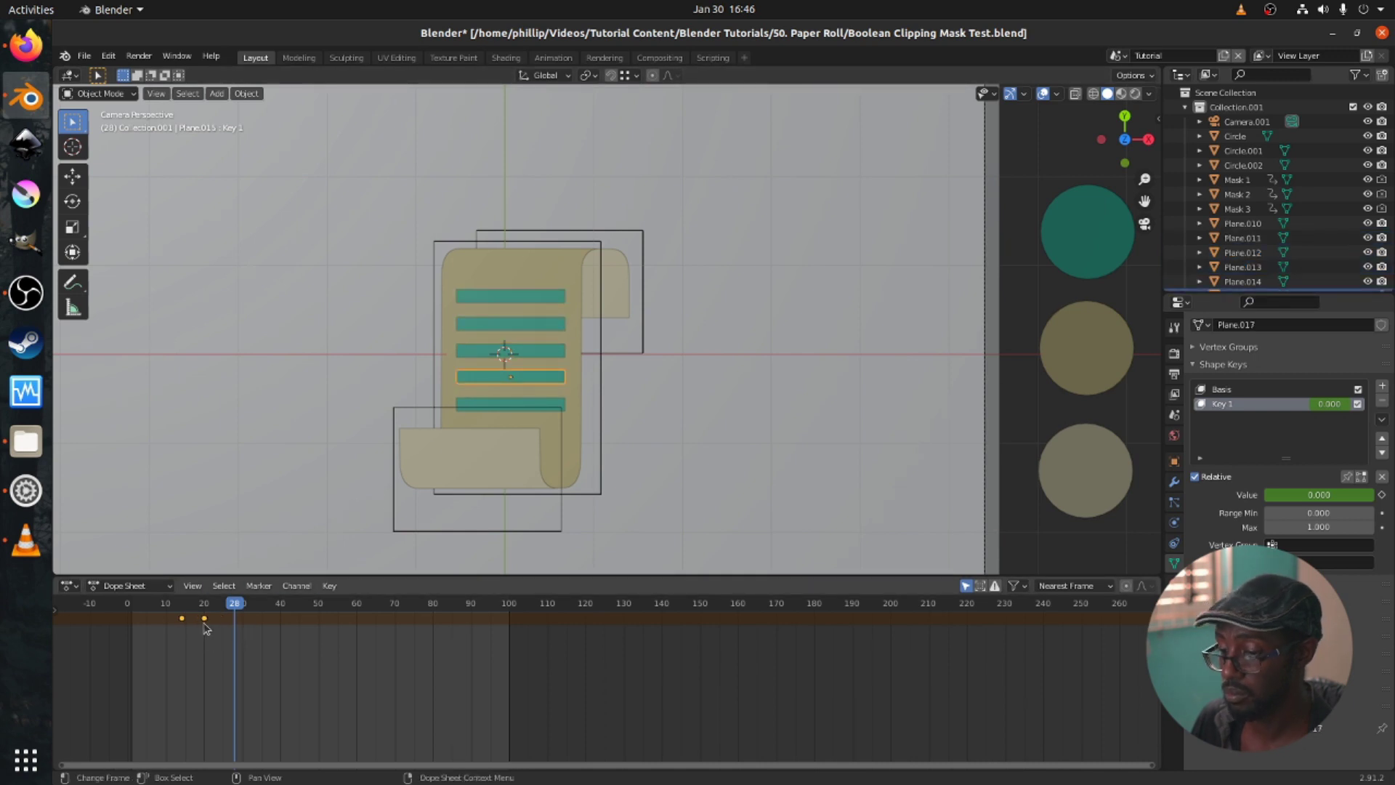
{"action": "key", "text": "g"}
{"action": "left_click", "coordinate": [242, 626]}
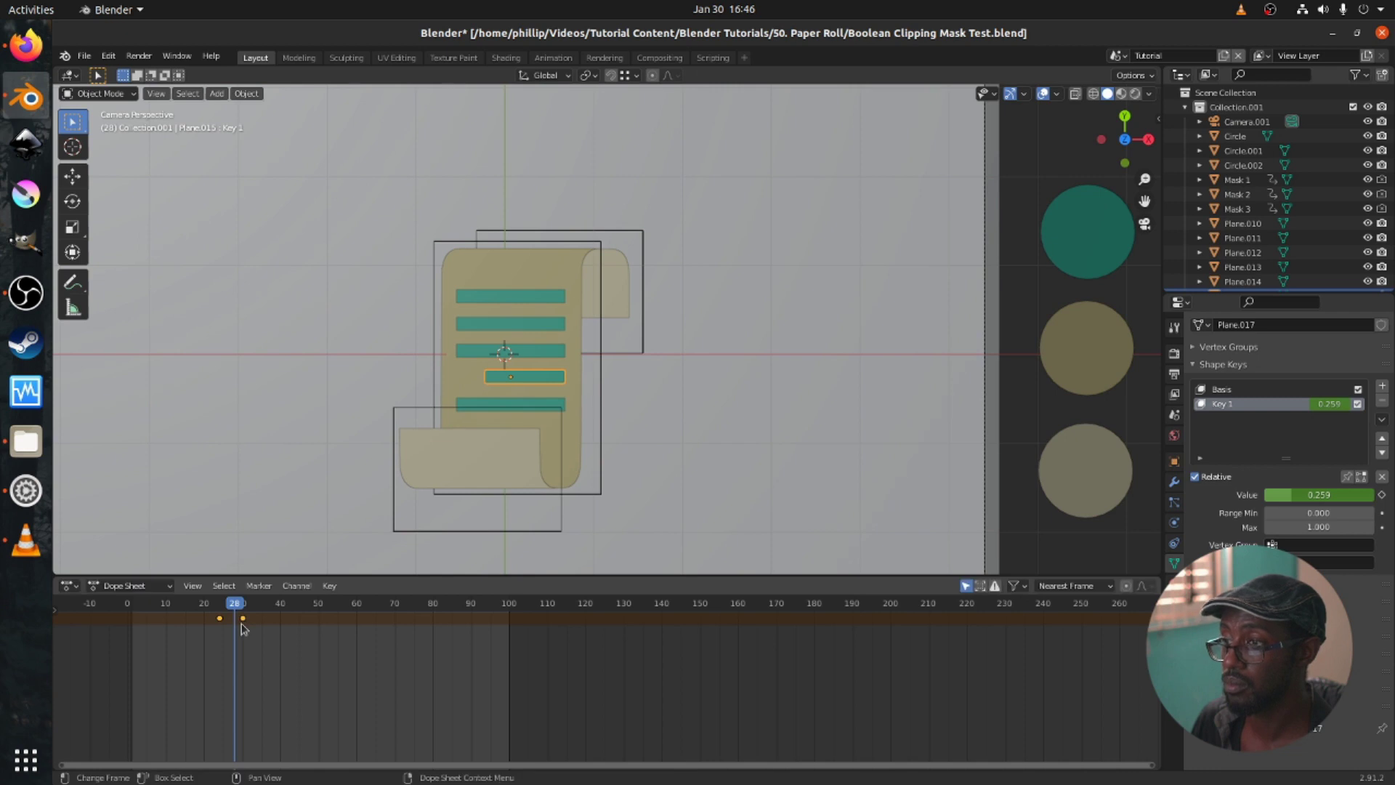
Play the animation from the start to check the staggered timing of the bars.
{"action": "left_click", "coordinate": [127, 602]}
{"action": "key", "text": "space"}
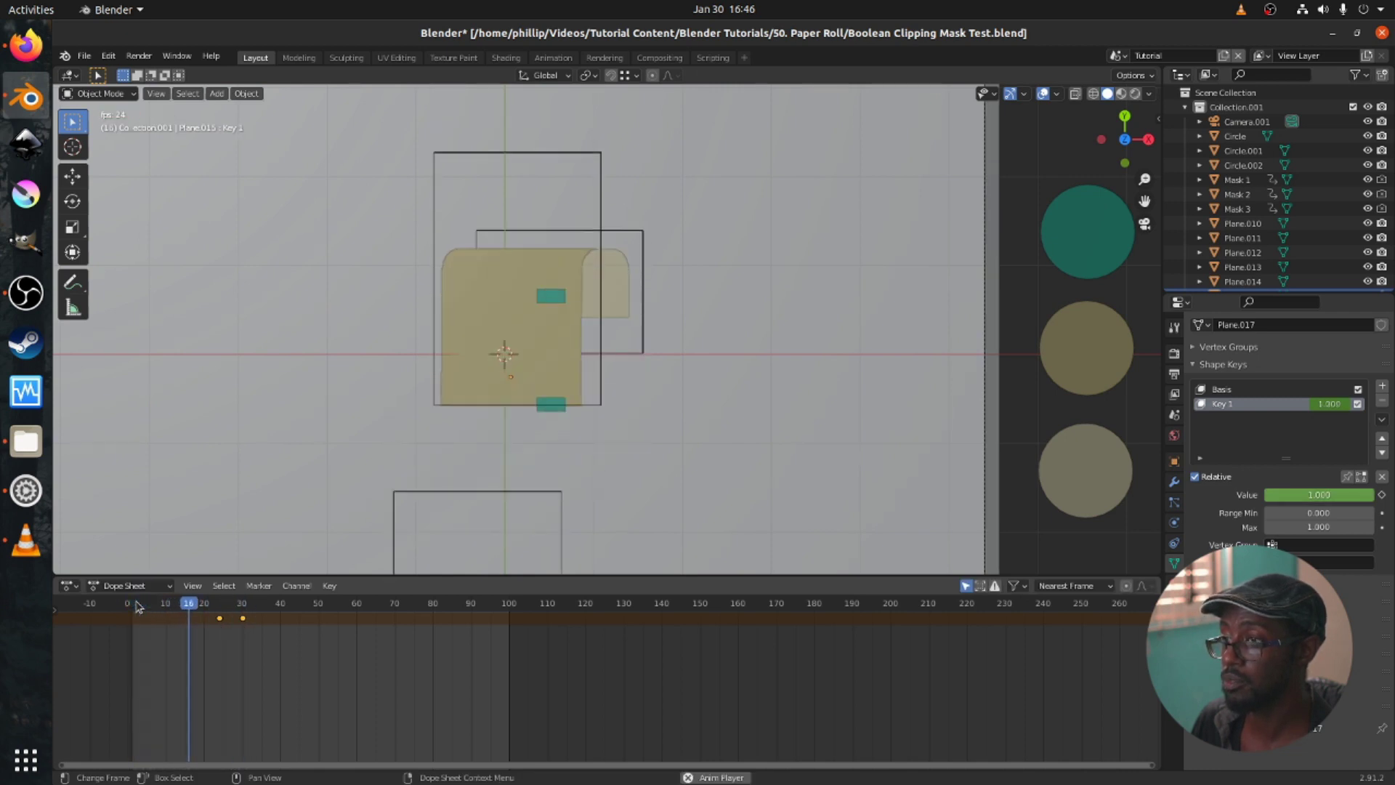
{"action": "left_click", "coordinate": [138, 604]}
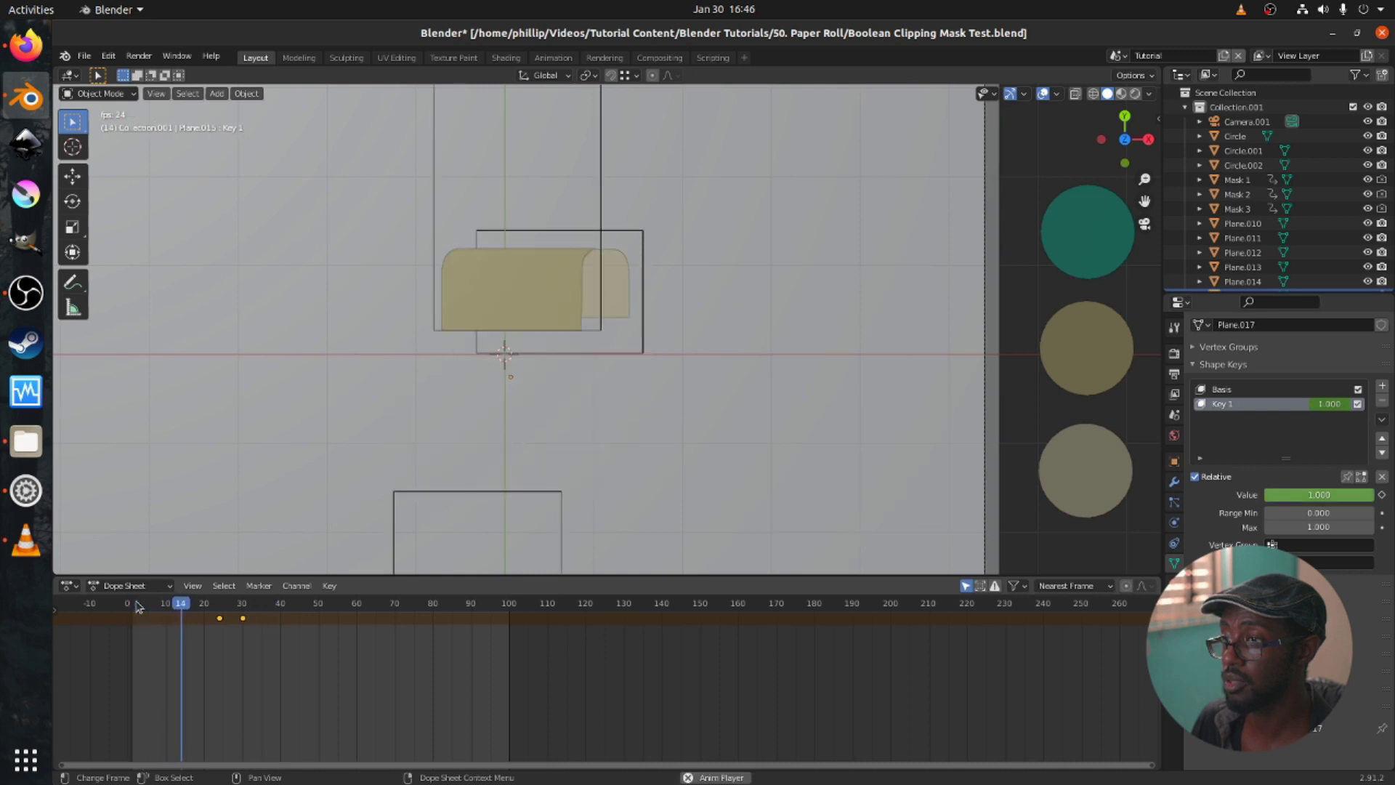
{"action": "key", "text": "space"}
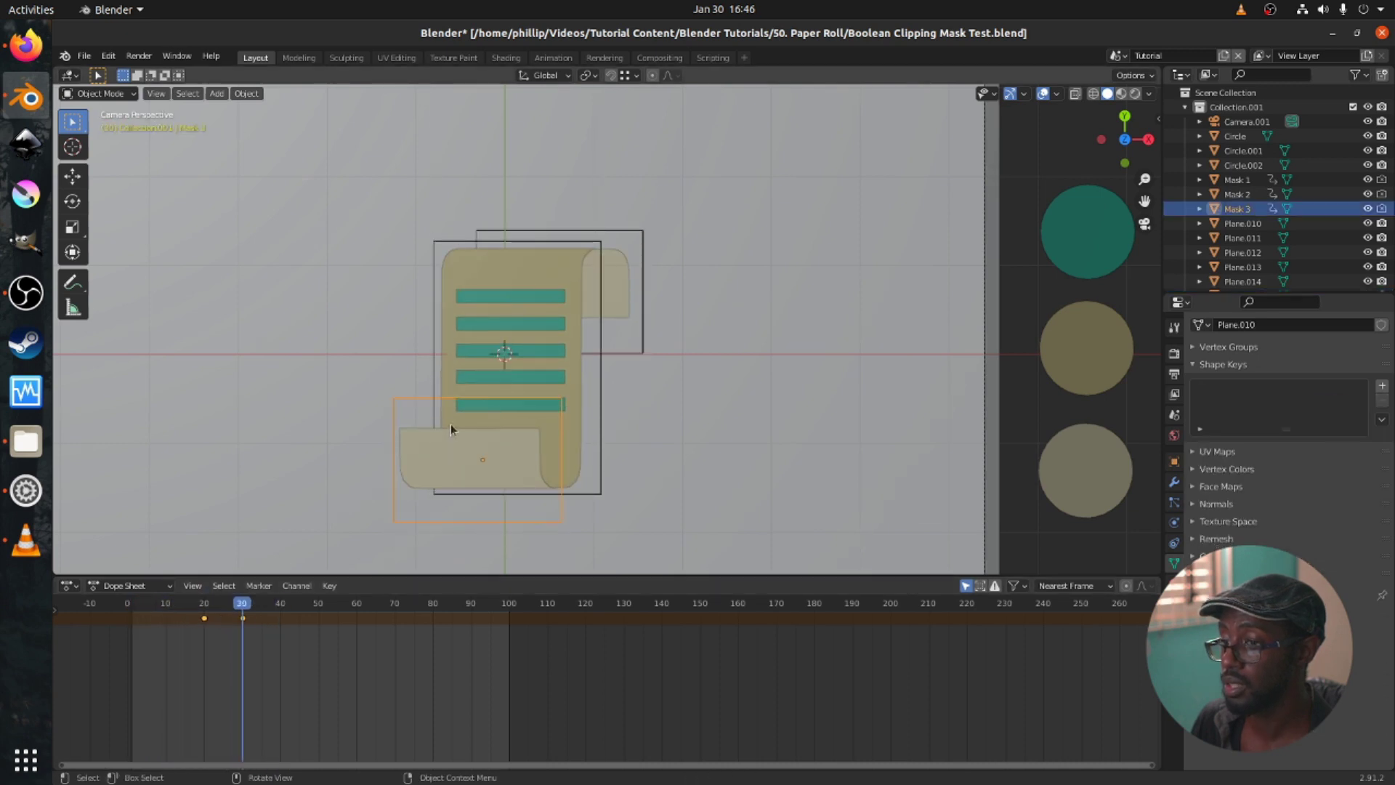
Shift the fifth bar's keyframes 12 frames later, to frames 26 and 32.
{"action": "left_click", "coordinate": [482, 407]}
{"action": "key", "text": "g"}
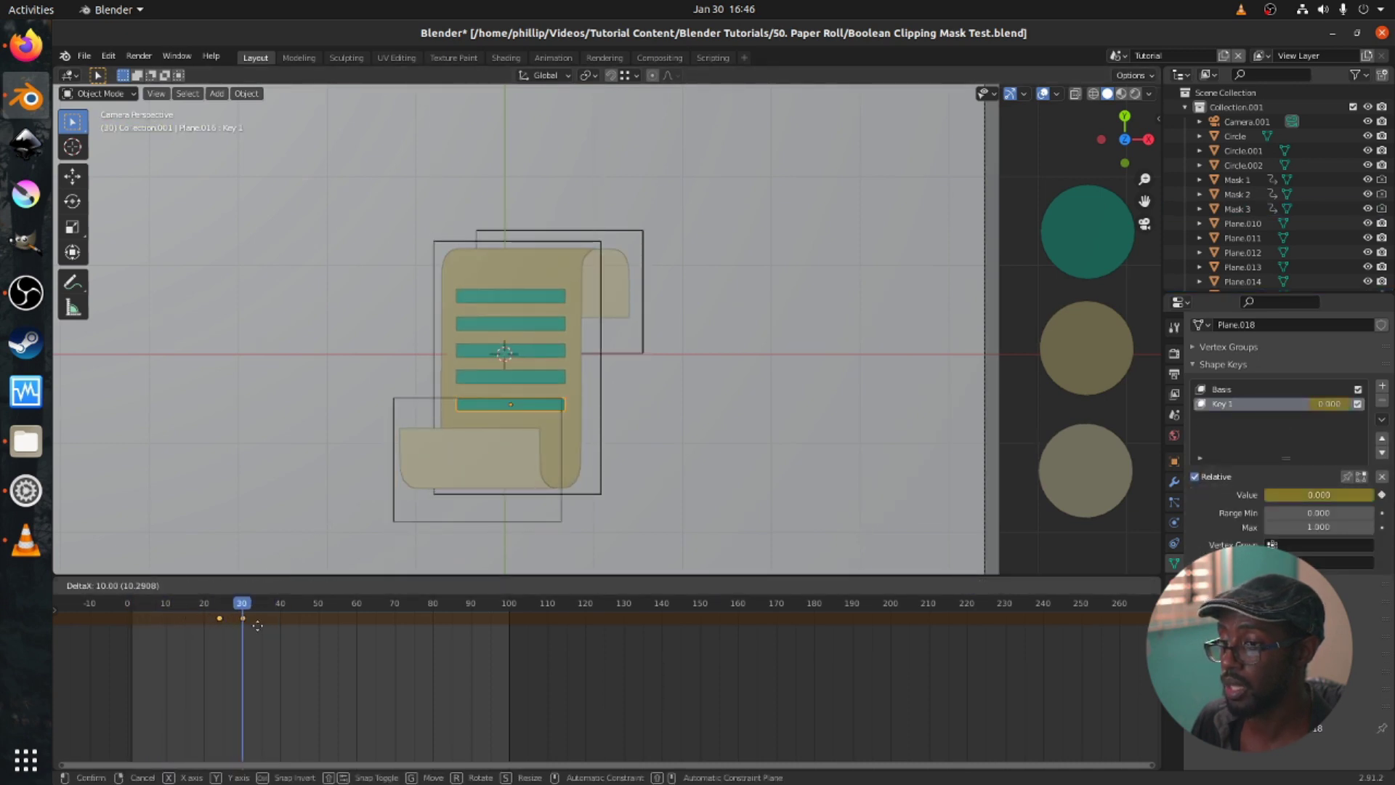
{"action": "left_click", "coordinate": [263, 632]}
Replay the animation from the start, select the topmost bar and save the file.
{"action": "left_click", "coordinate": [135, 609]}
{"action": "key", "text": "space"}
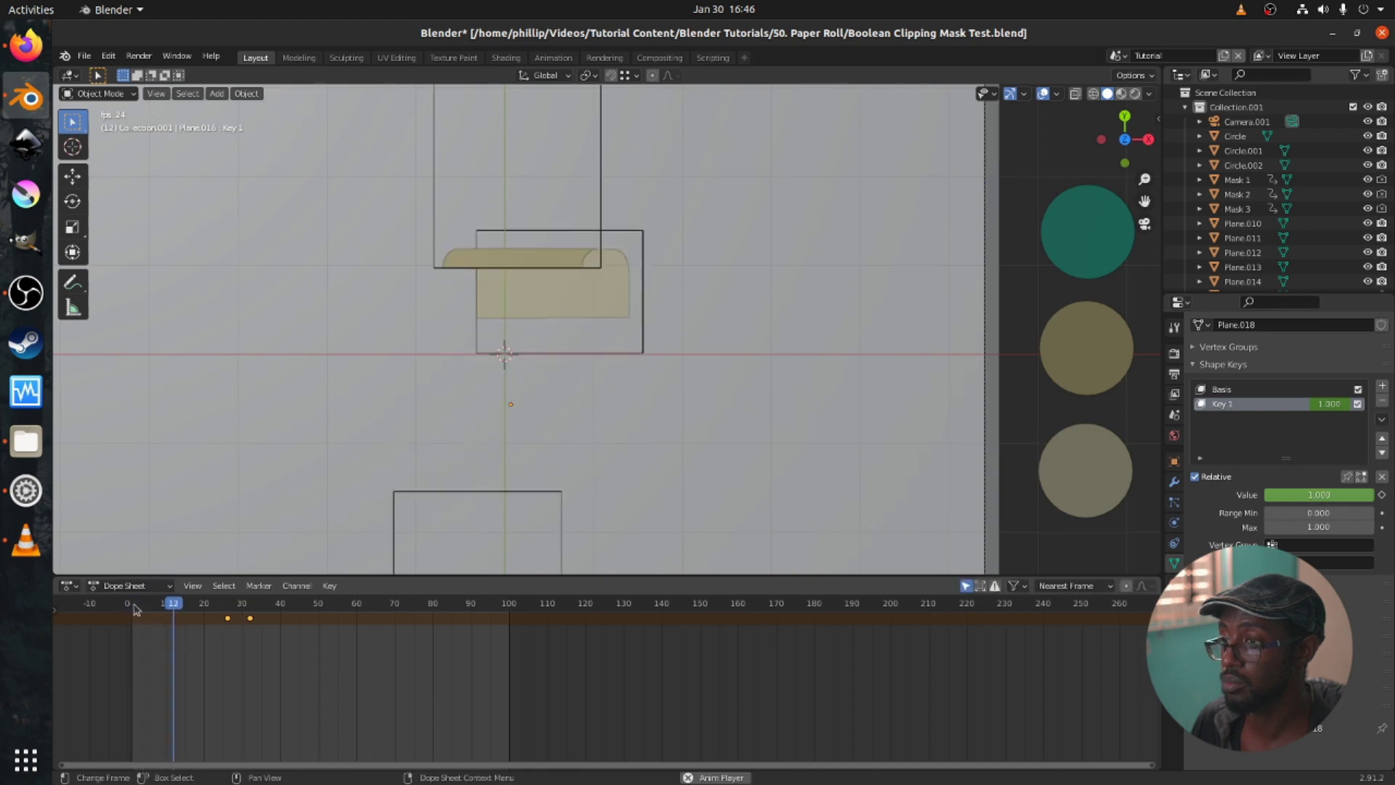
{"action": "left_click", "coordinate": [135, 609]}
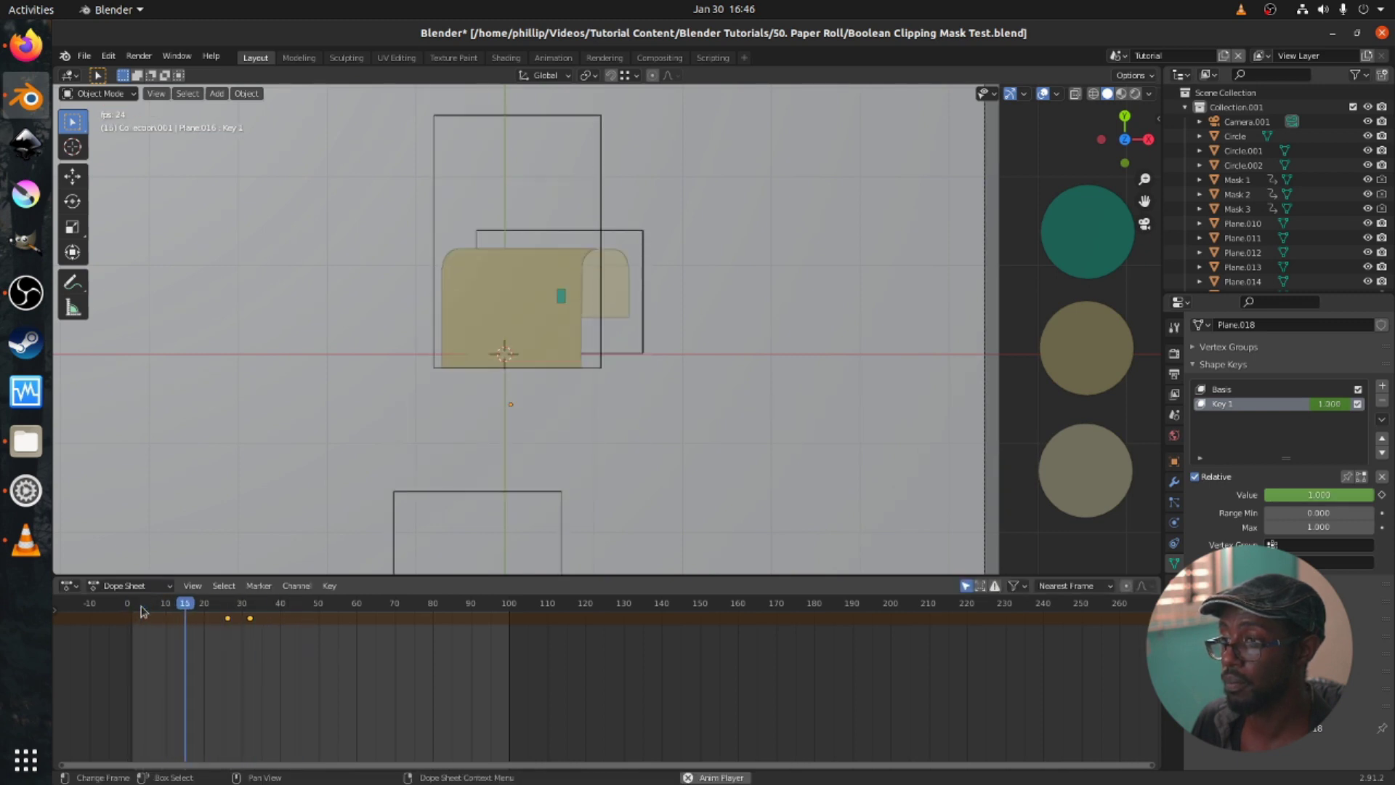
{"action": "key", "text": "space"}
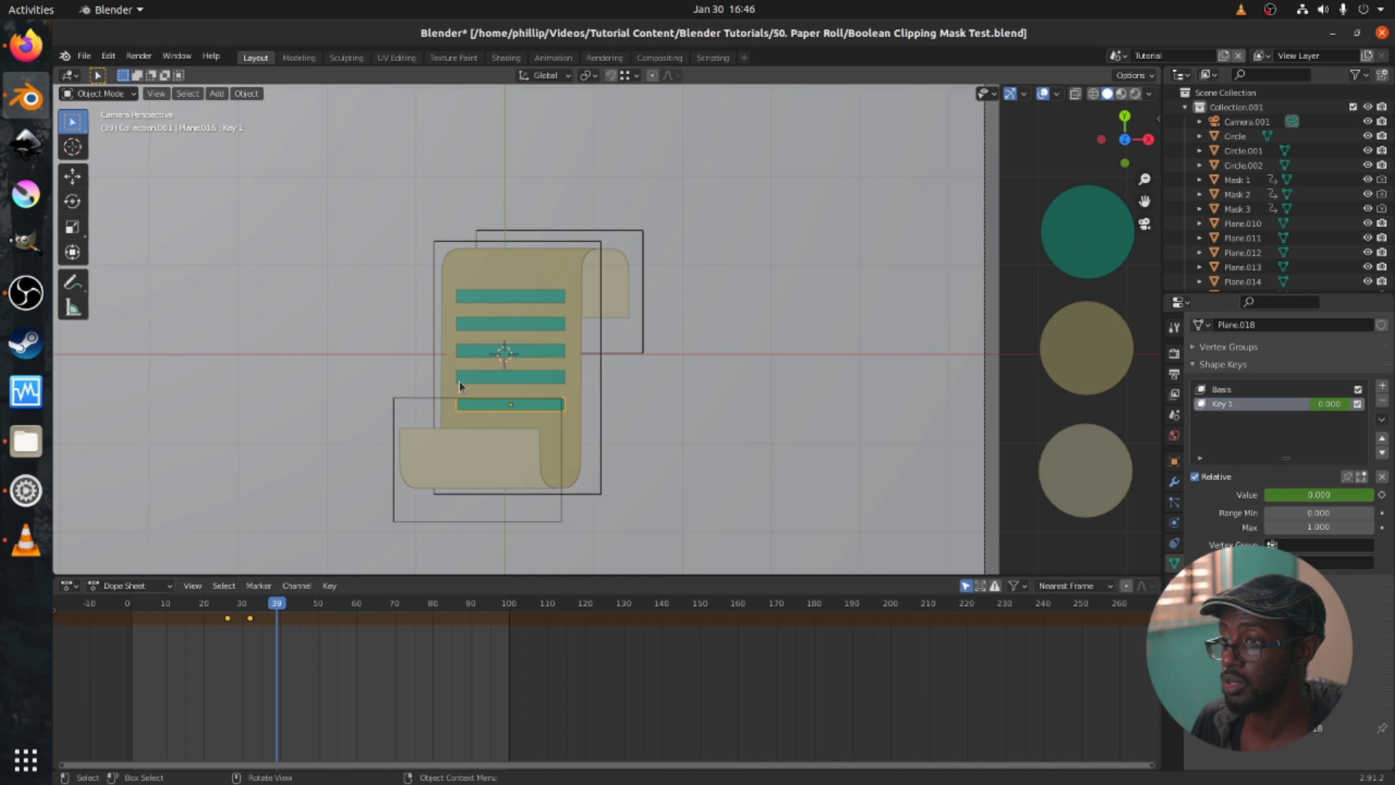
{"action": "left_click", "coordinate": [484, 304]}
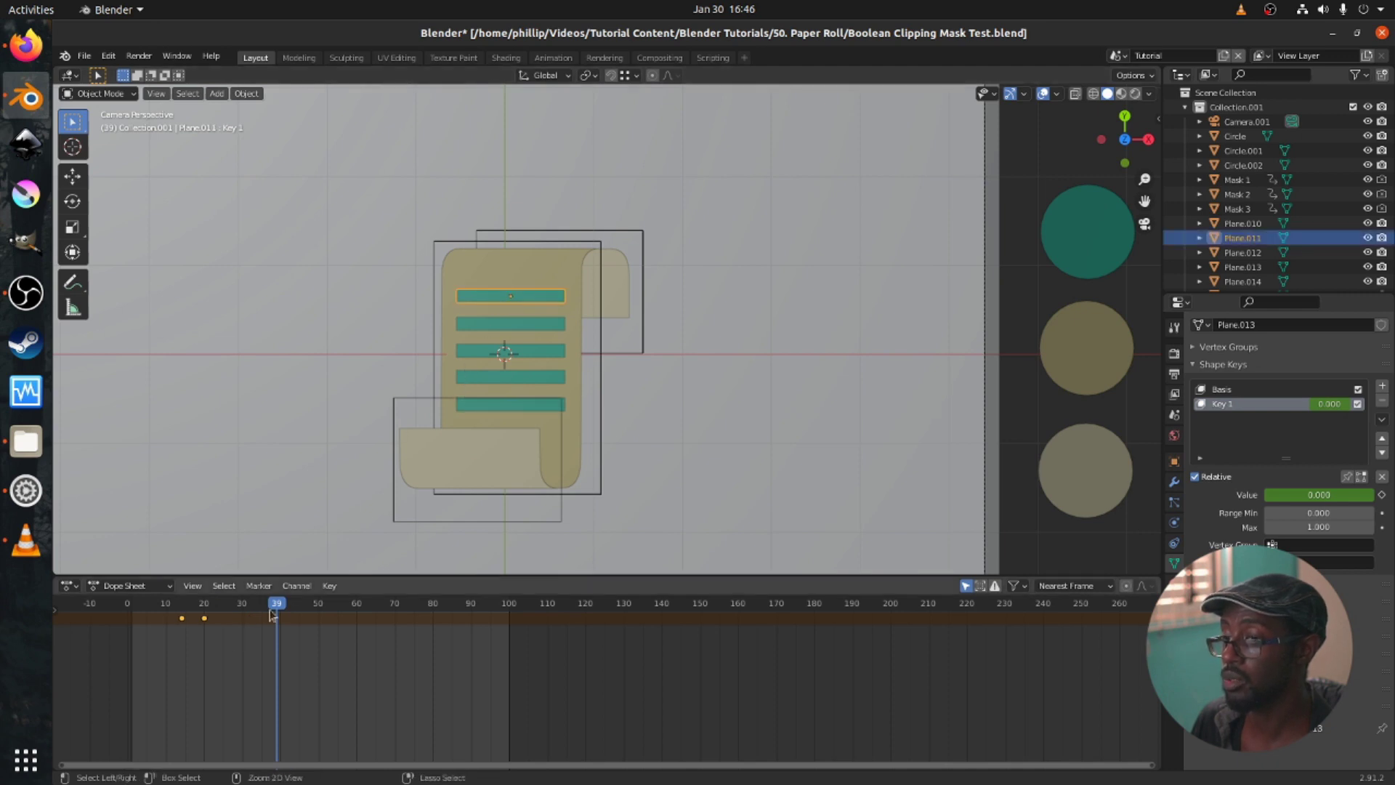
{"action": "key", "text": "ctrl+s"}
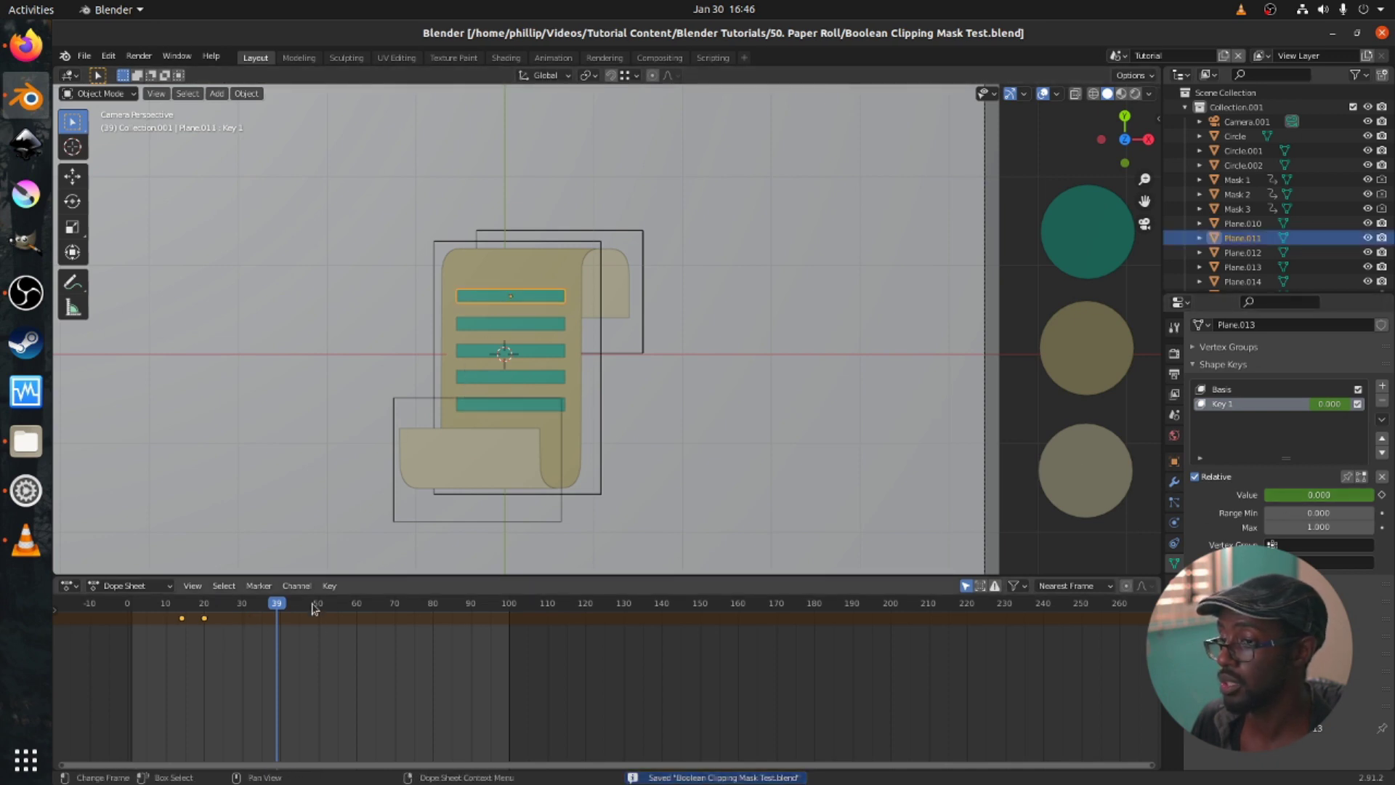
At frame 20, set the topmost bar's Key 1 shape key value to 0.190 and replace its keyframe.
{"action": "left_click", "coordinate": [205, 608]}
{"action": "key", "text": "i"}
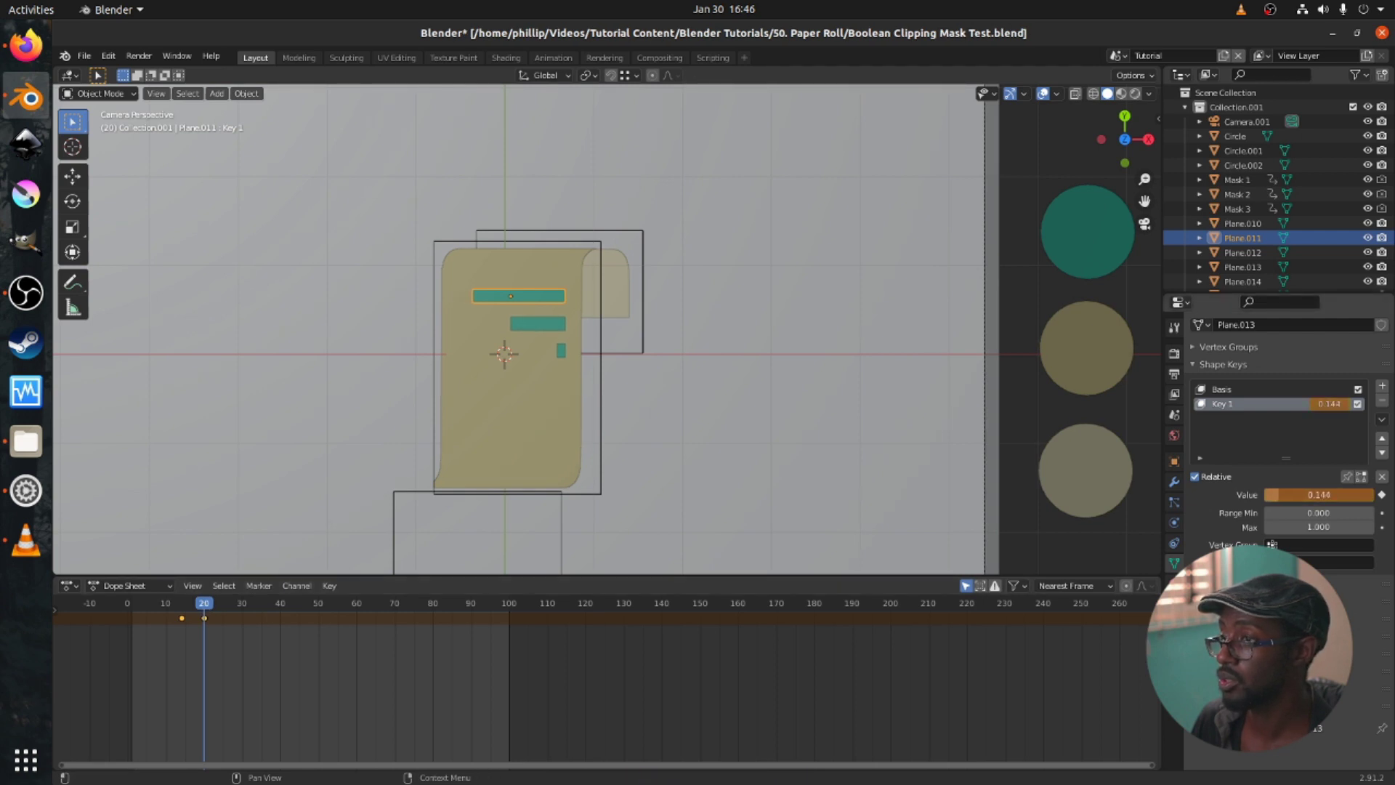
{"action": "left_click_drag", "start_coordinate": [1283, 495], "coordinate": [1279, 495]}
{"action": "right_click", "coordinate": [1283, 497]}
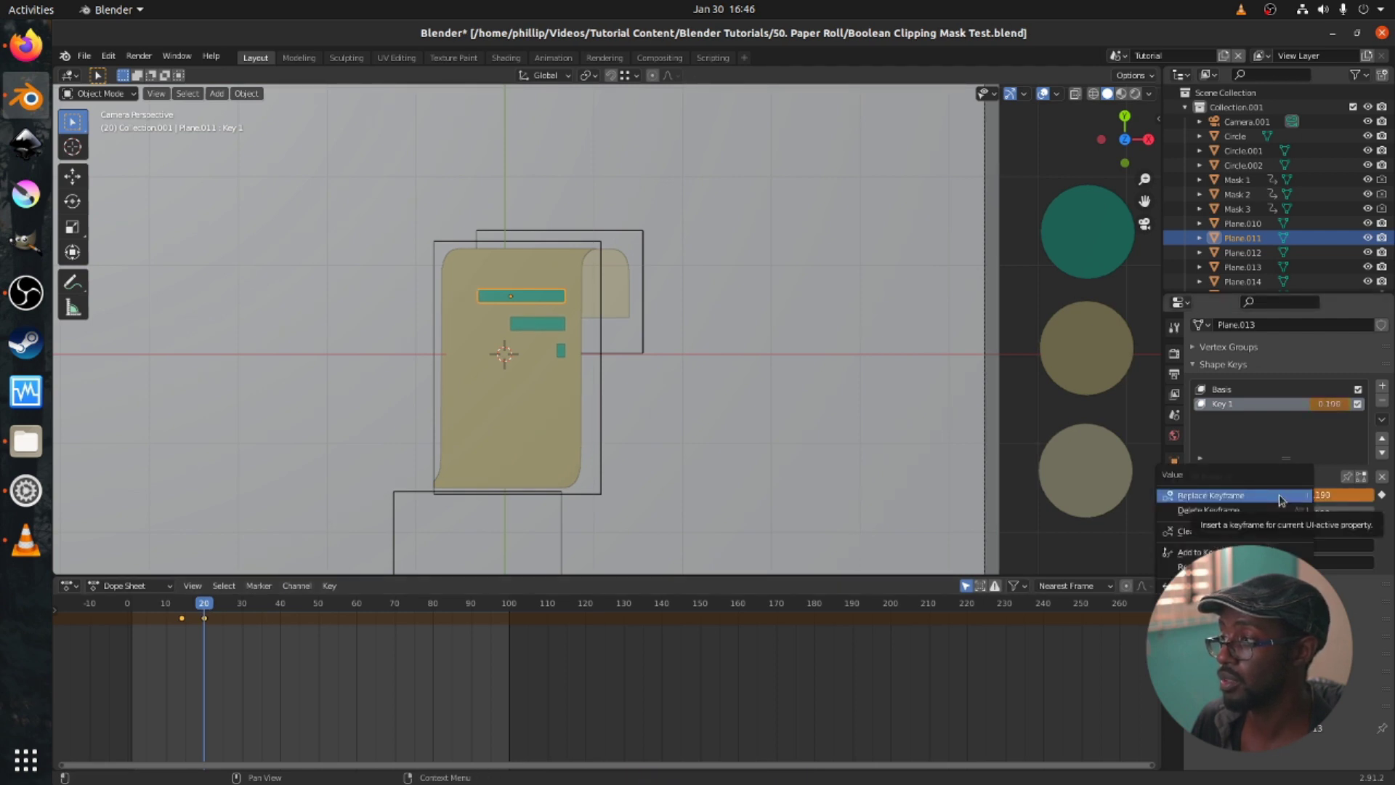
{"action": "left_click", "coordinate": [1279, 497]}
Replay the animation from the start to check the topmost bar's length, and save the file.
{"action": "left_click", "coordinate": [129, 605]}
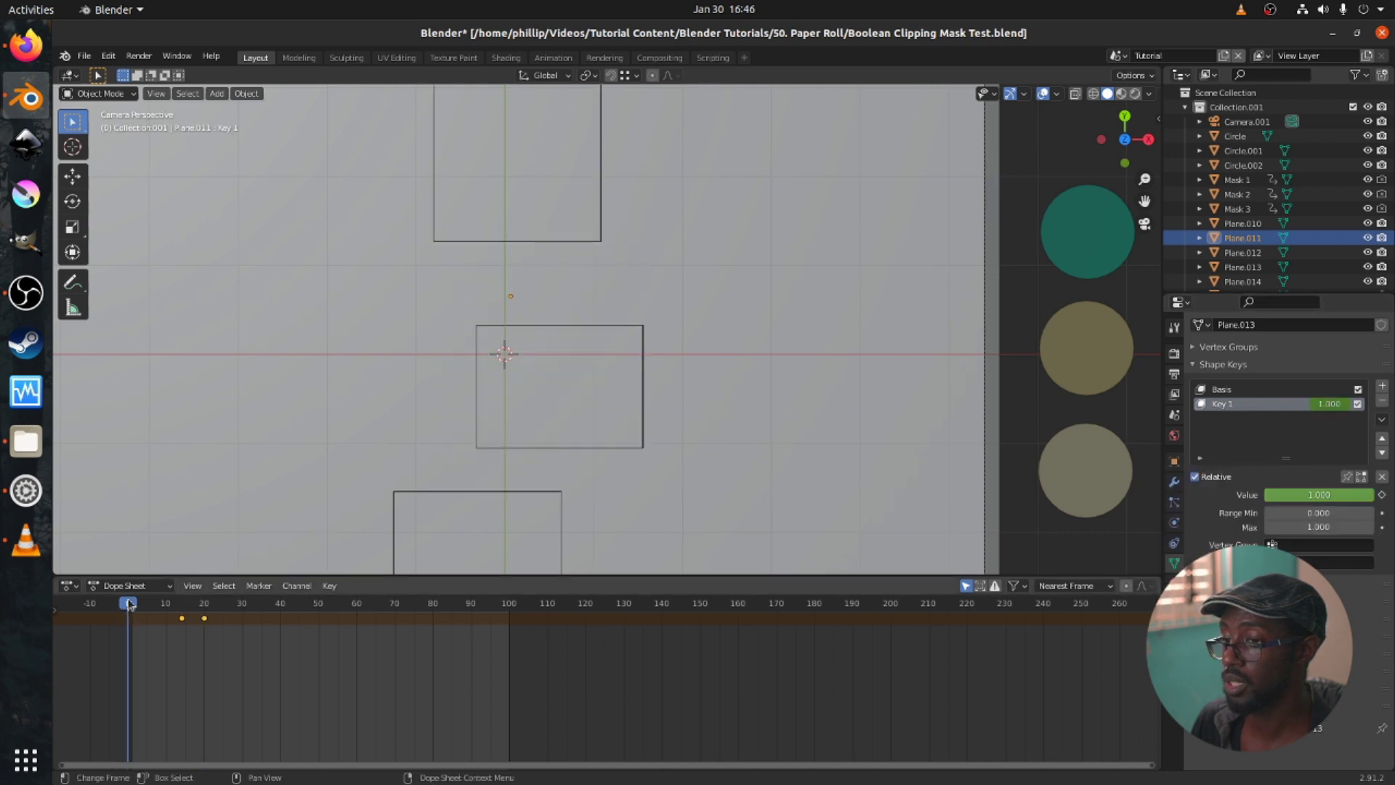
{"action": "key", "text": "space"}
{"action": "key", "text": "space"}
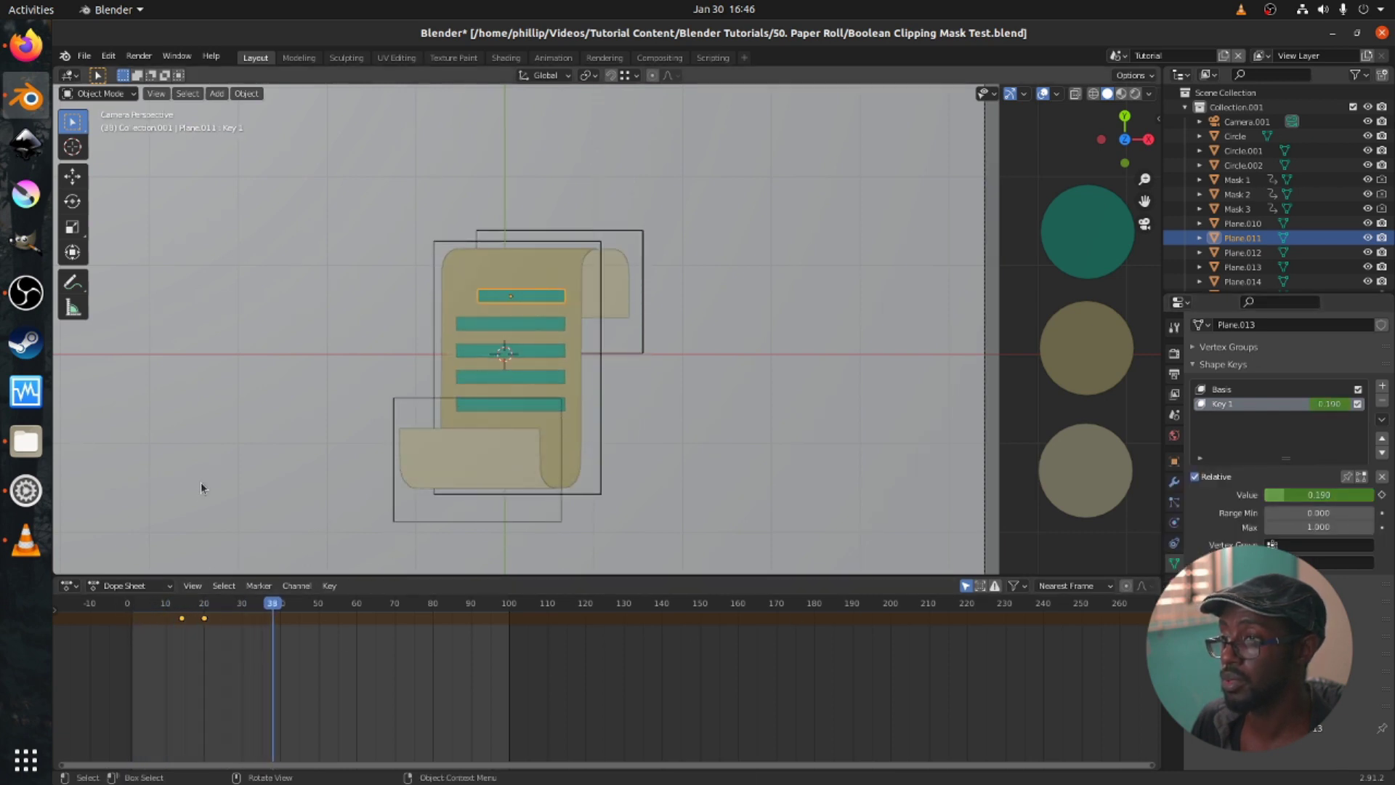
{"action": "left_click", "coordinate": [203, 483]}
{"action": "left_click", "coordinate": [120, 616]}
{"action": "key", "text": "space"}
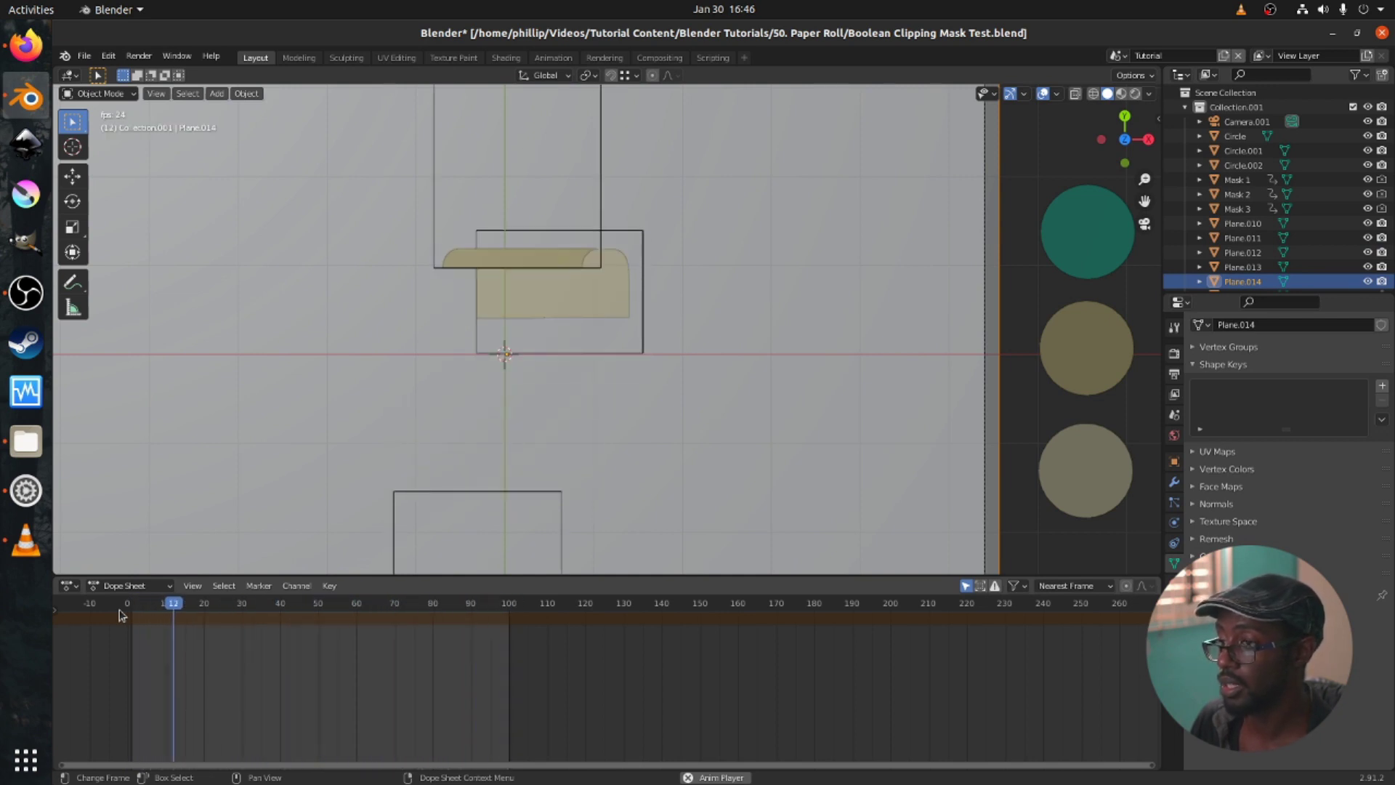
{"action": "key", "text": "space"}
{"action": "key", "text": "ctrl+s"}
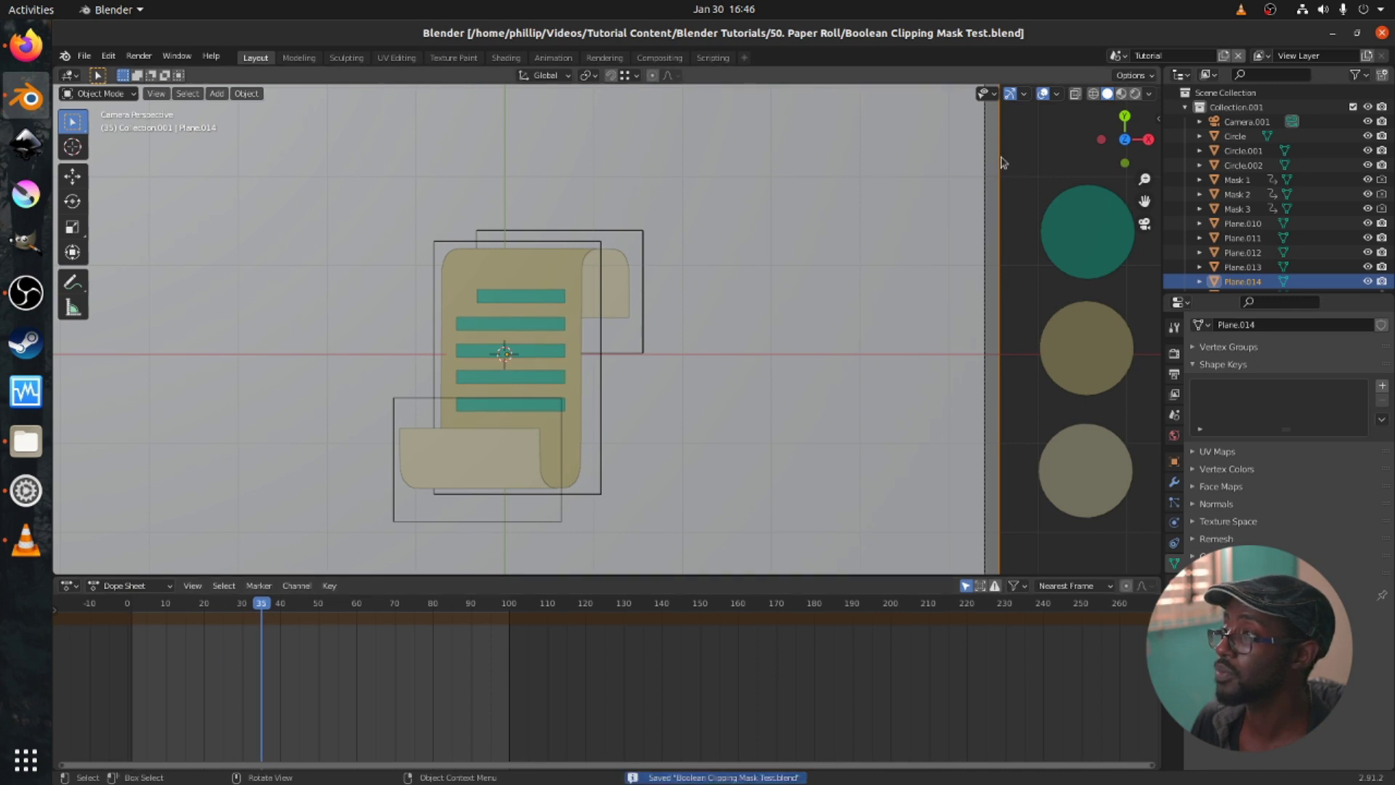
Play the animation from the start in Material Preview shading and again in Solid shading to compare the bars.
{"action": "left_click", "coordinate": [1121, 93]}
{"action": "left_click", "coordinate": [129, 605]}
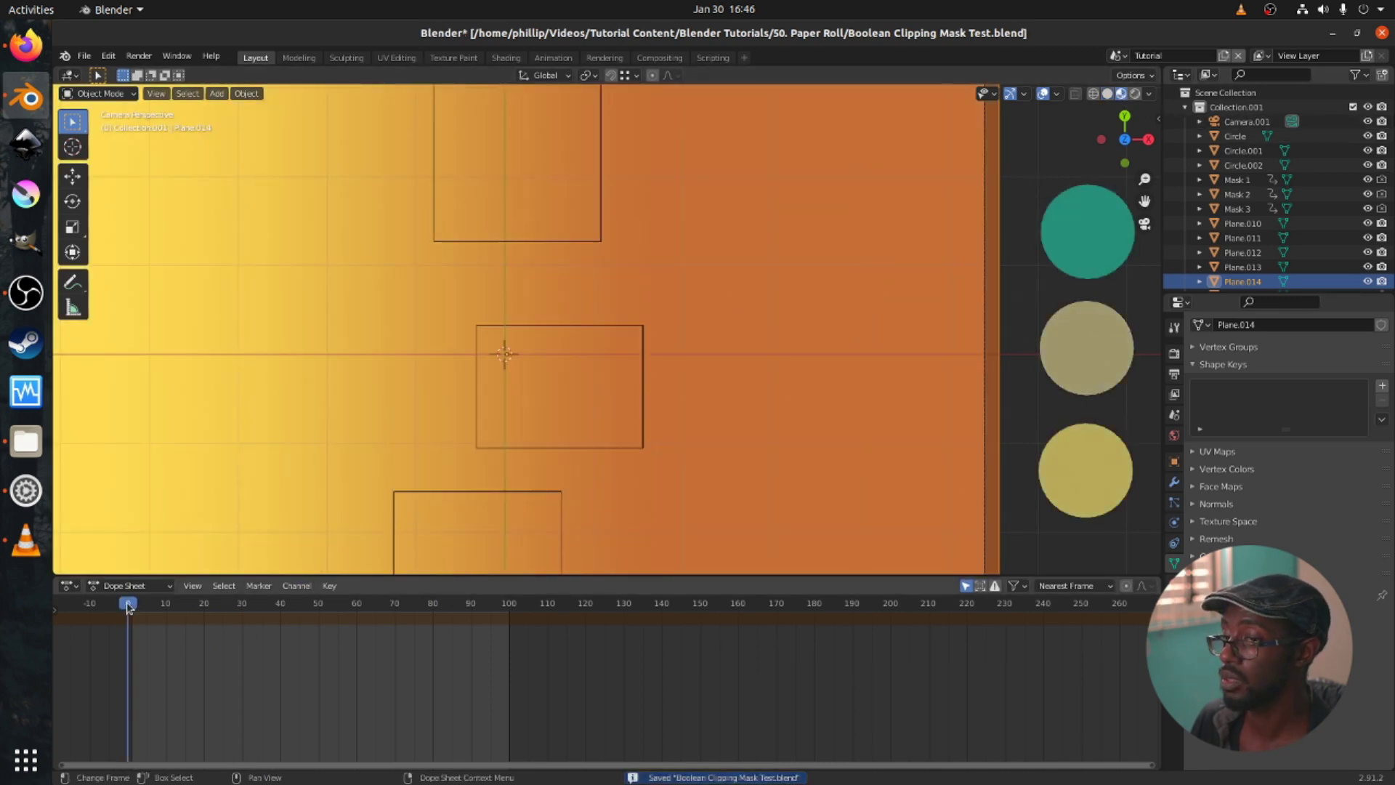
{"action": "key", "text": "space"}
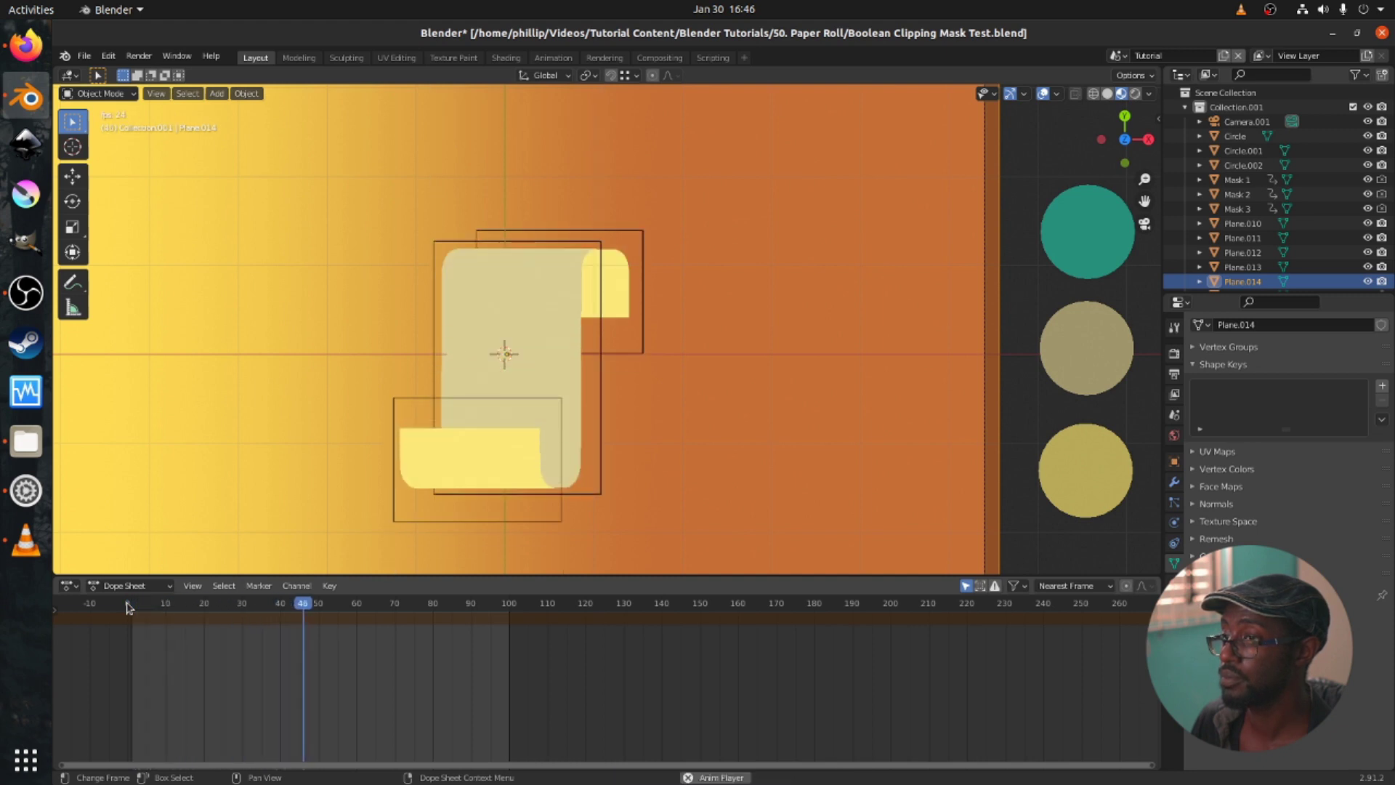
{"action": "left_click", "coordinate": [128, 606]}
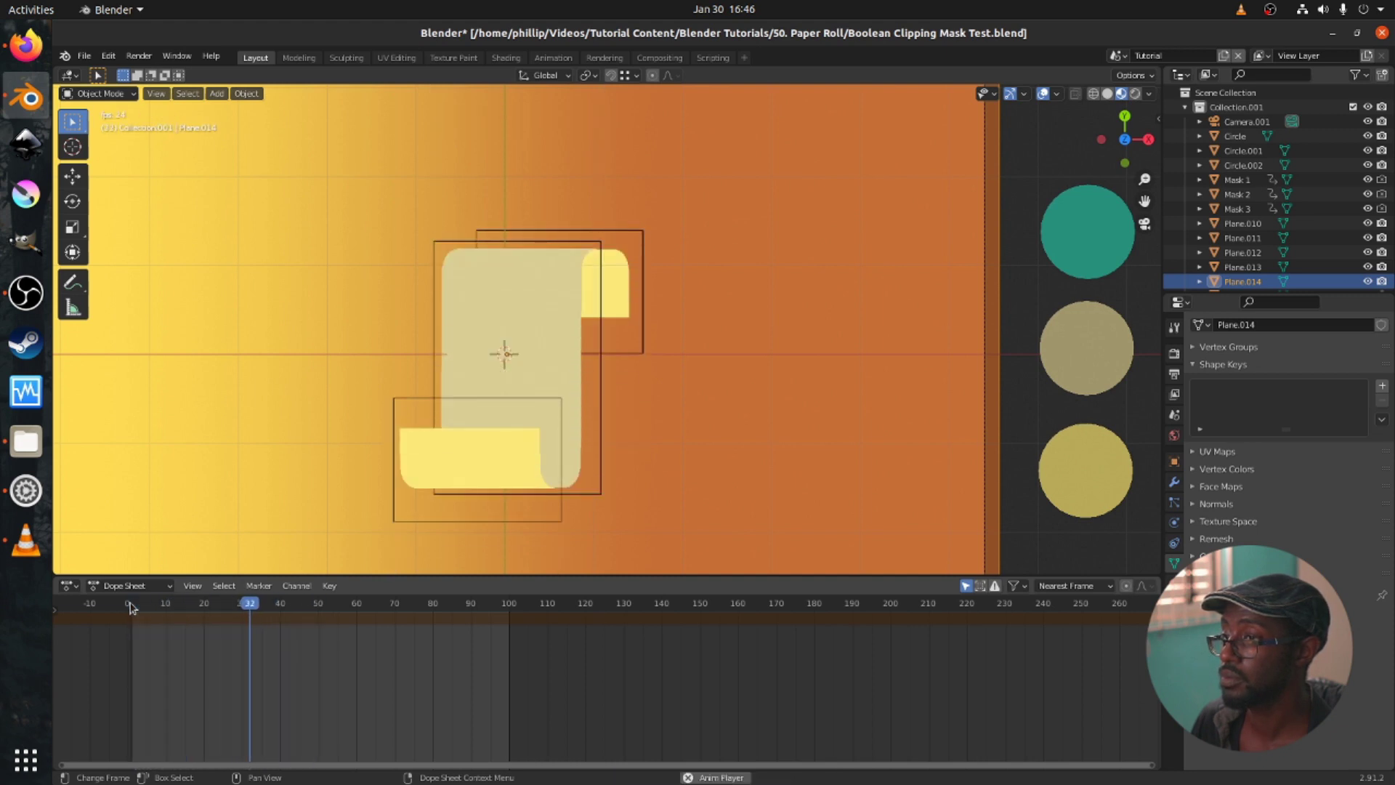
{"action": "left_click", "coordinate": [130, 608]}
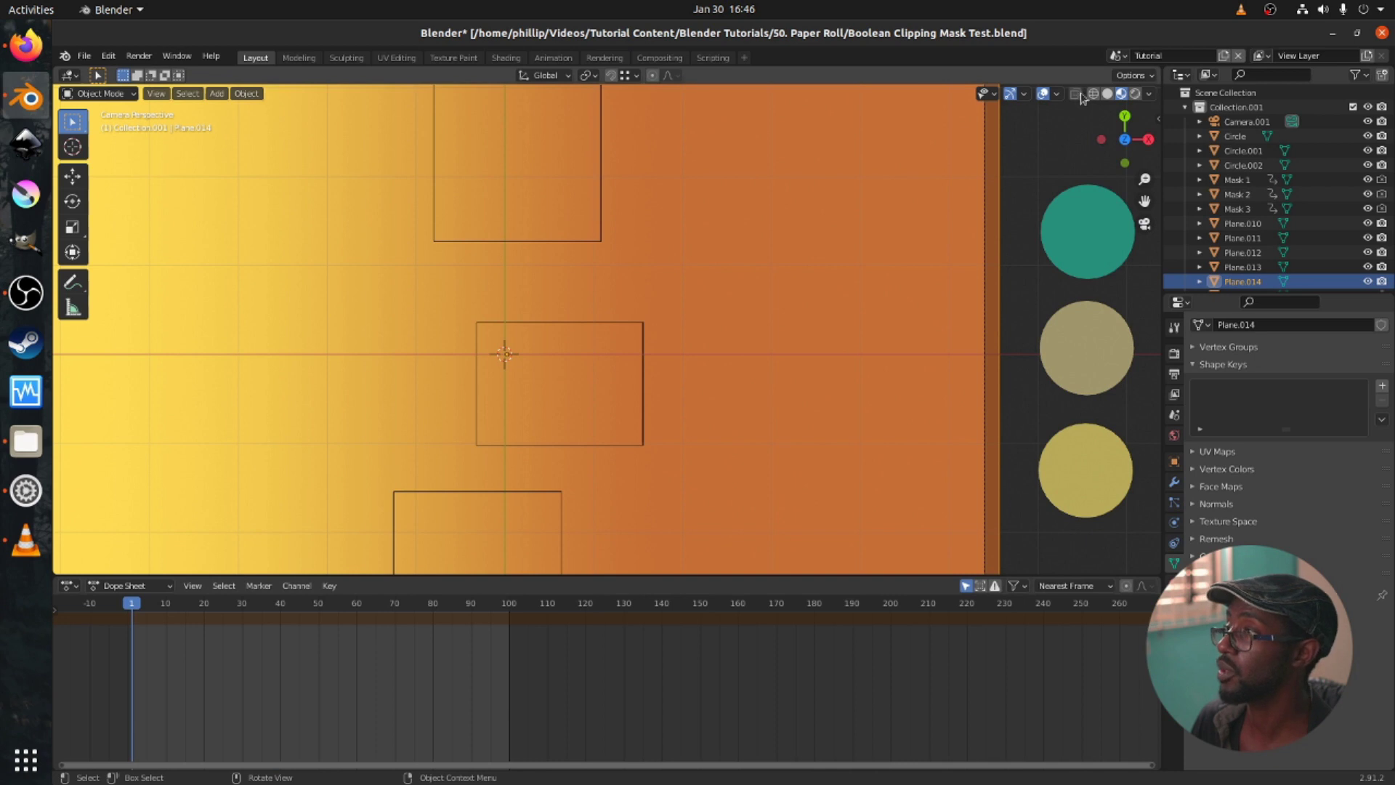
{"action": "left_click", "coordinate": [1108, 94]}
{"action": "key", "text": "space"}
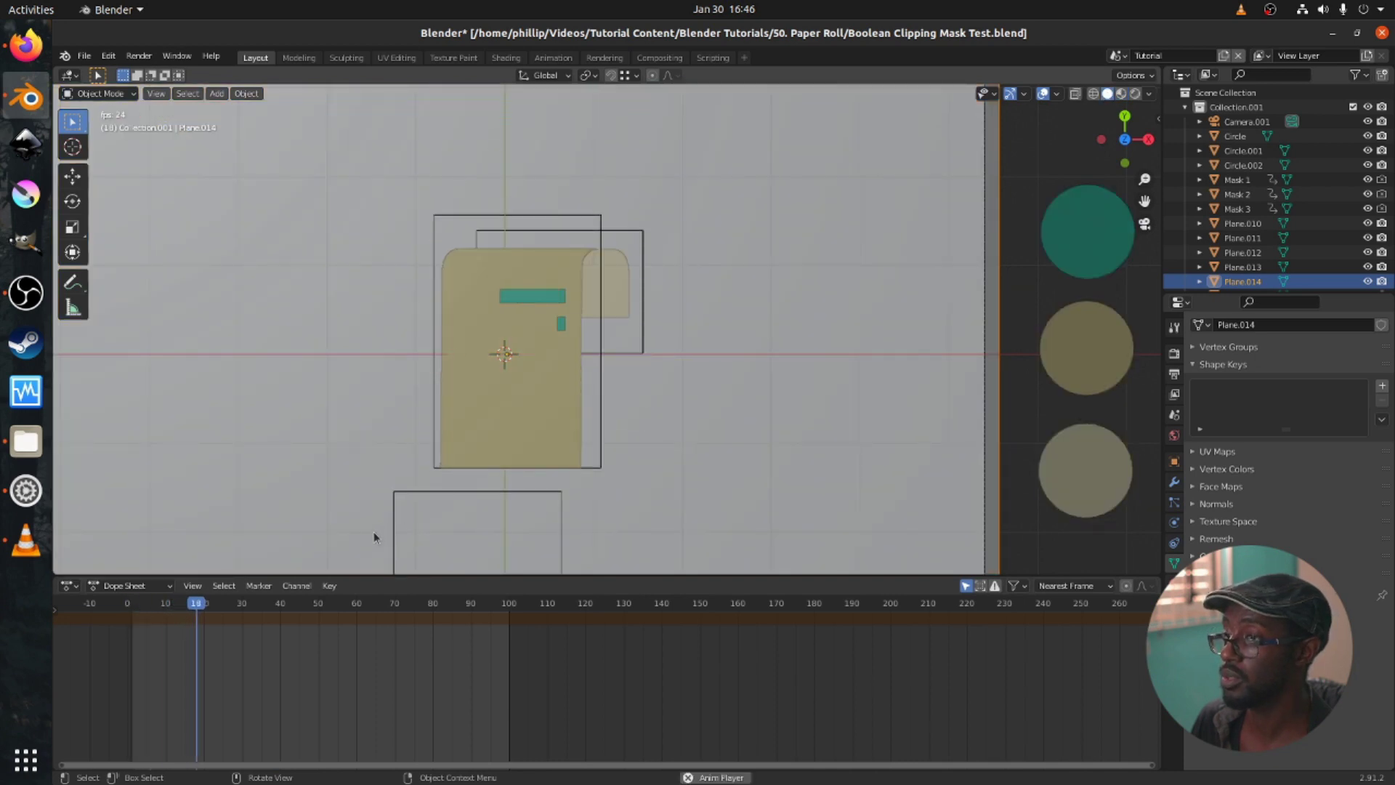
{"action": "key", "text": "space"}
Select all five green bars and try to move them along the Z axis.
{"action": "left_click", "coordinate": [529, 404]}
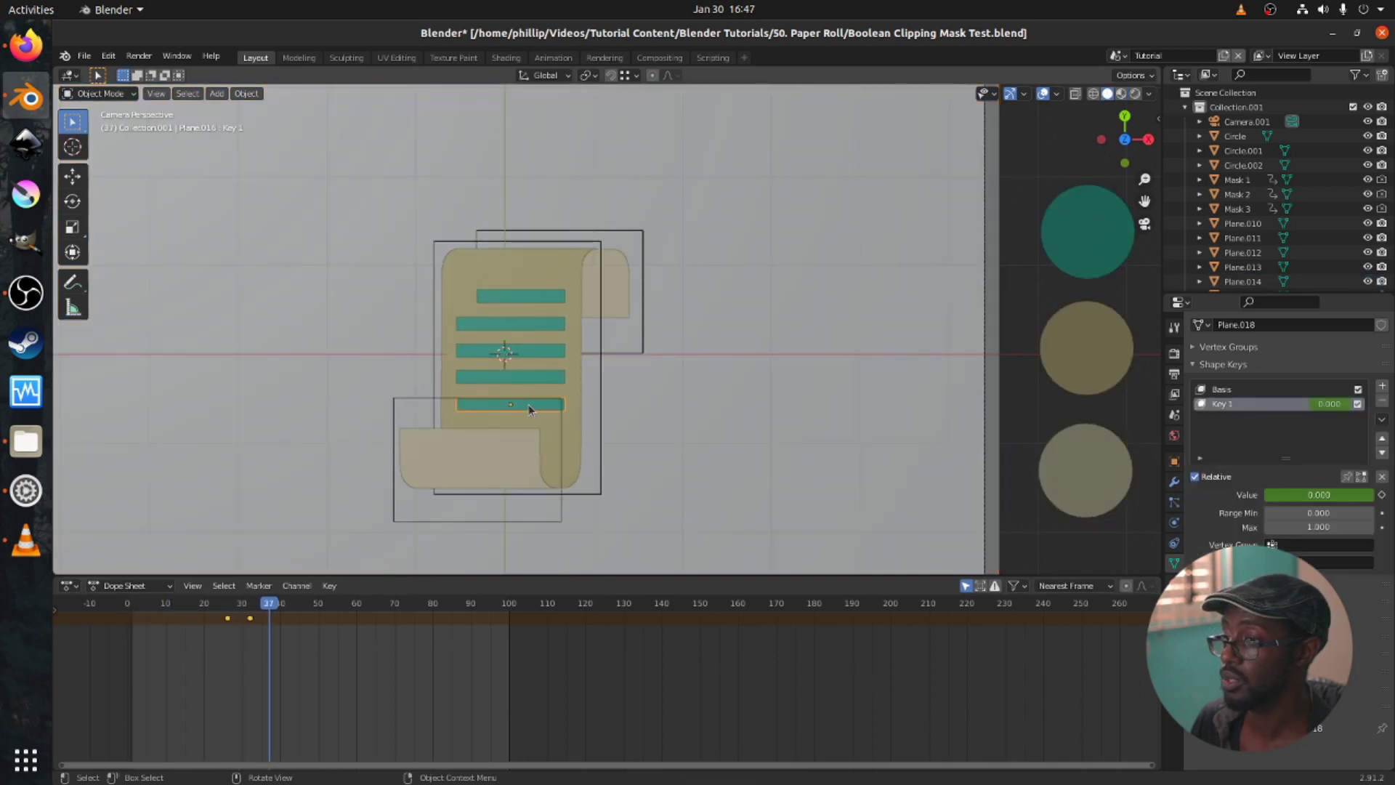
{"action": "left_click", "coordinate": [538, 376], "text": "shift"}
{"action": "left_click", "coordinate": [542, 352], "text": "shift"}
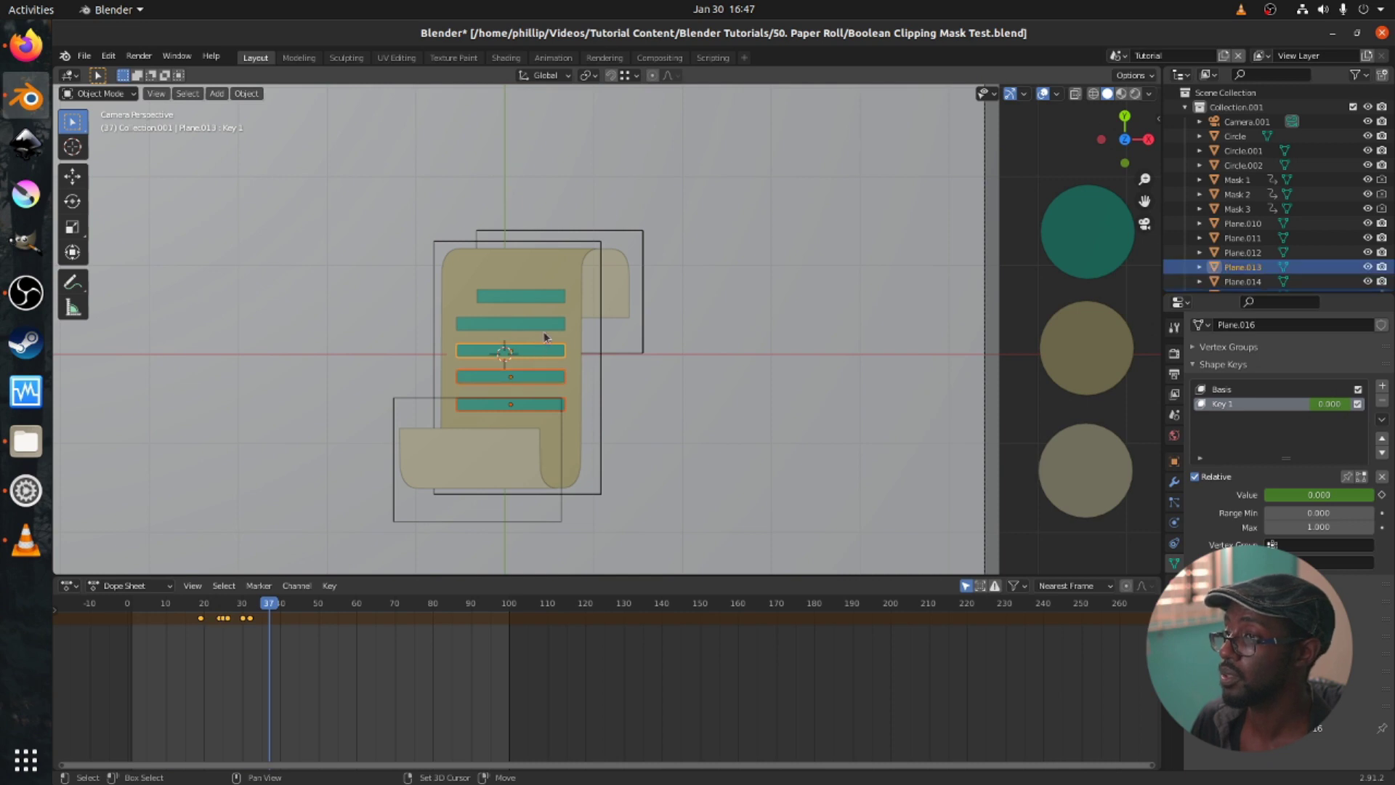
{"action": "left_click", "coordinate": [546, 325], "text": "shift"}
{"action": "left_click", "coordinate": [553, 304], "text": "shift"}
{"action": "key", "text": "g"}
{"action": "key", "text": "z"}
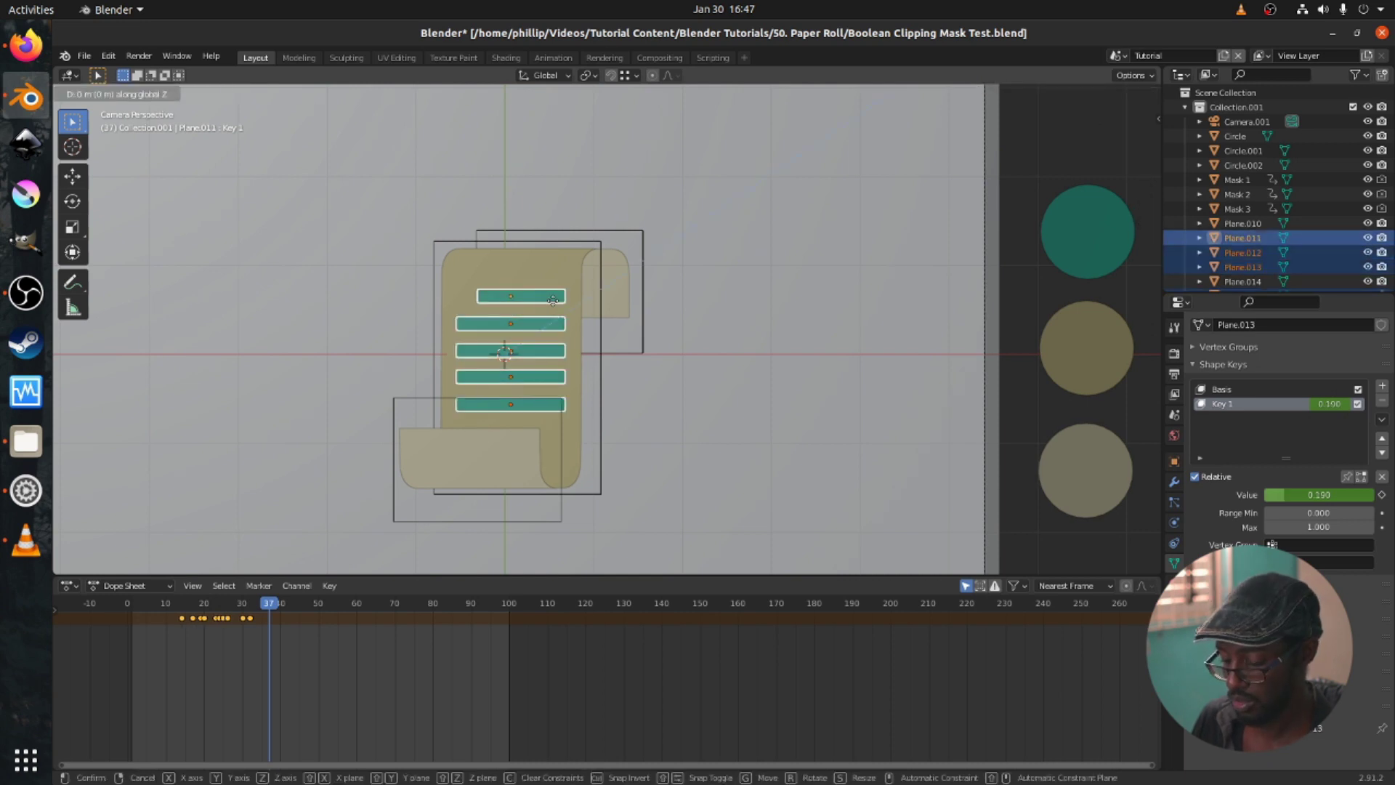
{"action": "left_click", "coordinate": [554, 337]}
Examine the green circle's material settings, and save the file from the camera view.
{"action": "middle_click_drag", "start_coordinate": [584, 404], "coordinate": [441, 256]}
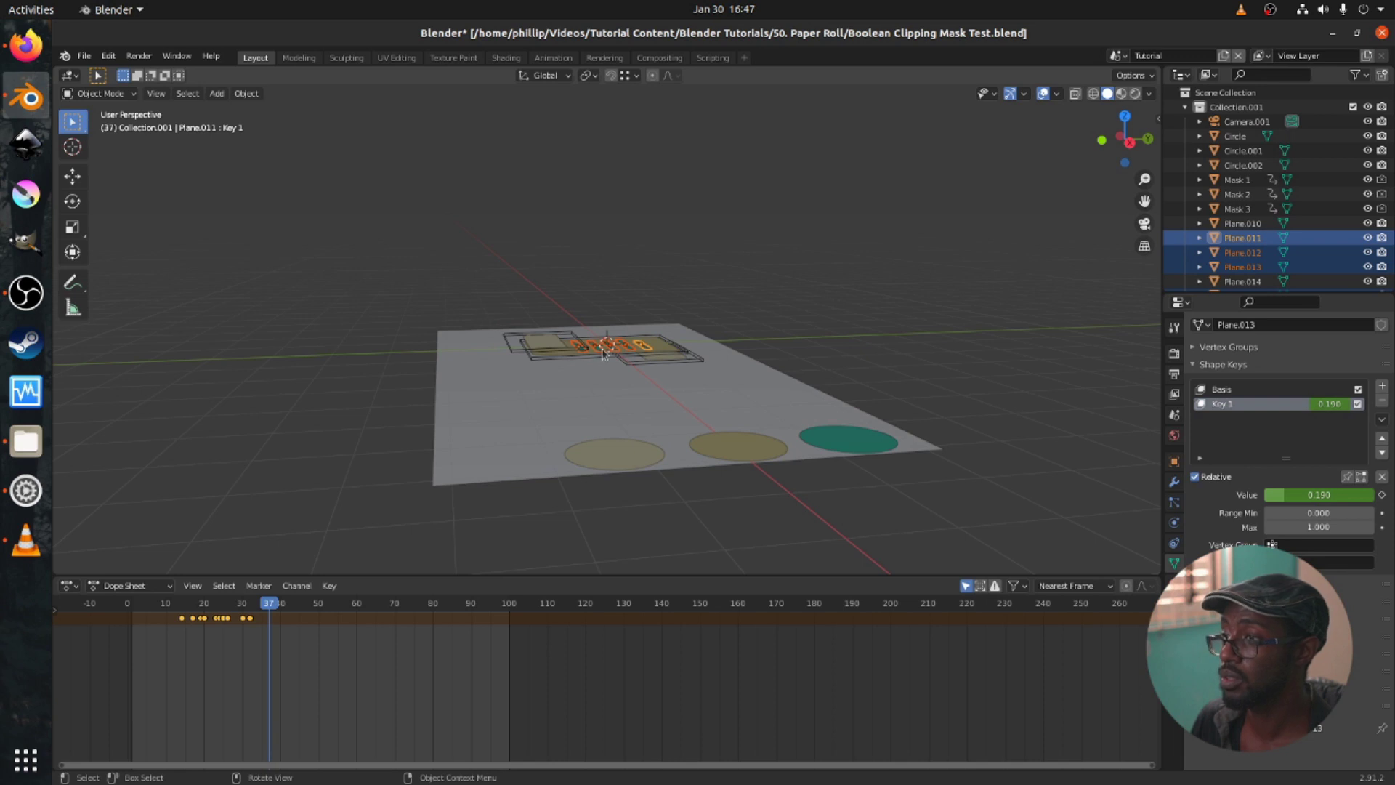
{"action": "left_click", "coordinate": [805, 440]}
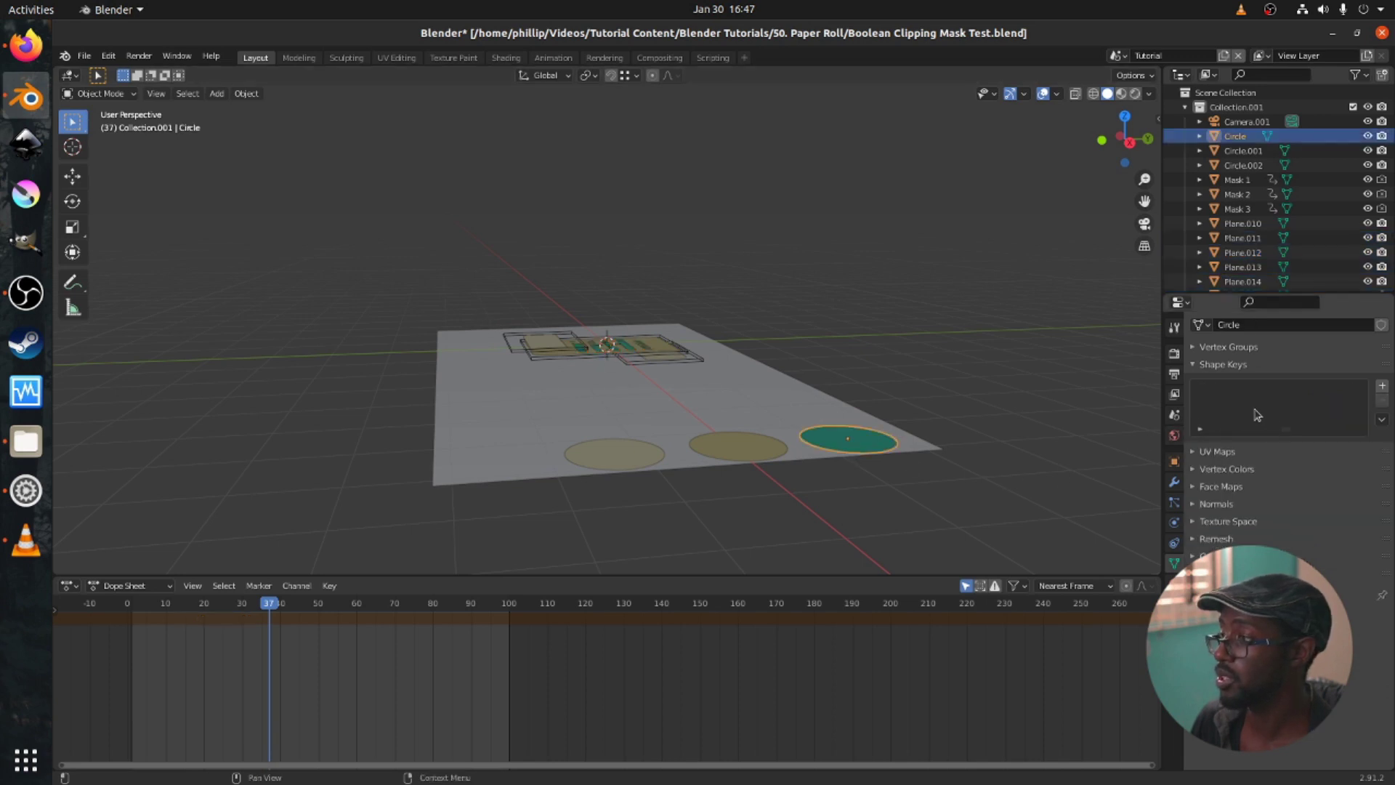
{"action": "left_click", "coordinate": [1175, 584]}
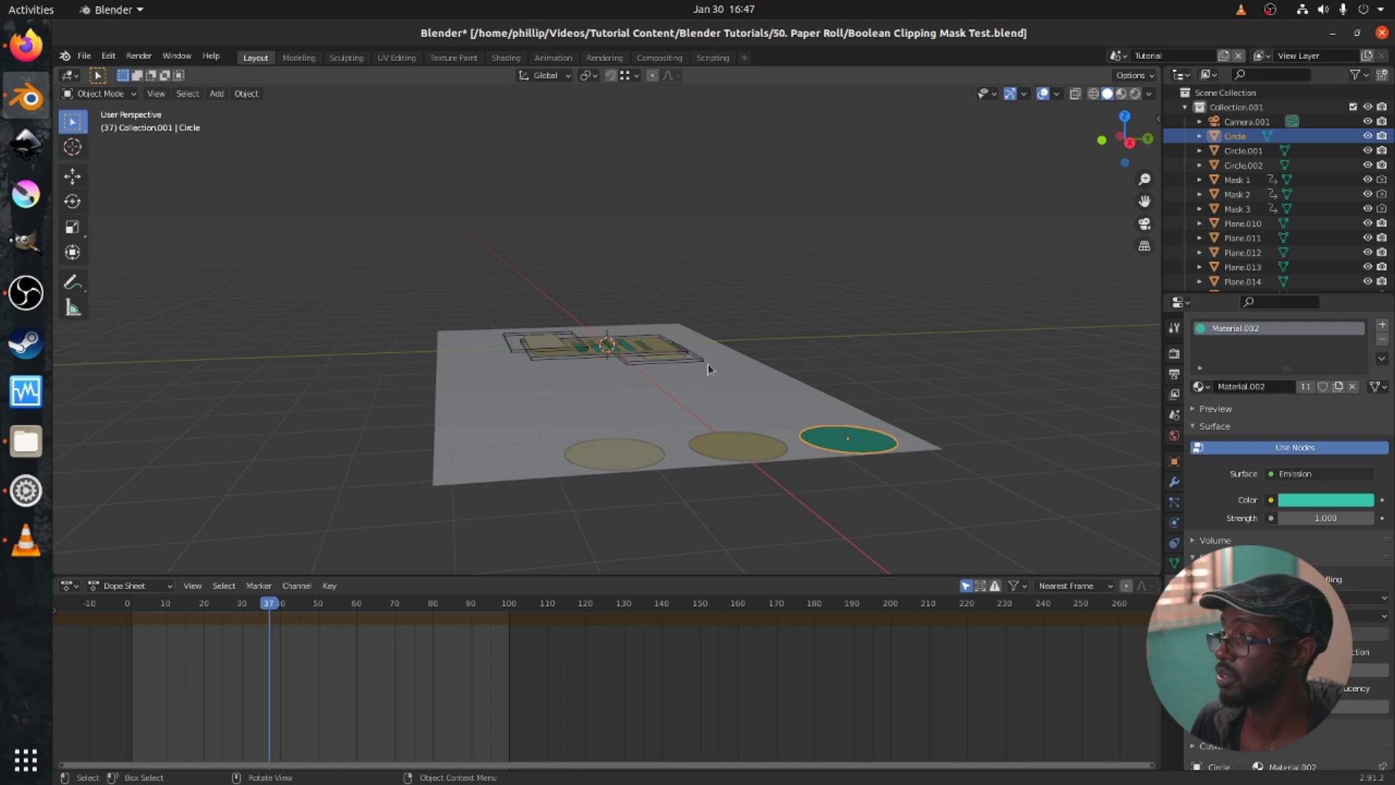
{"action": "key", "text": "KP_0"}
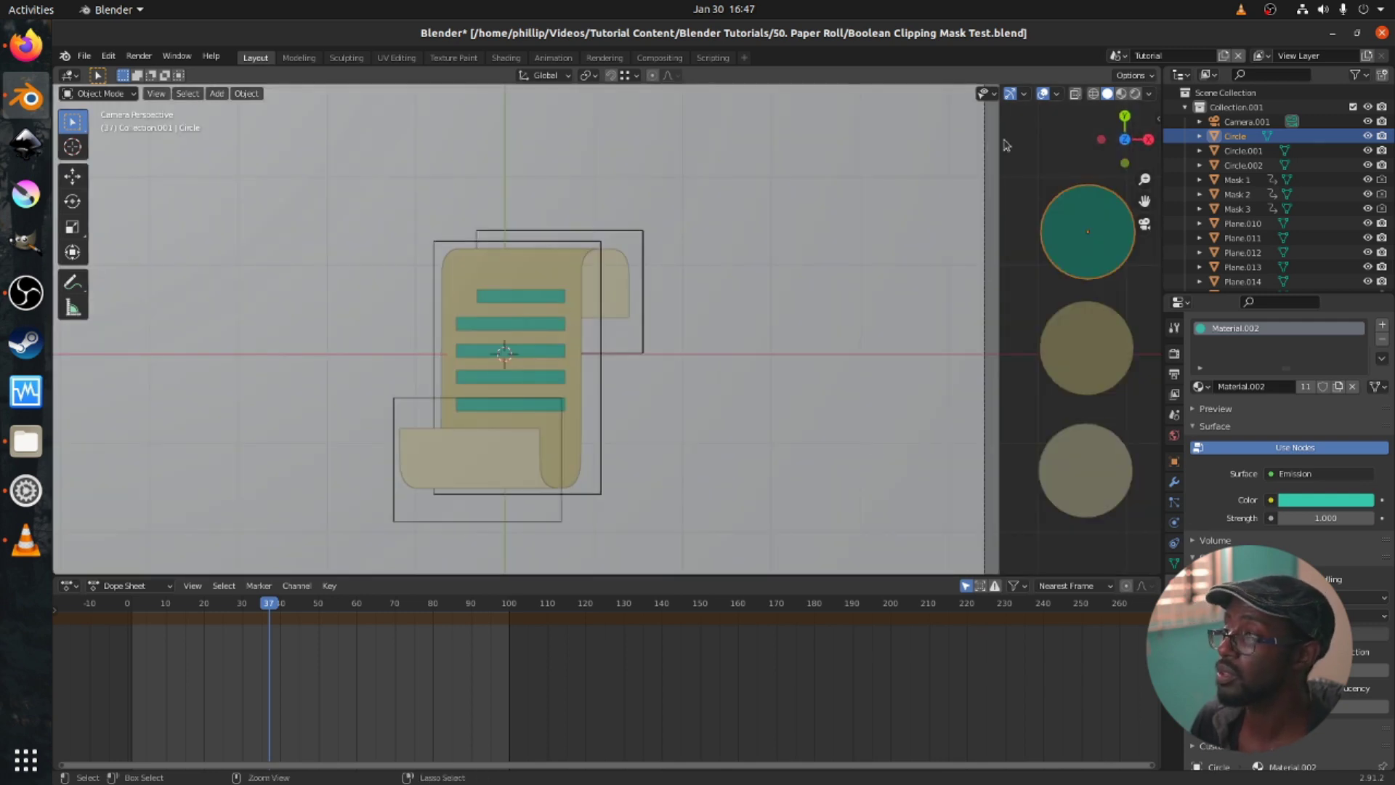
{"action": "key", "text": "ctrl+s"}
Inspect the bars against the paper from an angle in Material Preview, and return to Solid shading.
{"action": "left_click", "coordinate": [1121, 94]}
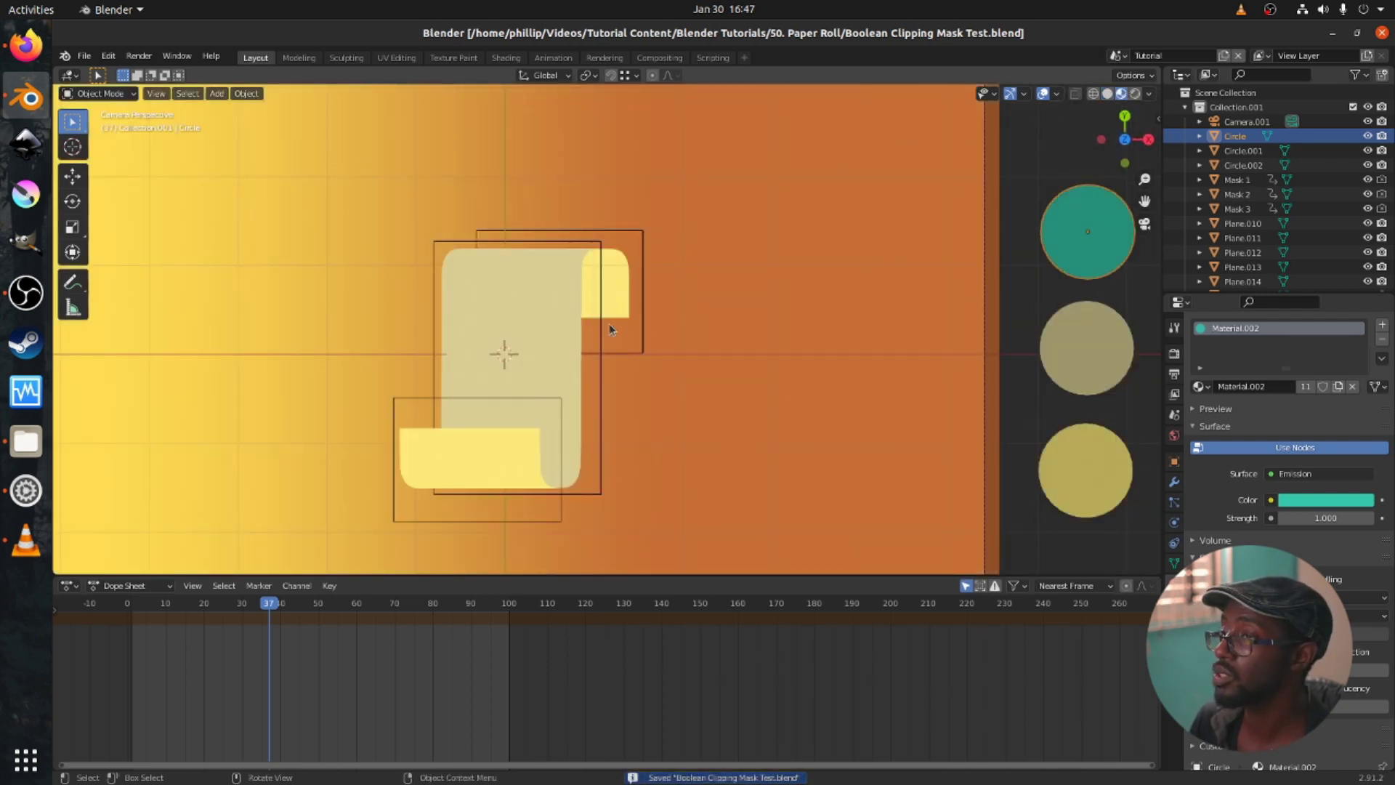
{"action": "middle_click_drag", "start_coordinate": [597, 345], "coordinate": [621, 389]}
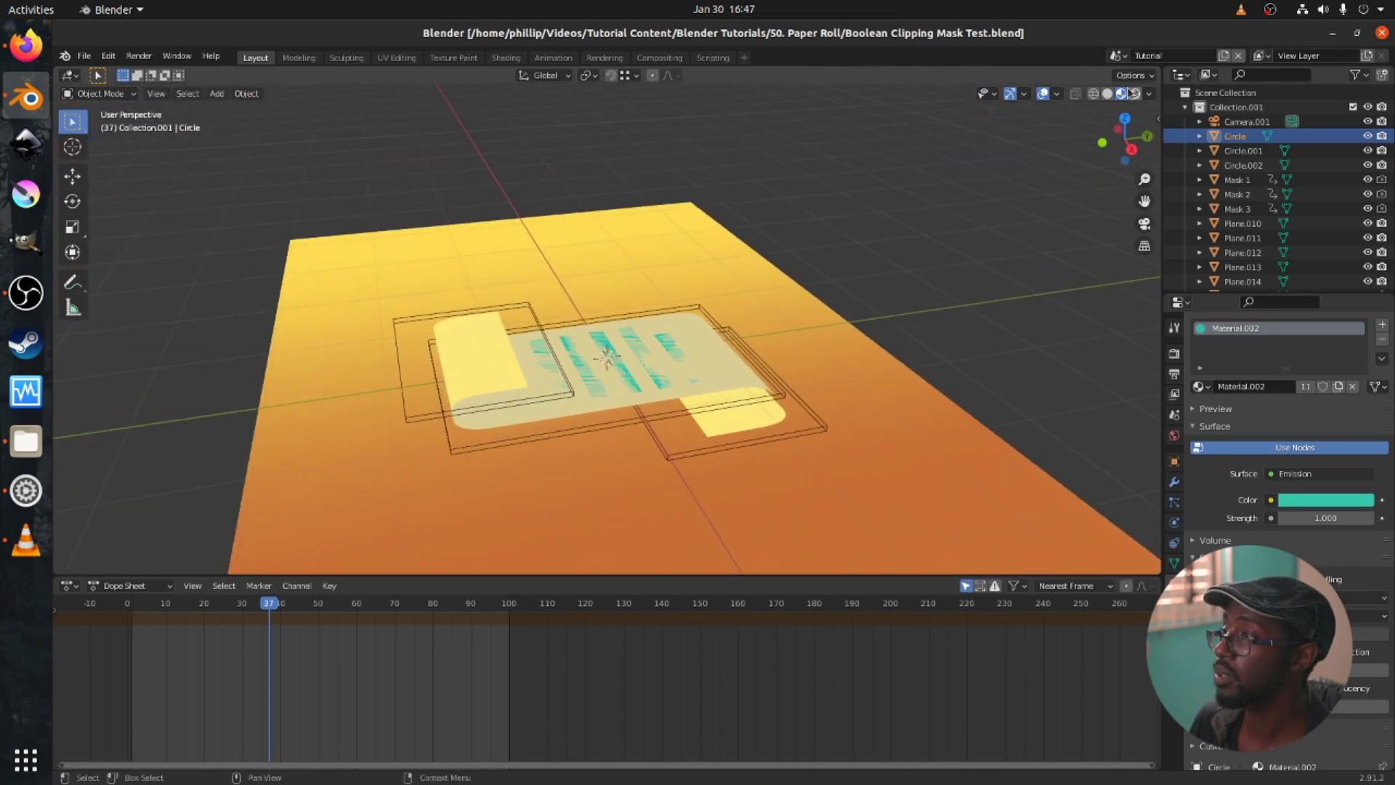
{"action": "left_click", "coordinate": [1108, 94]}
Select all five green bars, raise them slightly above the paper surface and save the file.
{"action": "left_click", "coordinate": [552, 375]}
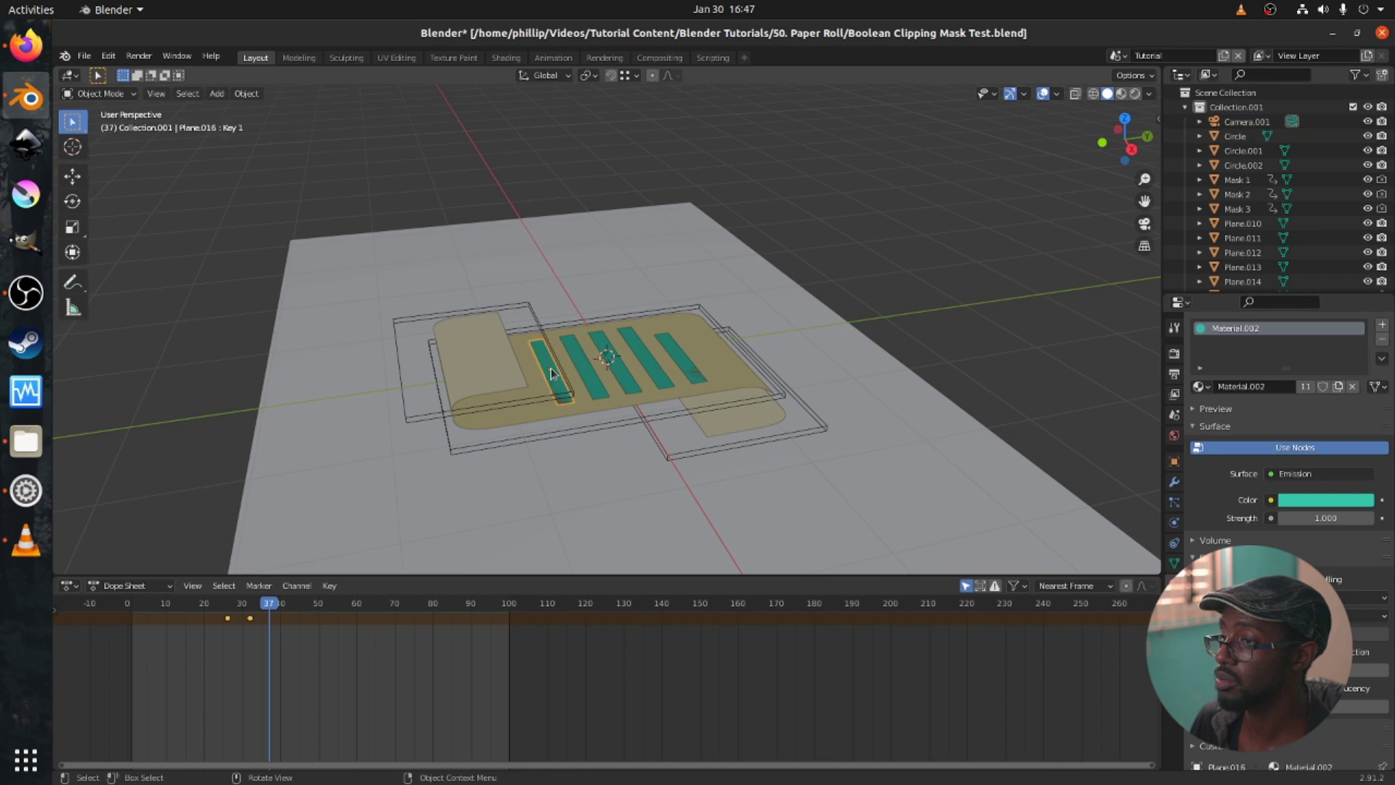
{"action": "left_click", "coordinate": [619, 374], "text": "shift"}
{"action": "left_click", "coordinate": [649, 375], "text": "shift"}
{"action": "left_click", "coordinate": [696, 374], "text": "shift"}
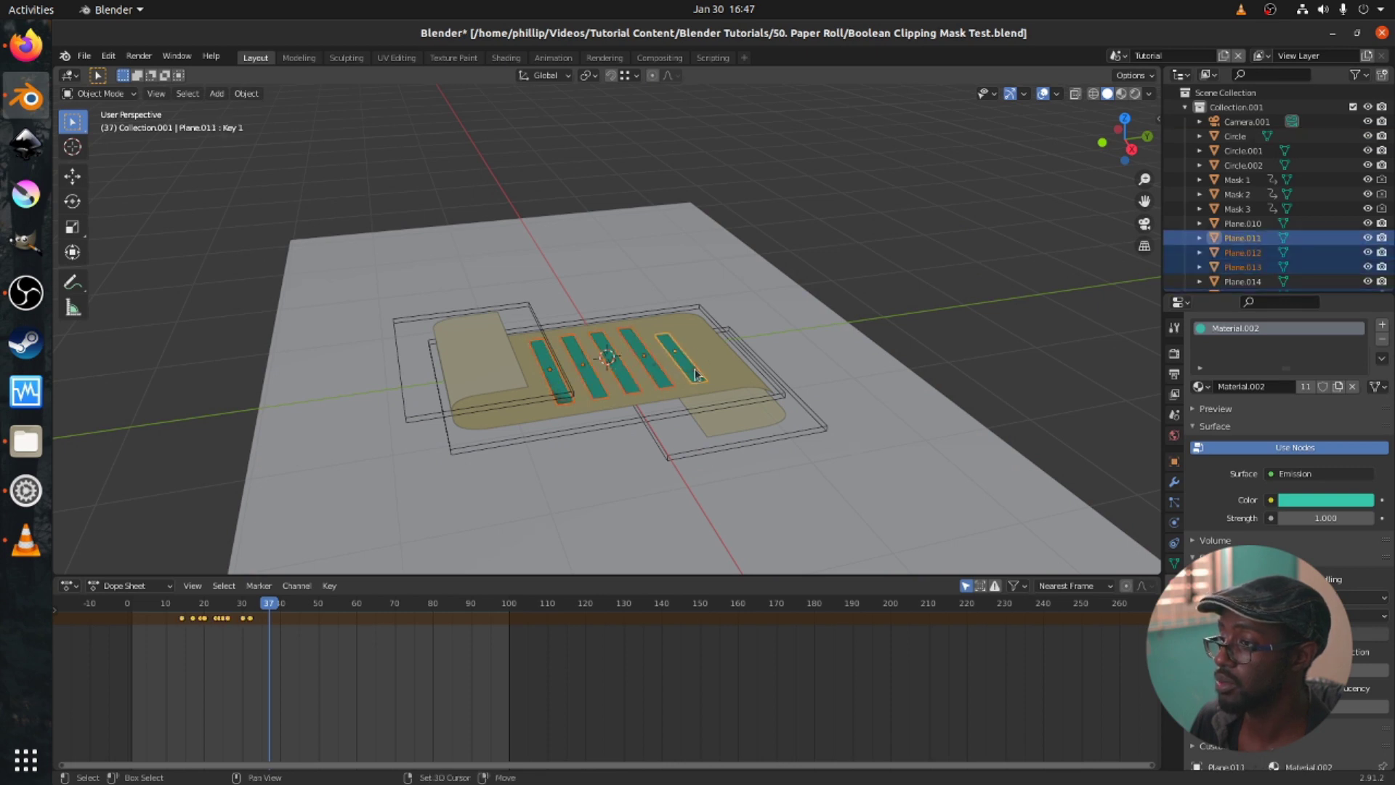
{"action": "key", "text": "g"}
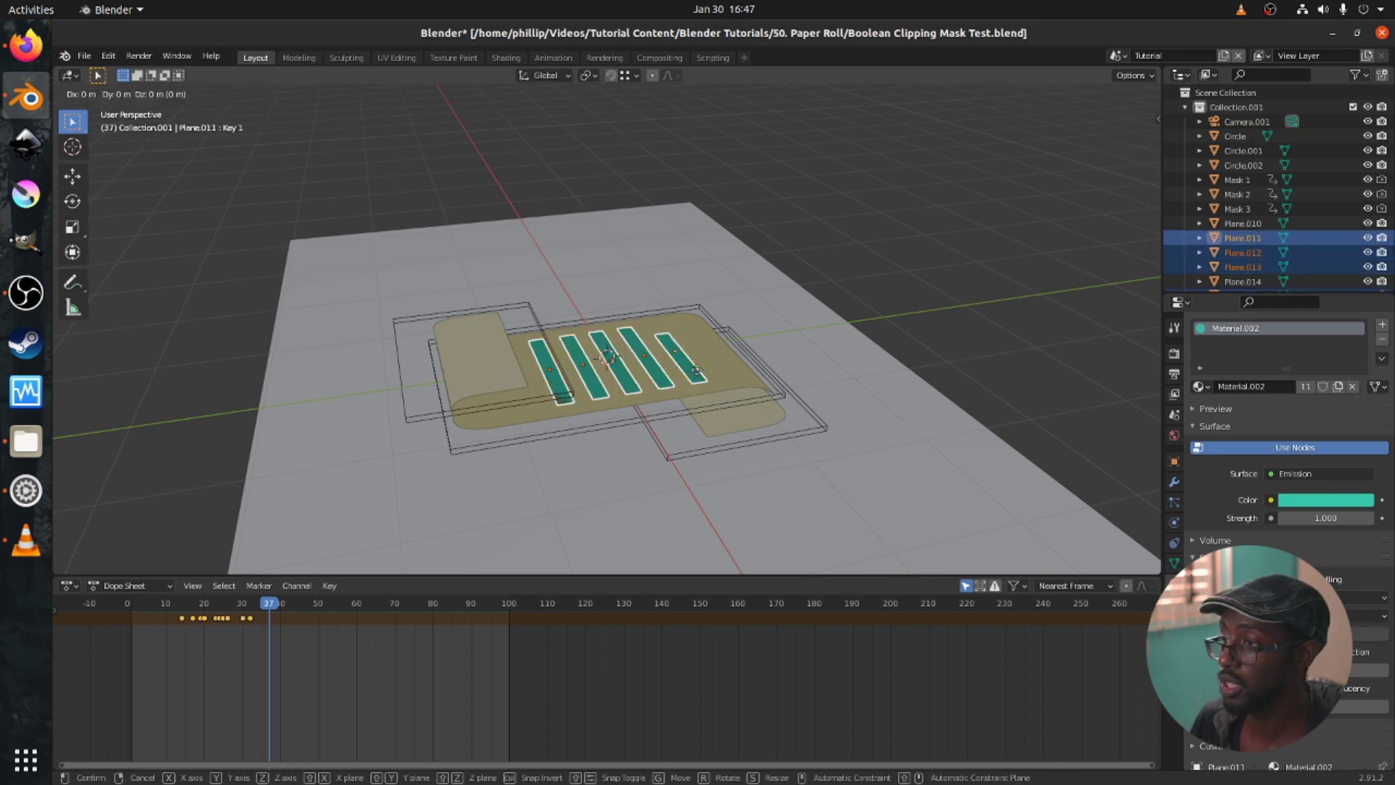
{"action": "left_click", "coordinate": [697, 370]}
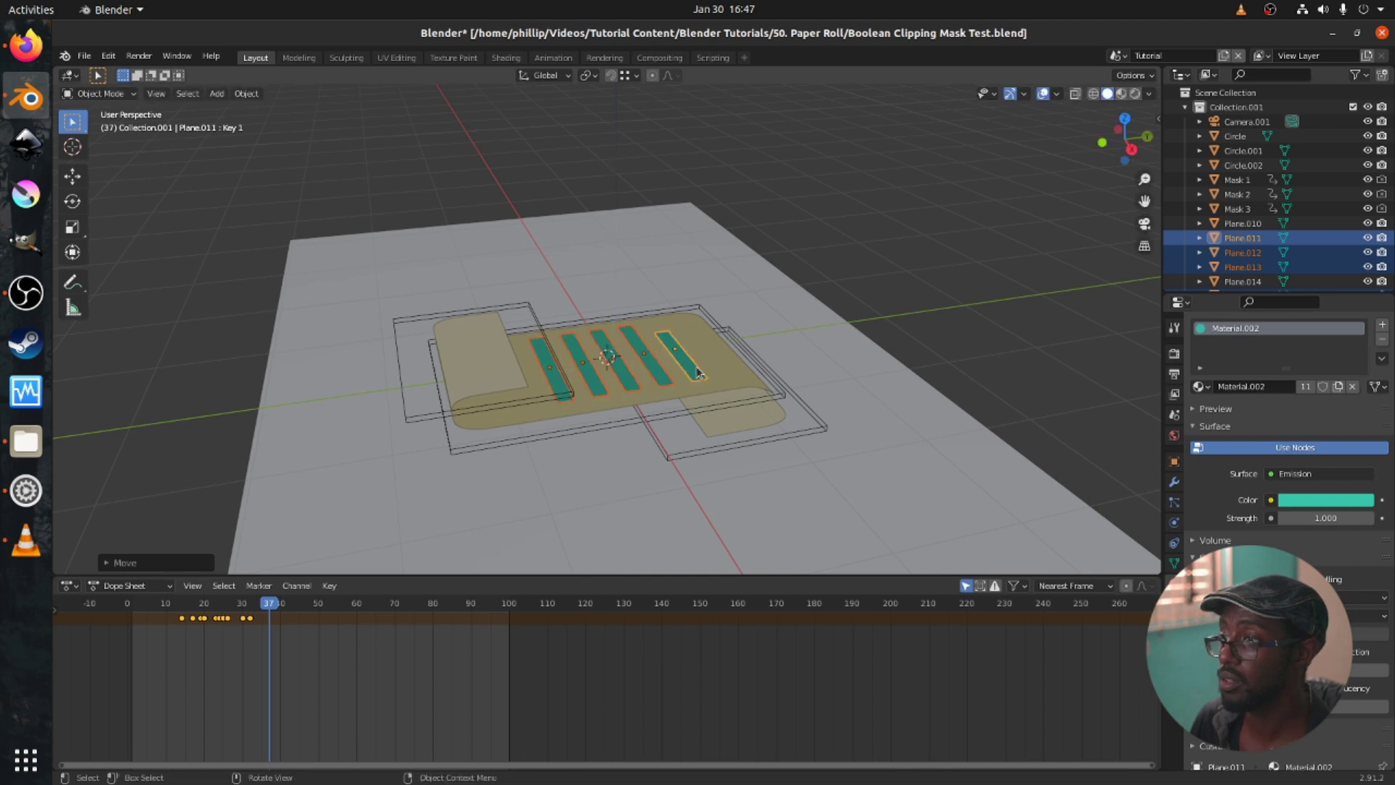
{"action": "key", "text": "ctrl+s"}
Play the animation from the start through the camera in Material Preview shading, and select the background plane.
{"action": "left_click", "coordinate": [1121, 94]}
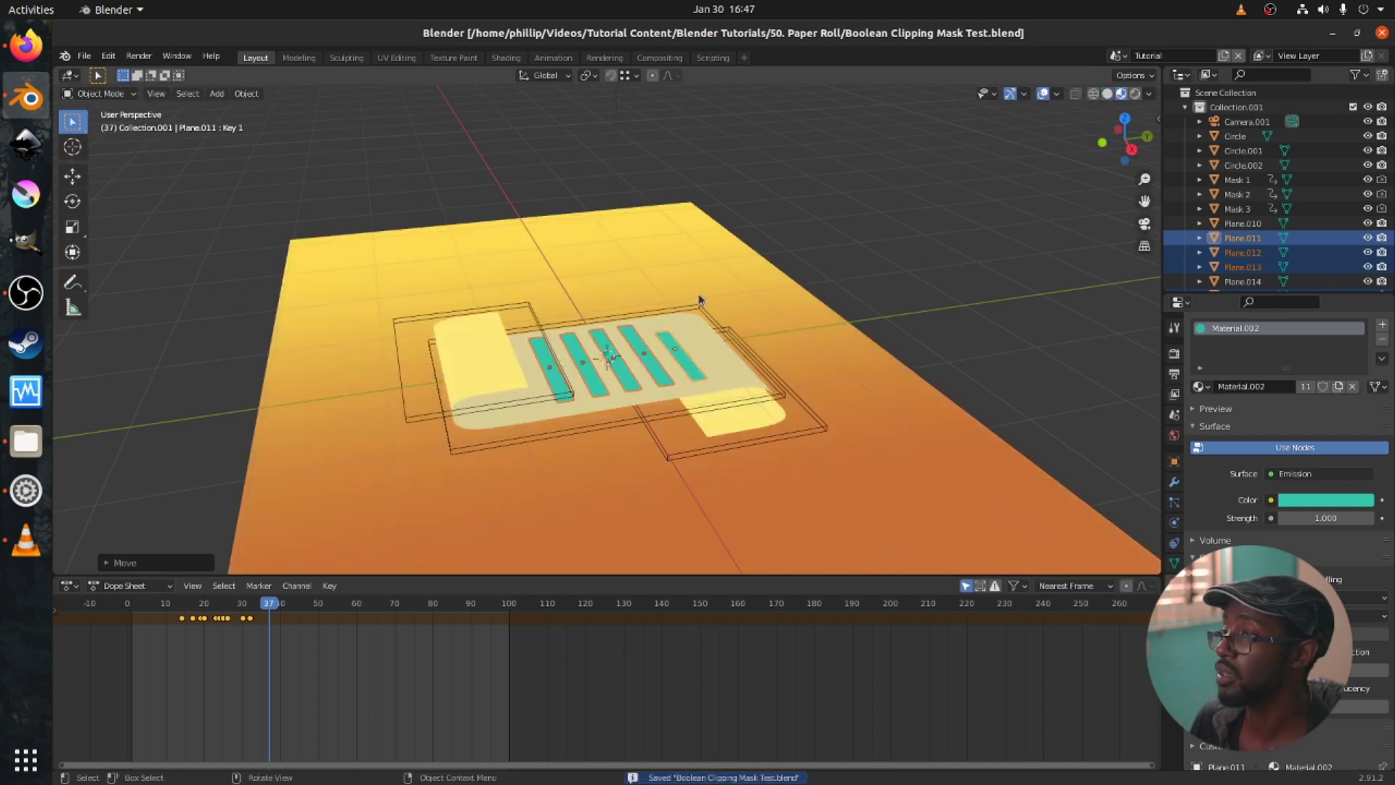
{"action": "key", "text": "KP_0"}
{"action": "left_click", "coordinate": [640, 347]}
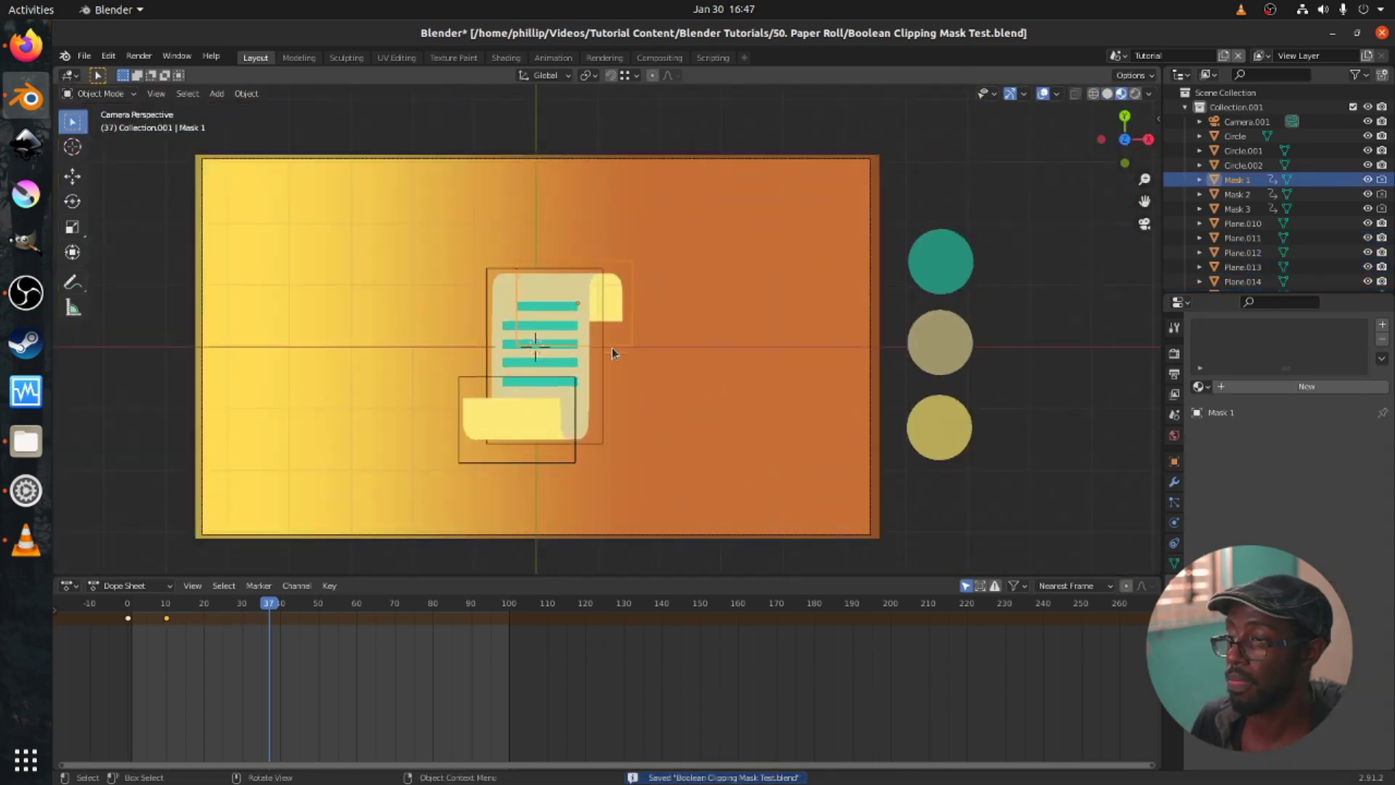
{"action": "left_click", "coordinate": [128, 609]}
{"action": "key", "text": "space"}
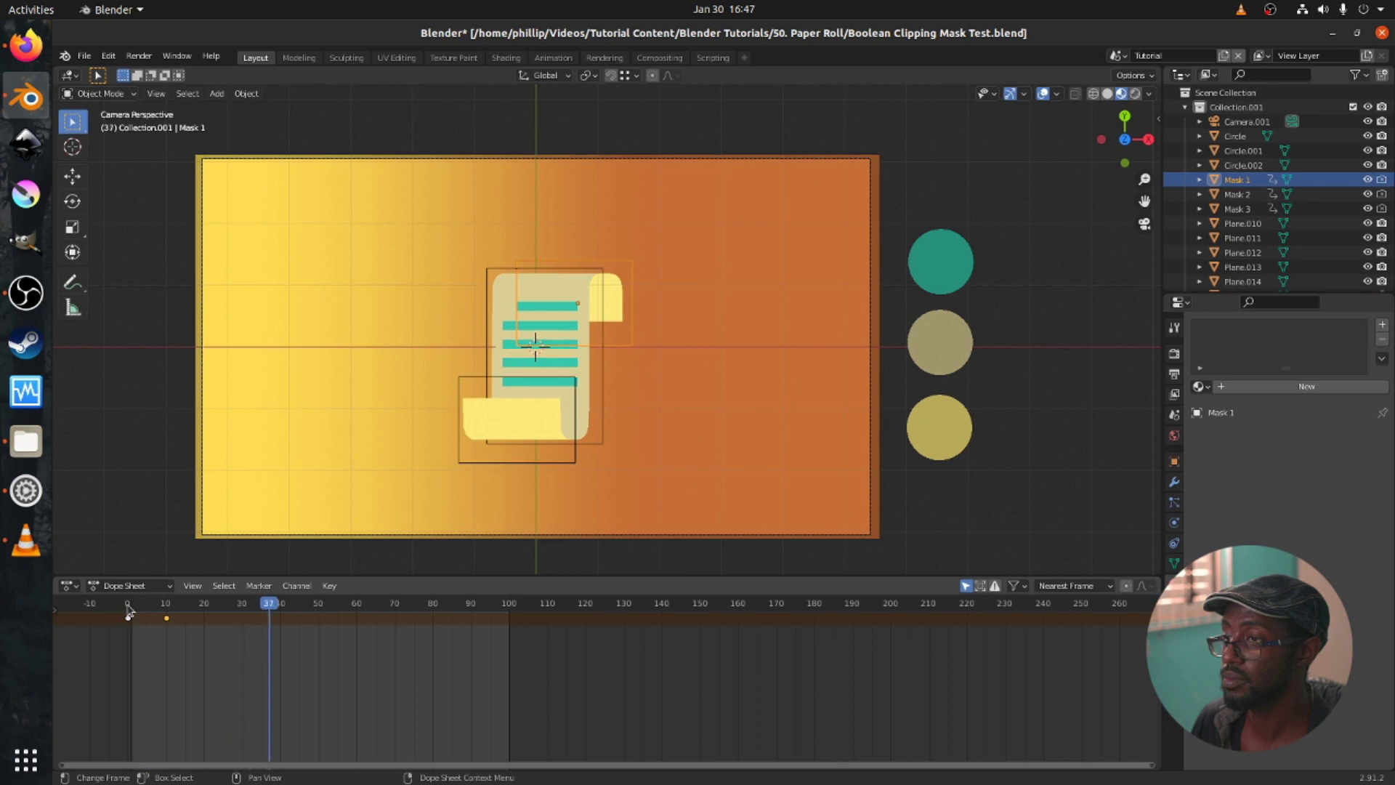
{"action": "left_click", "coordinate": [641, 464]}
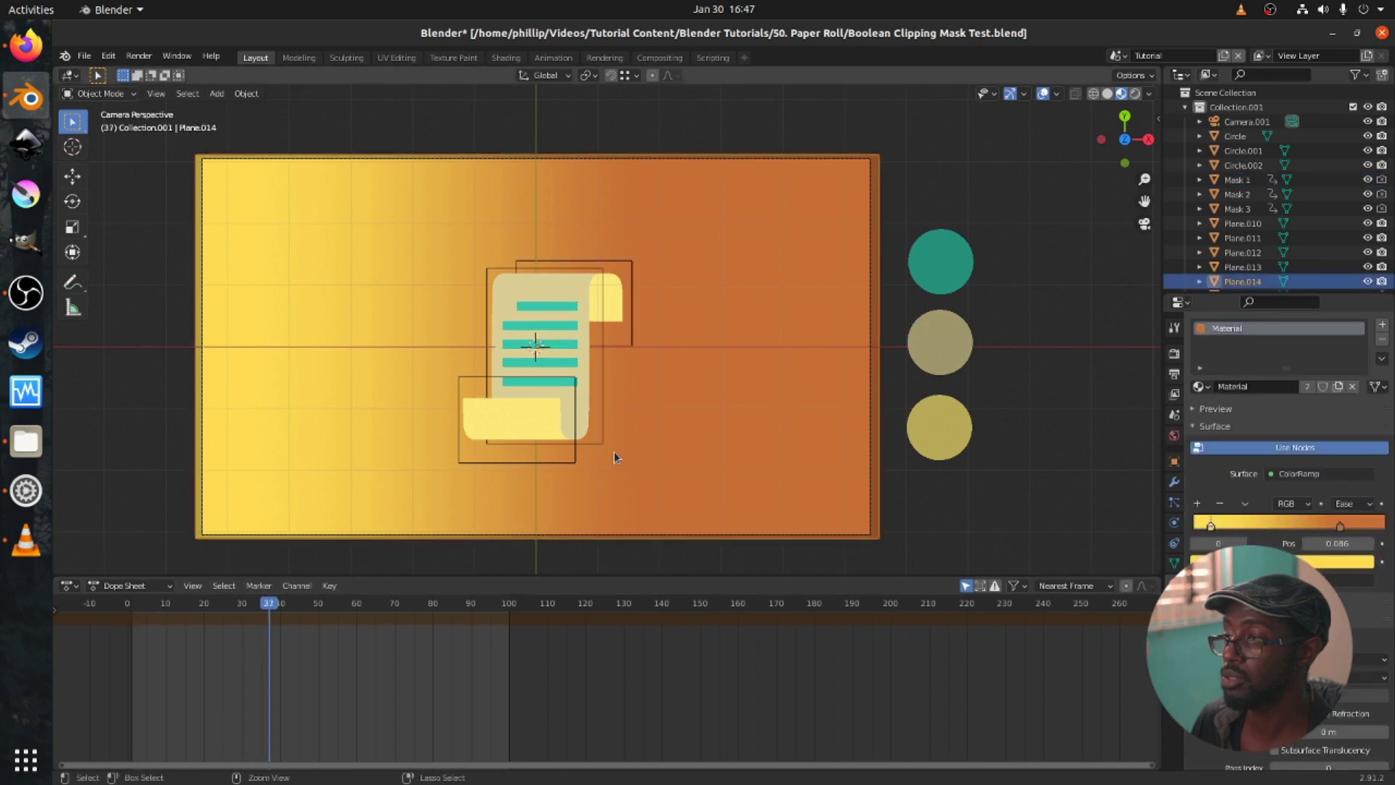